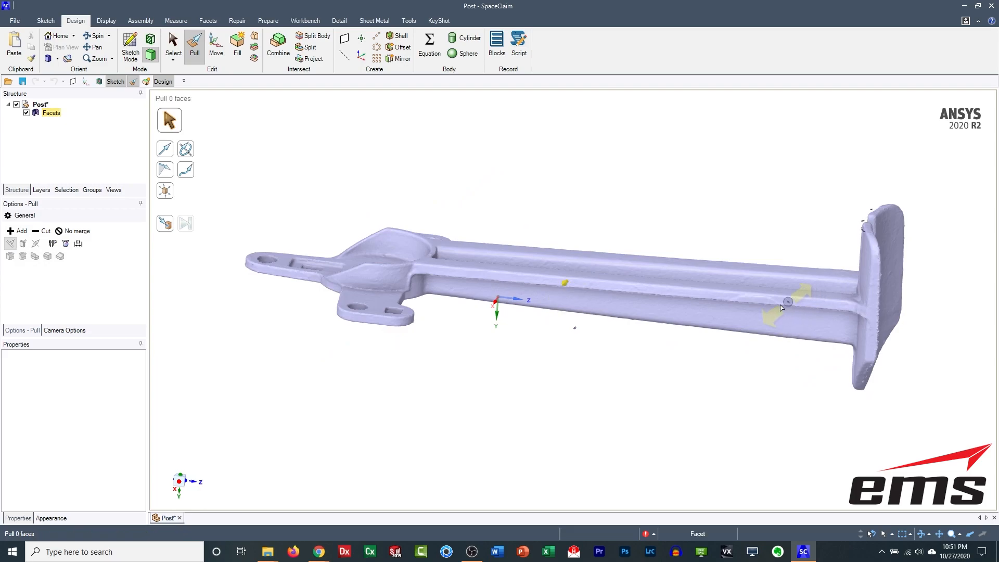
Step: Examine the scanned post mesh from several angles, including the hub with its arms, the long channel and the end plate
mouse_move(328, 258)
middle_down()
mouse_move(513, 373)
mouse_move(513, 411)
mouse_move(516, 307)
middle_up()
click(516, 307)
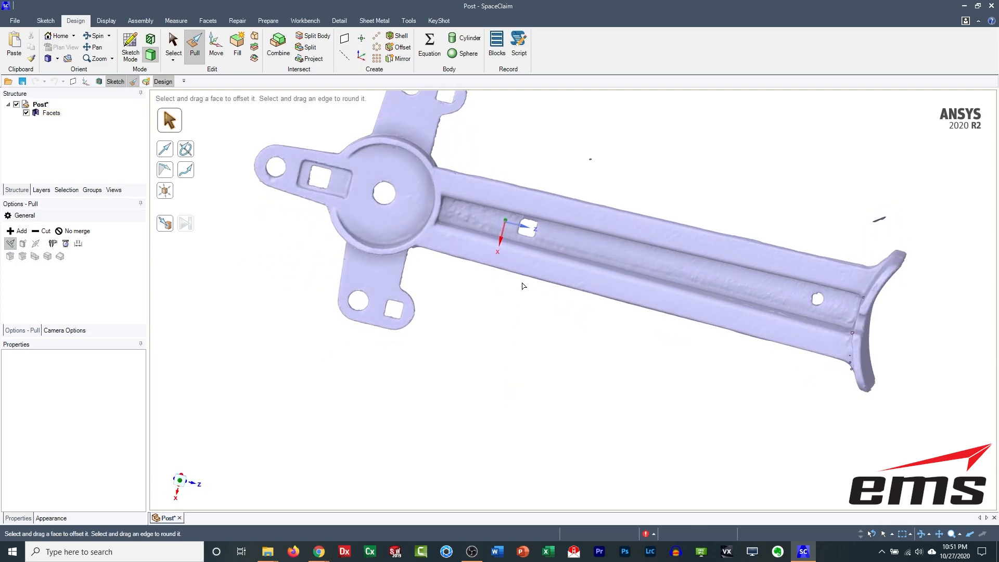
click(449, 176)
mouse_move(774, 267)
middle_down()
mouse_move(725, 350)
mouse_move(862, 217)
mouse_move(792, 273)
middle_up()
shift+middle_drag(694, 333, 609, 291)
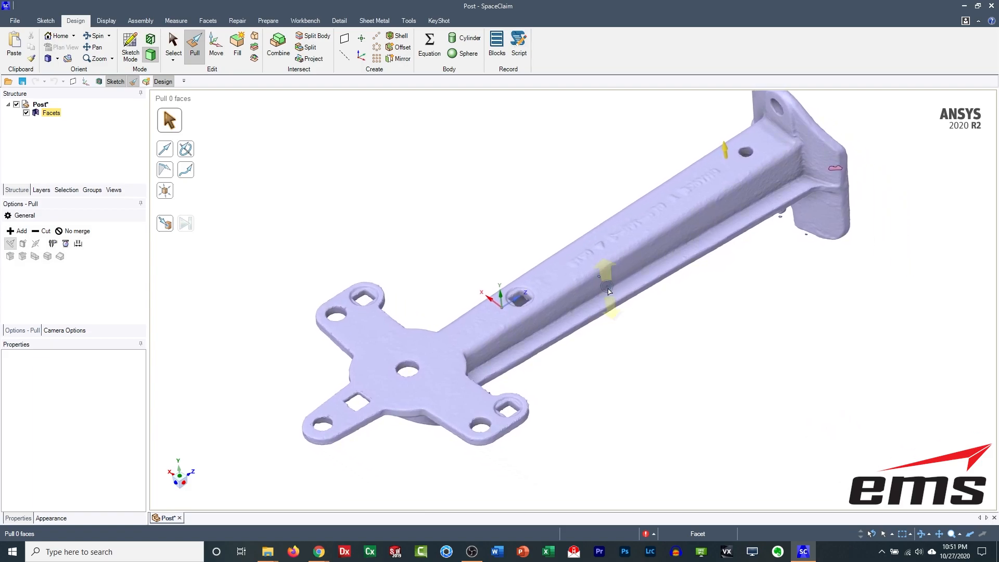
middle_drag(654, 395, 616, 241)
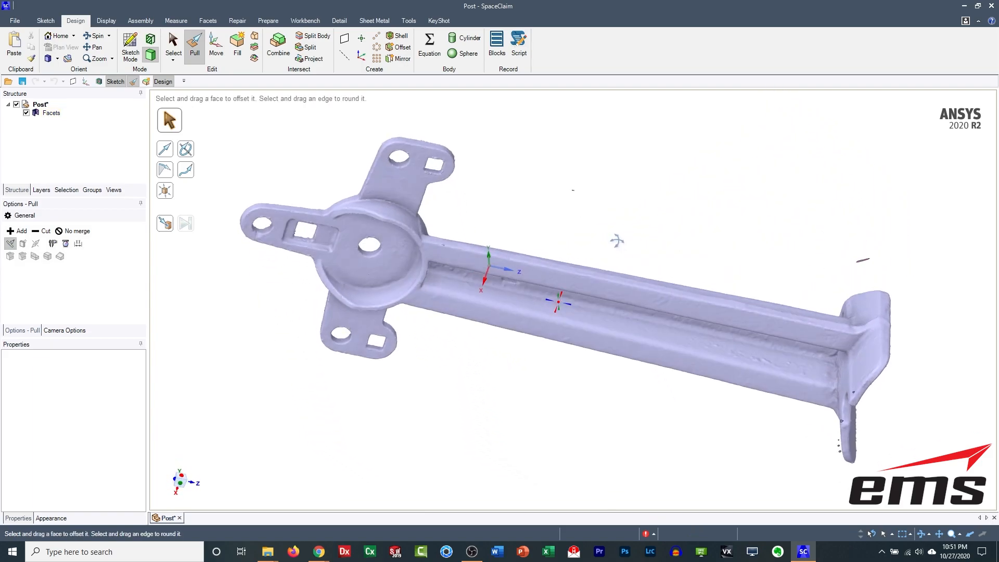
middle_drag(625, 381, 619, 253)
shift+middle_drag(589, 358, 587, 325)
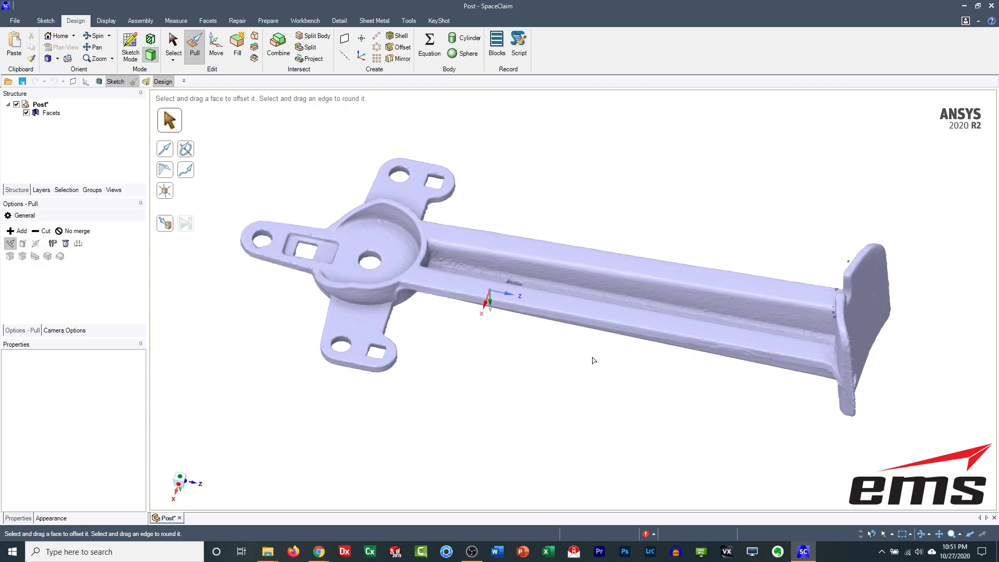
mouse_move(612, 357)
middle_down()
mouse_move(599, 352)
mouse_move(591, 371)
mouse_move(620, 256)
mouse_move(625, 265)
middle_up()
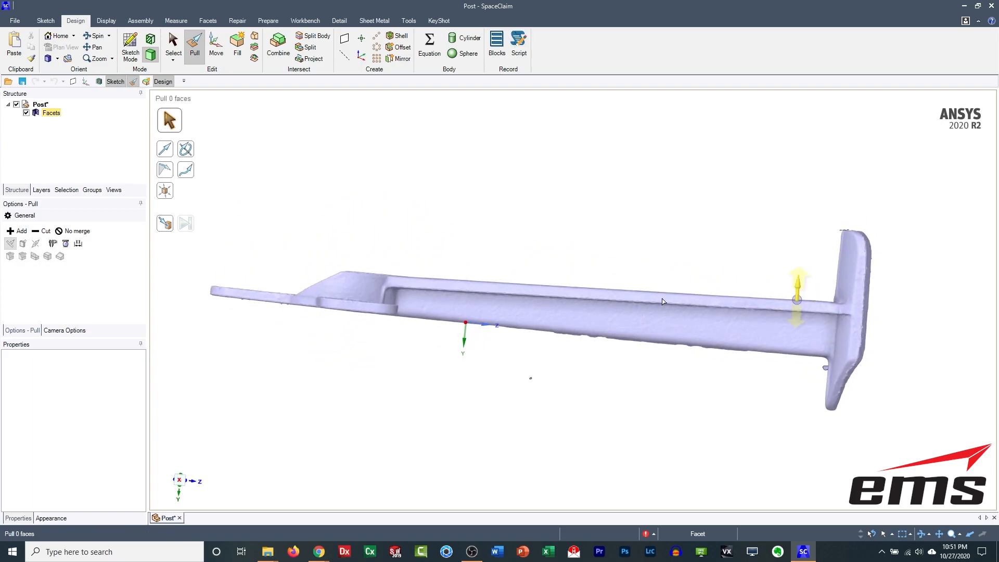
middle_drag(707, 310, 891, 260)
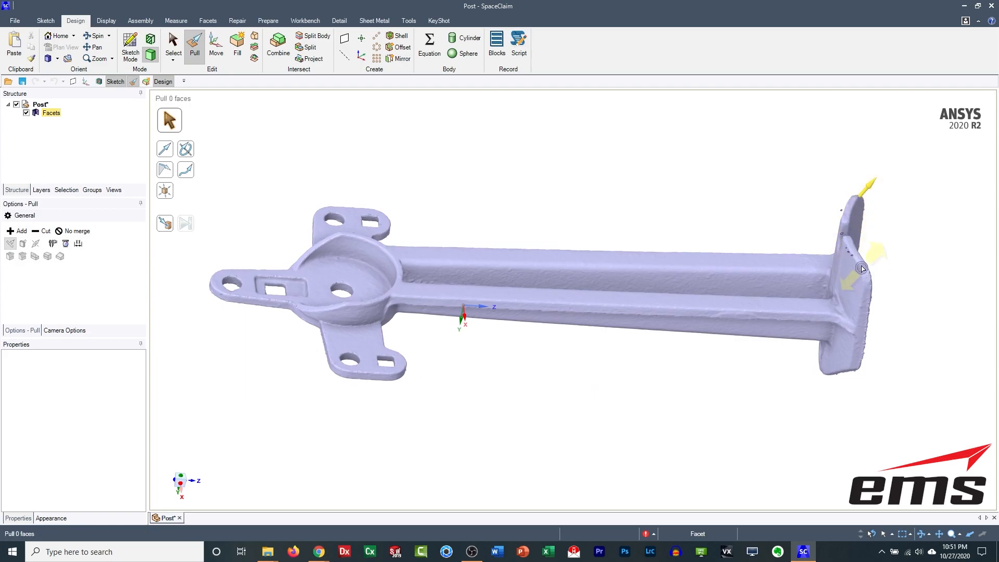
middle_drag(460, 325, 441, 261)
middle_drag(359, 283, 374, 267)
middle_drag(575, 263, 697, 354)
mouse_move(728, 311)
shift+middle_down()
mouse_move(665, 329)
mouse_move(692, 379)
mouse_move(719, 281)
shift+middle_up()
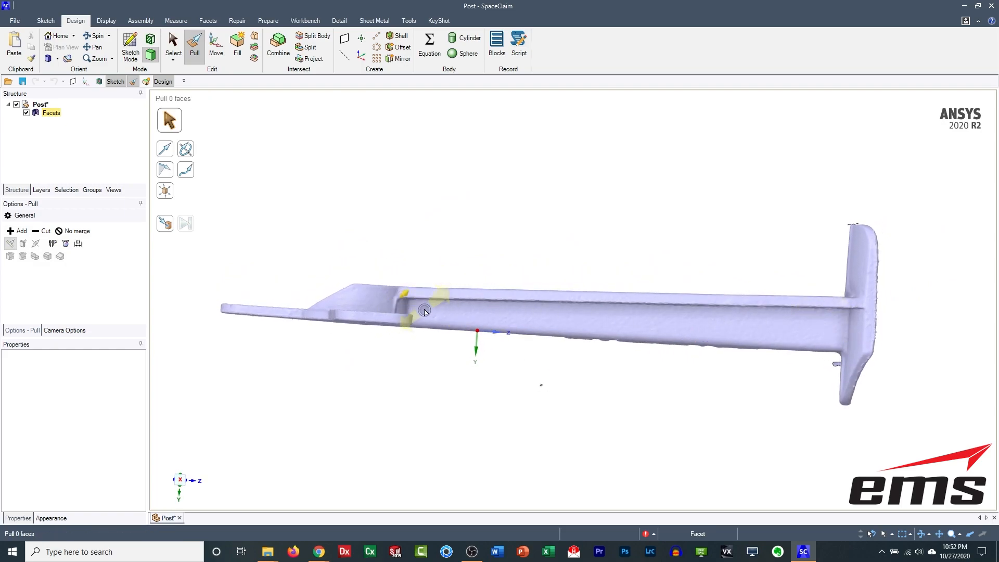
middle_drag(542, 385, 616, 404)
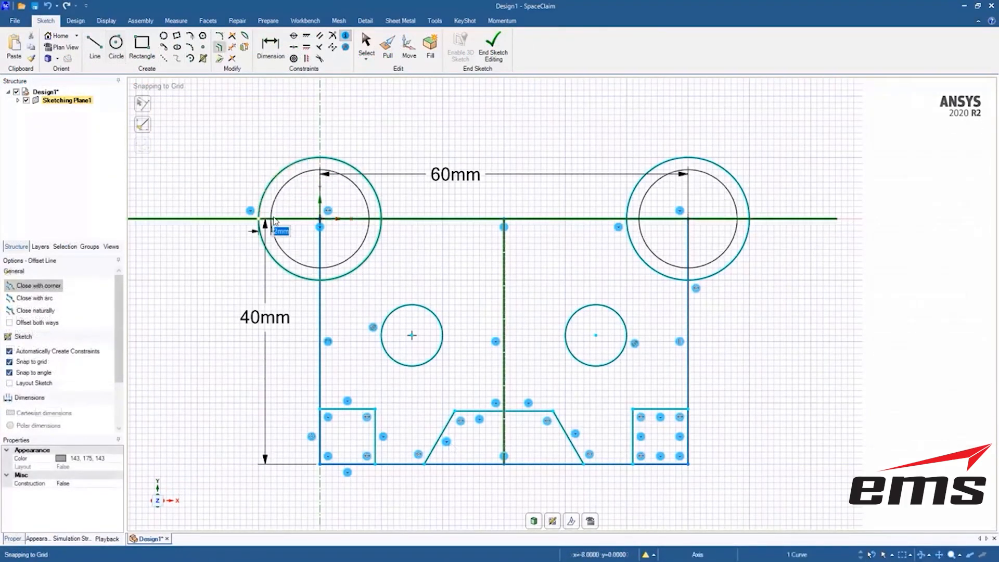
Step: Offset the circle at the rectangle's upper-left corner inward to form a concentric ring in the Design1 sketch
click(274, 220)
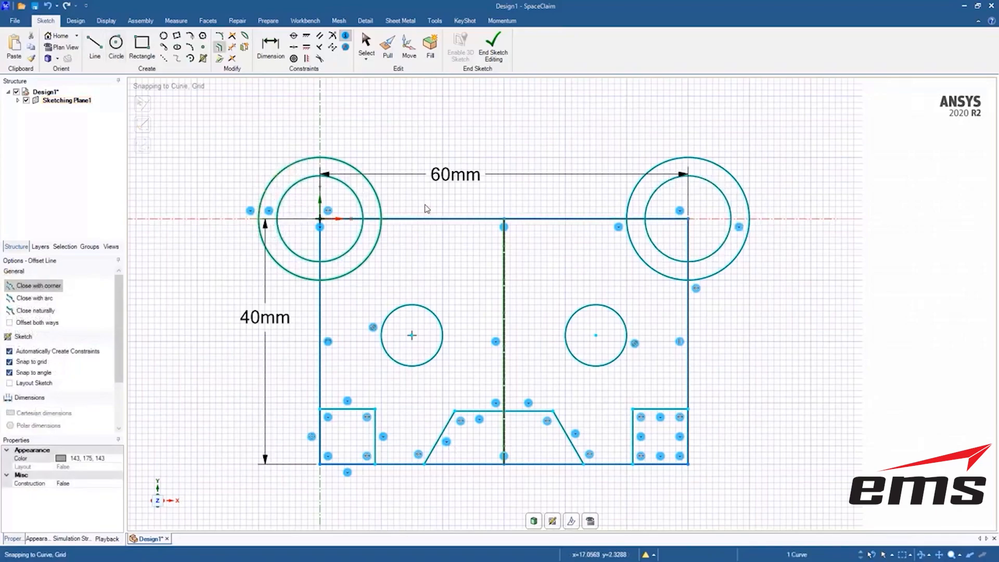
key(t)
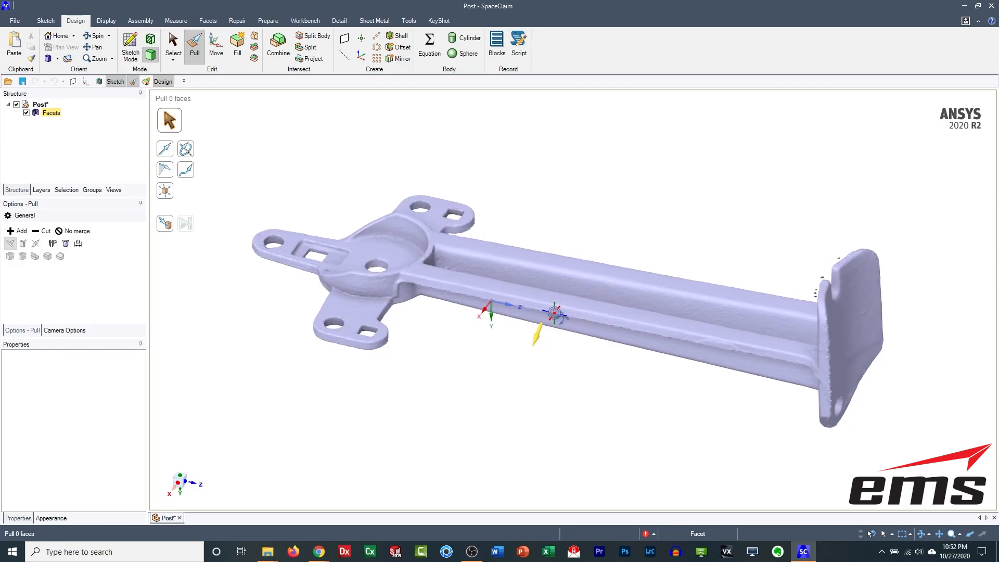
Step: Show the internal facet edges and inspect the triangulated surface of the post up close
click(106, 21)
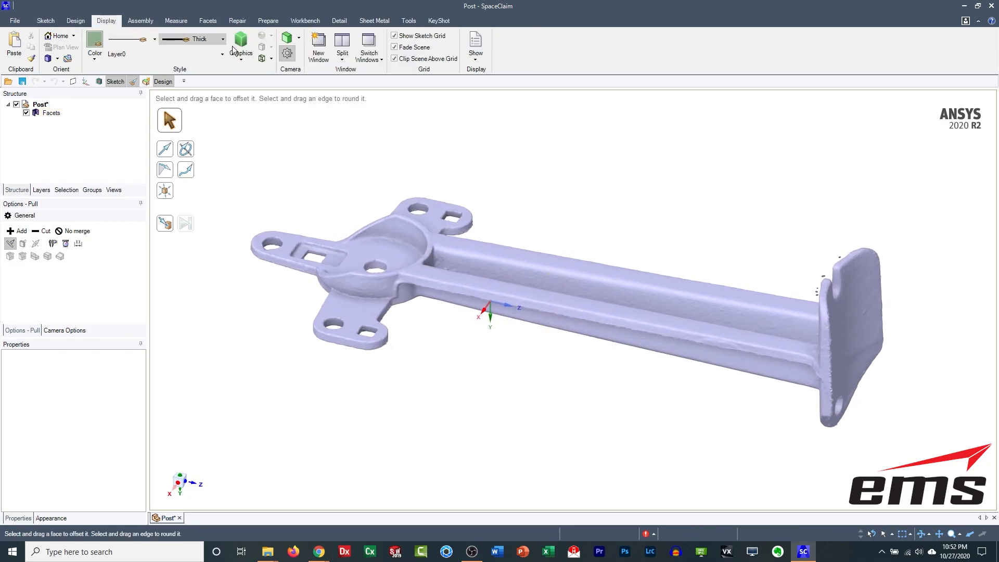
click(270, 59)
mouse_move(300, 120)
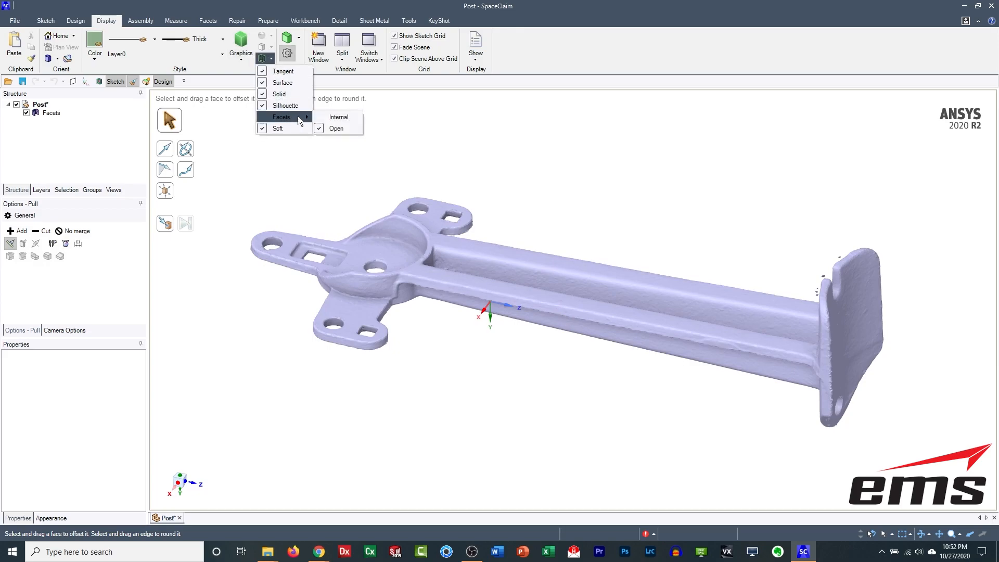
click(331, 118)
scroll(594, 361, up, 10)
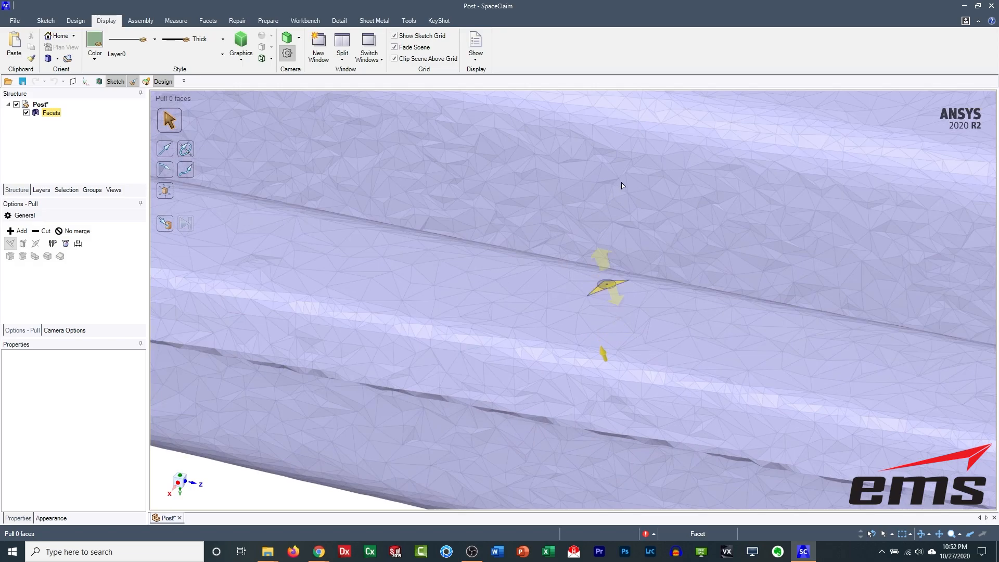
scroll(556, 305, down, 10)
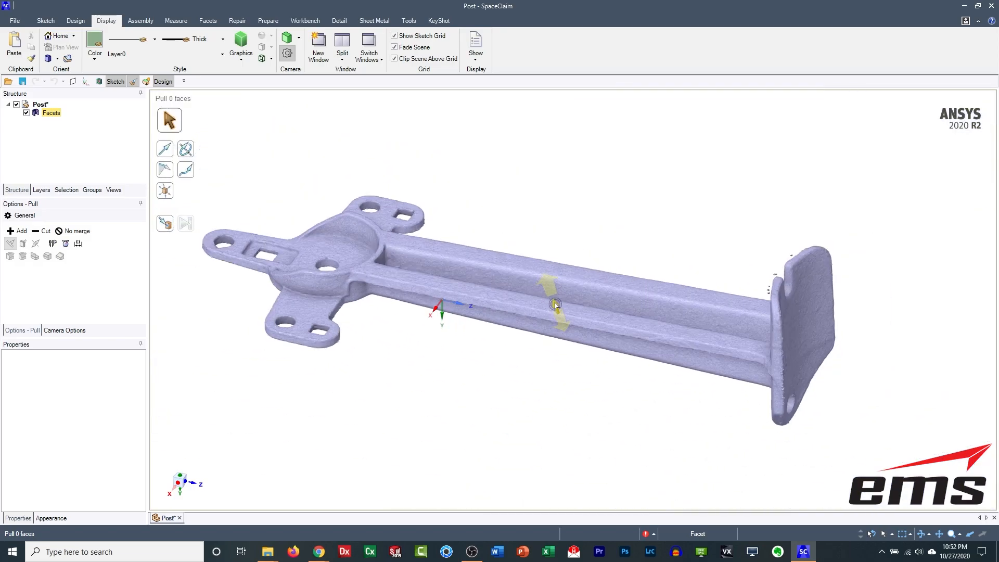
mouse_move(555, 305)
middle_down()
mouse_move(548, 363)
mouse_move(557, 305)
middle_up()
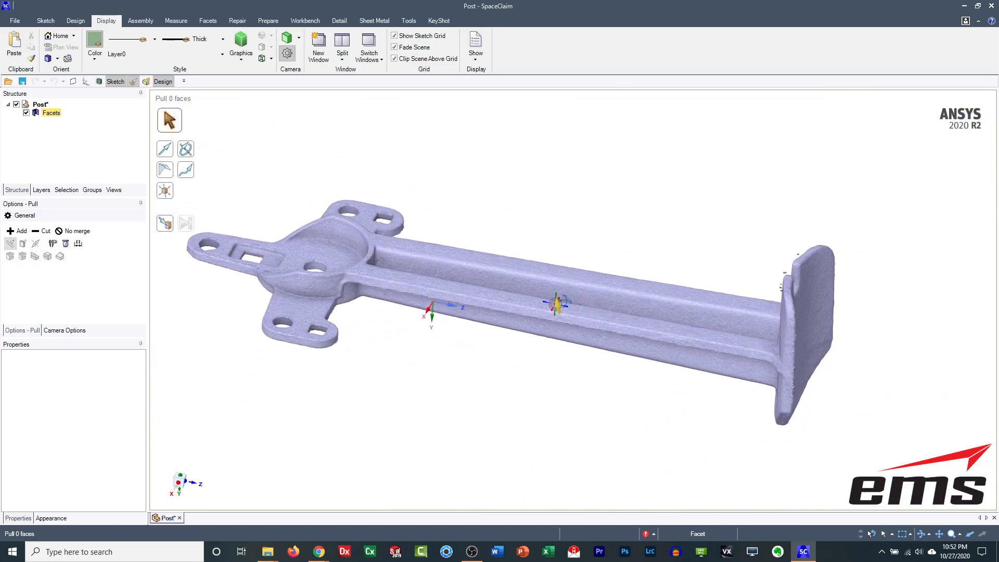
Step: Turn off the display of internal facet edges on the post
click(271, 58)
mouse_move(298, 120)
click(338, 117)
scroll(460, 339, up, 3)
scroll(486, 324, down, 4)
click(487, 319)
shift+middle_drag(584, 339, 581, 308)
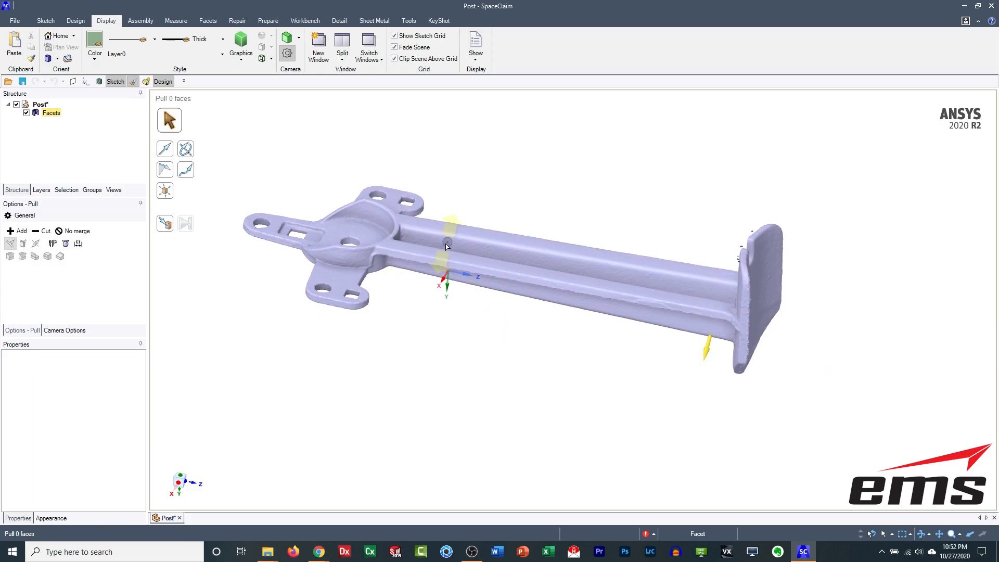
Step: Start a sketch on the XY plane through the origin, cutting across the post's channel
key(h)
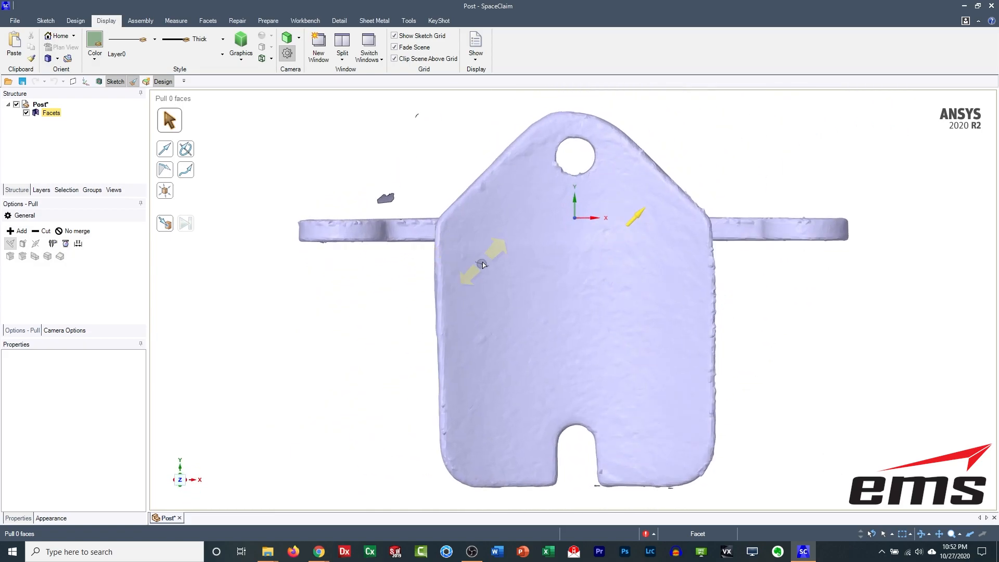
scroll(595, 287, down, 3)
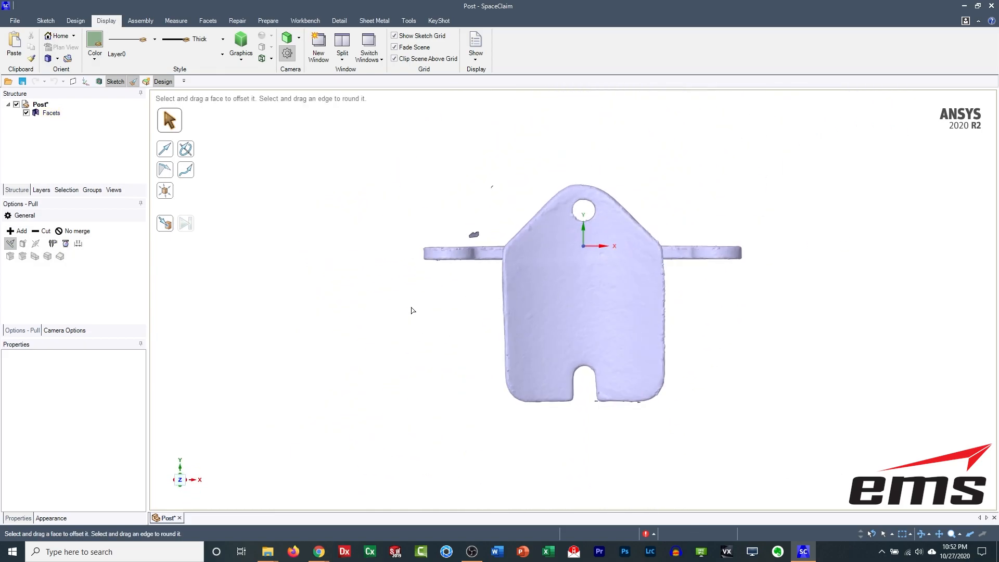
key(k)
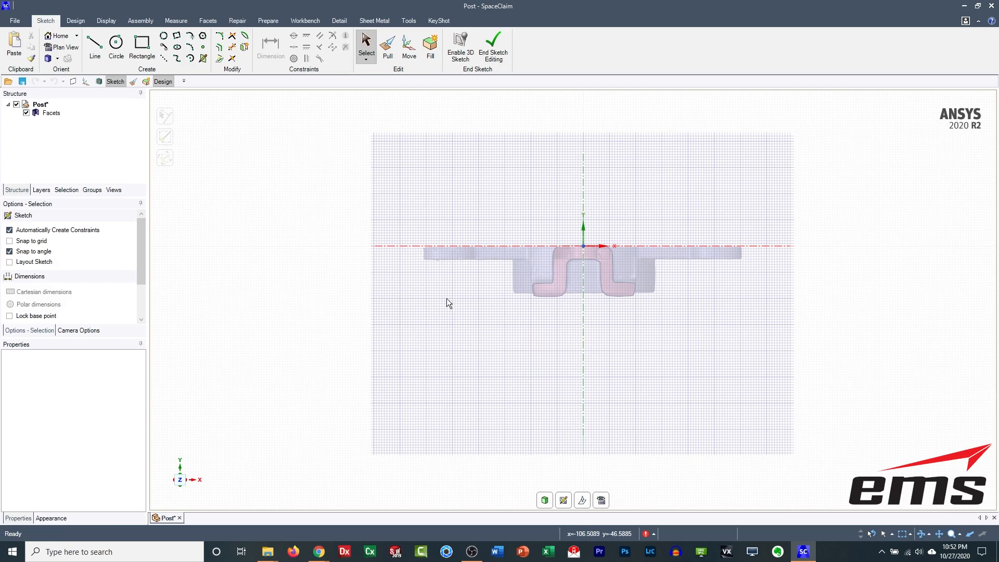
mouse_move(553, 387)
middle_down()
mouse_move(644, 388)
mouse_move(548, 332)
mouse_move(535, 339)
mouse_move(535, 318)
middle_up()
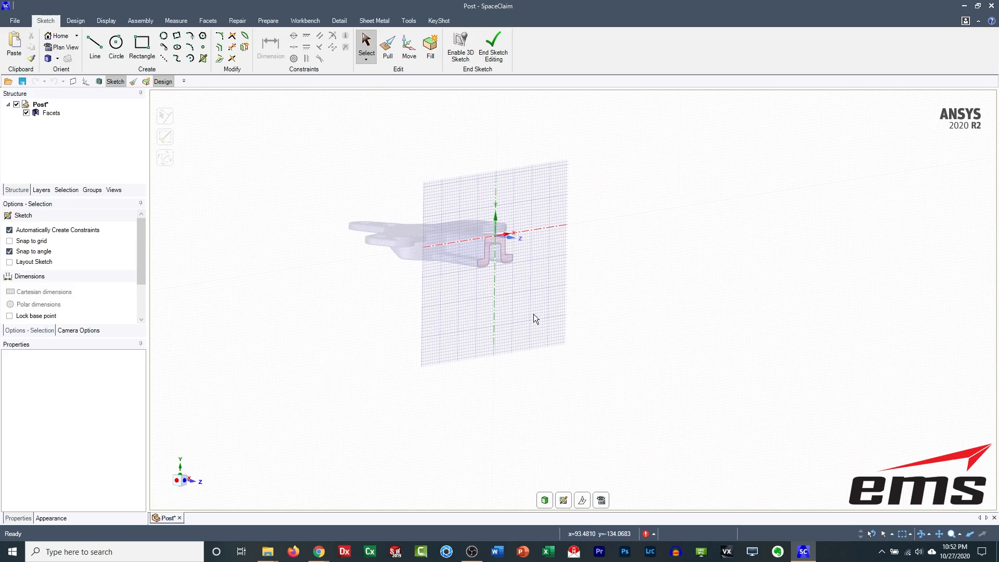
Step: Move the sketch plane along the Z axis to near the end plate and view it in plan
click(582, 500)
mouse_move(530, 242)
mouse_down()
mouse_move(718, 264)
mouse_move(746, 291)
mouse_move(729, 289)
mouse_up()
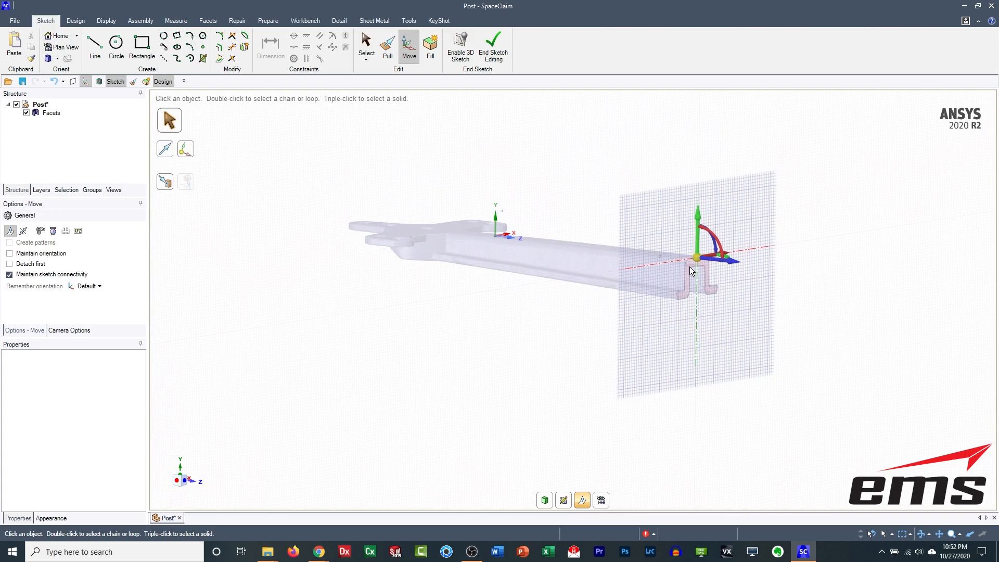
click(601, 500)
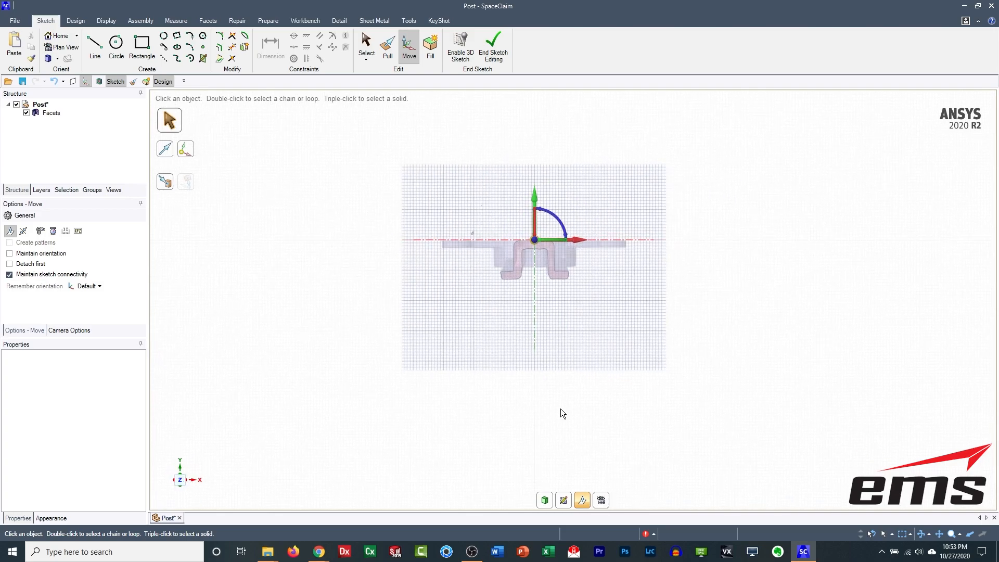
click(583, 501)
scroll(530, 257, up, 3)
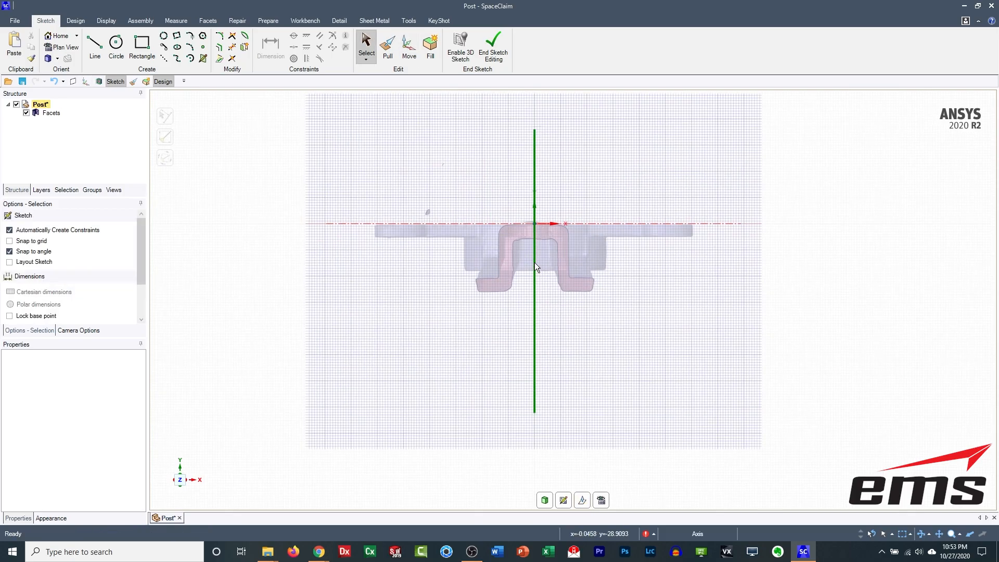
Step: Hide the sketch grid and frame the hat-shaped cross-section of the channel
click(102, 21)
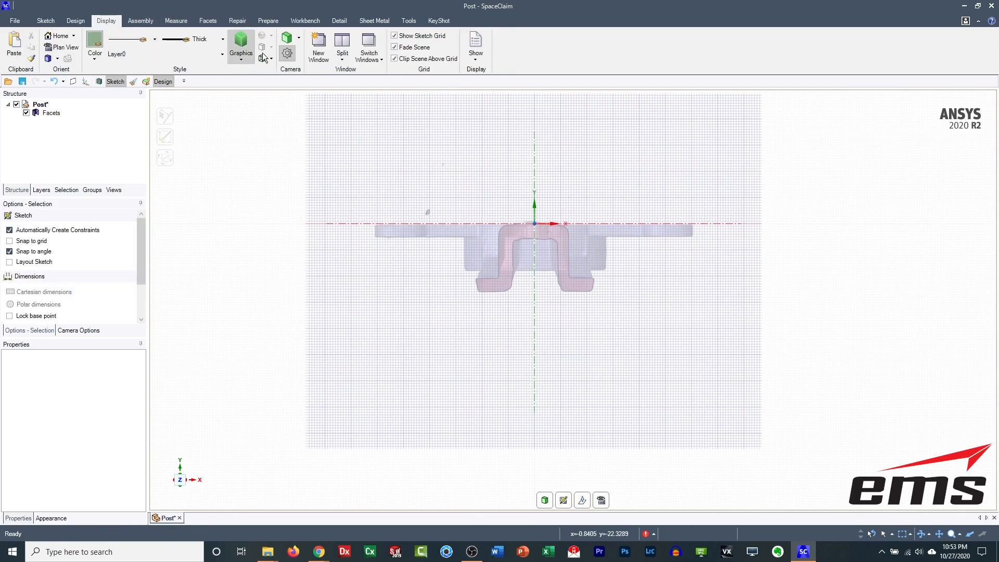
click(409, 37)
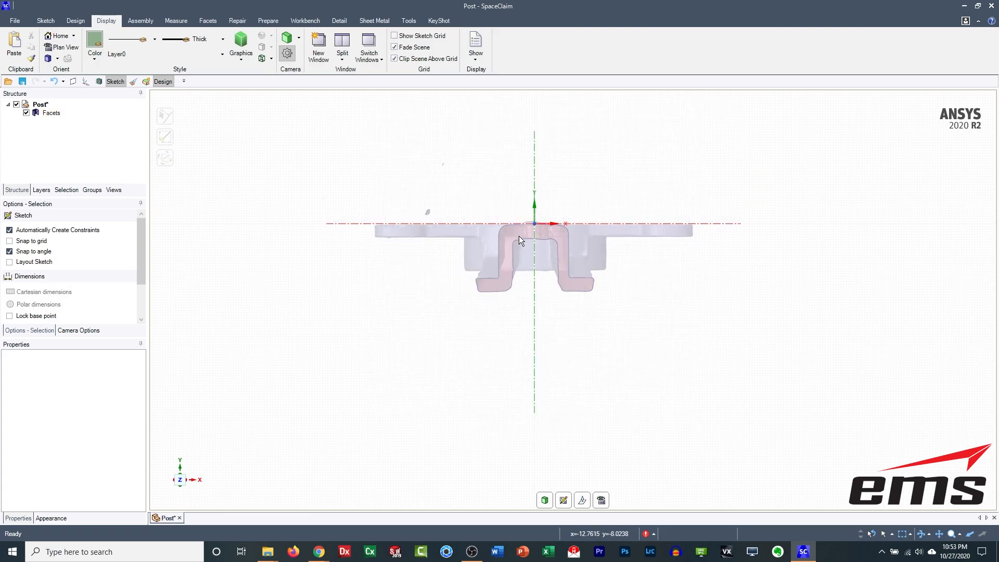
scroll(518, 235, up, 4)
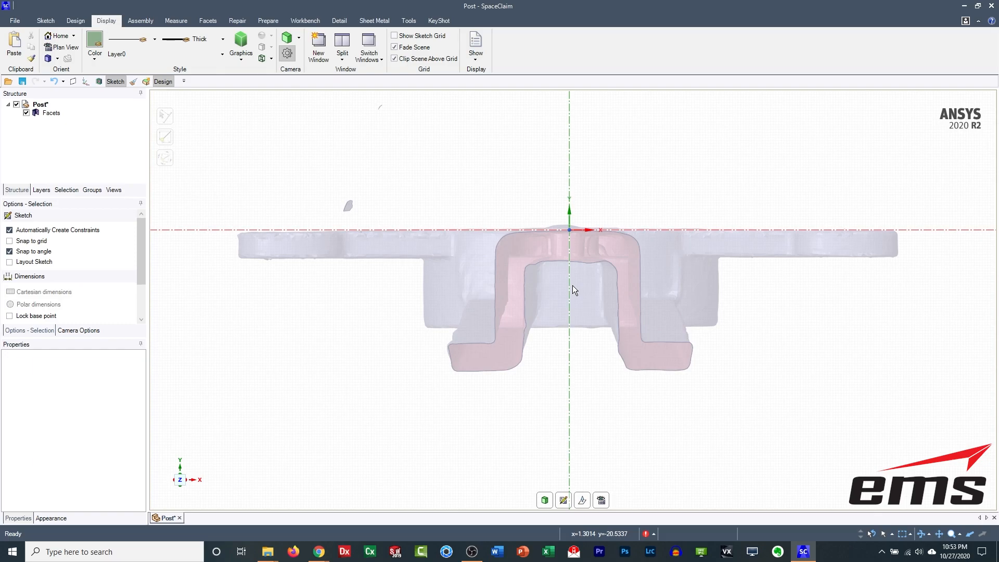
scroll(526, 300, up, 2)
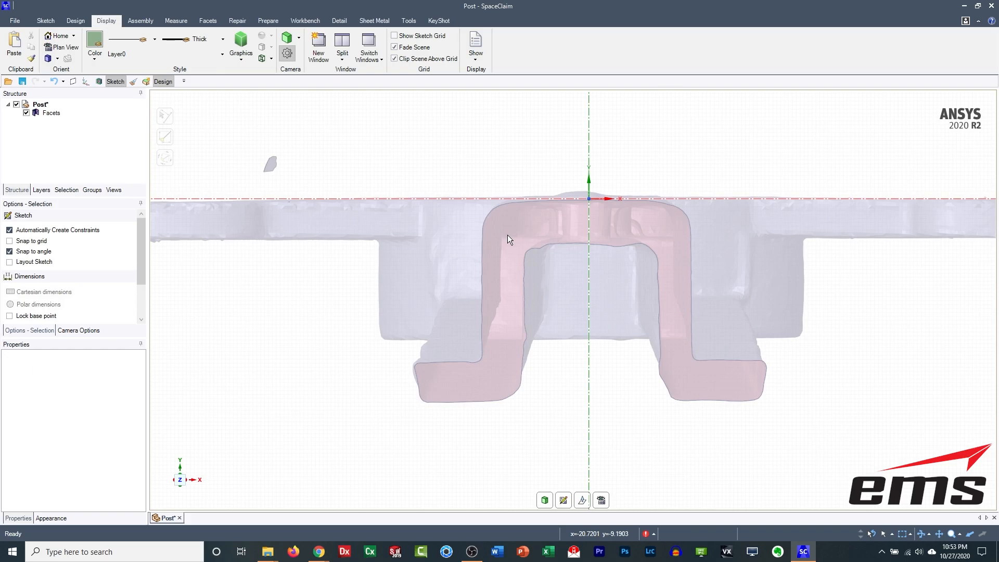
shift+middle_drag(565, 316, 546, 291)
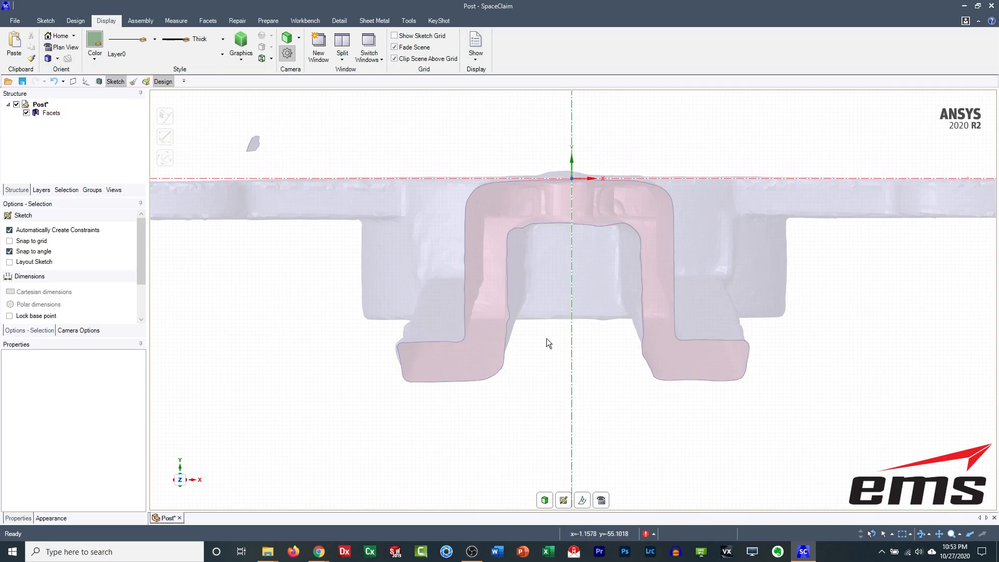
Step: Draw a horizontal line about 27 mm long from the Y axis at the section's top edge to its left outer wall
click(46, 21)
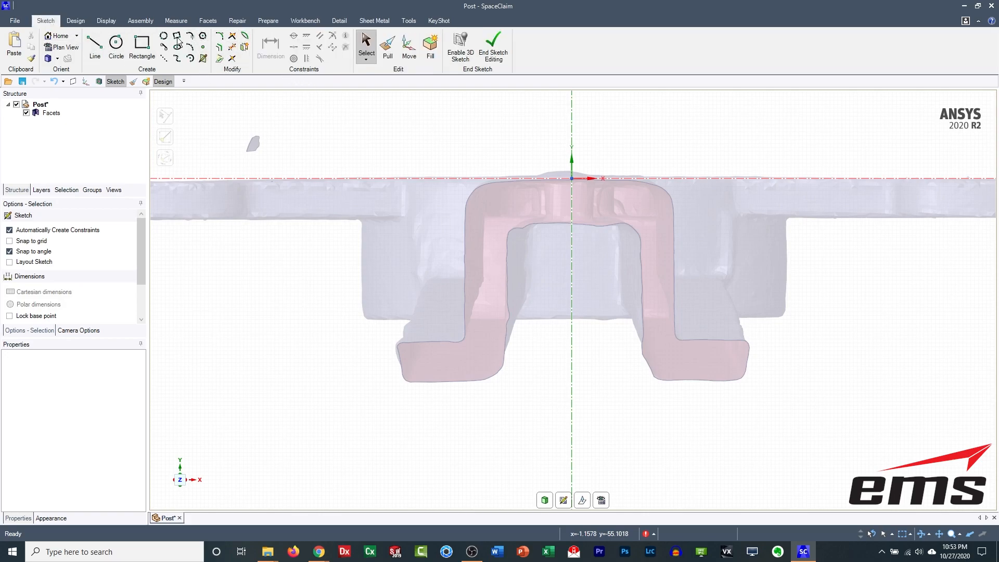
click(94, 46)
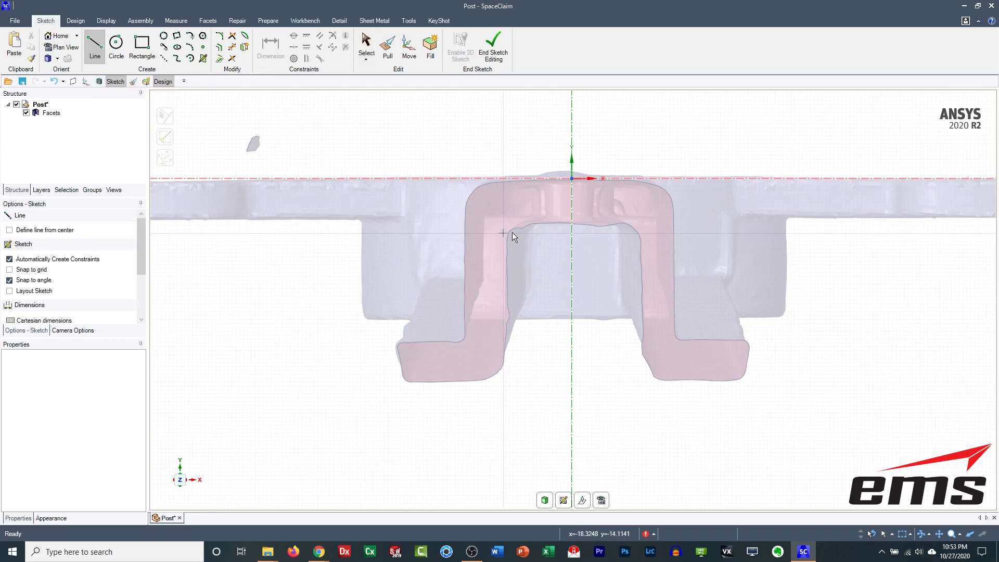
scroll(574, 183, up, 5)
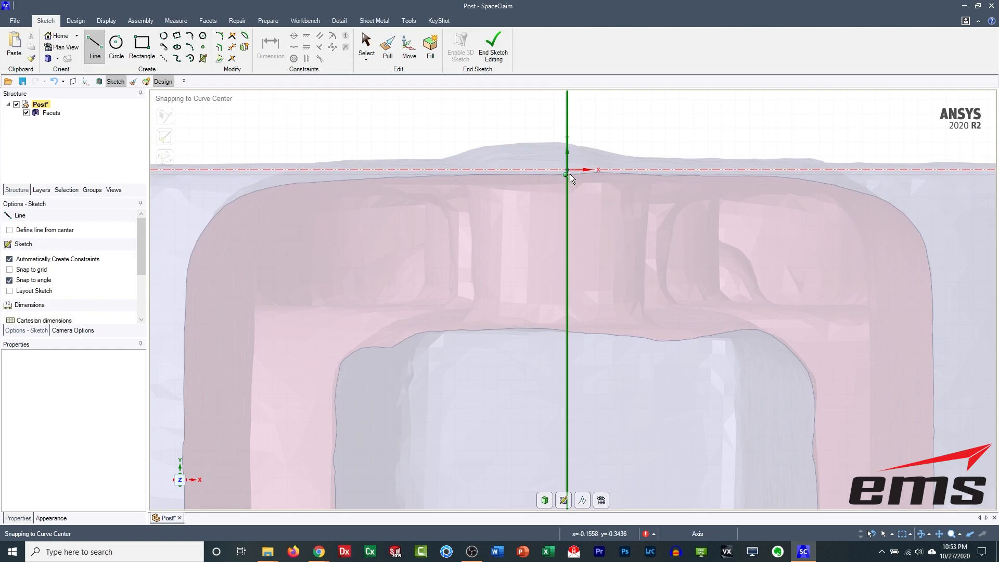
scroll(569, 174, up, 3)
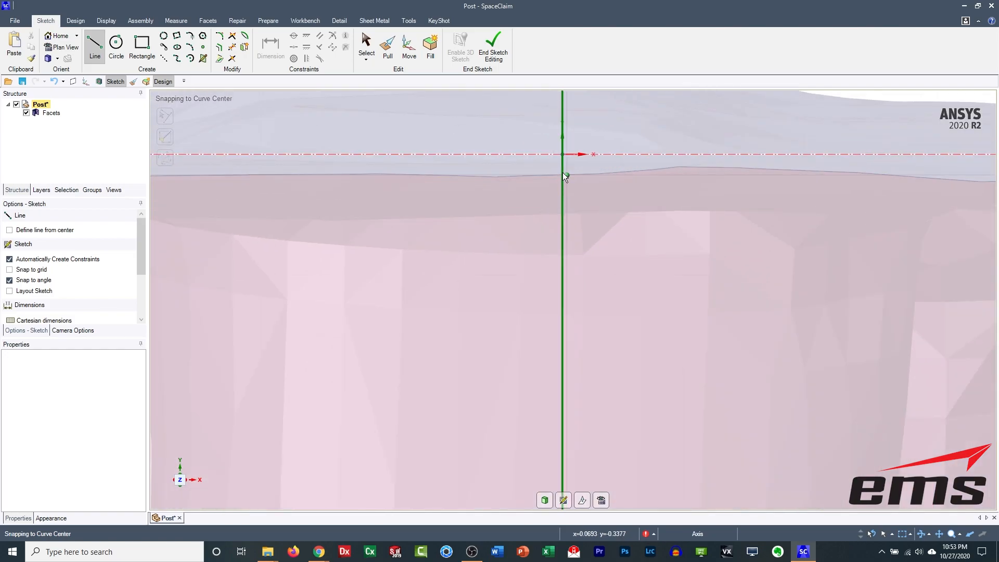
click(563, 176)
scroll(558, 176, down, 5)
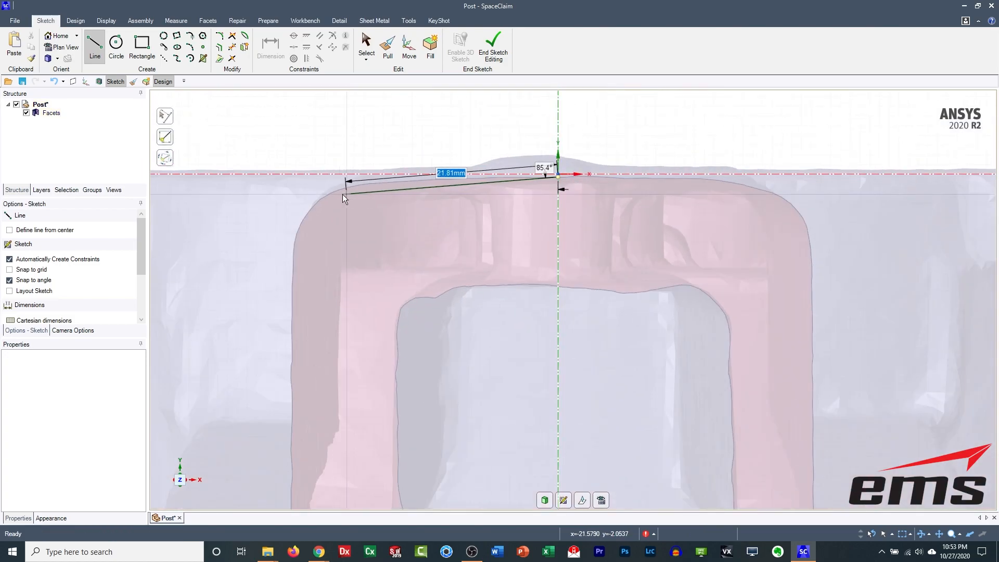
shift+middle_drag(259, 203, 485, 163)
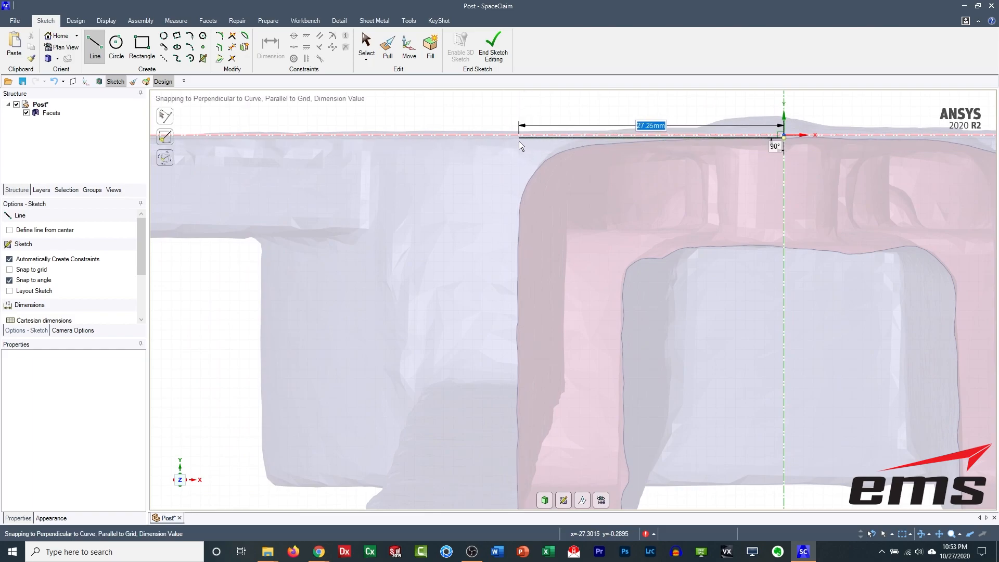
shift+middle_drag(520, 245, 521, 195)
scroll(536, 161, down, 3)
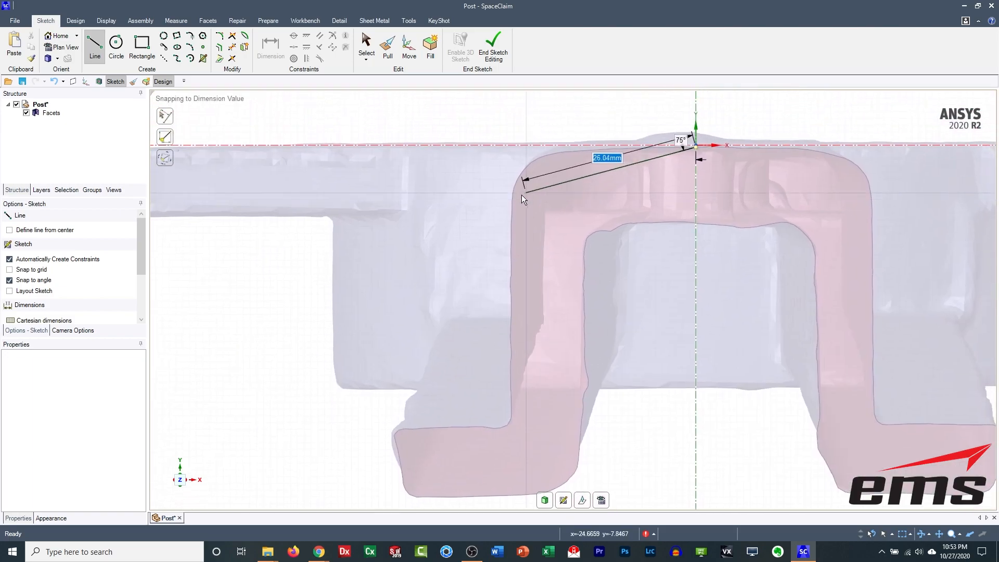
click(510, 148)
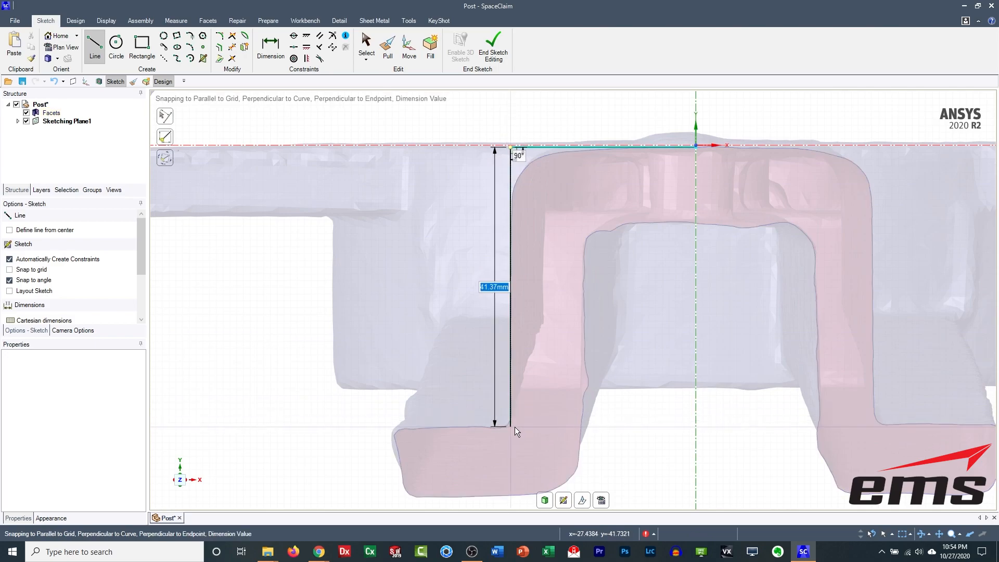
Step: Continue the outline about 41 mm down the left outer wall, then 17 mm outward along the flange's upper edge
click(514, 427)
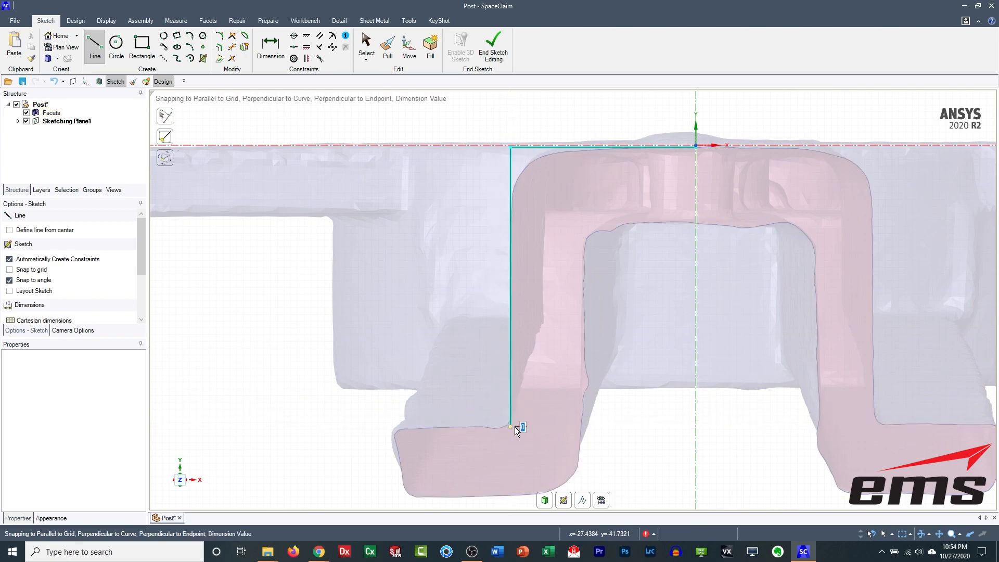
shift+middle_drag(448, 426, 535, 236)
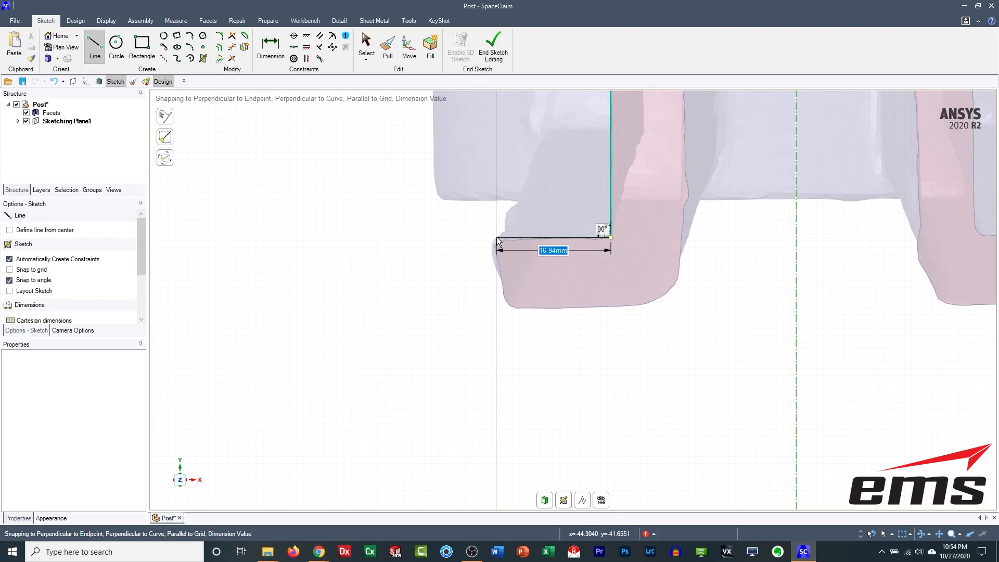
text(17)
key(Return)
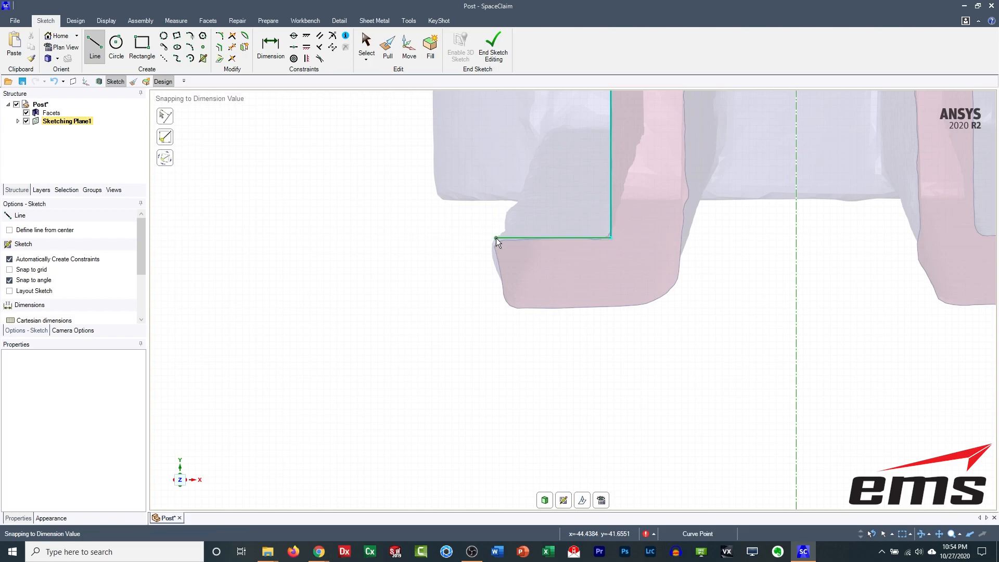
Step: Extend the outline down the left flange's outer end and along its underside to the channel's inner wall
click(494, 308)
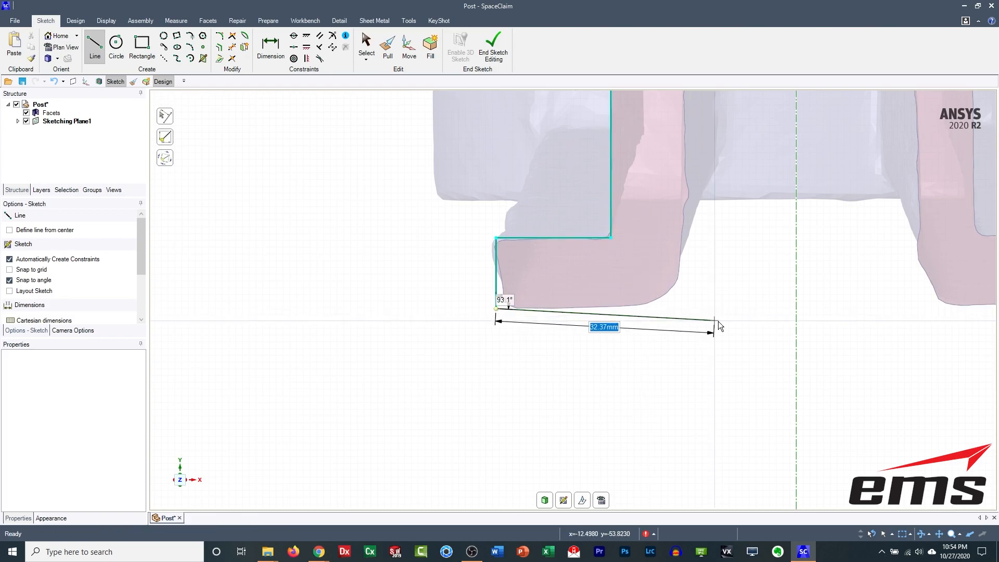
shift+middle_drag(739, 251, 710, 272)
scroll(595, 344, down, 2)
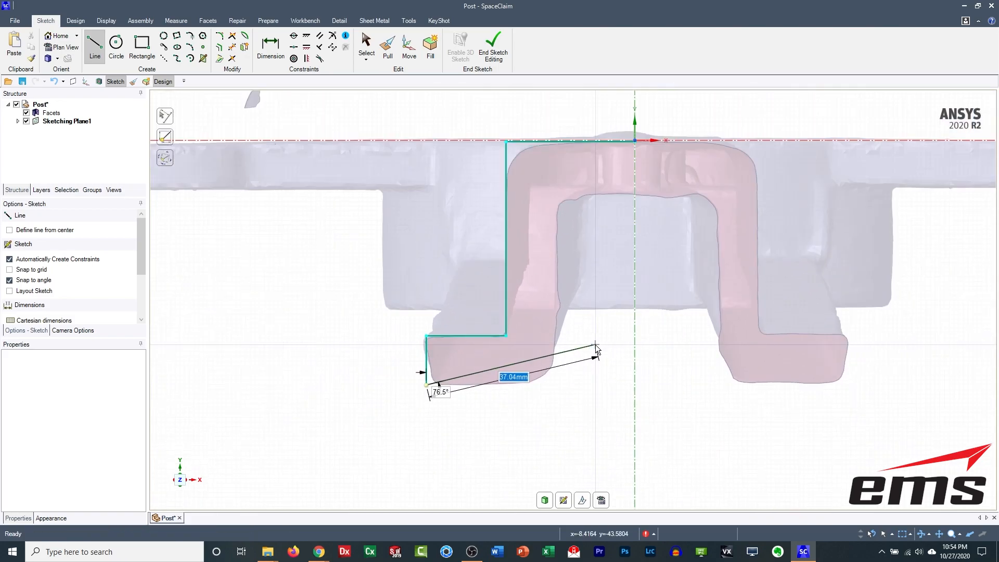
click(557, 383)
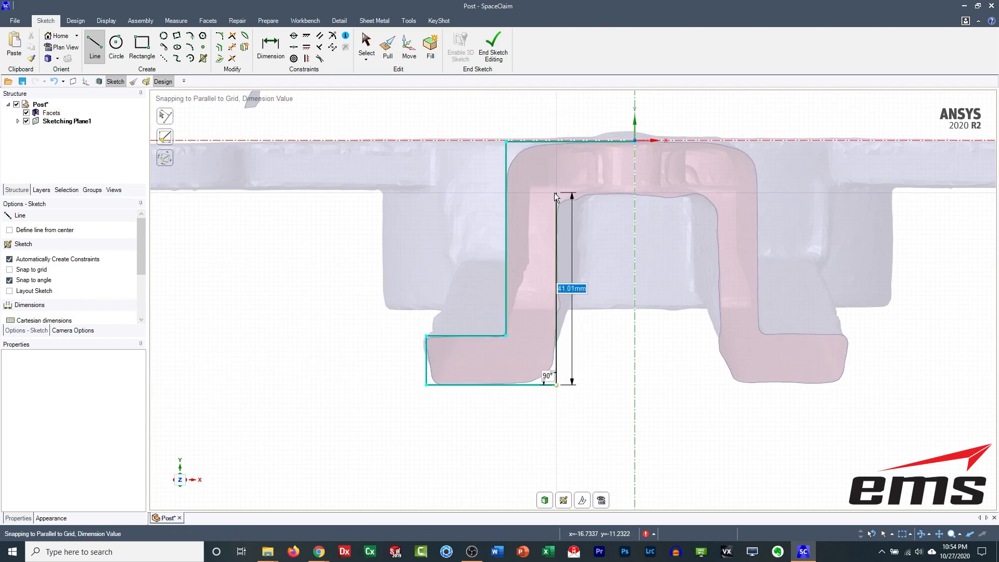
Step: Draw the inner wall line about 41 mm upward and finish the half profile with a horizontal line about 17 mm long to the Y axis
click(555, 193)
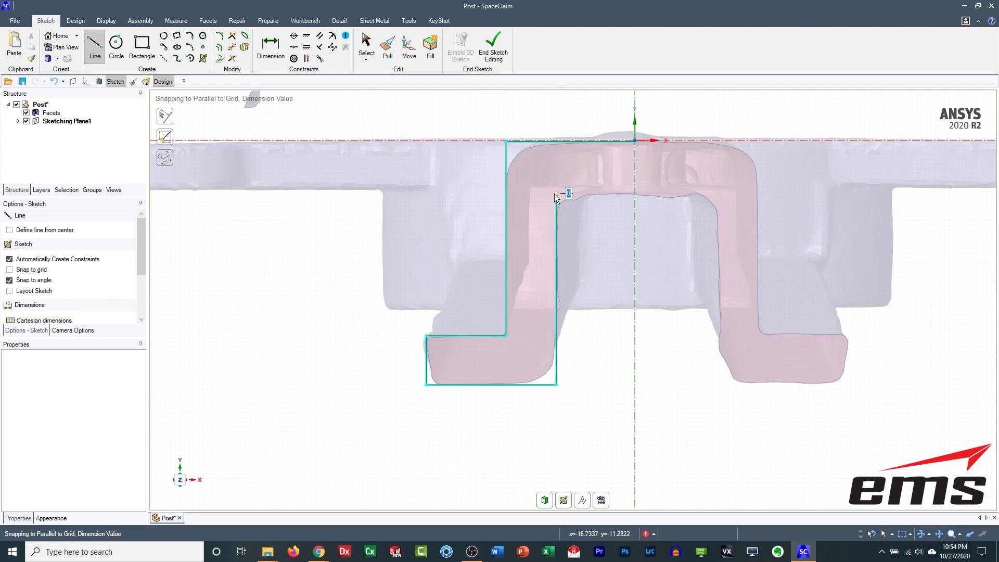
scroll(639, 194, down, 2)
scroll(636, 195, up, 8)
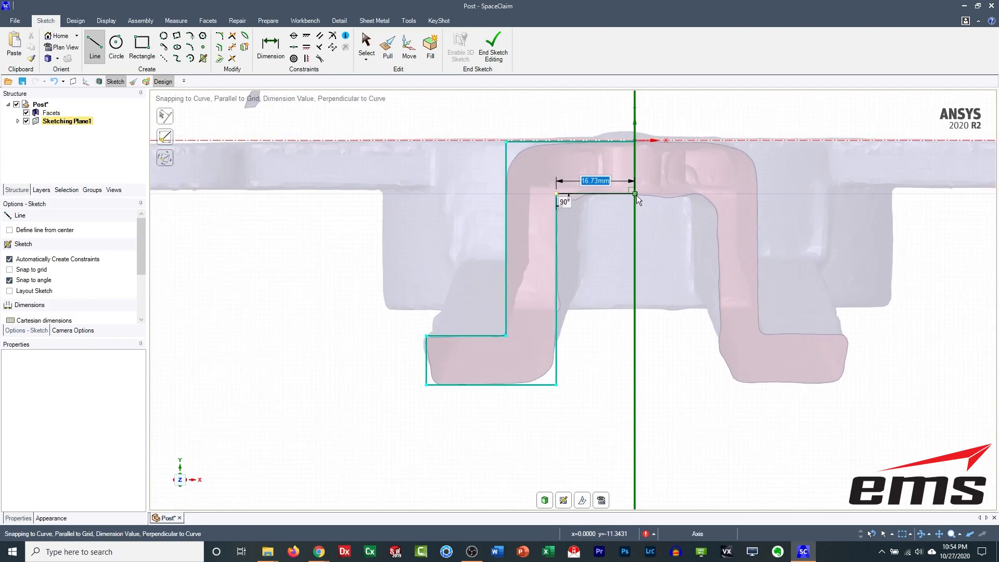
scroll(636, 195, up, 3)
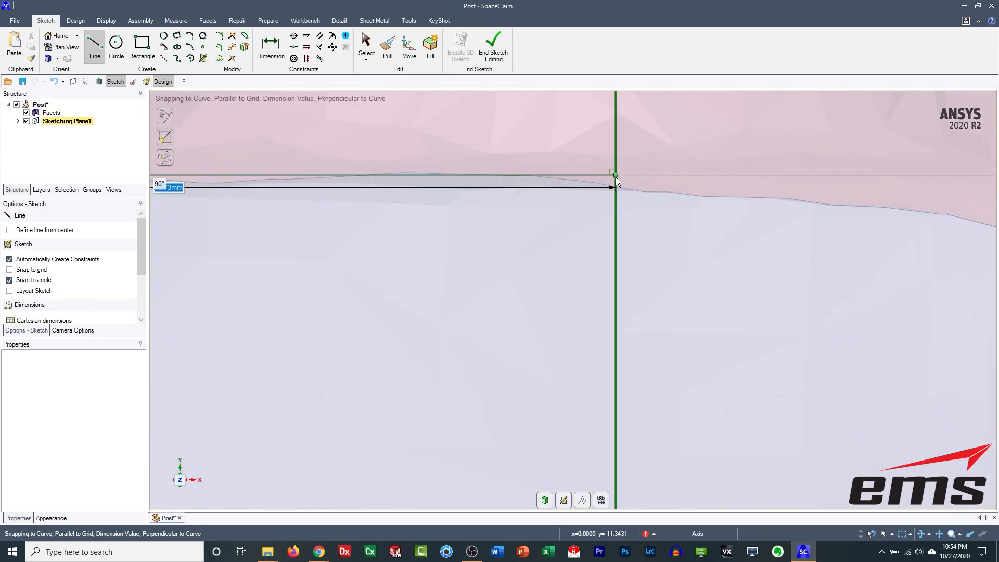
click(617, 179)
scroll(556, 307, up, 2)
Step: Mirror all lines of the left half profile about the vertical Y axis
scroll(557, 307, down, 10)
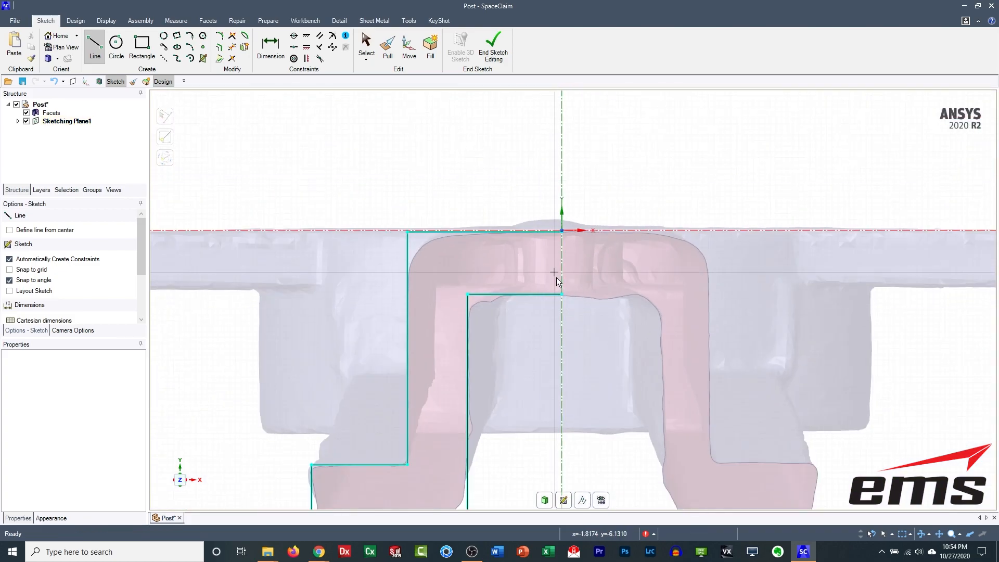
scroll(563, 301, down, 3)
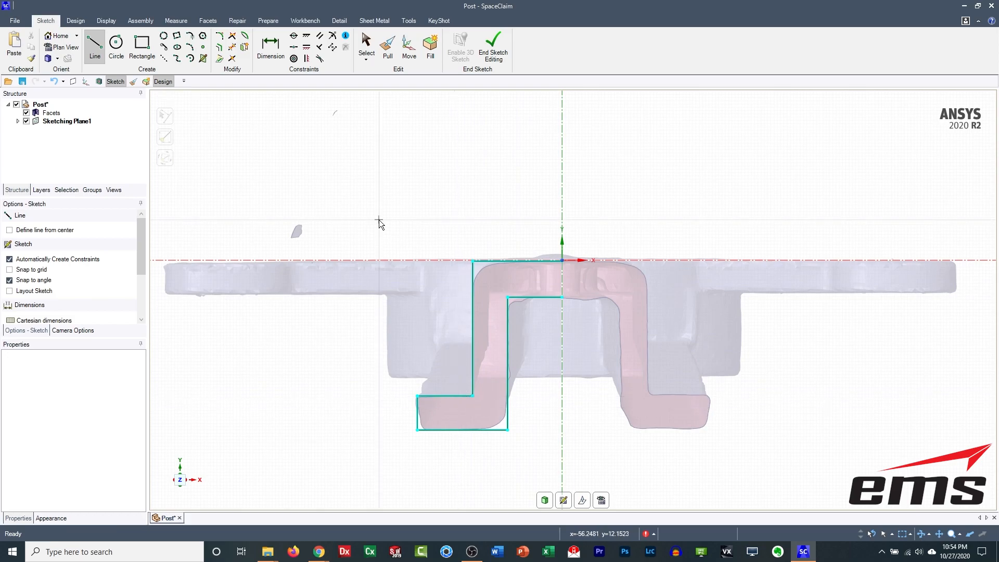
click(245, 47)
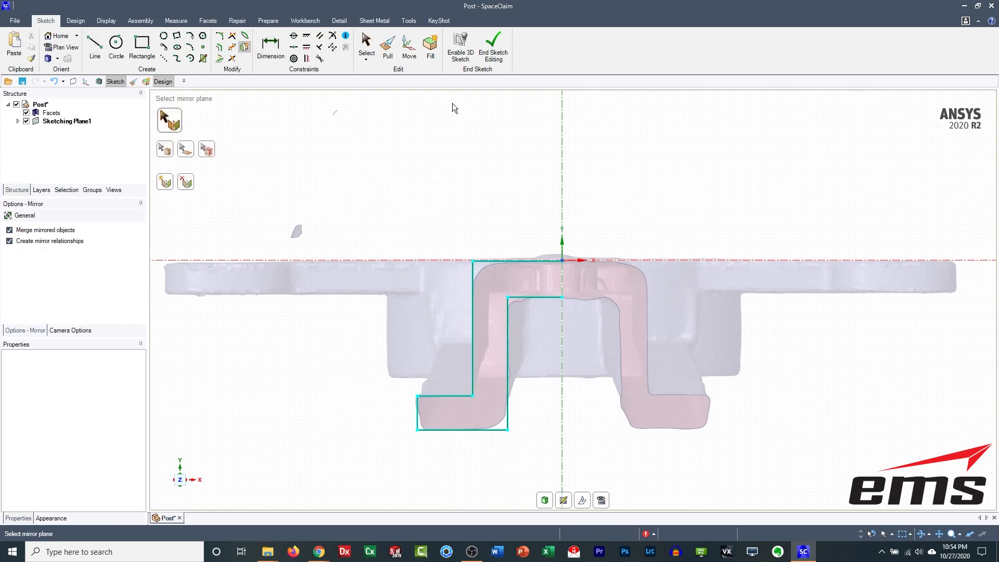
click(561, 198)
mouse_move(338, 207)
mouse_down()
mouse_move(540, 459)
mouse_move(590, 476)
mouse_up()
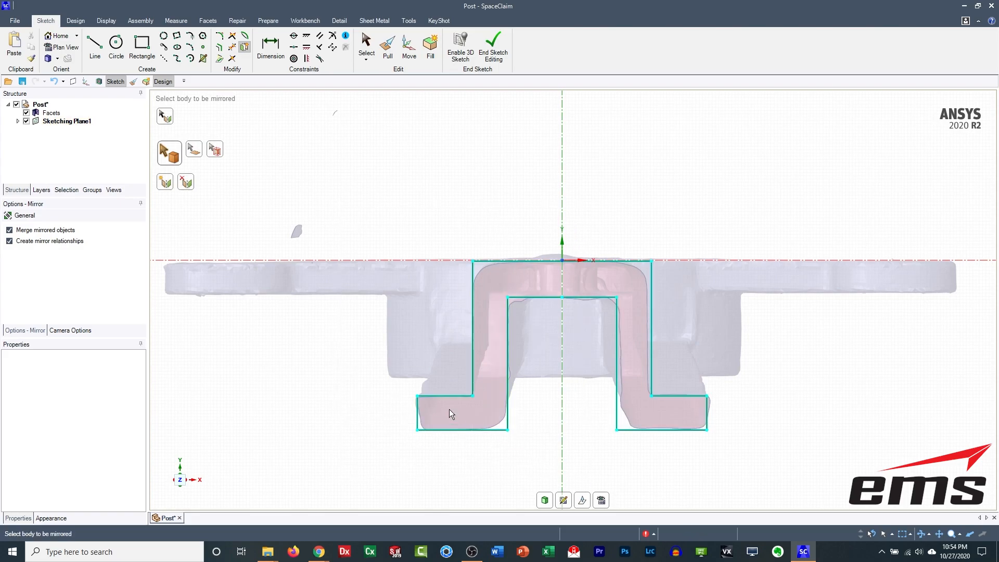
Step: End the sketch to turn the closed hat-shaped profile into a surface
mouse_move(538, 368)
ctrl+middle_down()
mouse_move(571, 292)
mouse_move(559, 295)
mouse_move(598, 288)
mouse_move(542, 295)
ctrl+middle_up()
scroll(567, 296, up, 2)
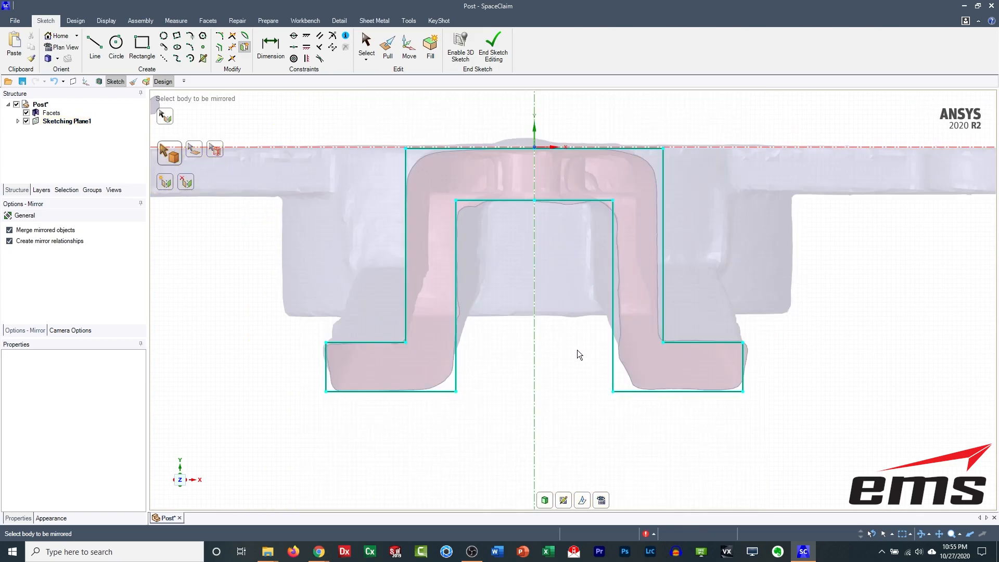
scroll(576, 350, down, 2)
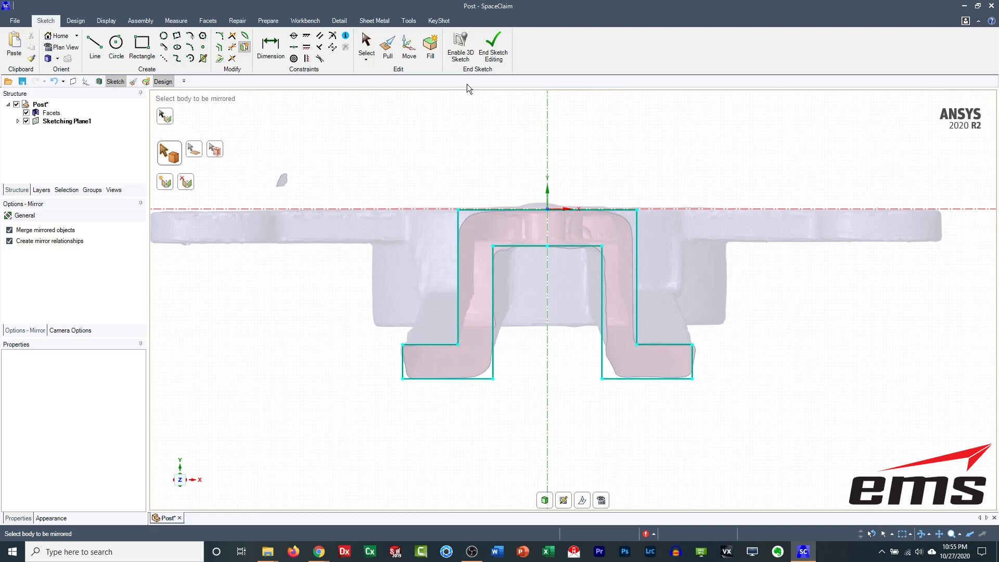
click(489, 51)
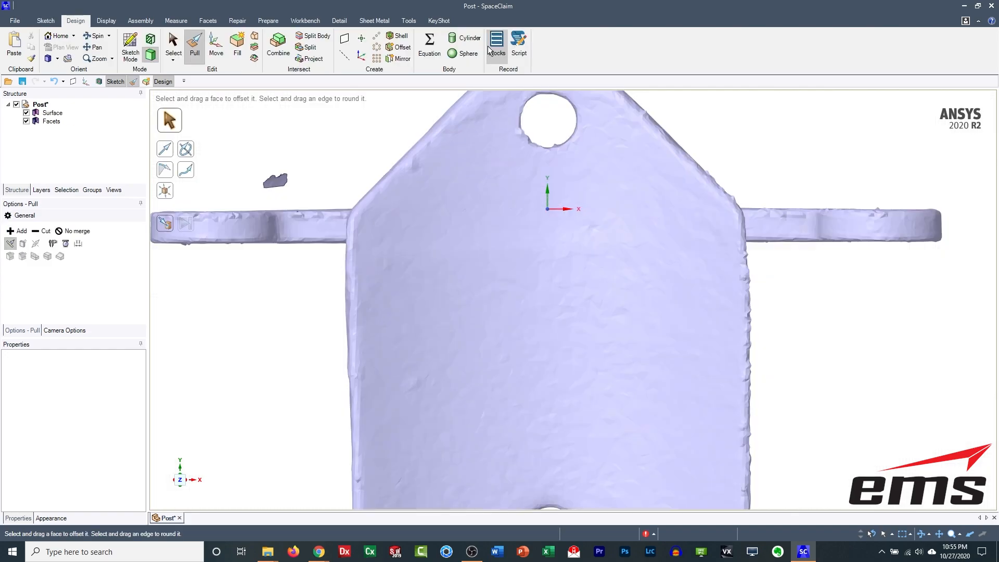
Step: Examine the profile surface near the end plate with the facet body hidden, and restore the facet body
scroll(544, 329, up, 5)
scroll(542, 330, down, 6)
middle_drag(491, 345, 598, 348)
ctrl+middle_drag(298, 305, 598, 325)
scroll(390, 285, down, 3)
middle_drag(400, 286, 484, 280)
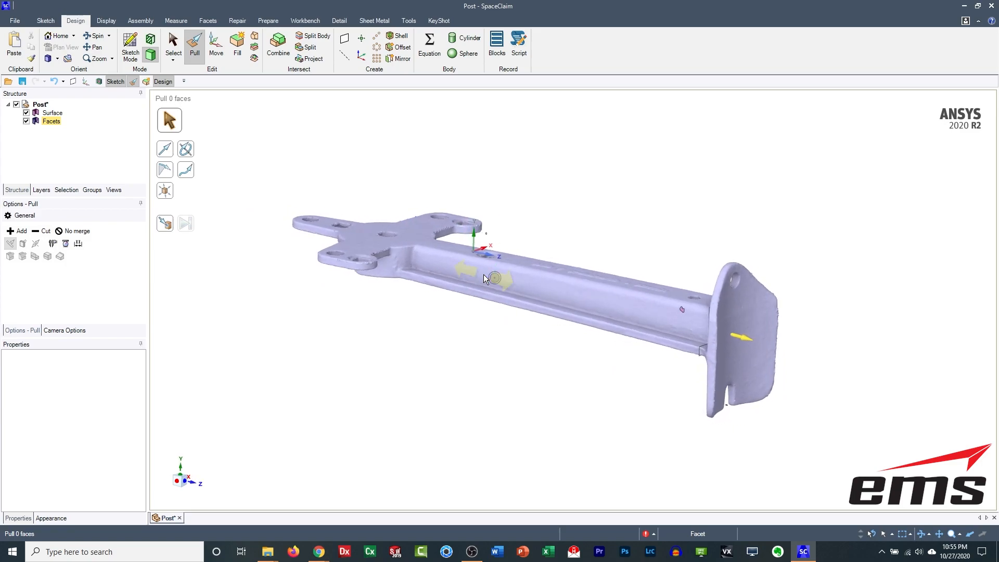
scroll(486, 278, down, 1)
scroll(486, 278, up, 2)
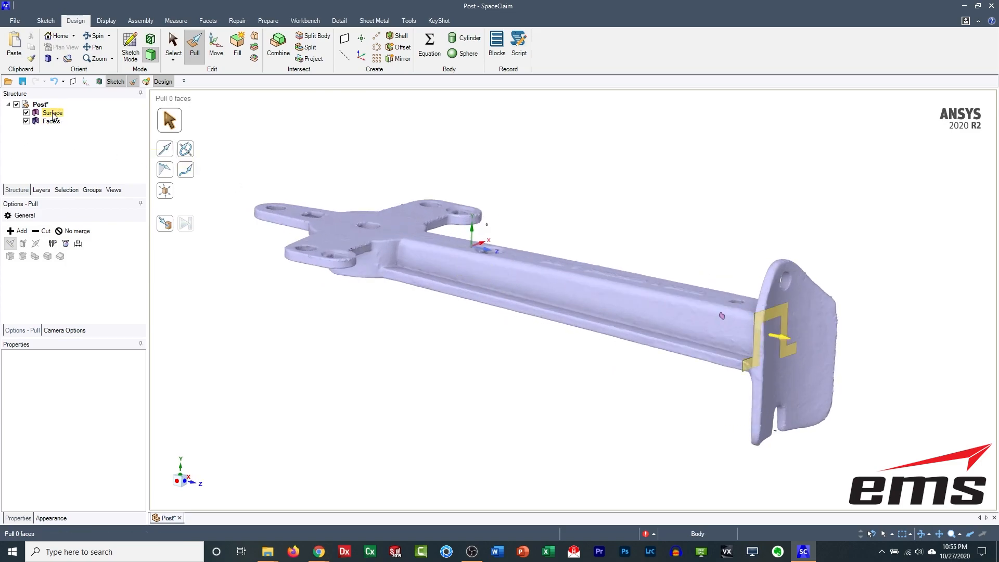
click(26, 121)
click(755, 355)
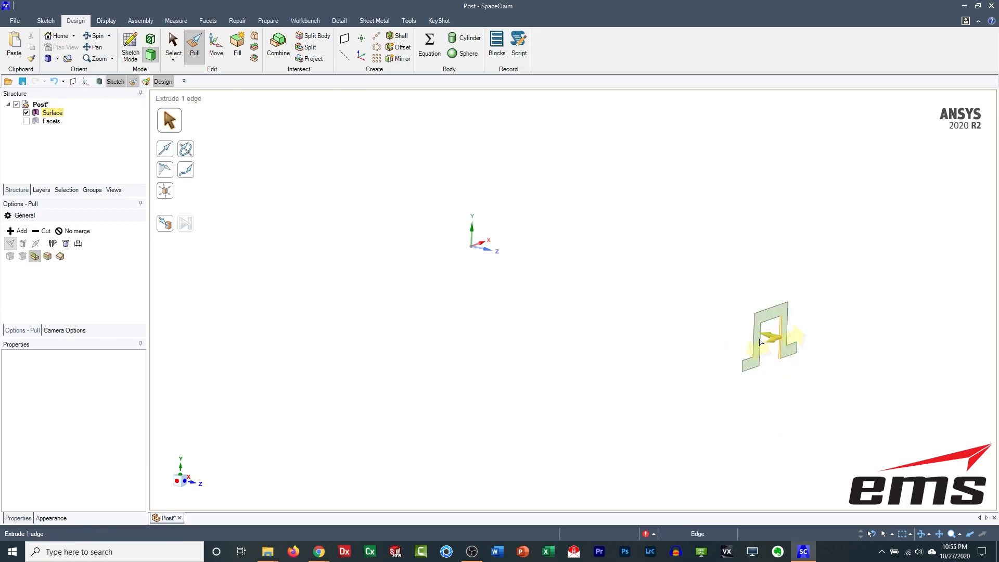
key(Escape)
click(26, 121)
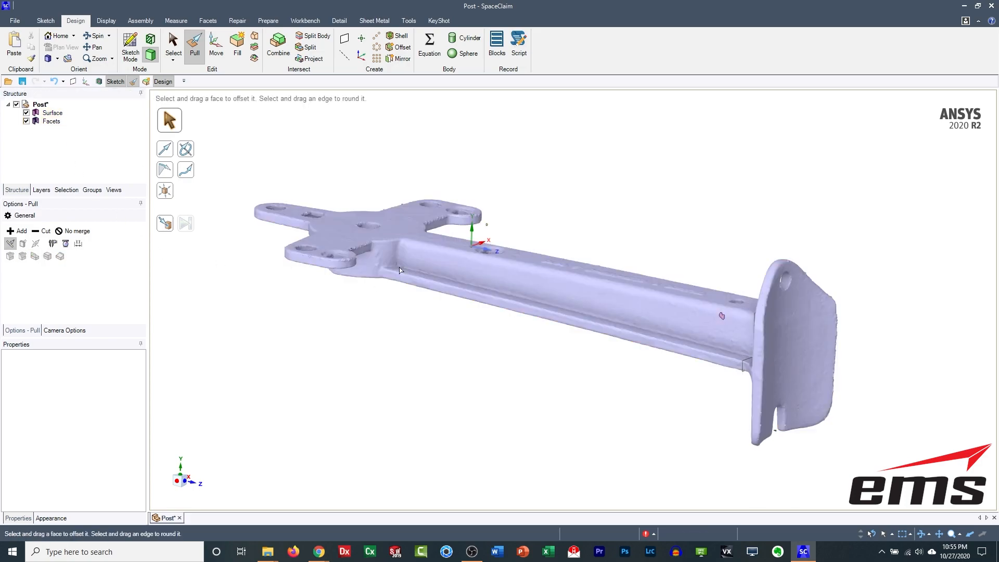
mouse_move(564, 397)
middle_down()
mouse_move(624, 395)
mouse_move(566, 404)
mouse_move(580, 403)
middle_up()
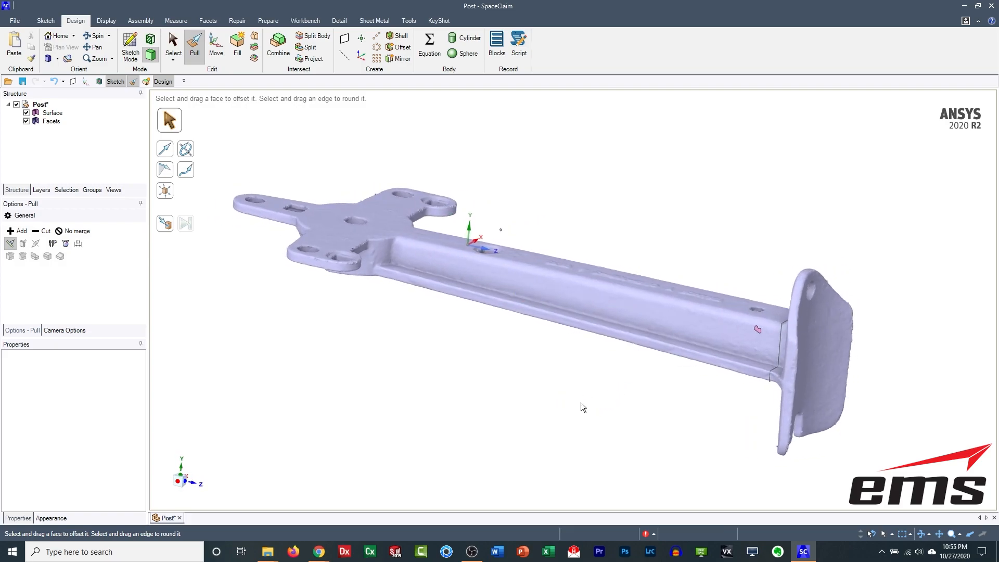
Step: Hide the facet body and start a new sketch on the face of the hat-shaped profile surface
click(30, 122)
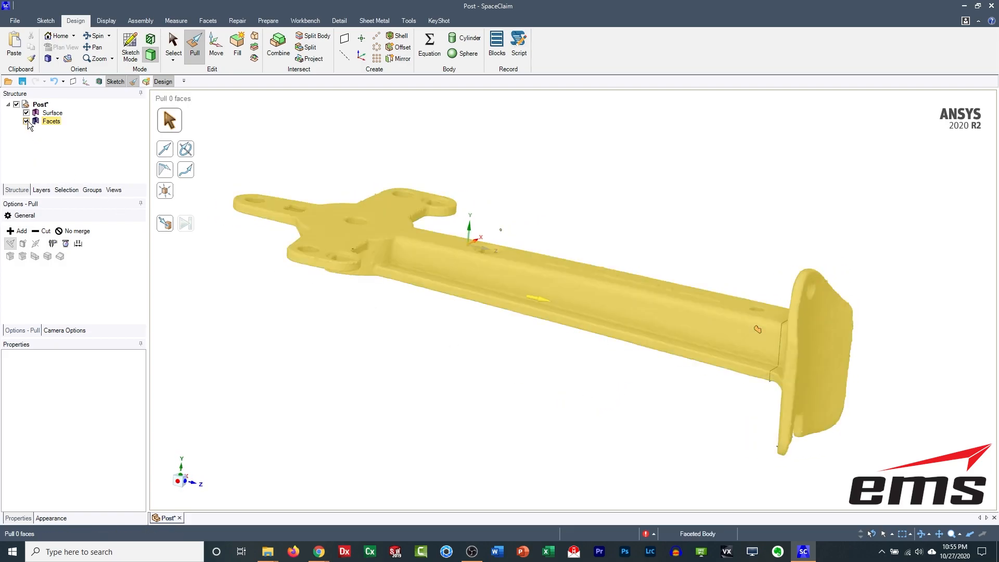
click(27, 122)
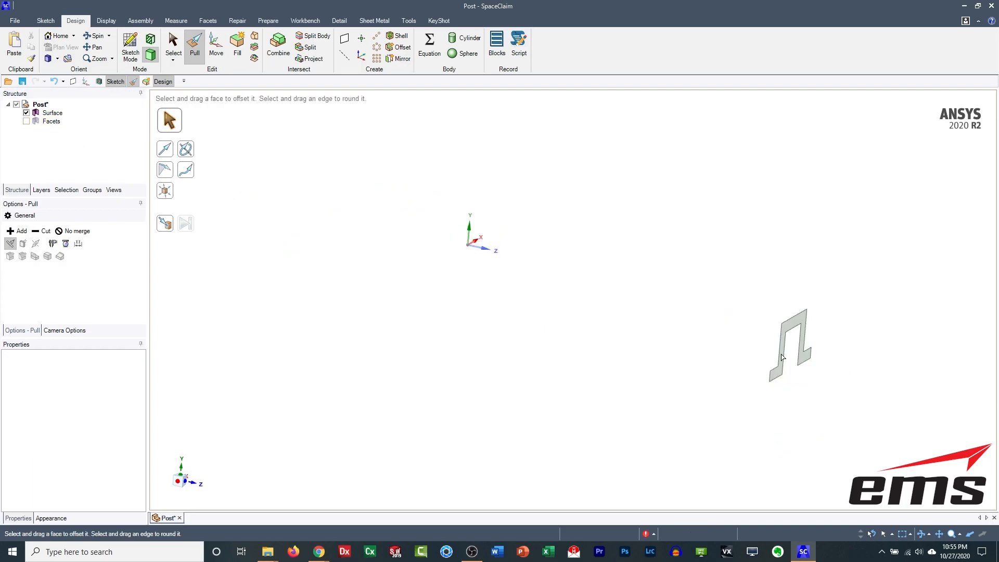
click(798, 322)
key(k)
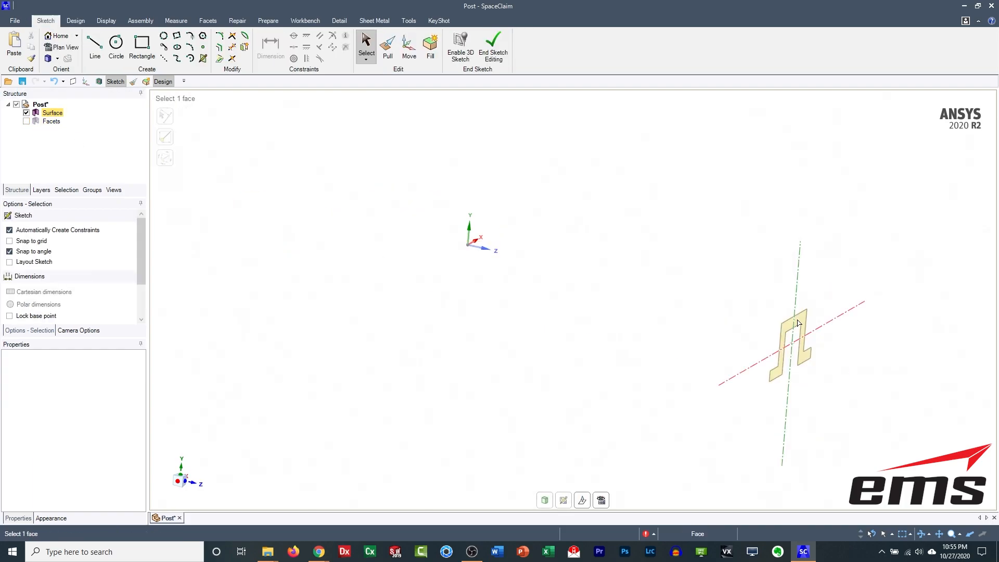
Step: Show the facet body and move the sketch plane about 389 mm along the Z axis to the channel's opposite end near the mounting bracket
click(26, 121)
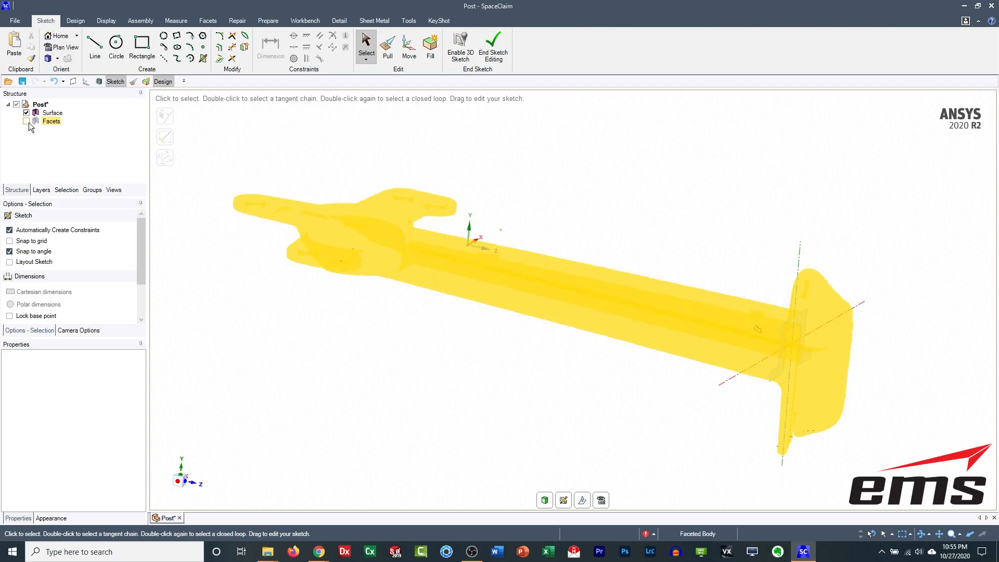
key(m)
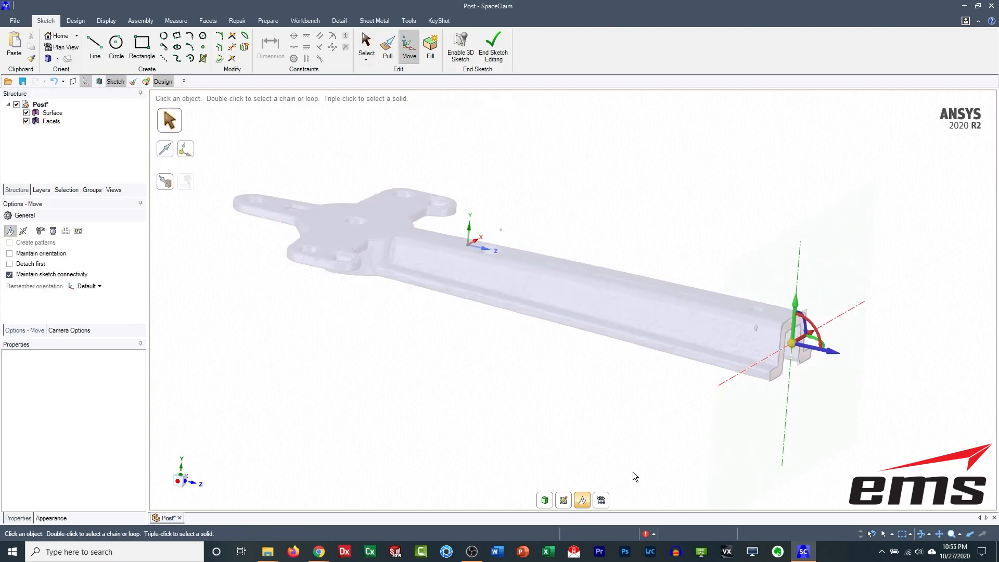
mouse_move(832, 355)
mouse_down()
mouse_move(559, 322)
mouse_move(443, 294)
mouse_up()
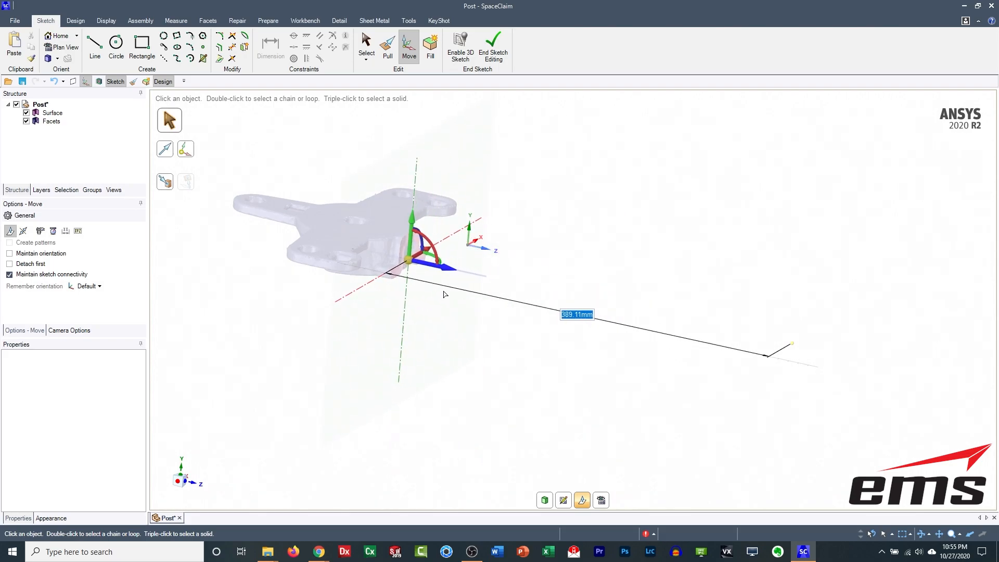
Step: Finish moving the sketch plane and project the edges of the hat-shaped profile surface onto it
mouse_move(443, 294)
mouse_down()
mouse_move(436, 290)
mouse_move(444, 293)
mouse_up()
middle_drag(461, 380, 429, 360)
click(583, 501)
shift+middle_drag(351, 264, 660, 279)
scroll(663, 267, up, 3)
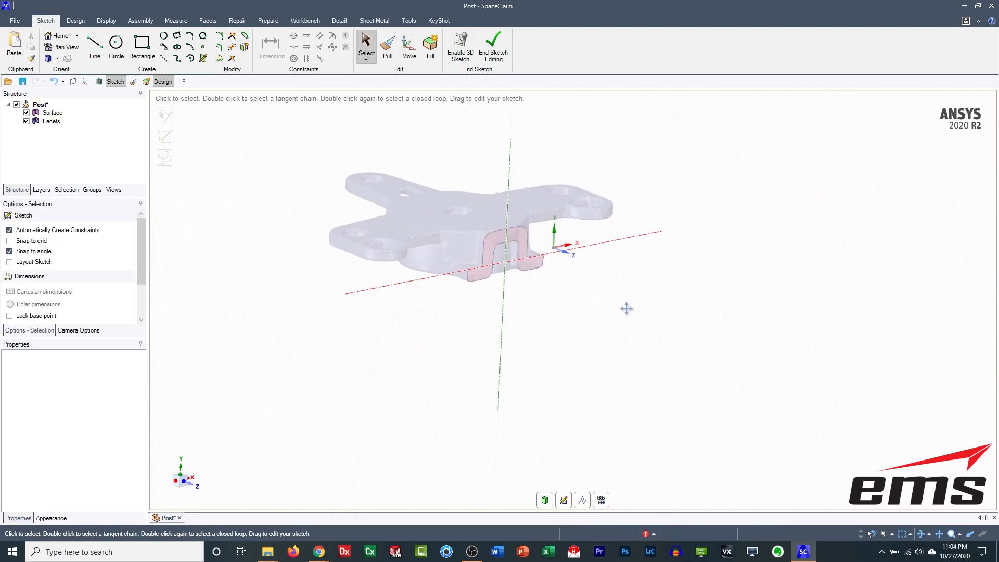
shift+middle_drag(626, 309, 579, 299)
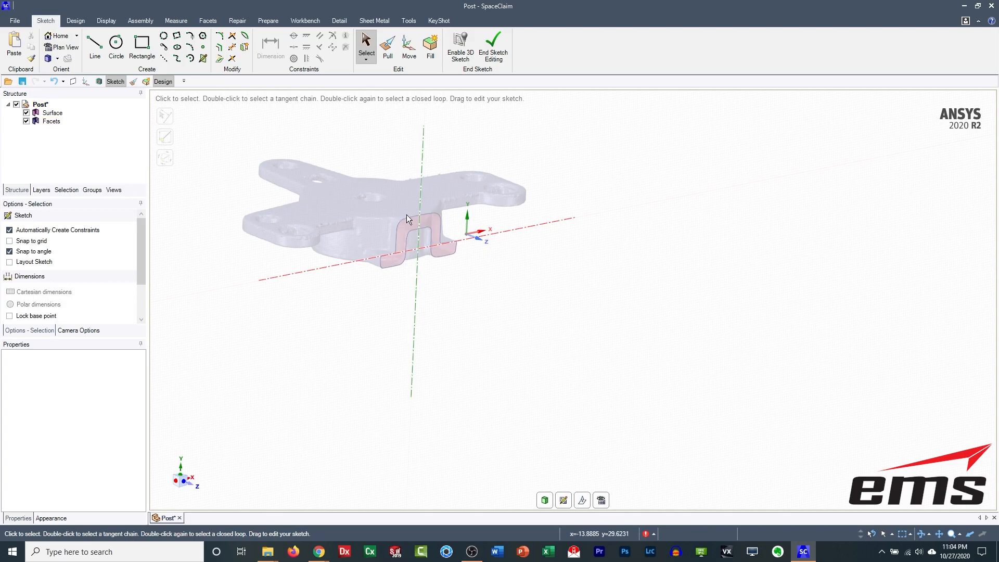
mouse_move(733, 359)
shift+middle_down()
mouse_move(708, 345)
mouse_move(723, 344)
shift+middle_up()
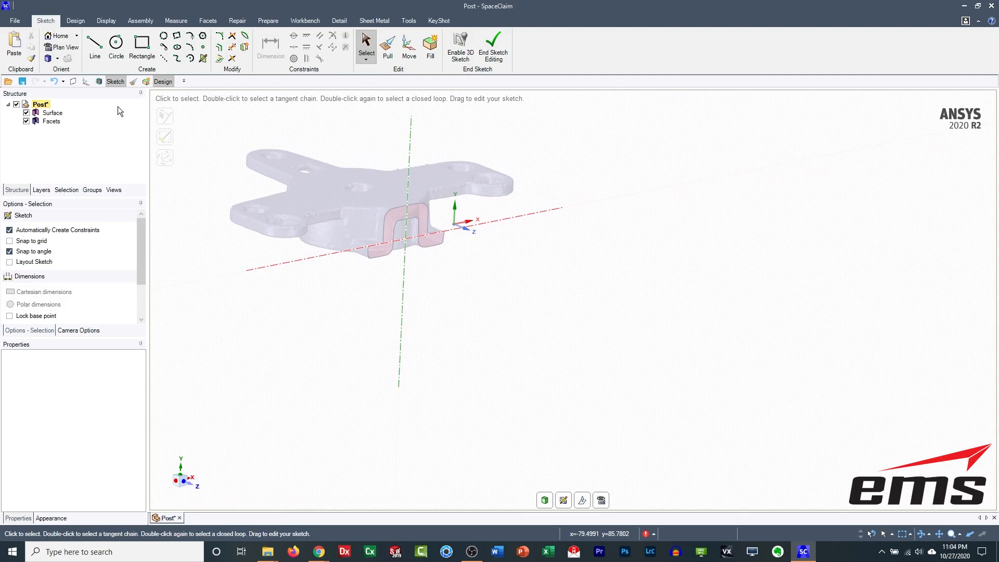
click(52, 113)
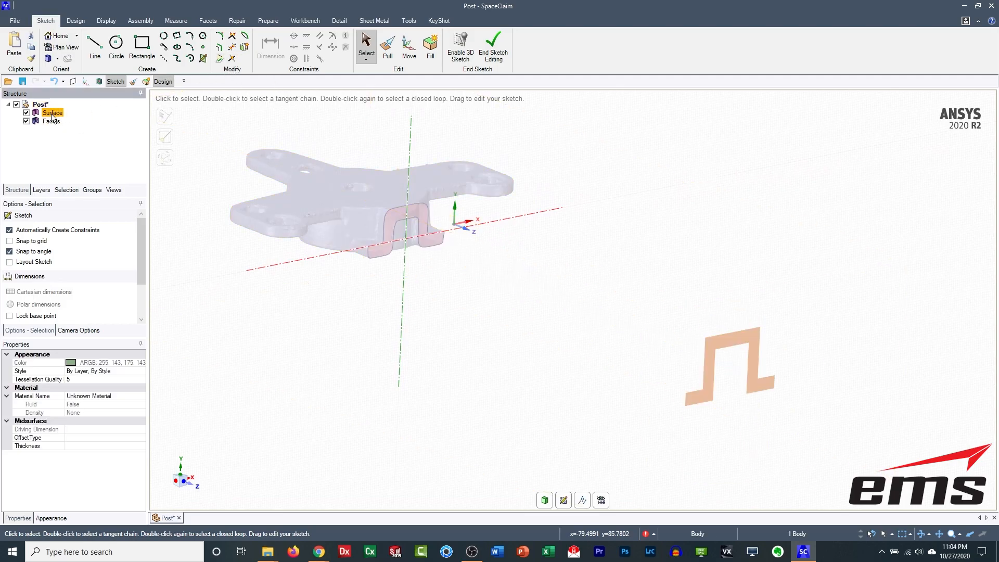
click(219, 60)
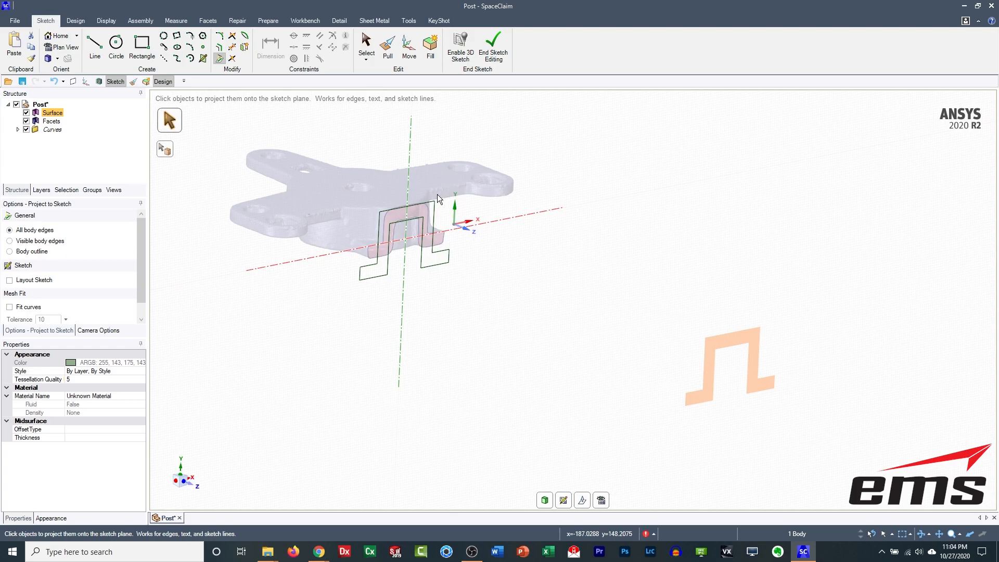
Step: In plan view, hide the profile surface and delete all the projected curves except the top outer line
click(601, 500)
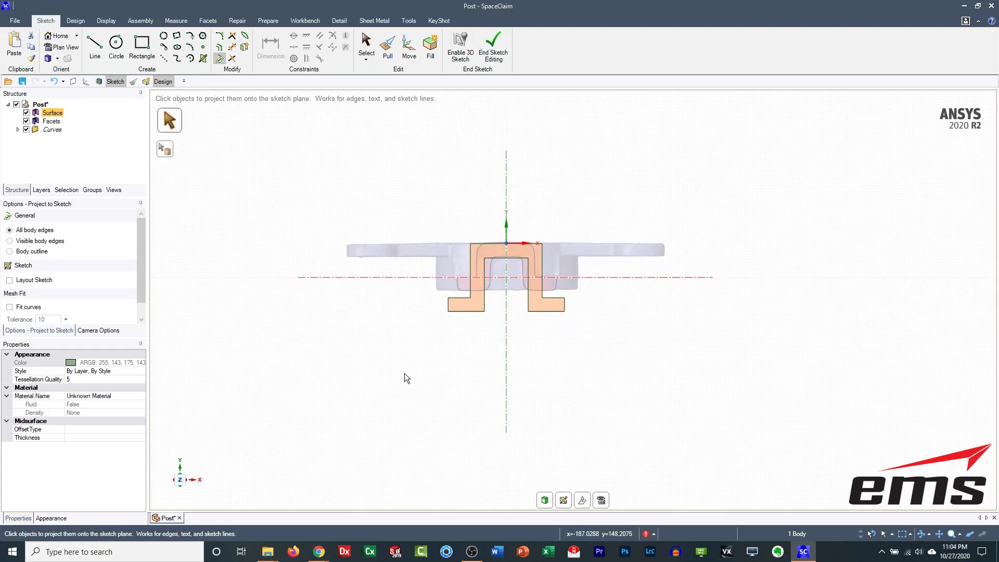
click(26, 113)
scroll(483, 257, up, 4)
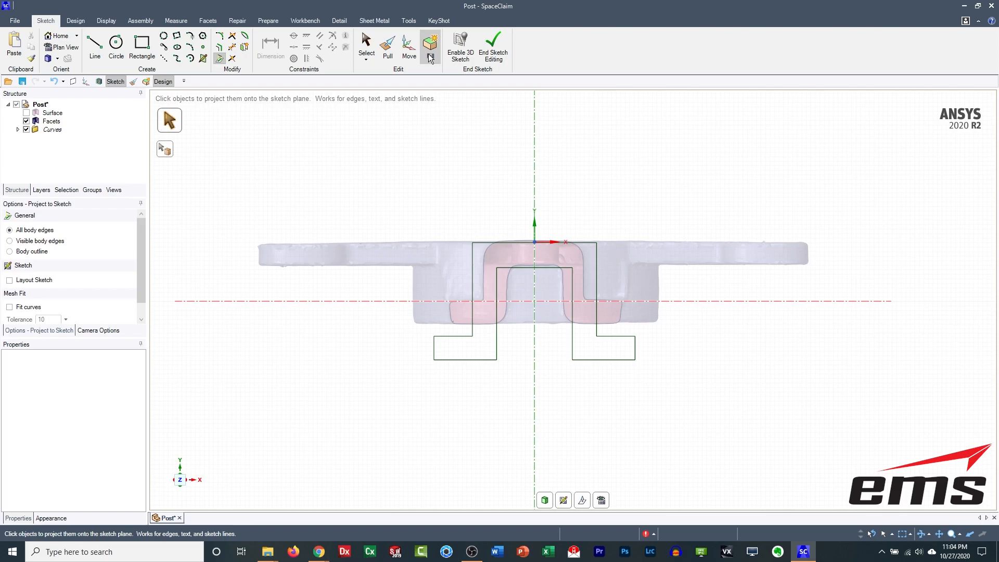
click(366, 44)
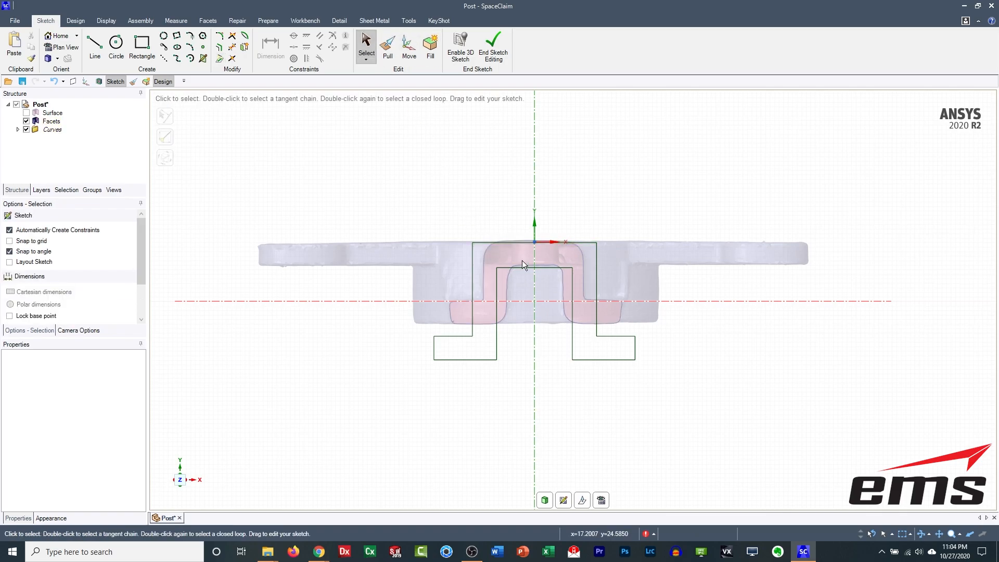
click(507, 266)
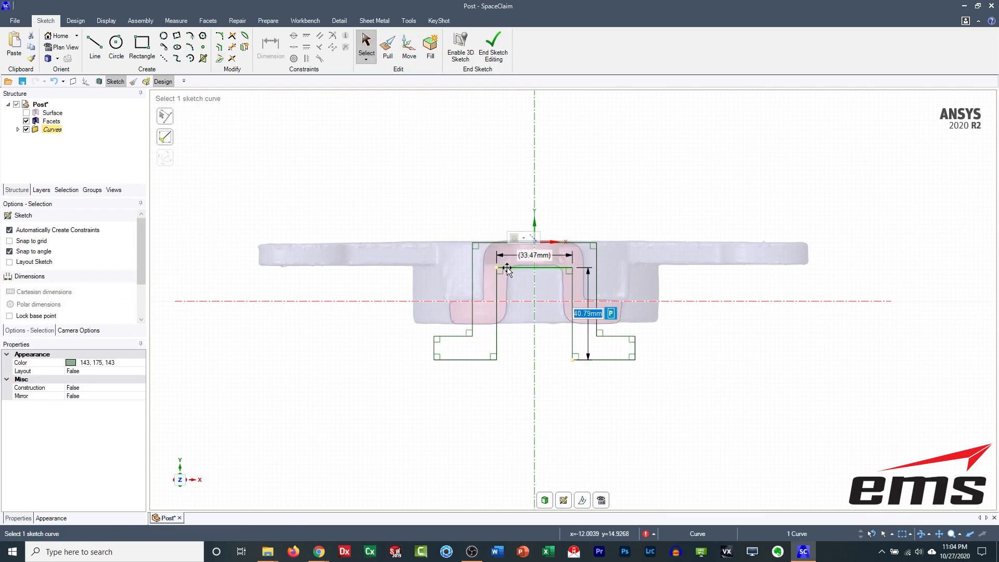
key(Delete)
mouse_move(693, 391)
mouse_down()
mouse_move(362, 296)
mouse_move(363, 286)
mouse_up()
key(Delete)
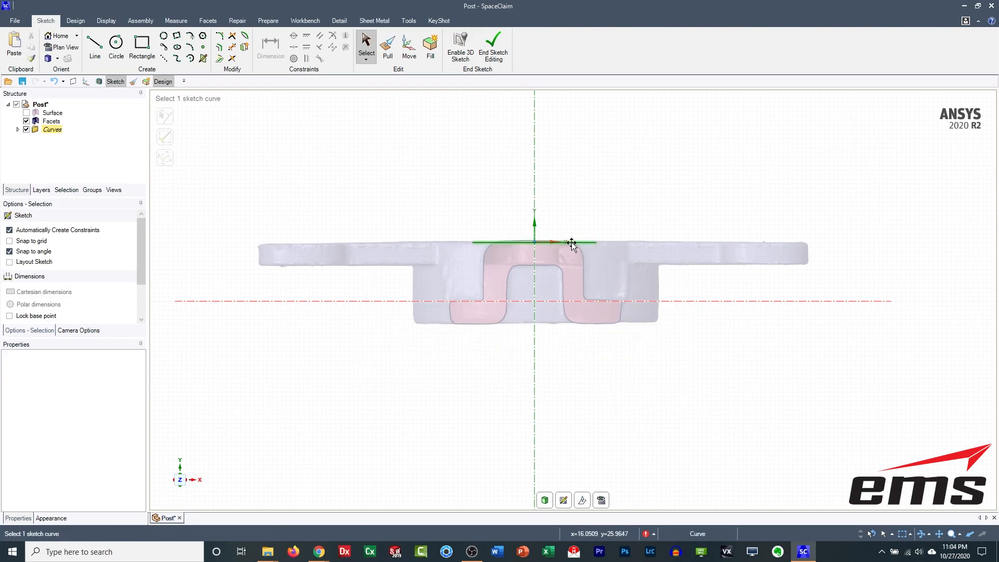
Step: Draw a vertical line about 28 mm long along the mesh section's left outer wall, crossing the top line
scroll(542, 249, up, 5)
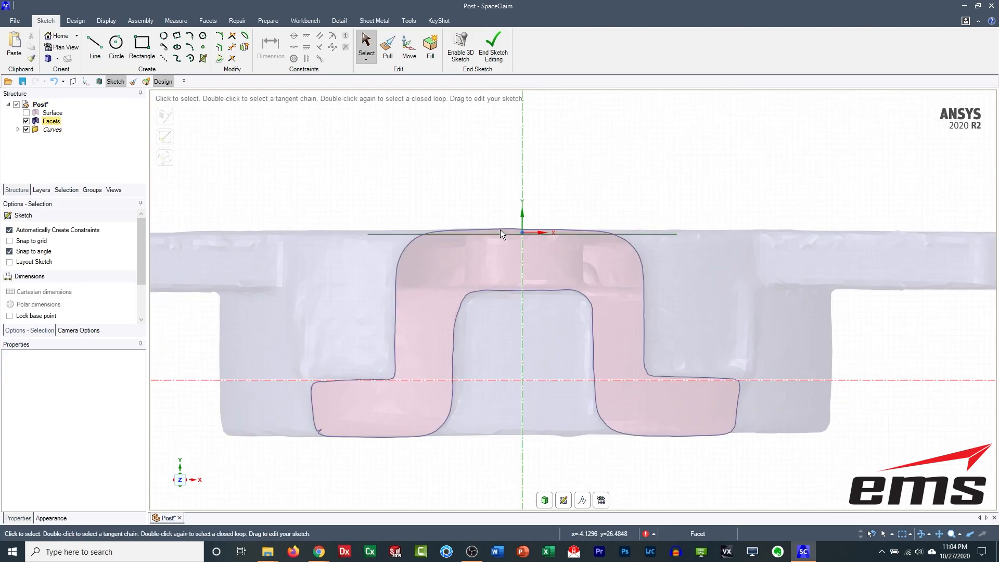
scroll(529, 270, down, 1)
scroll(529, 271, down, 1)
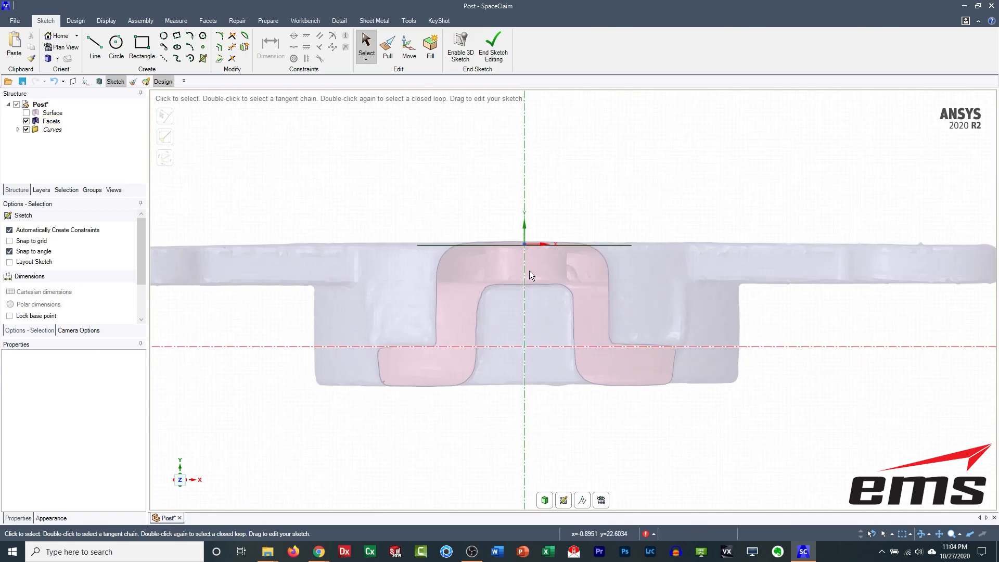
shift+middle_drag(519, 283, 576, 231)
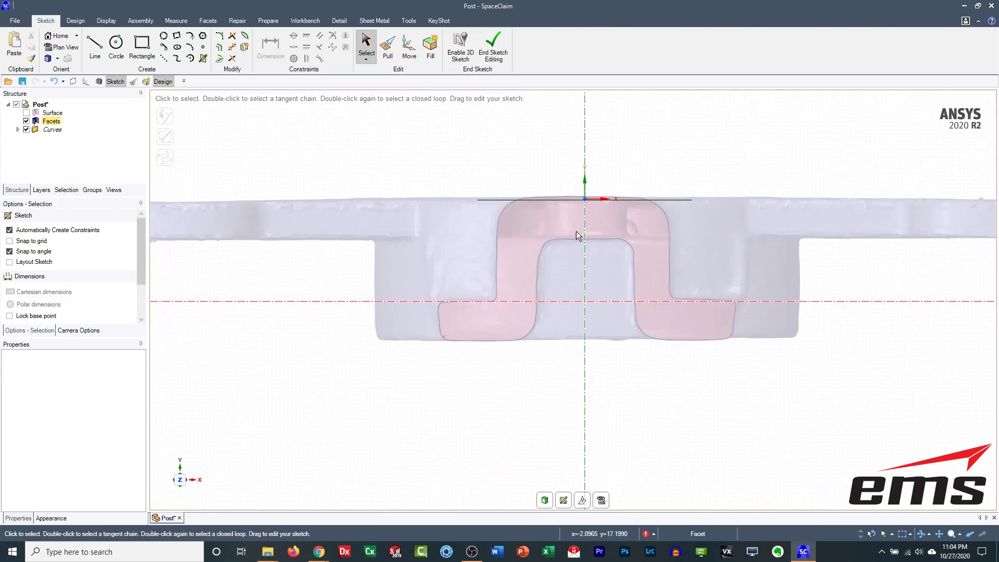
click(95, 46)
click(496, 297)
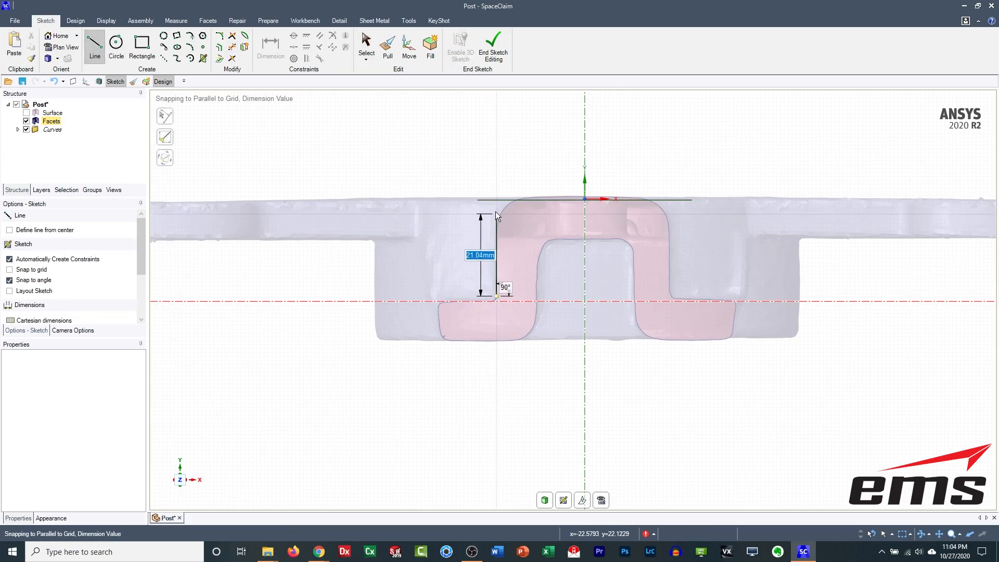
click(497, 186)
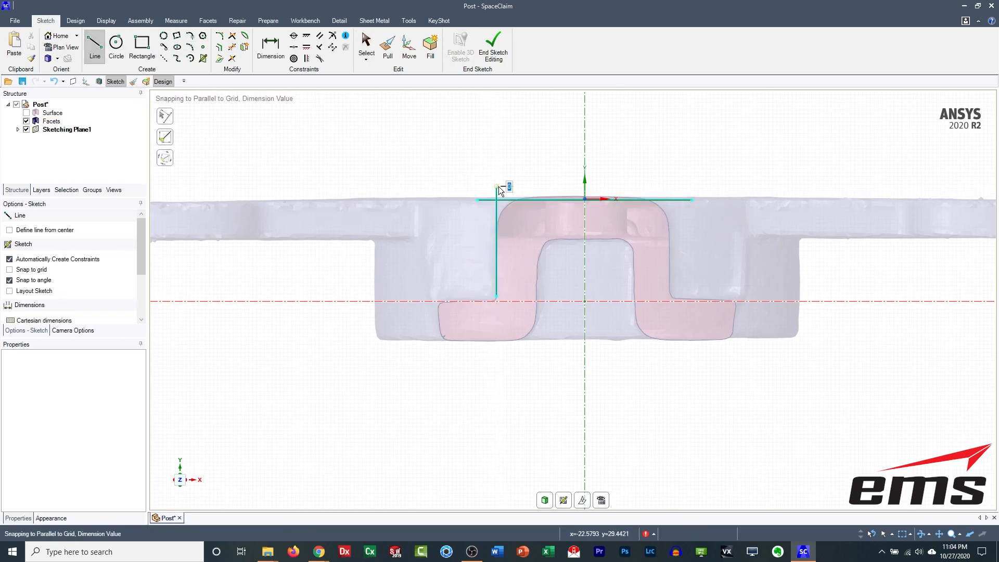
key(Escape)
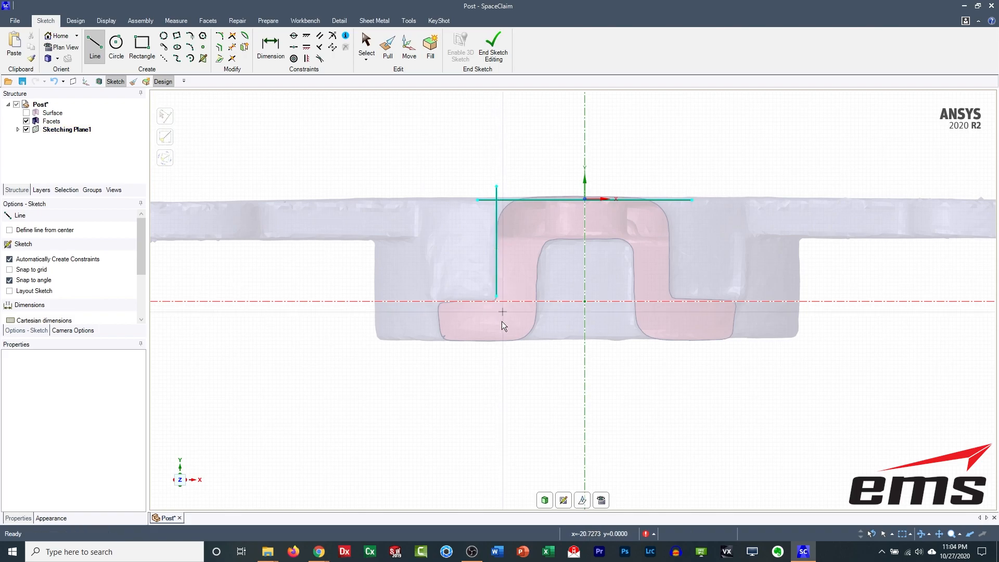
Step: Draw a horizontal line about 18 mm long on the horizontal axis along the left flange's upper edge, extending past the outer wall
scroll(490, 352, up, 5)
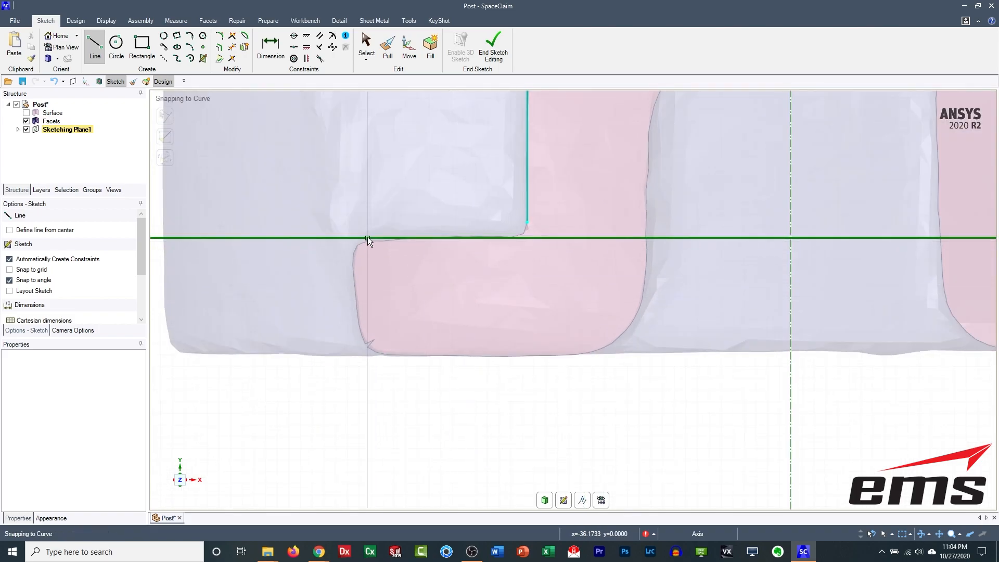
click(353, 238)
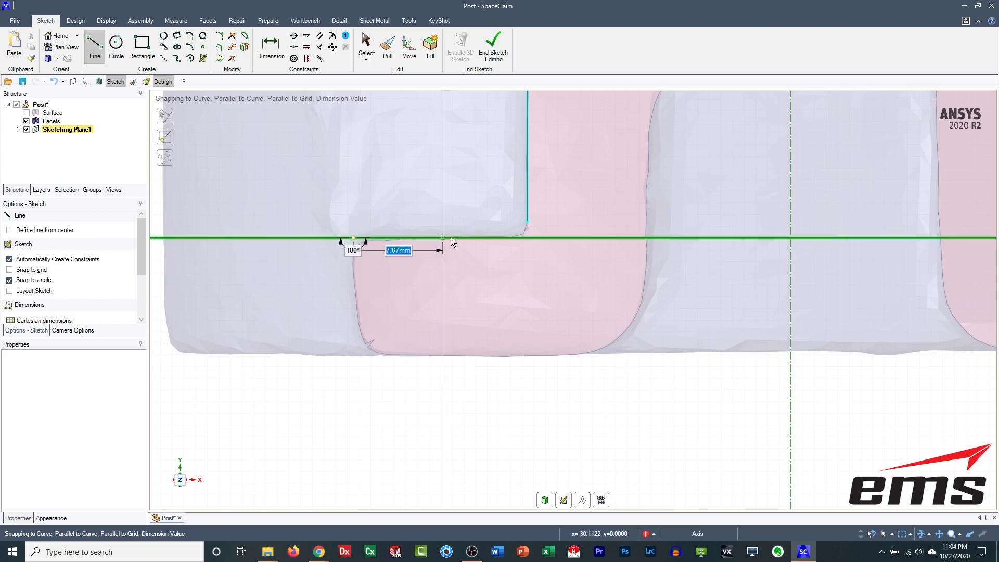
click(564, 237)
key(Escape)
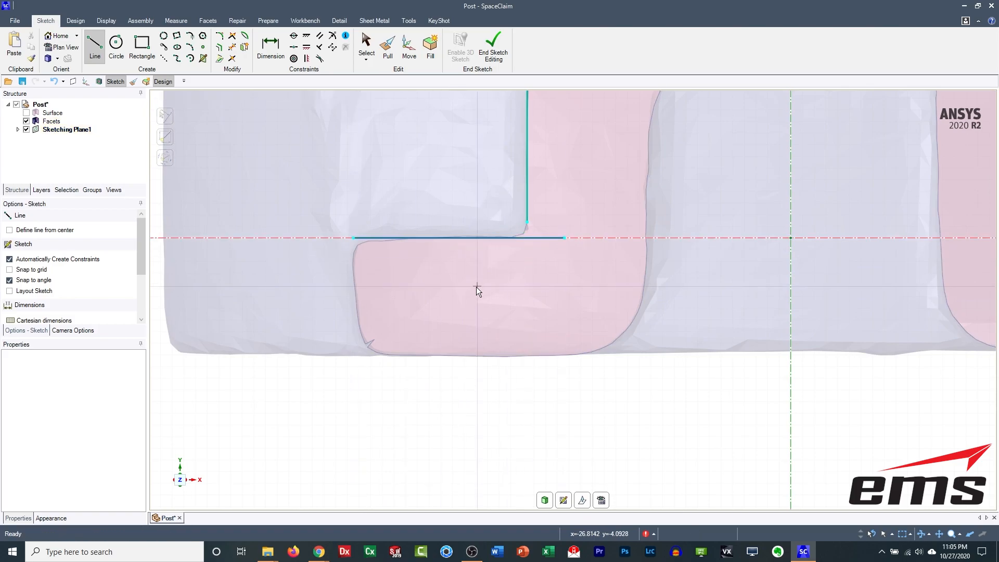
Step: From the left flange's outer end, draw connected lines about 10 mm down, 25 mm across, 26 mm up, and across to the vertical axis
scroll(472, 302, down, 3)
scroll(473, 302, down, 3)
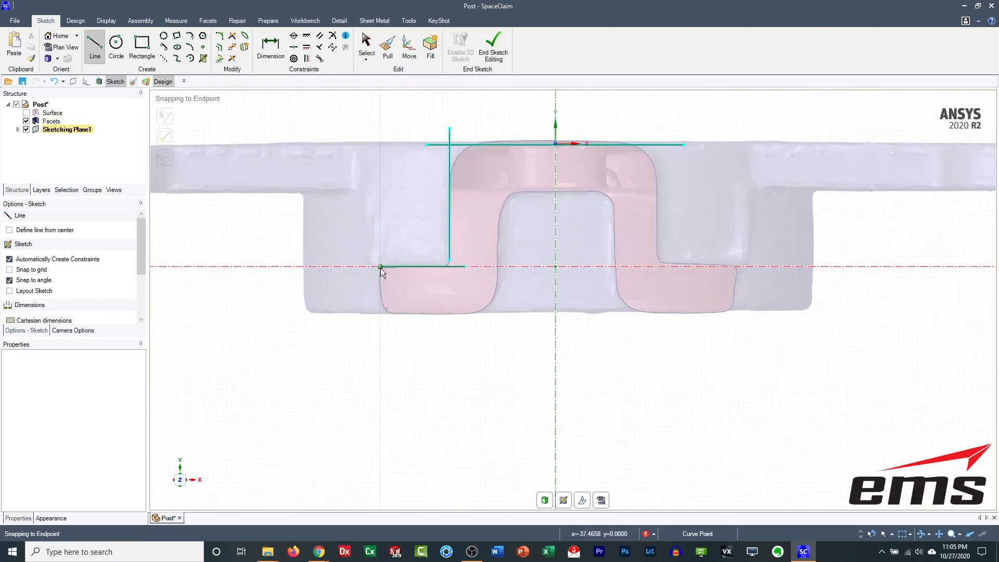
click(380, 266)
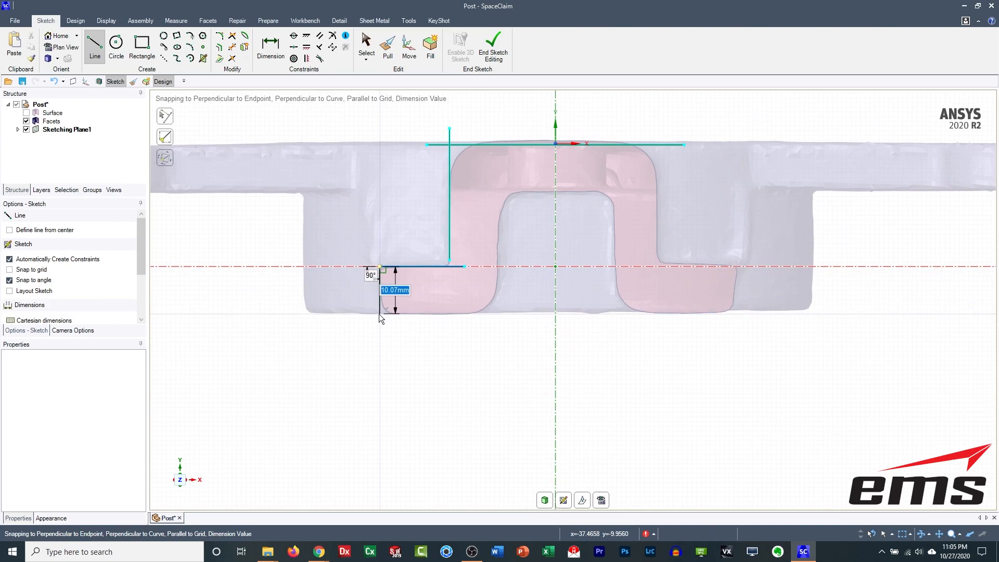
click(379, 313)
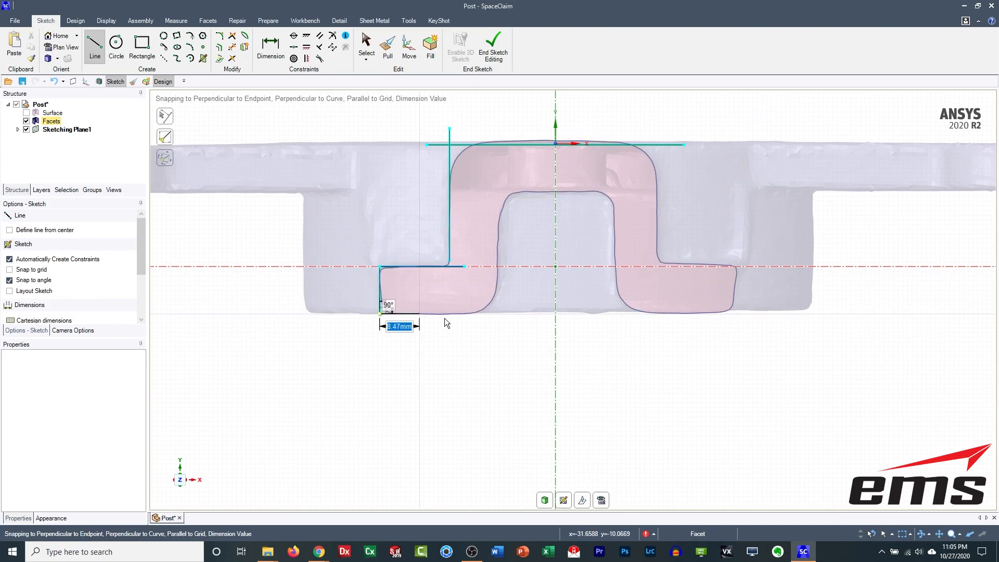
click(498, 315)
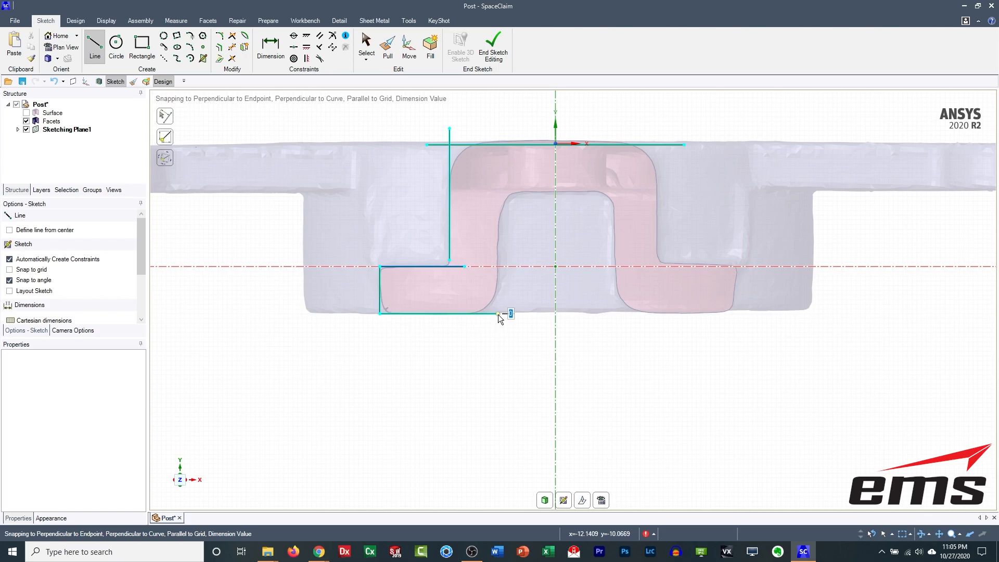
click(495, 191)
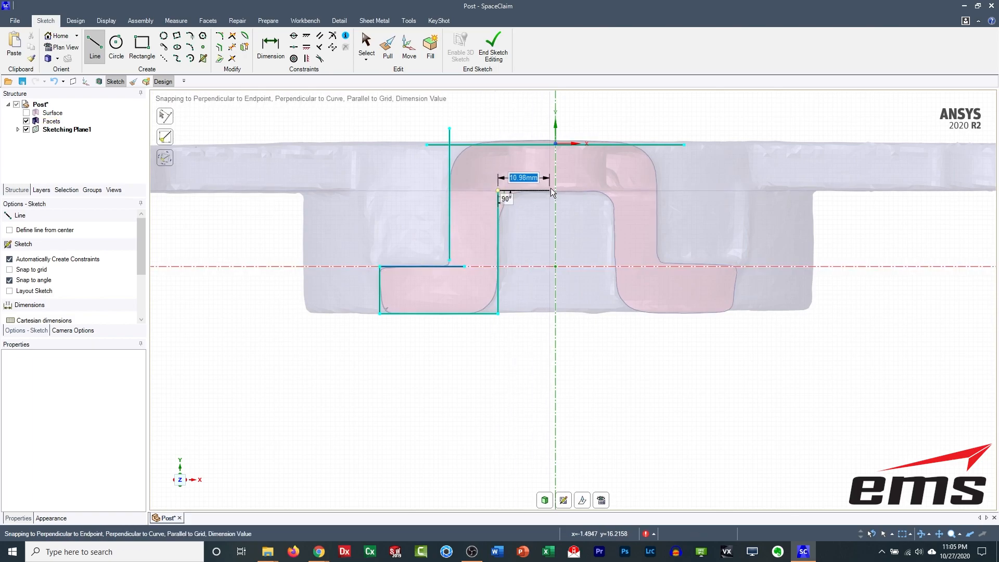
click(555, 191)
key(Escape)
key(Escape)
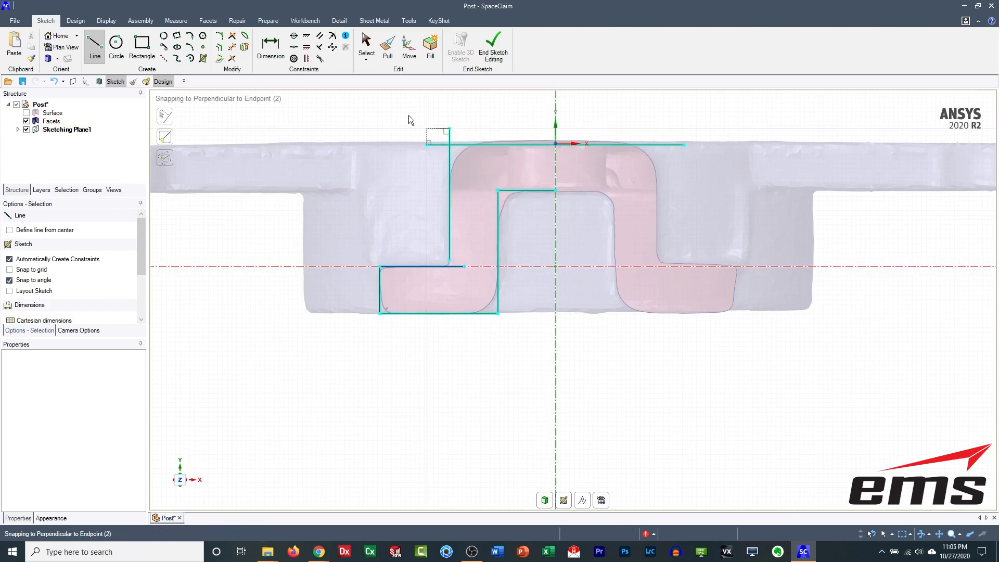
Step: Join the left outer wall line into clean corners with the top line and the flange's upper line
click(232, 35)
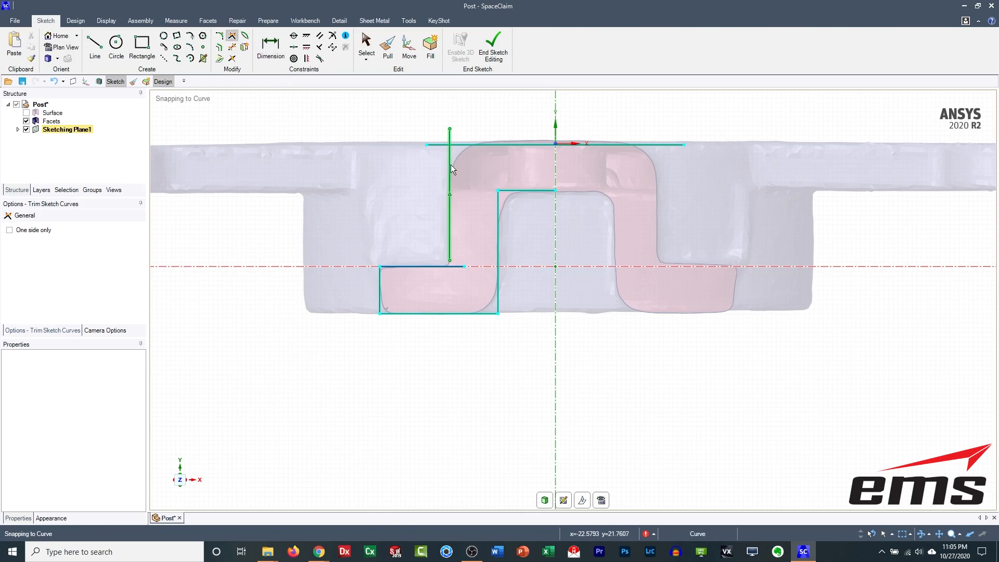
click(450, 137)
click(438, 145)
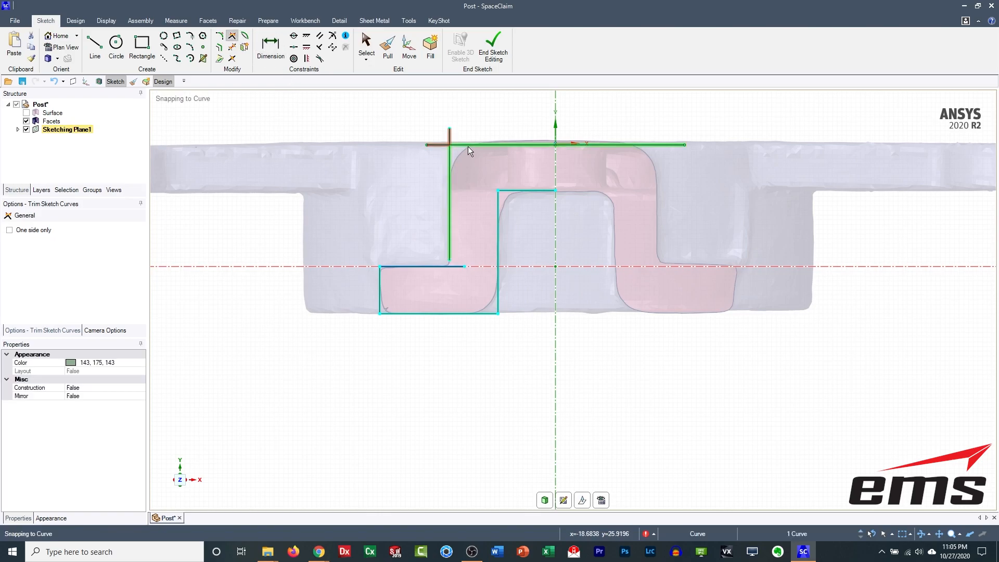
ctrl+click(451, 229)
ctrl+click(429, 267)
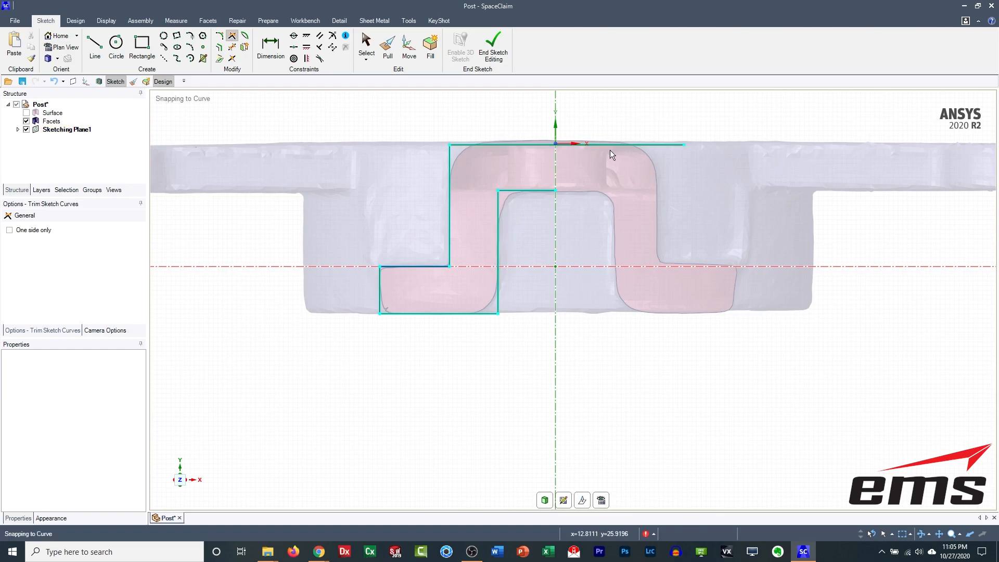
Step: Draw a helper line on the vertical axis crossing the top line of the profile
shift+middle_drag(541, 167, 514, 236)
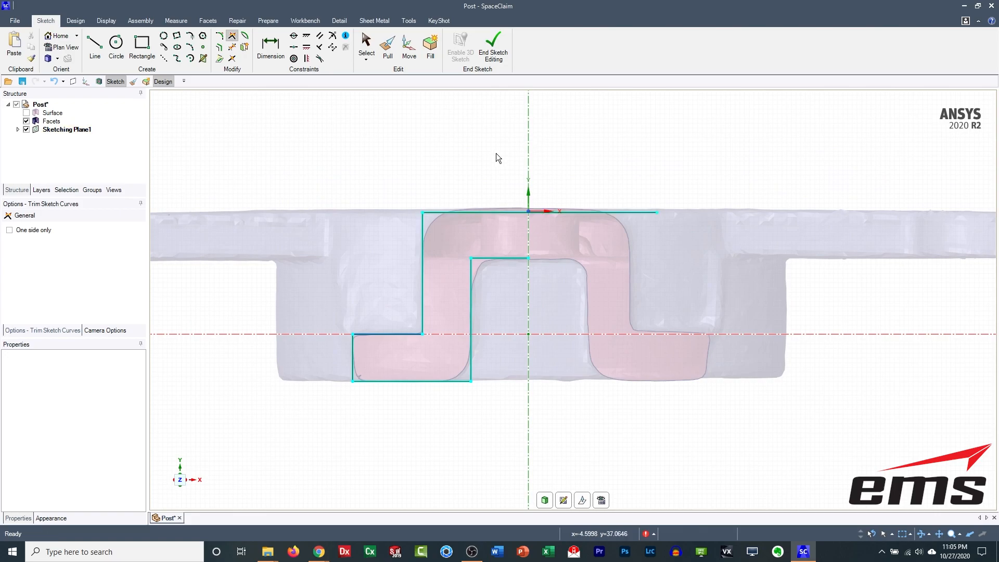
click(95, 47)
click(529, 242)
click(529, 147)
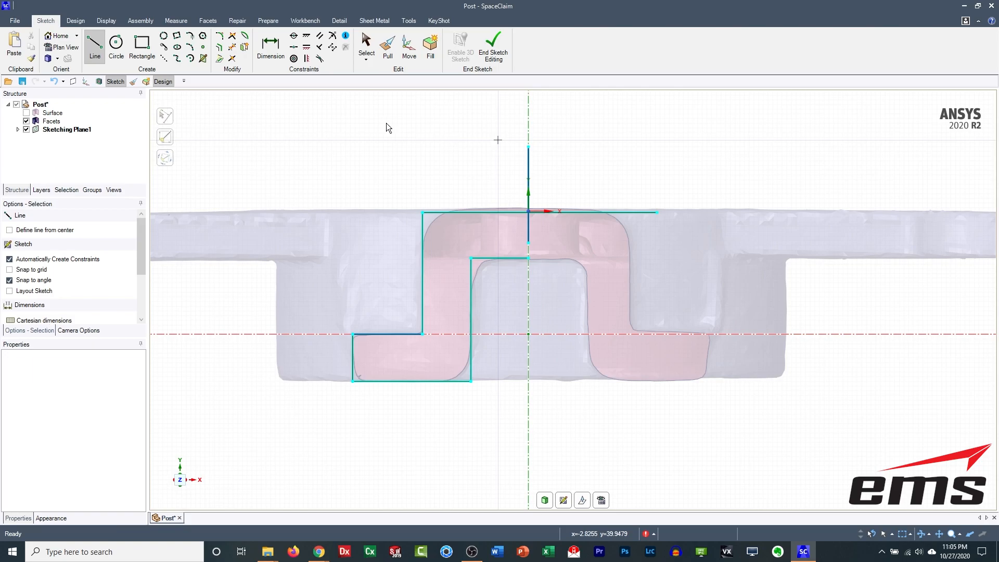
key(Escape)
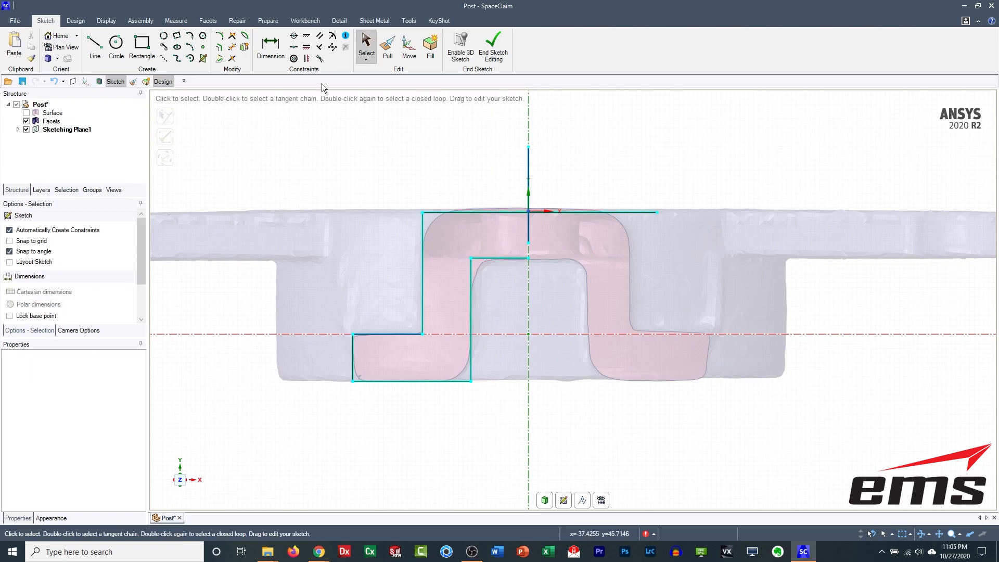
Step: Trim away the top line right of the vertical axis and delete the helper line
click(232, 48)
click(584, 211)
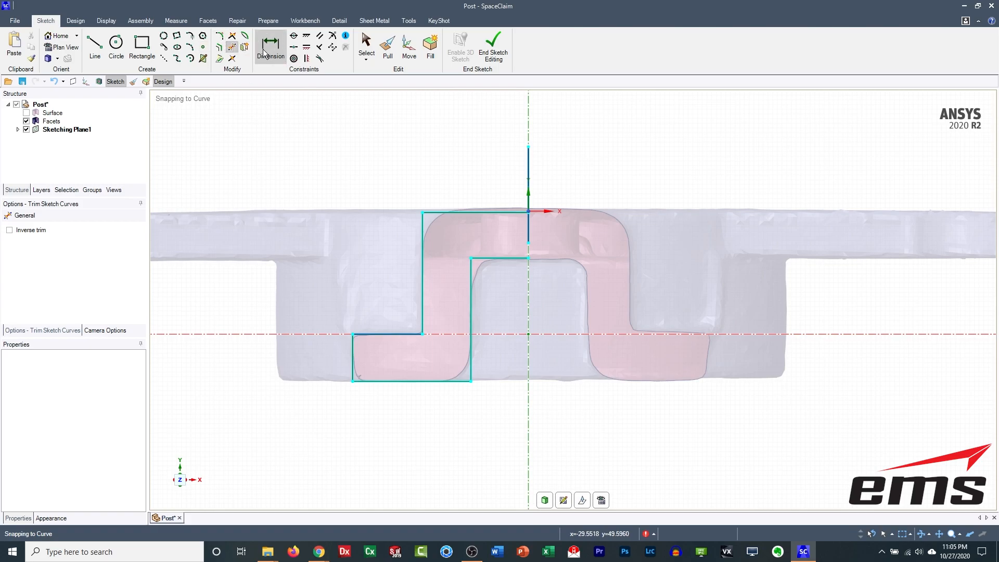
click(367, 45)
mouse_move(524, 184)
mouse_down()
mouse_move(537, 175)
mouse_move(514, 189)
mouse_up()
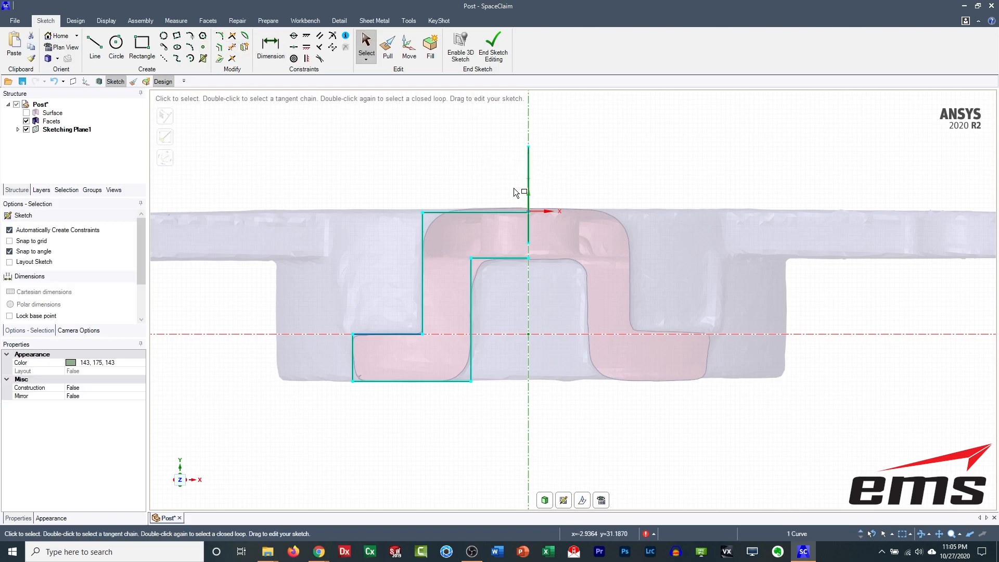
key(Delete)
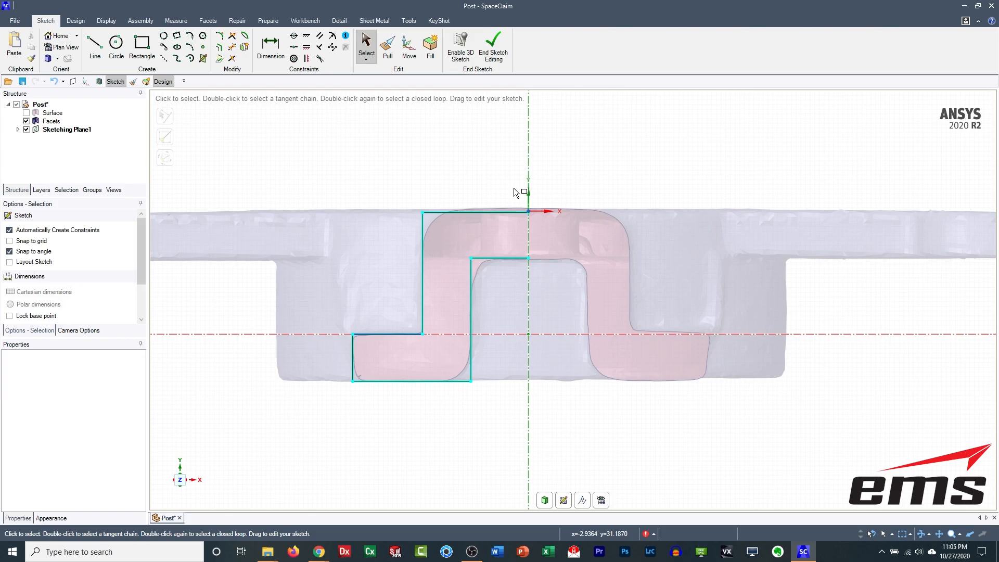
scroll(504, 255, up, 3)
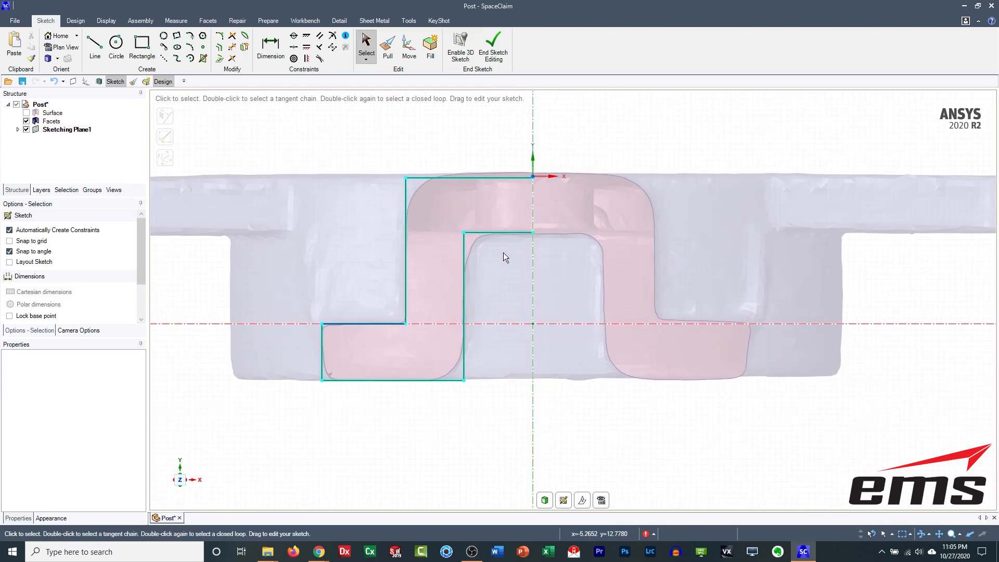
Step: Mirror the half profile about the vertical sketch axis to complete the channel's cross-section, and finish the sketch
scroll(504, 253, down, 3)
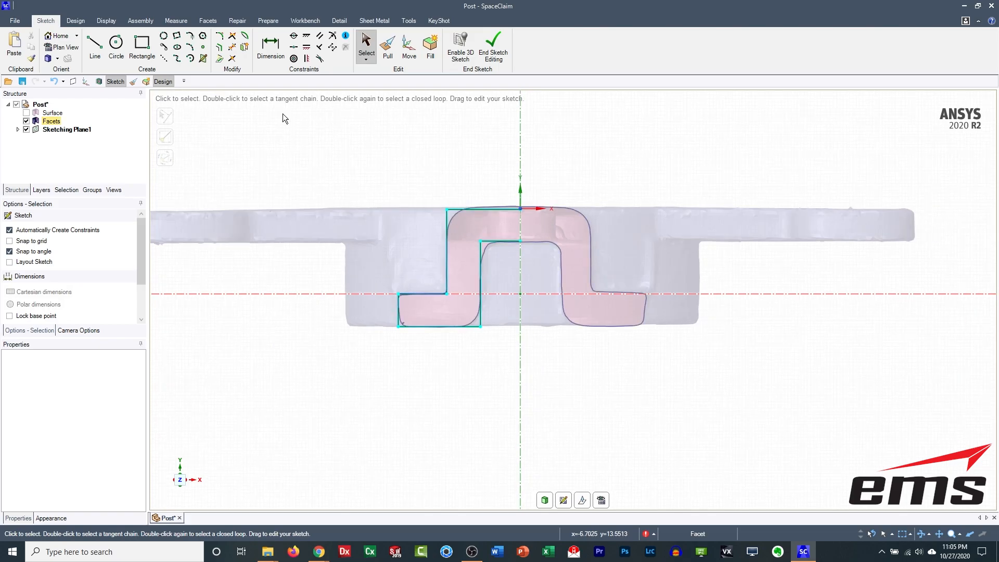
click(244, 48)
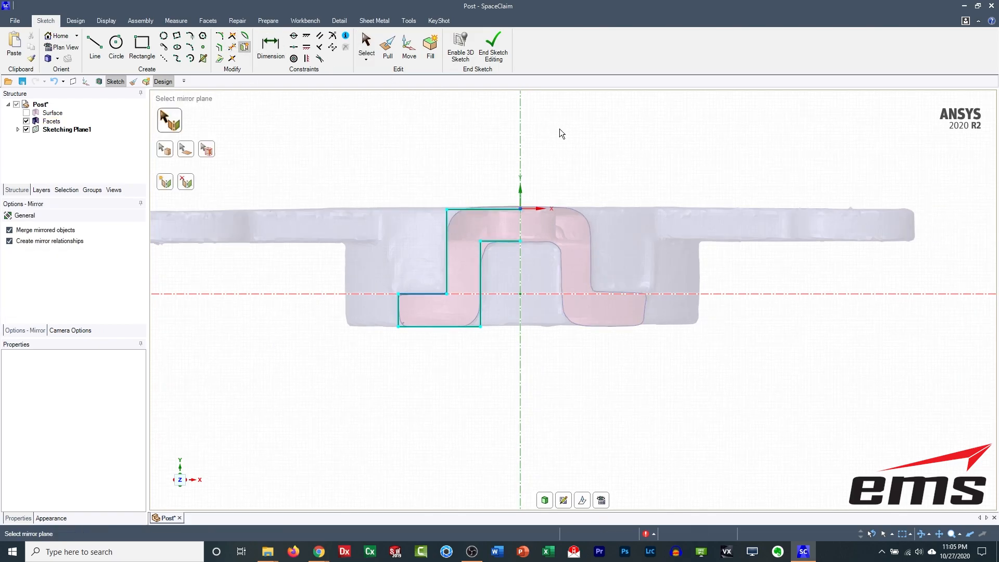
click(519, 159)
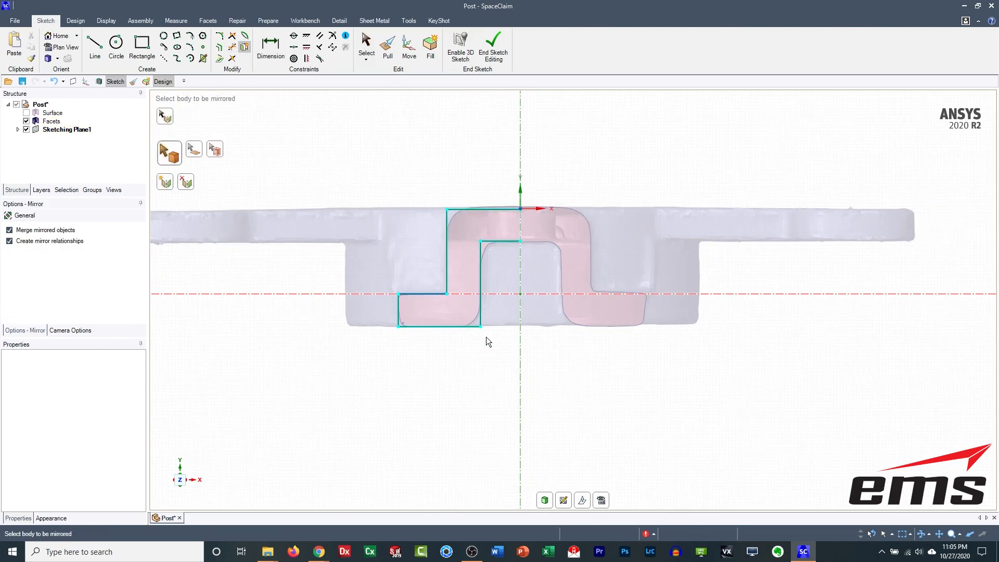
drag(330, 170, 546, 370)
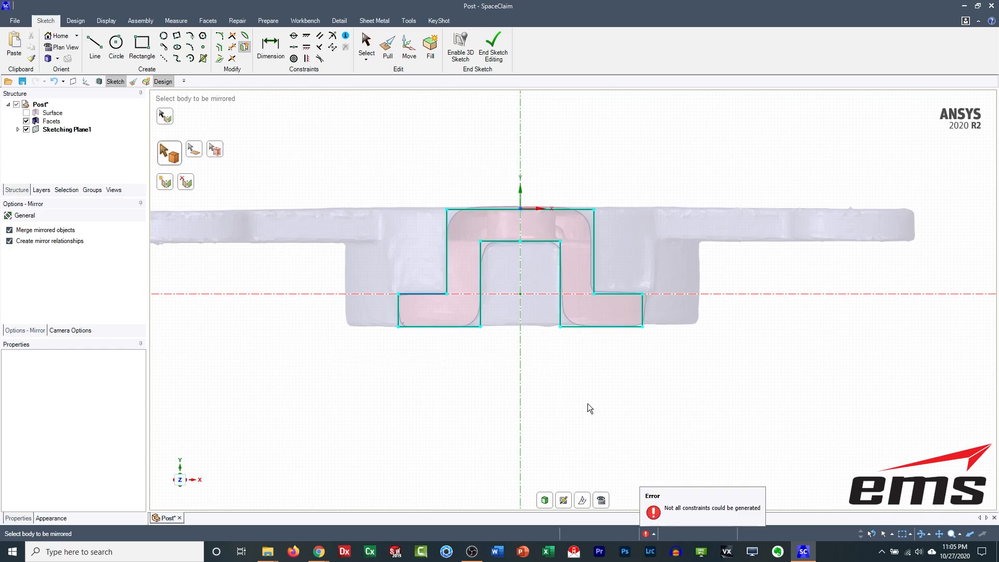
click(495, 54)
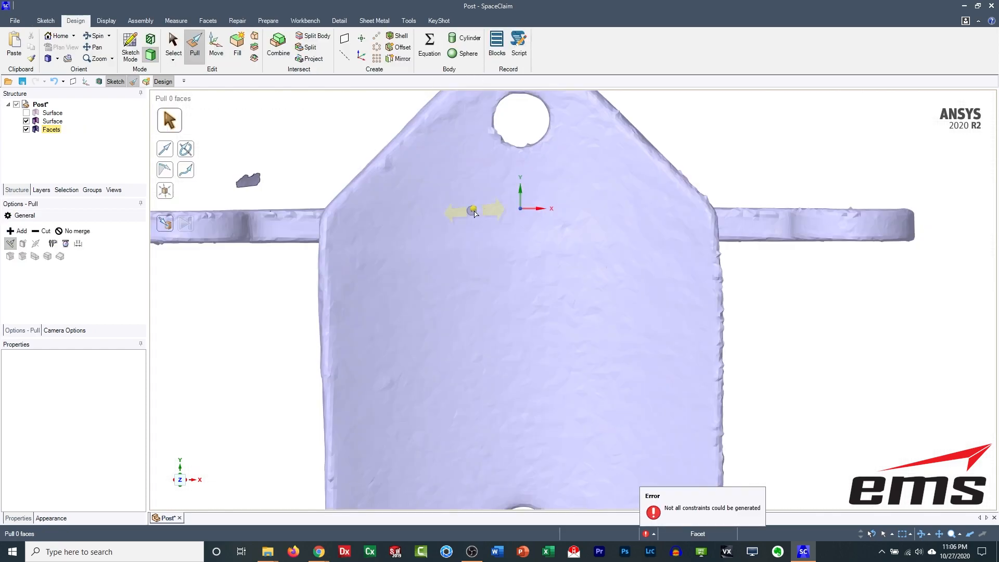
Step: Hide the scanned mesh and display both channel profile surfaces to compare the two end sections
scroll(479, 273, up, 2)
scroll(479, 273, down, 4)
middle_drag(479, 273, 631, 283)
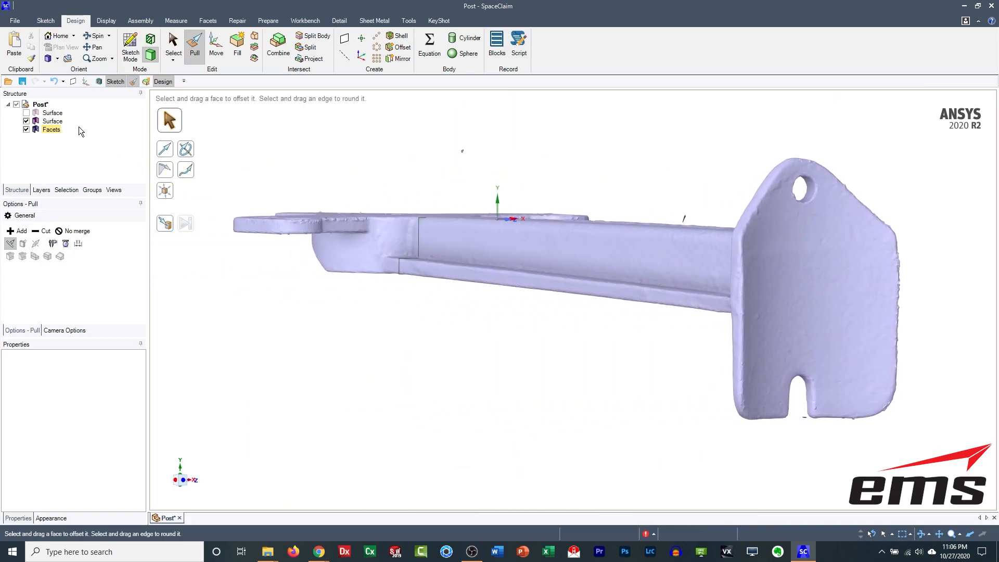
click(26, 129)
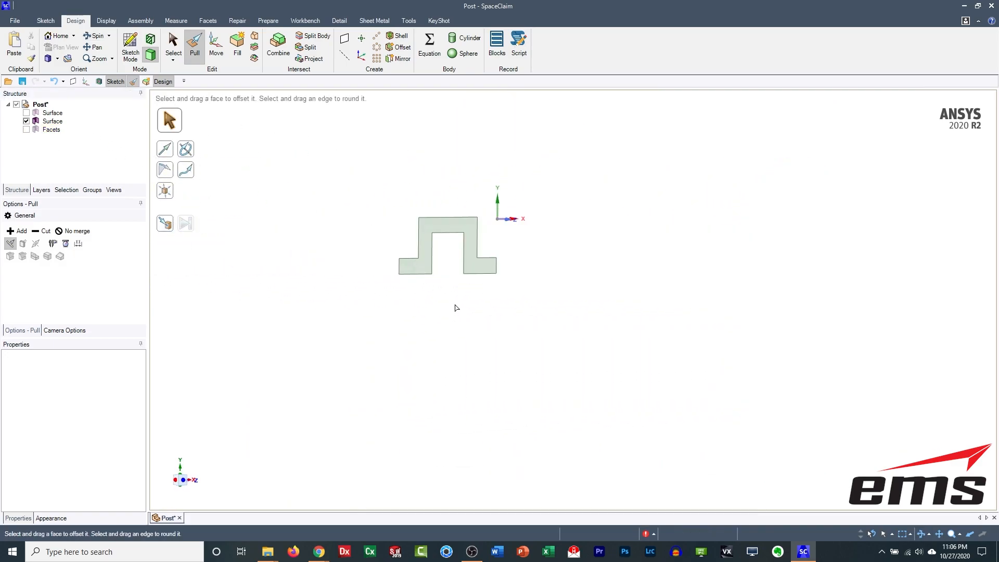
scroll(440, 263, up, 2)
scroll(424, 263, down, 3)
scroll(424, 265, up, 3)
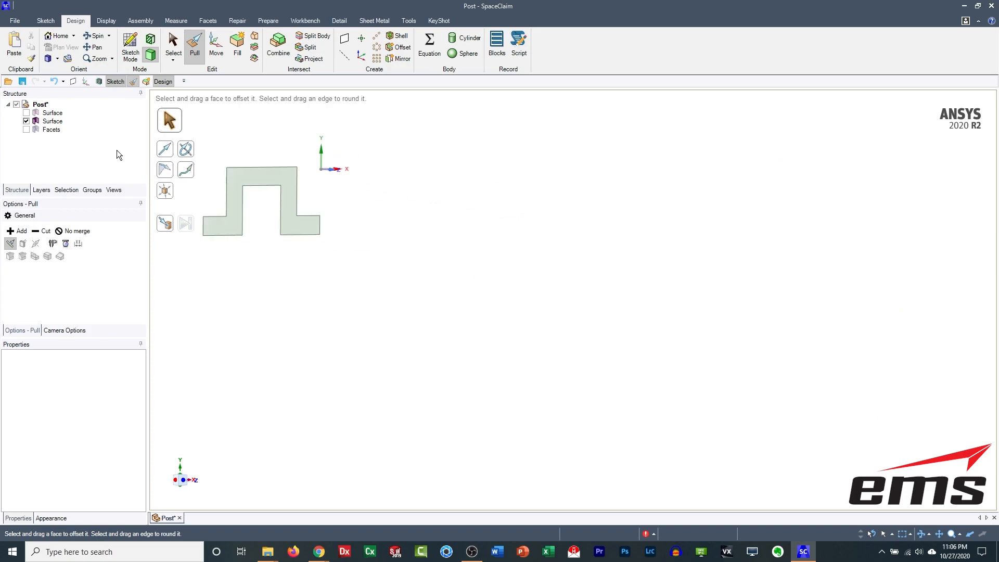
click(26, 112)
scroll(479, 279, down, 3)
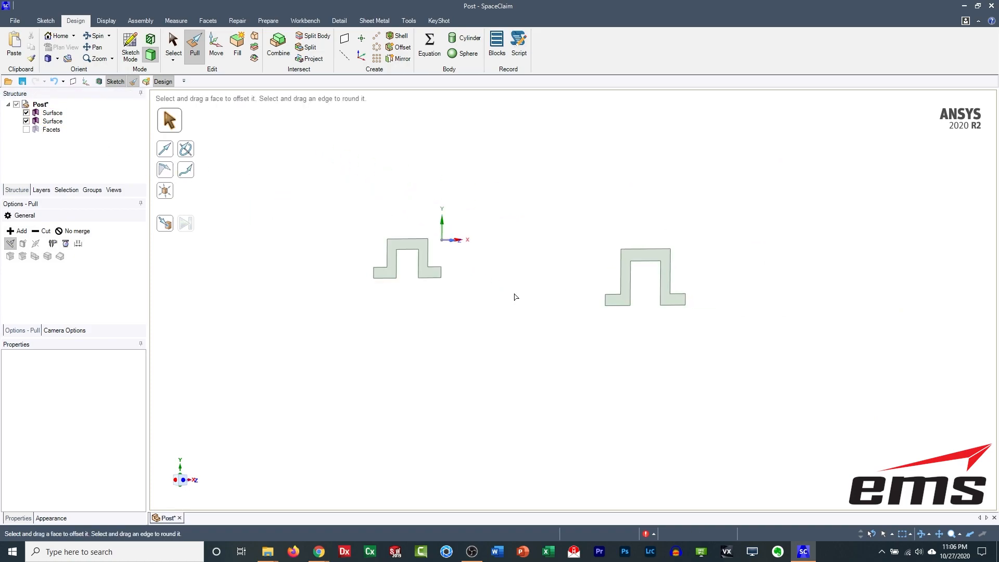
middle_drag(517, 297, 566, 316)
Step: Show the scanned mesh again and blend the two end profile surfaces into a solid channel
click(26, 129)
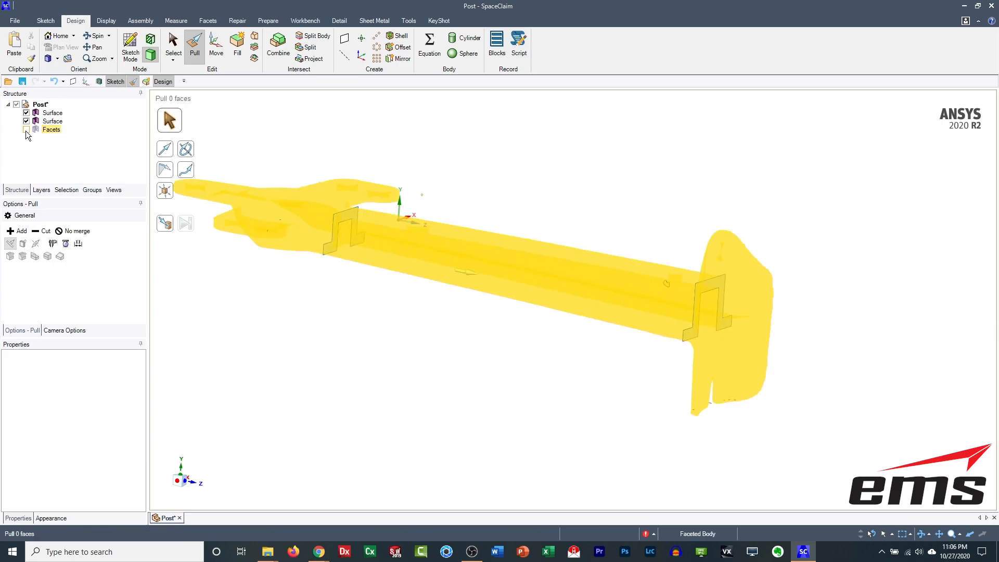
mouse_move(473, 325)
middle_down()
mouse_move(531, 294)
mouse_move(598, 310)
mouse_move(535, 314)
mouse_move(539, 296)
middle_up()
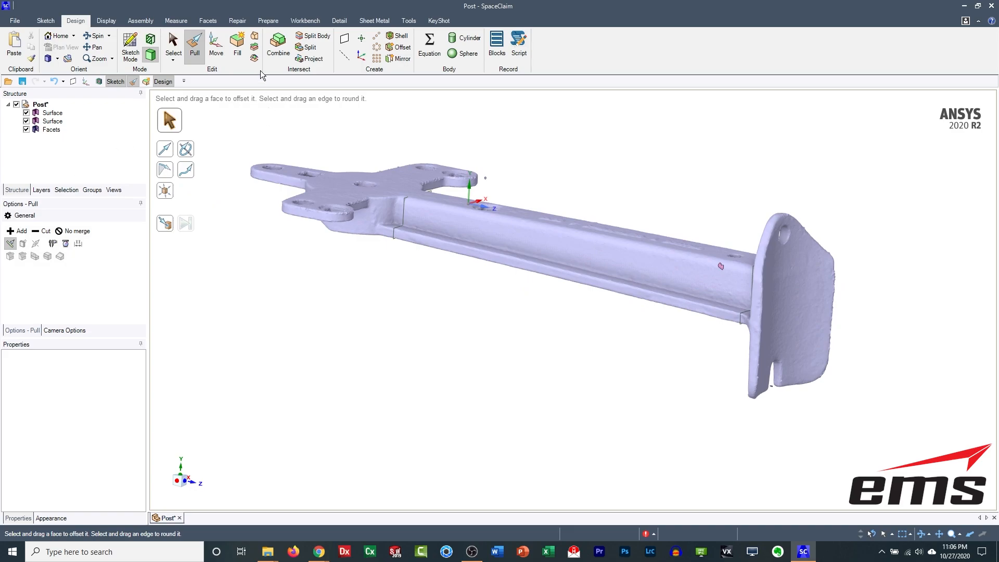
click(258, 39)
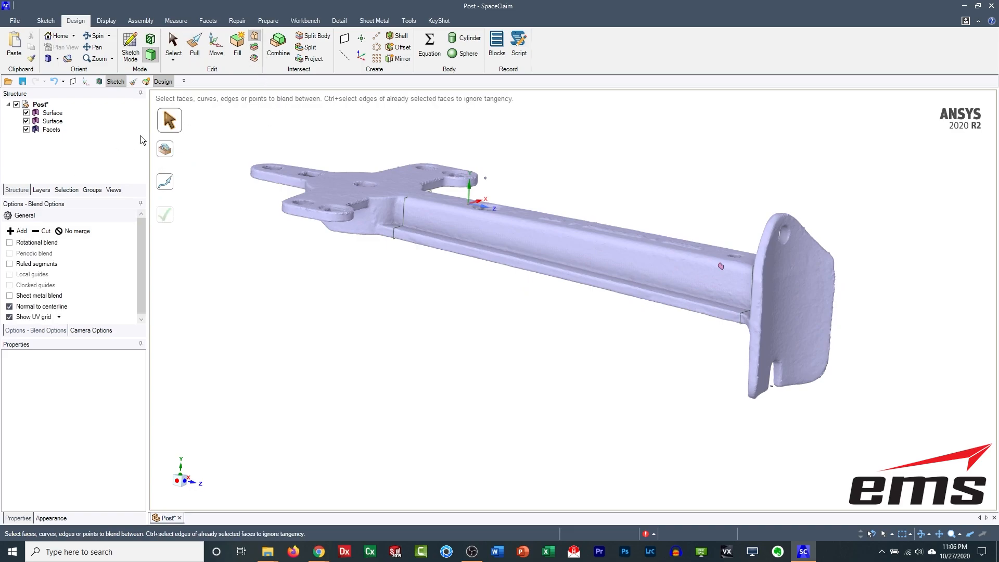
click(52, 113)
ctrl+click(52, 121)
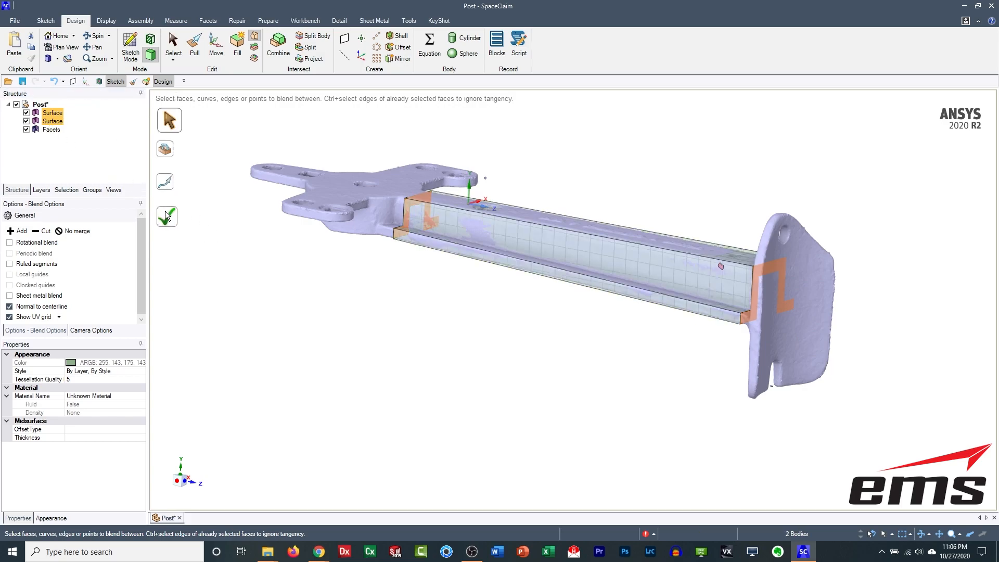
click(166, 215)
Step: Run a deviation analysis with the scanned mesh as the source and the solid channel as the target
middle_drag(410, 285, 486, 328)
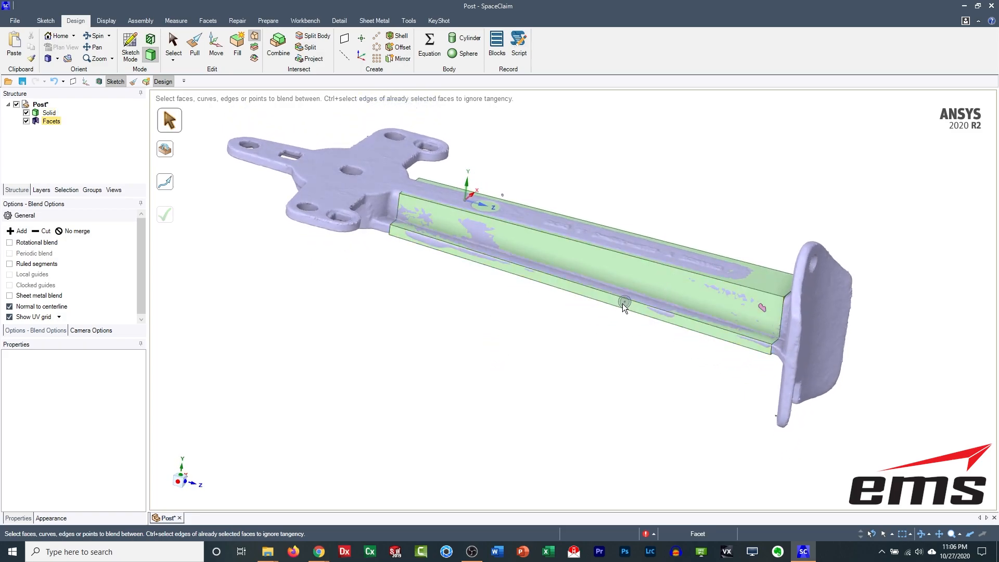
mouse_move(540, 223)
middle_down()
mouse_move(546, 229)
mouse_move(536, 223)
mouse_move(482, 316)
mouse_move(521, 226)
mouse_move(517, 170)
mouse_move(557, 232)
middle_up()
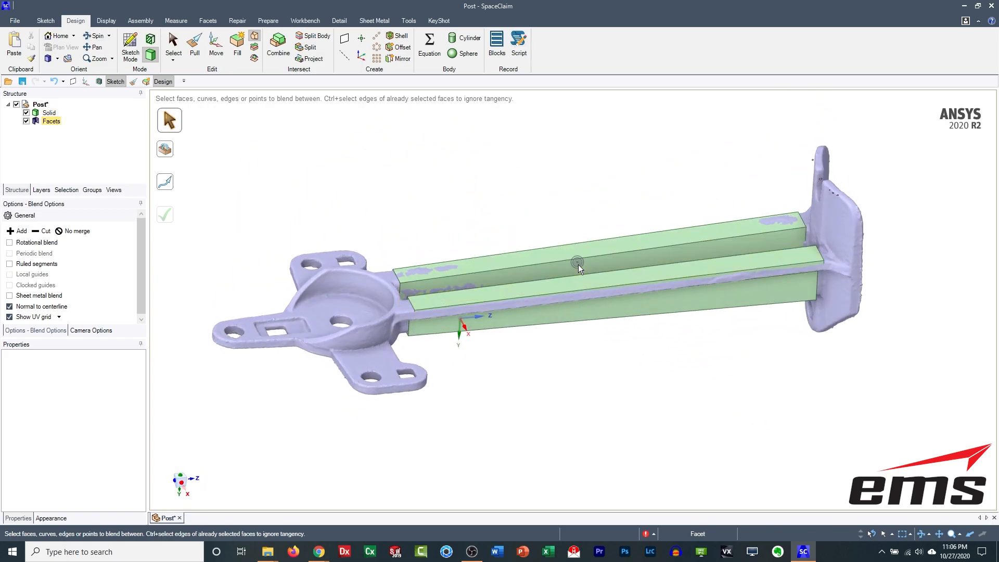
ctrl+middle_drag(579, 264, 542, 274)
middle_drag(582, 323, 634, 311)
middle_drag(557, 251, 520, 225)
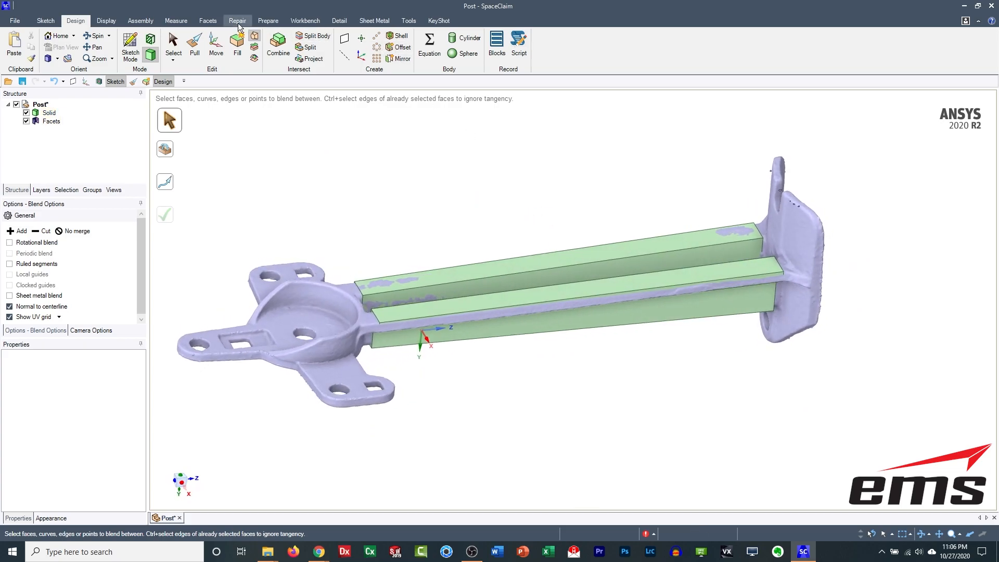
click(180, 23)
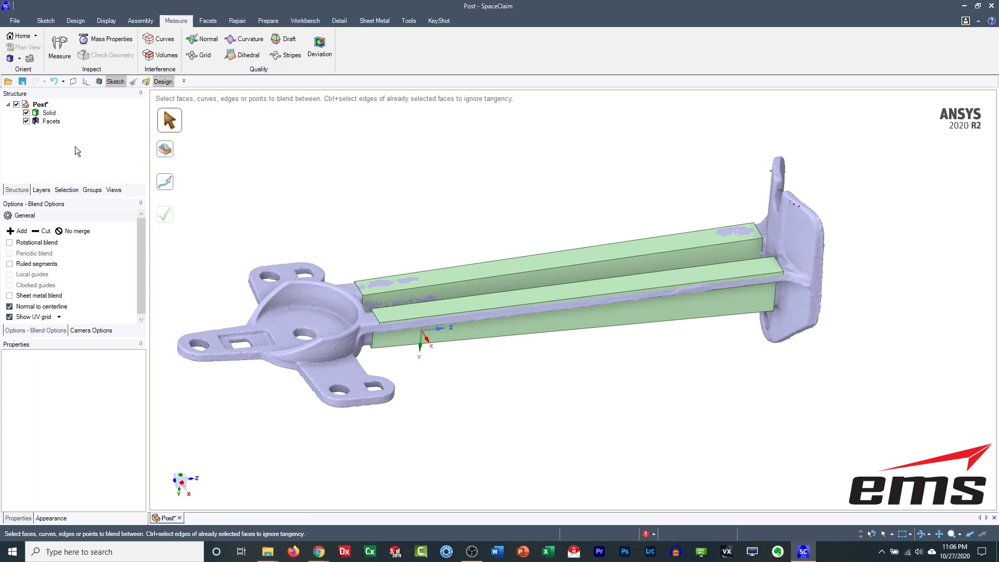
click(323, 45)
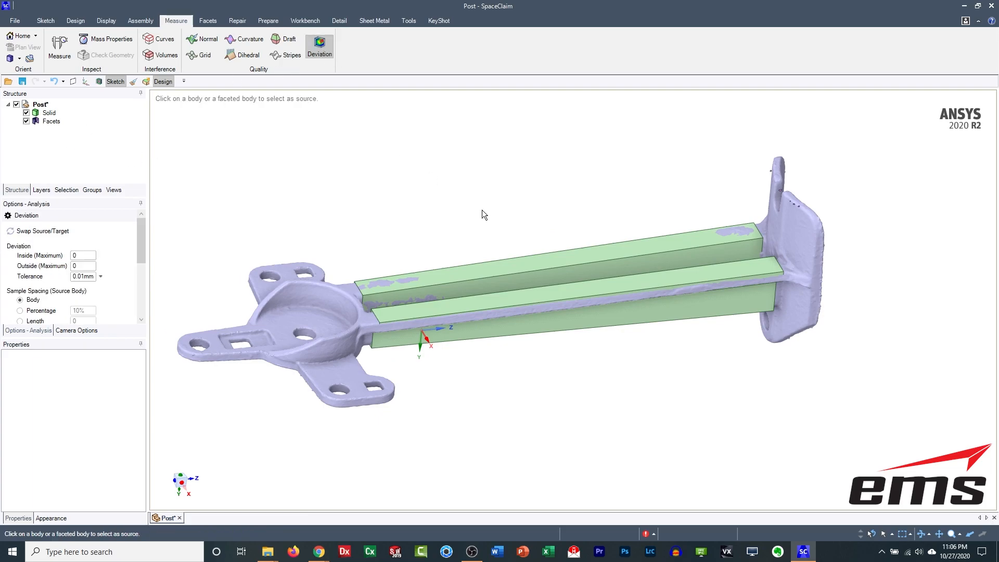
click(497, 270)
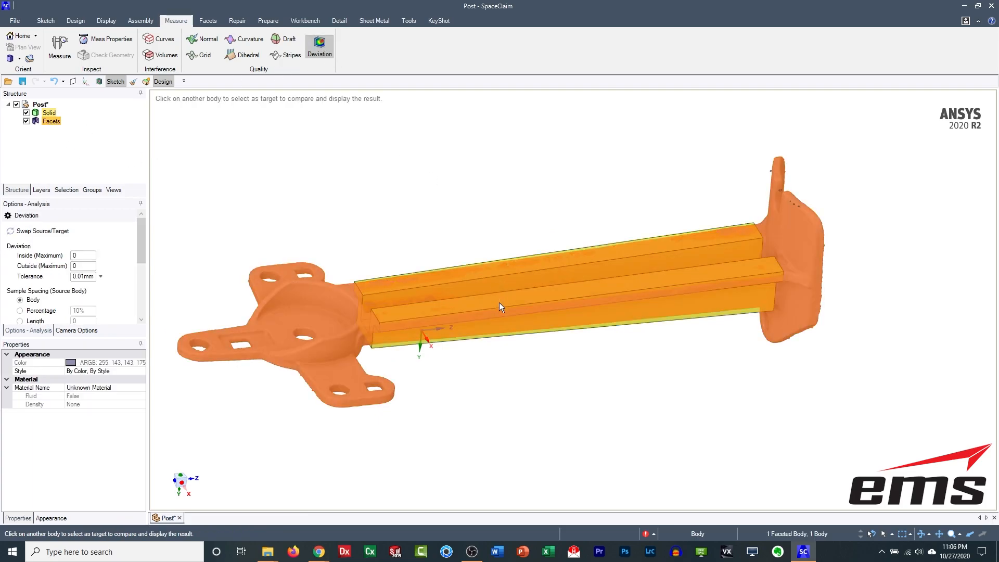
click(499, 303)
Step: Set the deviation tolerance to 0.5 mm and examine the deviation colours along the channel
middle_drag(437, 183, 464, 237)
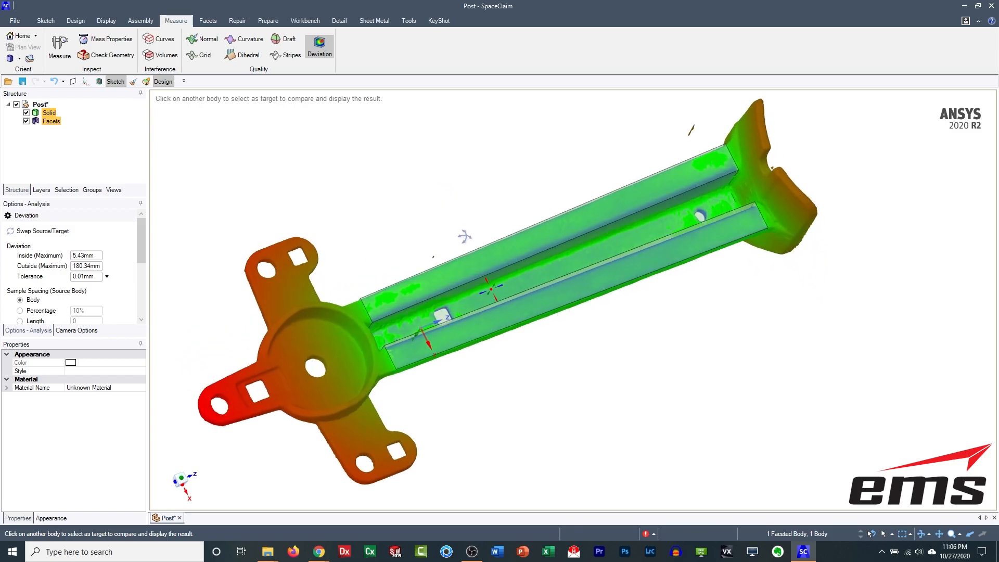
middle_drag(663, 290, 663, 255)
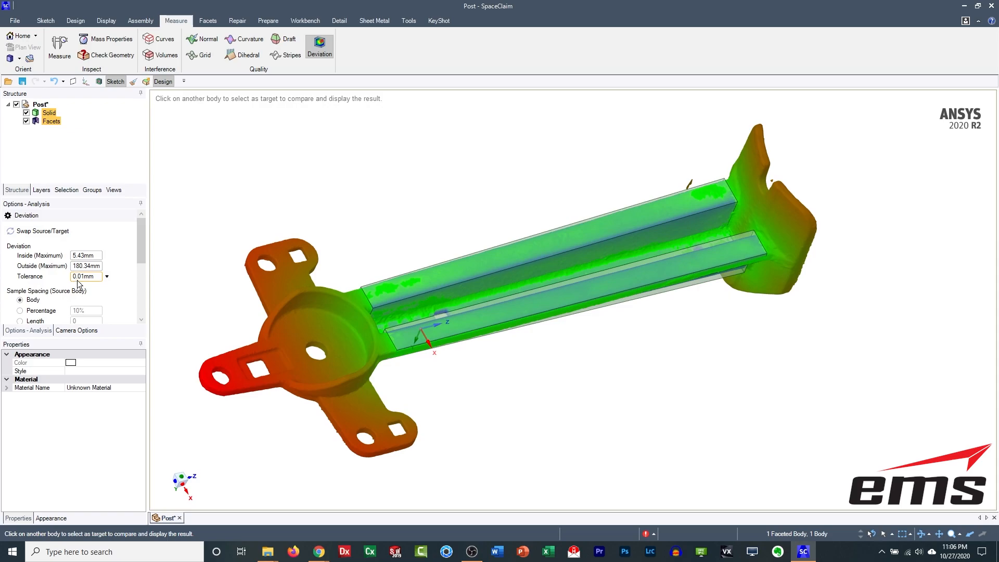
drag(97, 279, 34, 280)
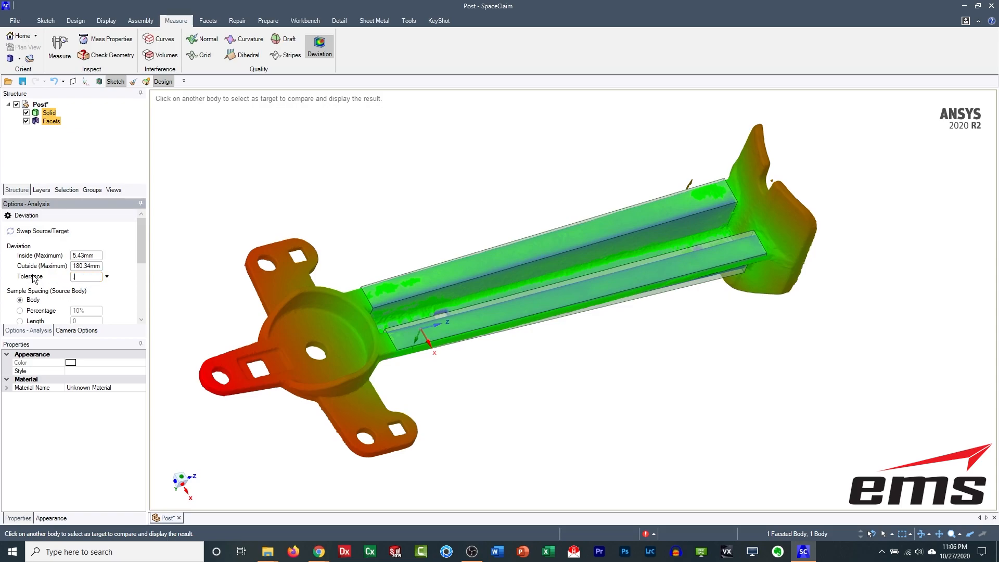
text(.5)
key(Return)
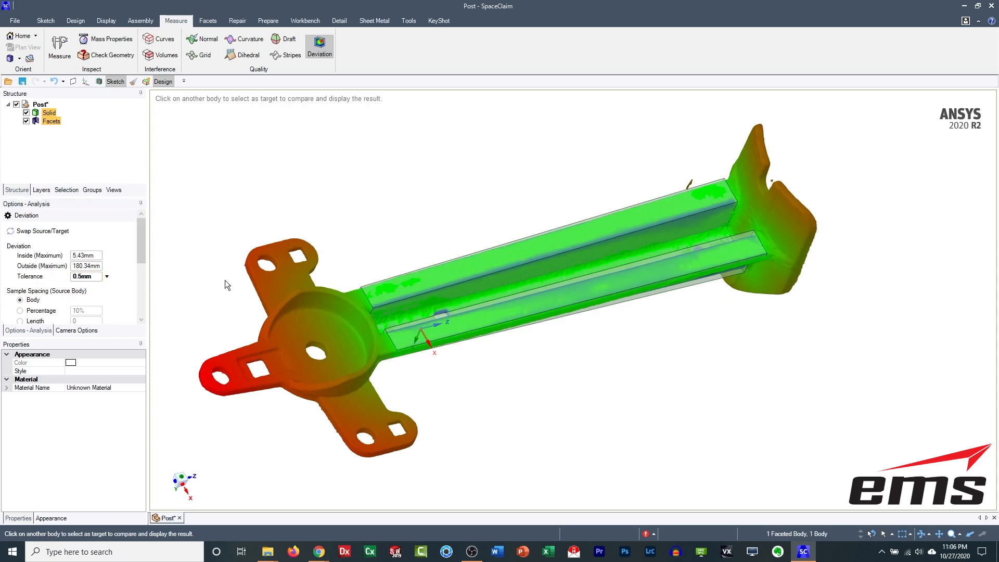
mouse_move(663, 281)
middle_down()
mouse_move(654, 250)
mouse_move(646, 282)
middle_up()
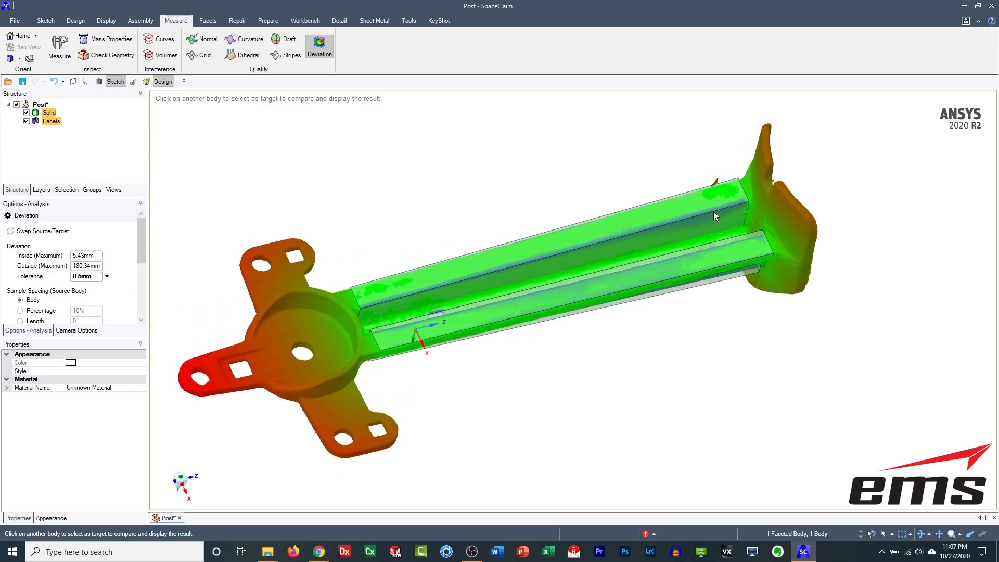
middle_drag(623, 238, 581, 234)
middle_drag(628, 279, 568, 125)
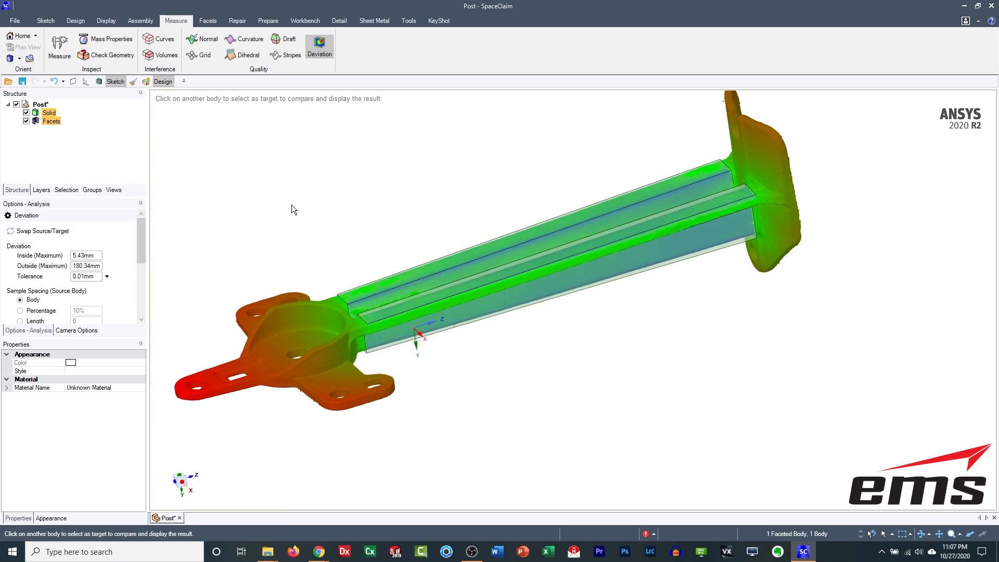
click(263, 170)
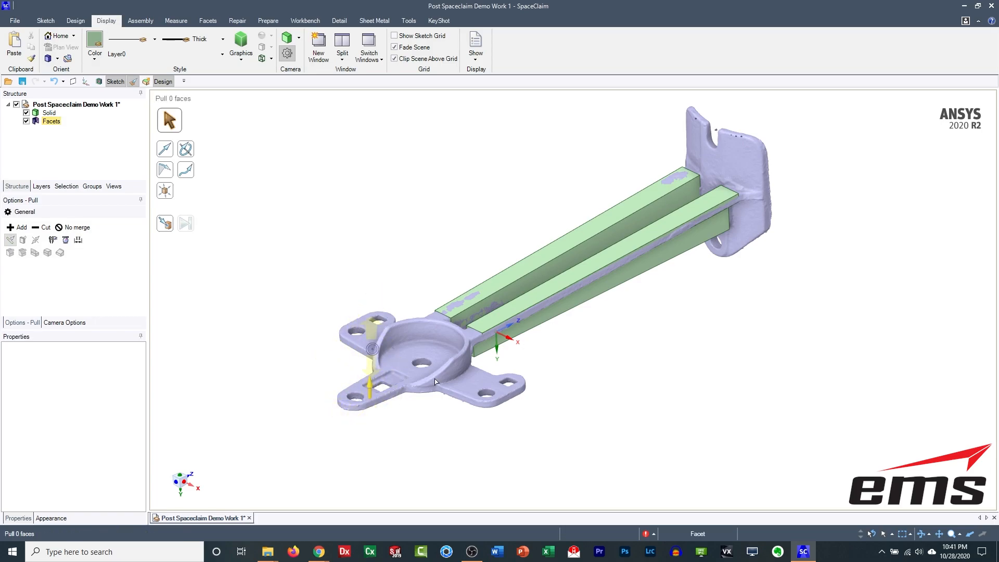
Step: Start a sketch on the flat outer face of the channel's web and view the sketch plane square on
shift+middle_drag(520, 380, 551, 352)
middle_drag(624, 351, 593, 283)
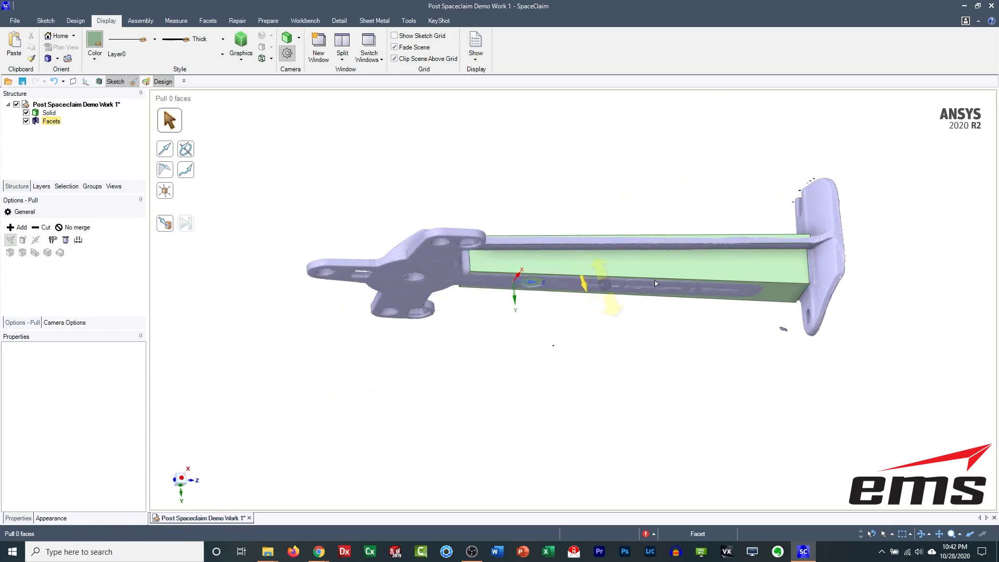
click(779, 298)
click(778, 299)
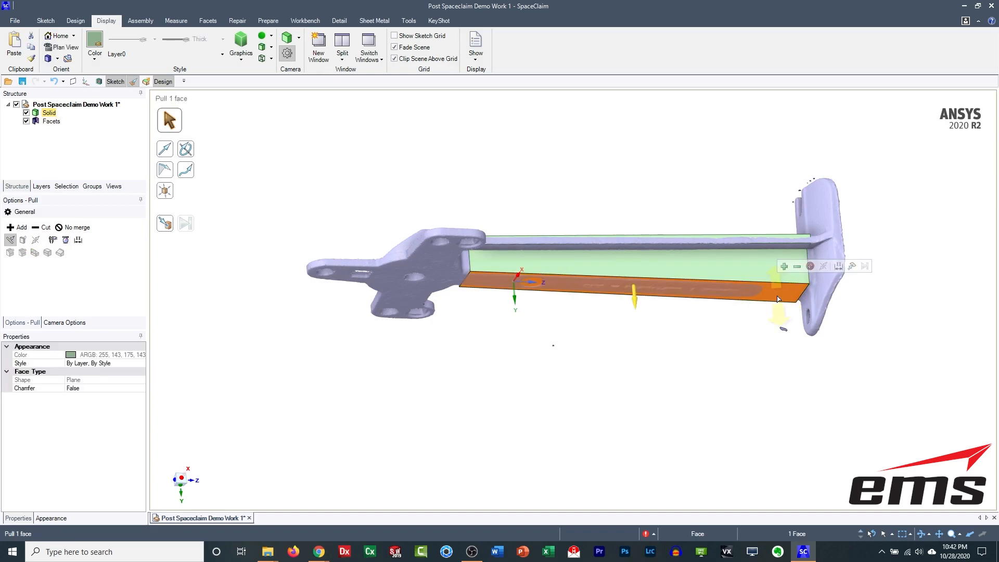
key(k)
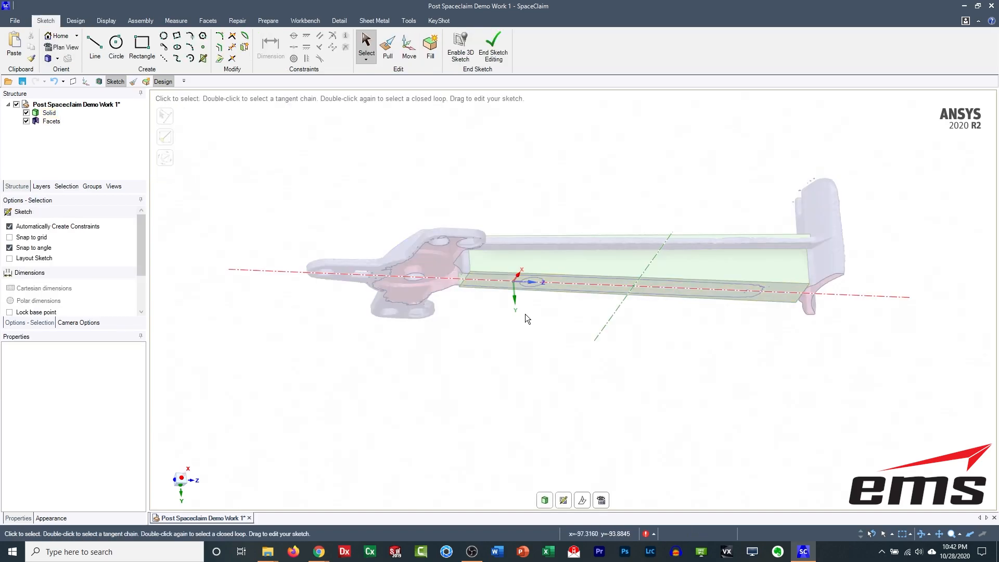
click(583, 500)
drag(641, 325, 635, 327)
click(600, 500)
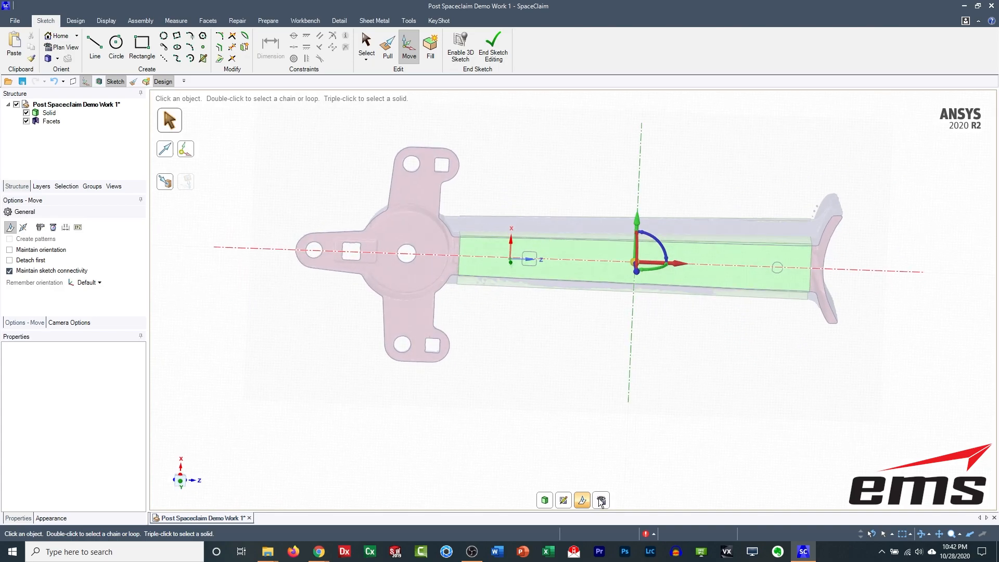
Step: Sketch a circle about 109 mm in diameter around the hub's outline, centred on the hub's centre hole
scroll(606, 285, up, 3)
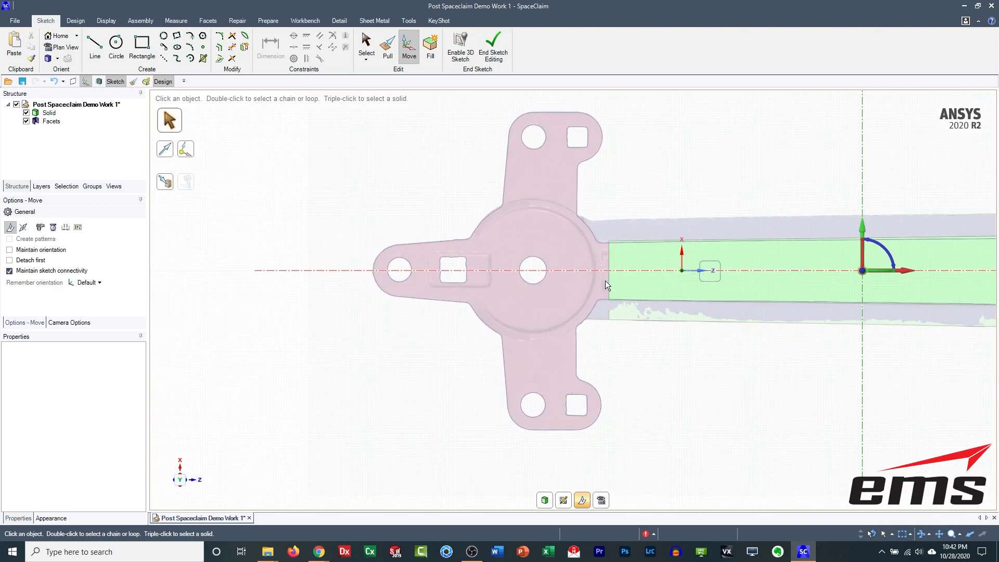
shift+middle_drag(627, 305, 578, 309)
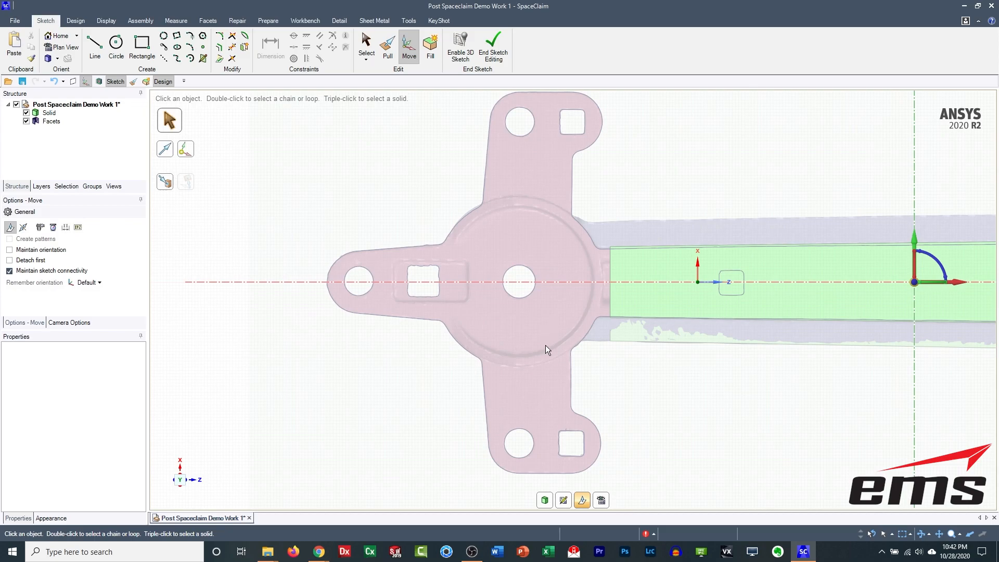
click(115, 44)
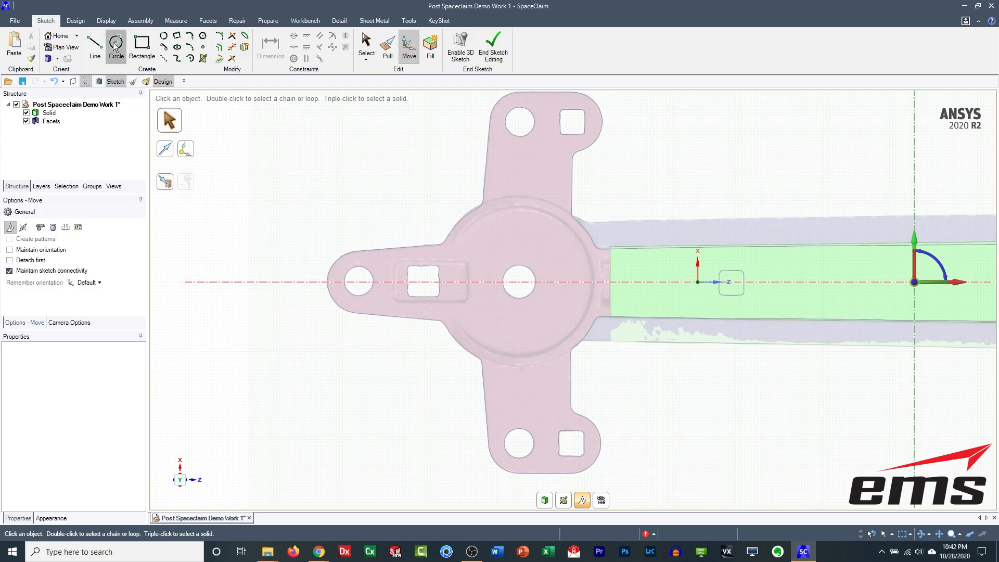
click(518, 282)
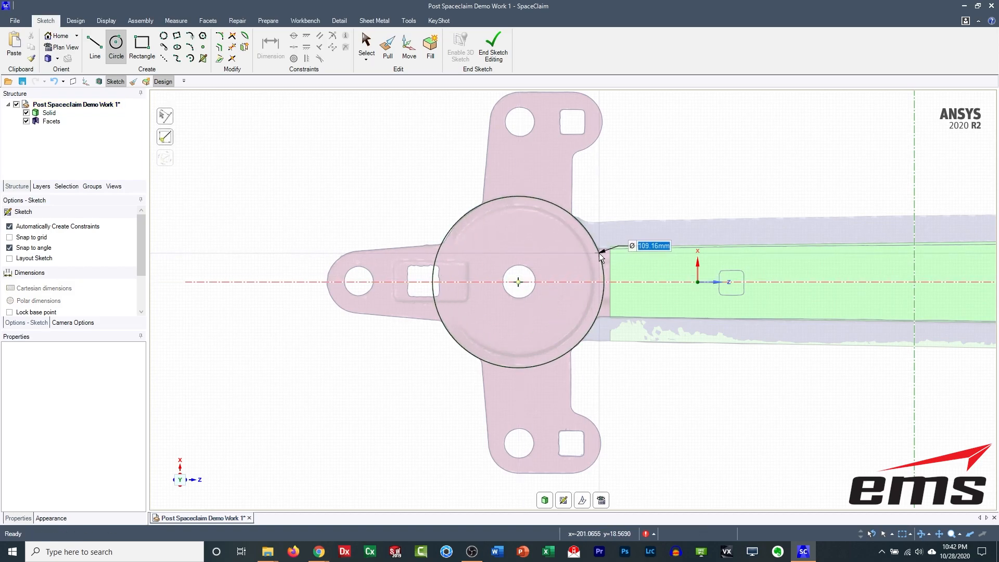
click(599, 253)
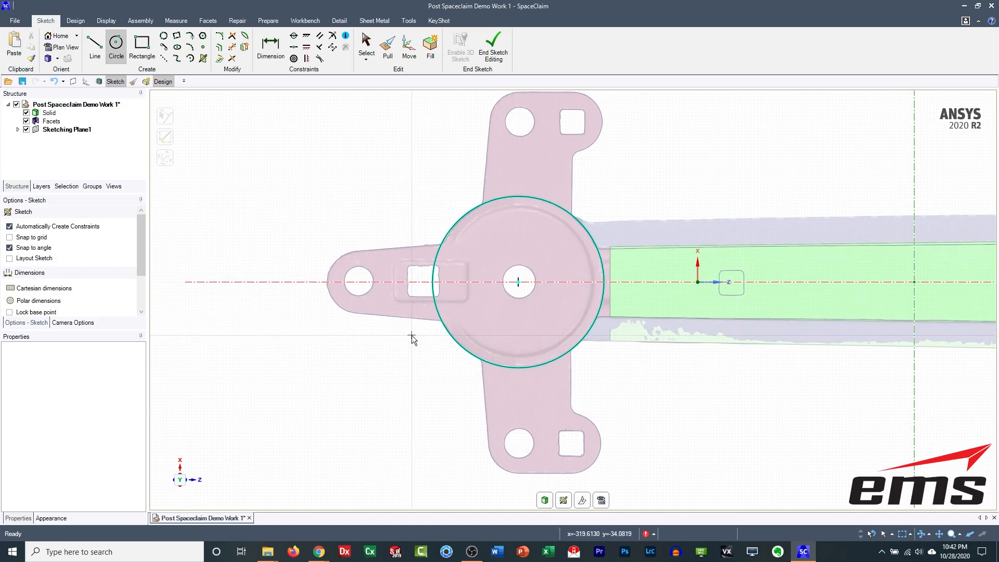
Step: Sketch a circle about 38.5 mm in diameter around the rounded end of the arm opposite the channel, centred on its round hole
click(357, 282)
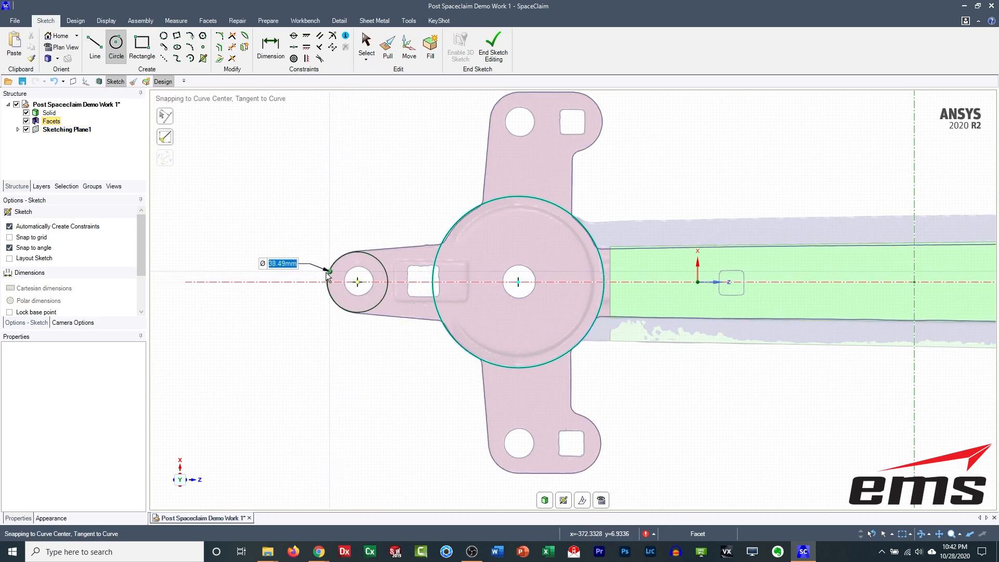
click(328, 272)
key(s)
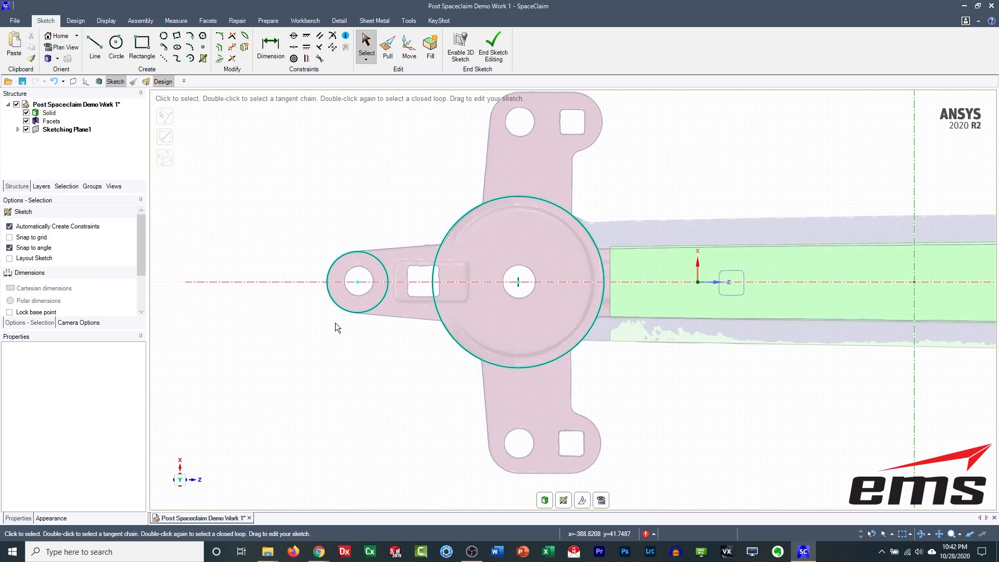
Step: Sketch a three-point circle fitted to the rounded lobe around the lower arm's square hole
shift+middle_drag(637, 444, 645, 350)
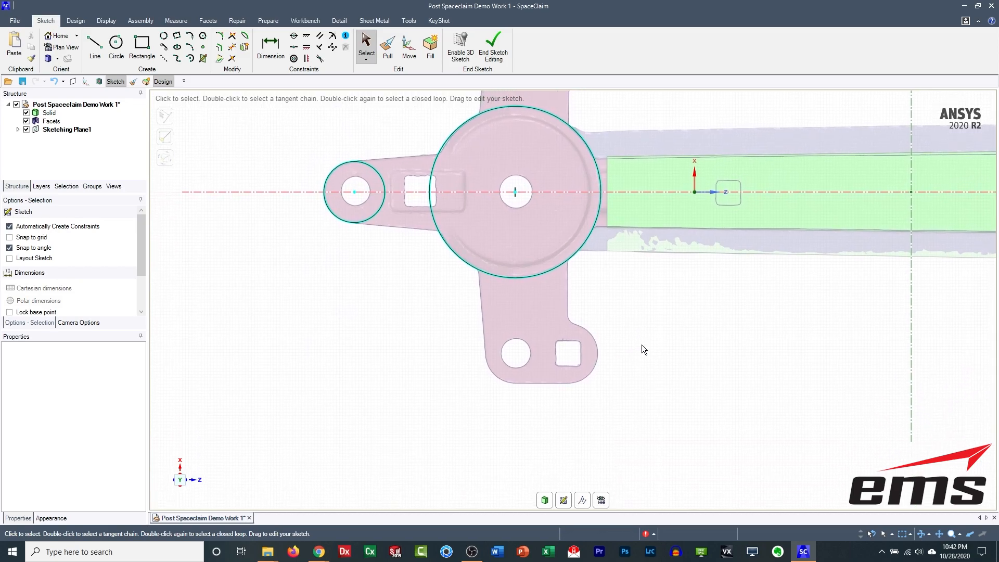
click(164, 37)
click(581, 327)
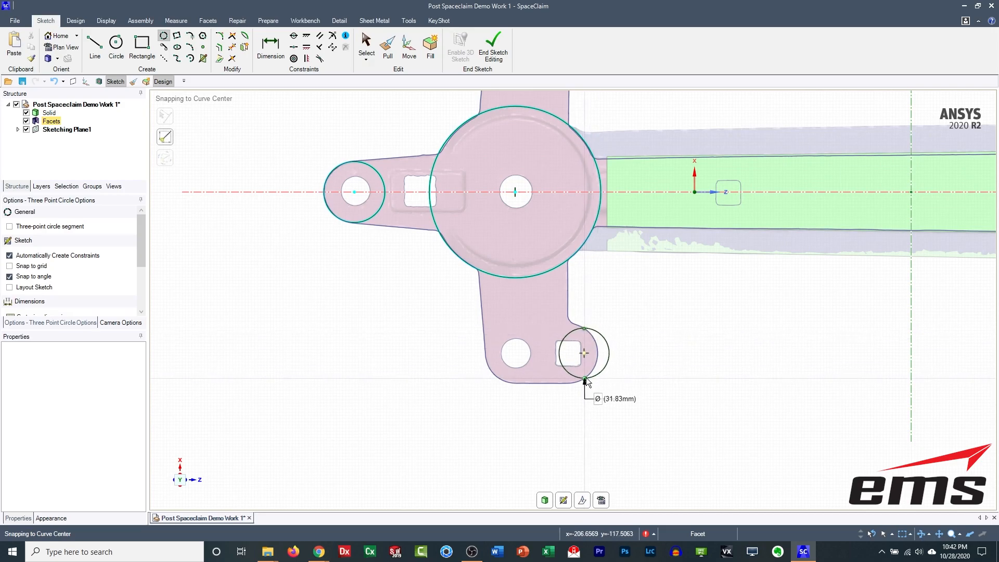
click(579, 382)
click(594, 358)
shift+middle_drag(399, 307, 364, 334)
key(Escape)
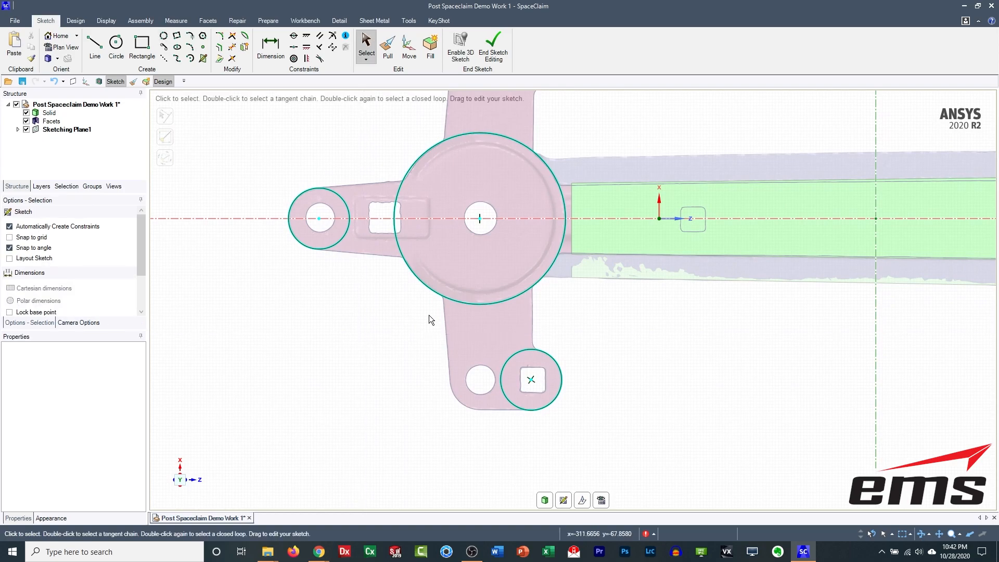
Step: Sketch a vertical line along the lower arm's channel-side edge, from inside the hub circle into the lobe circle
click(94, 47)
click(532, 277)
click(533, 360)
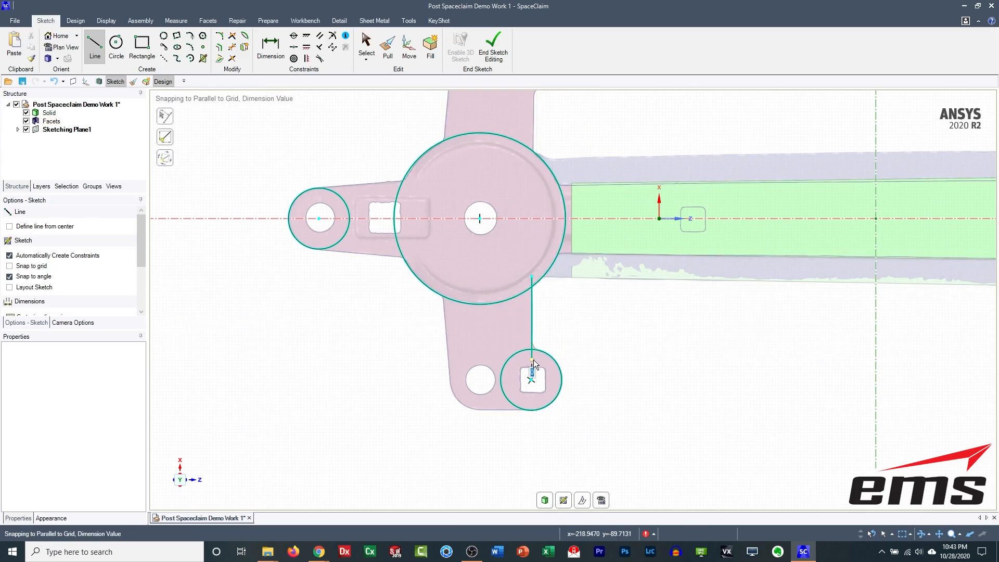
Step: Sketch a horizontal tangent line from the lobe circle's lowest point along the lower arm's end edge, past the rounded corner
shift+middle_drag(457, 434, 512, 338)
scroll(512, 338, down, 2)
scroll(512, 339, up, 5)
shift+middle_drag(595, 327, 515, 367)
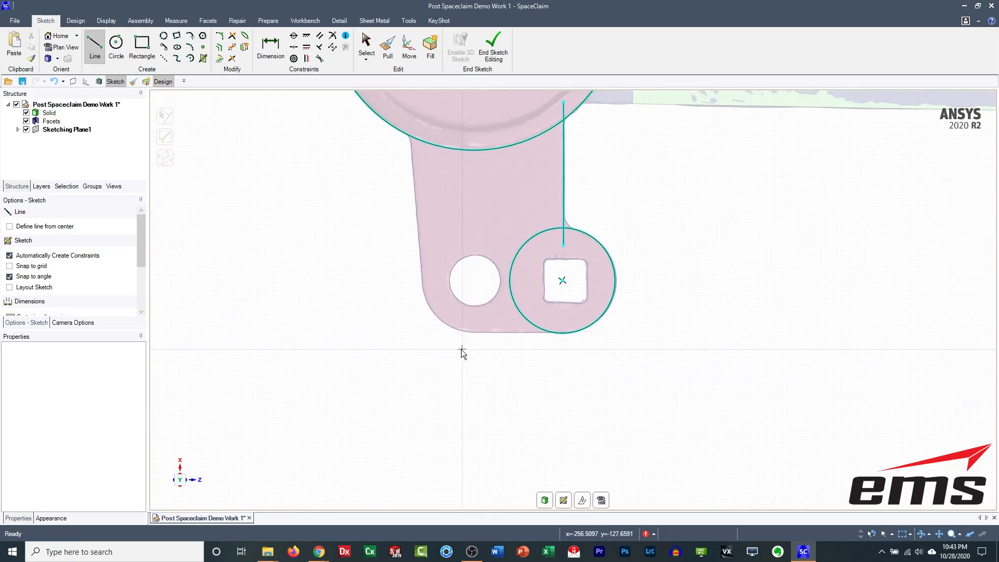
scroll(420, 351, down, 2)
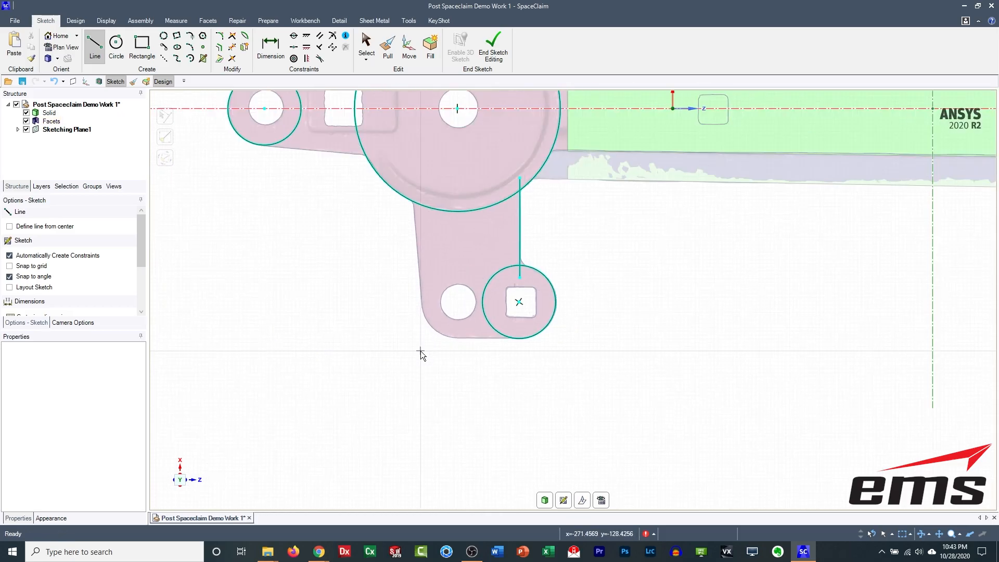
click(164, 47)
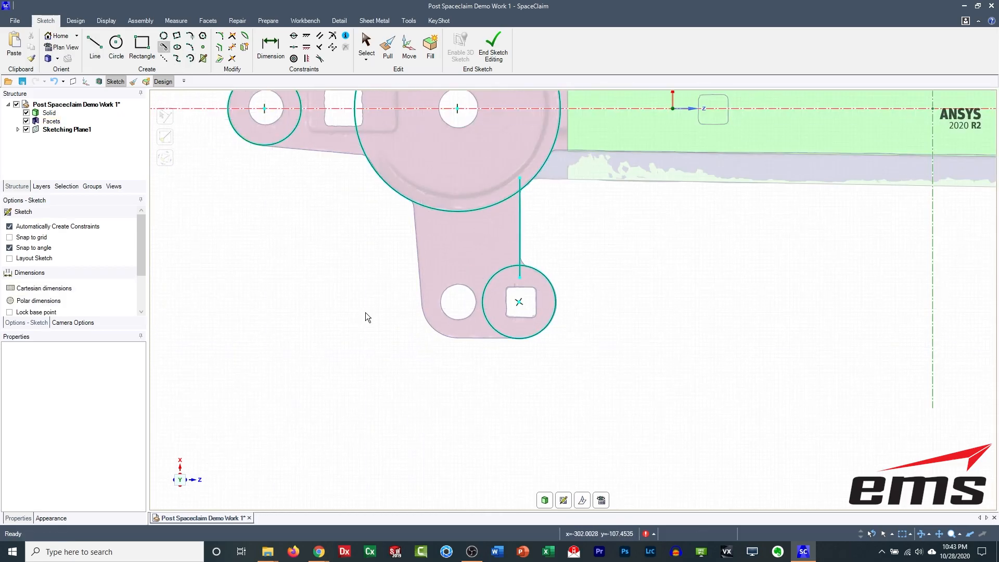
click(521, 338)
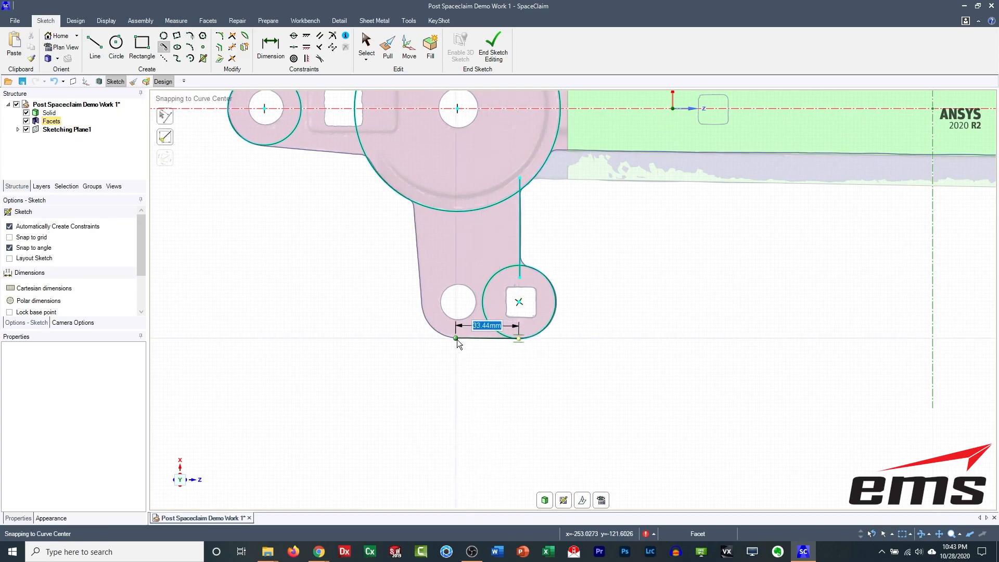
click(430, 338)
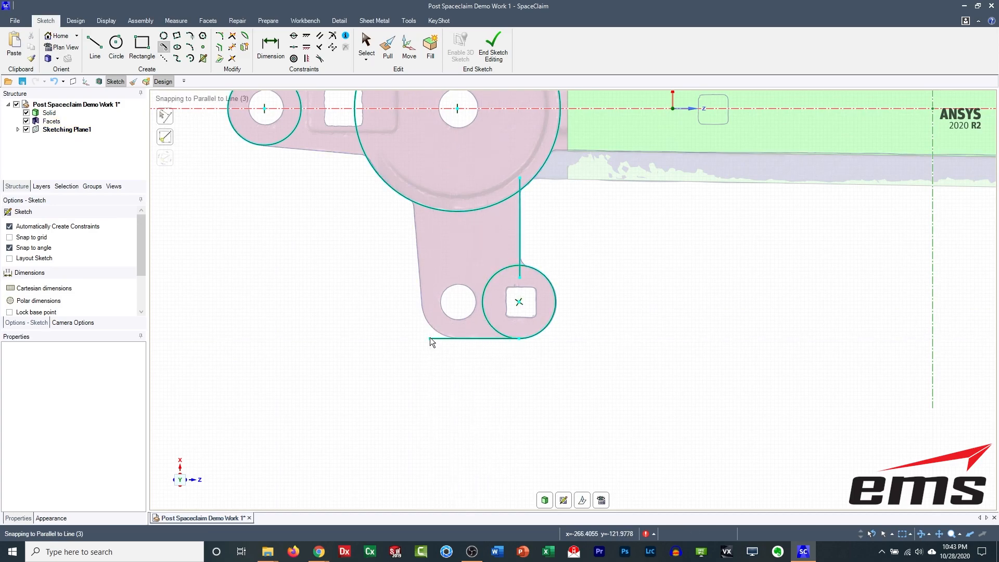
key(Escape)
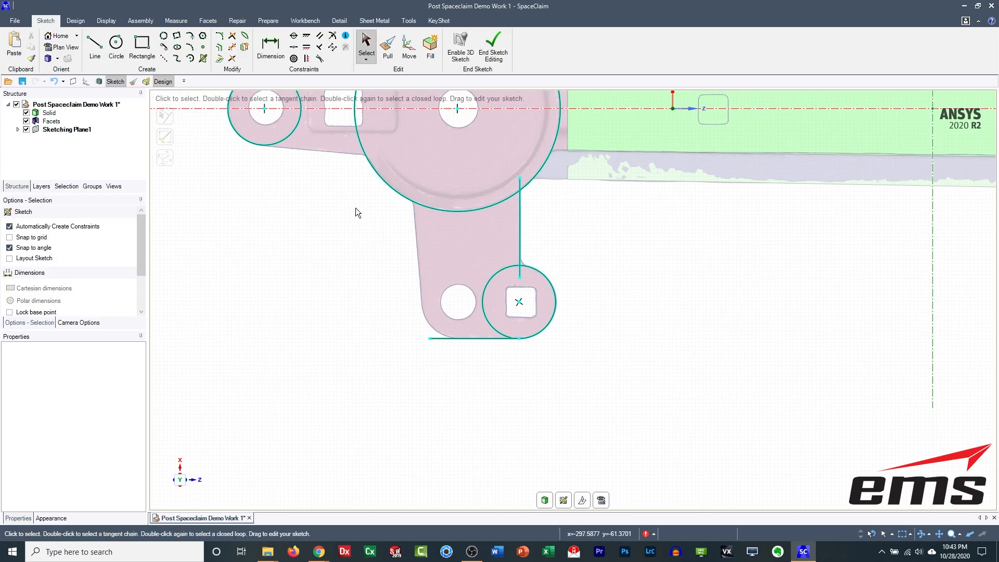
Step: Sketch a slanted line along the lower arm's outer edge, from inside the hub circle to just below the end-edge line
click(94, 46)
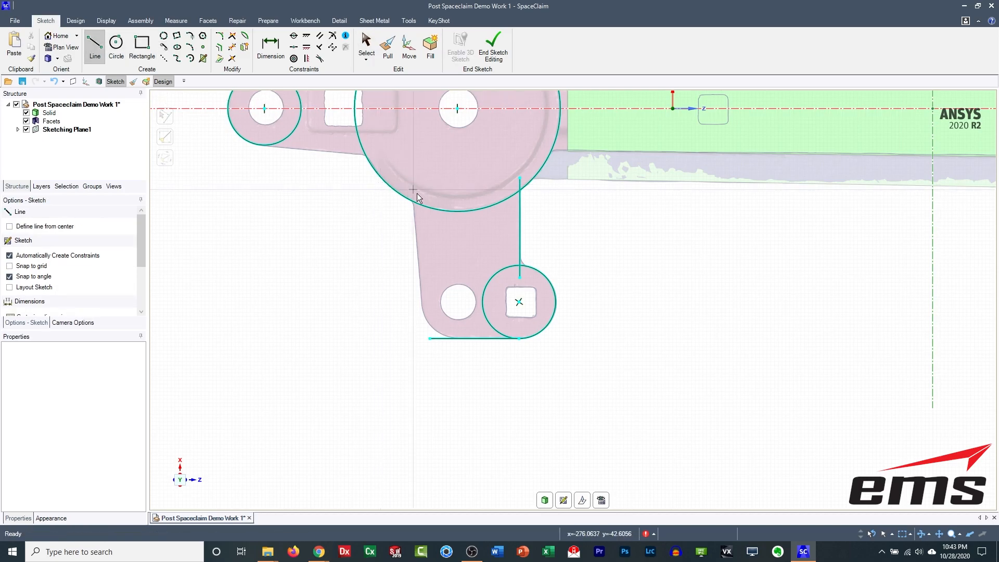
click(412, 184)
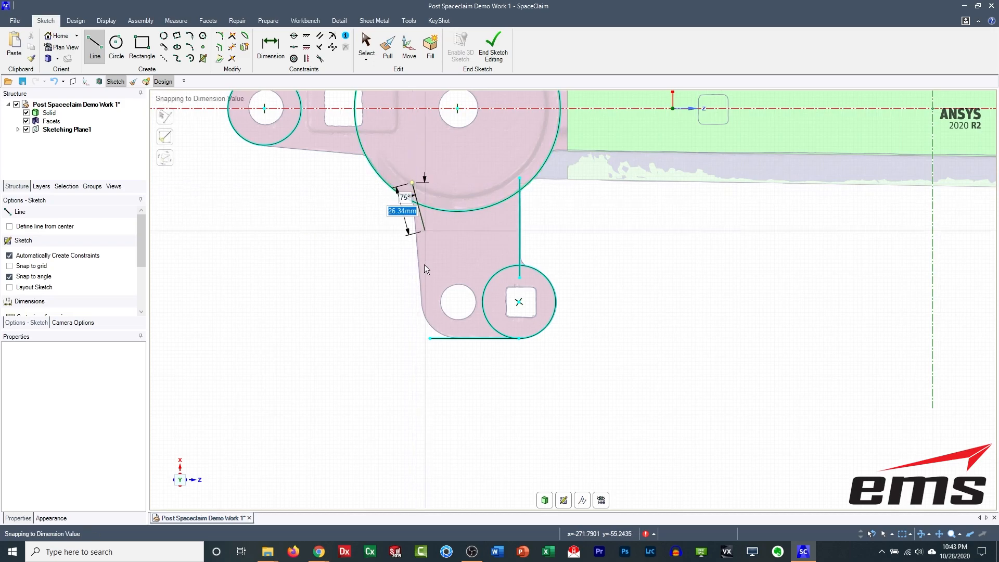
click(425, 350)
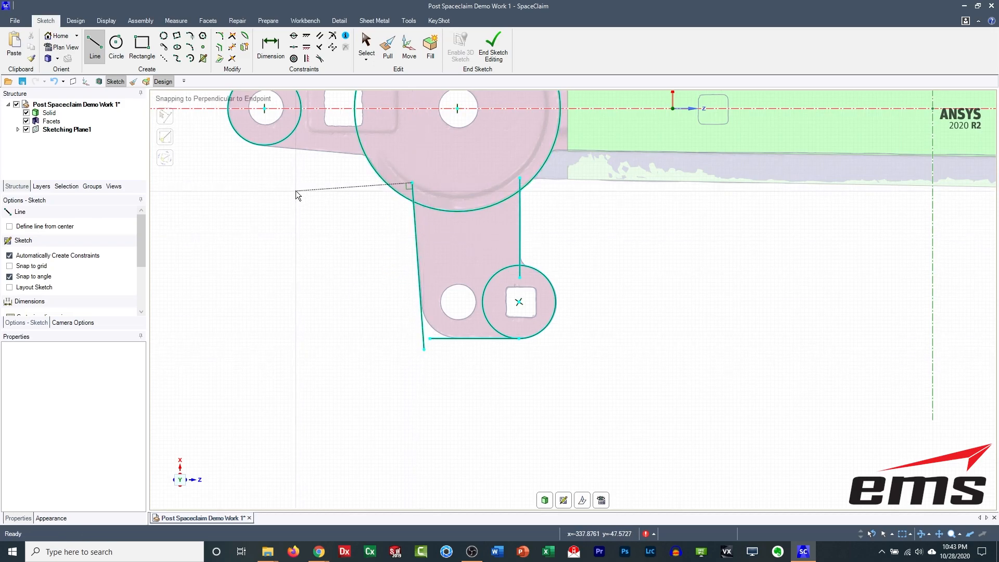
shift+middle_drag(297, 191, 443, 319)
scroll(443, 319, up, 1)
key(Escape)
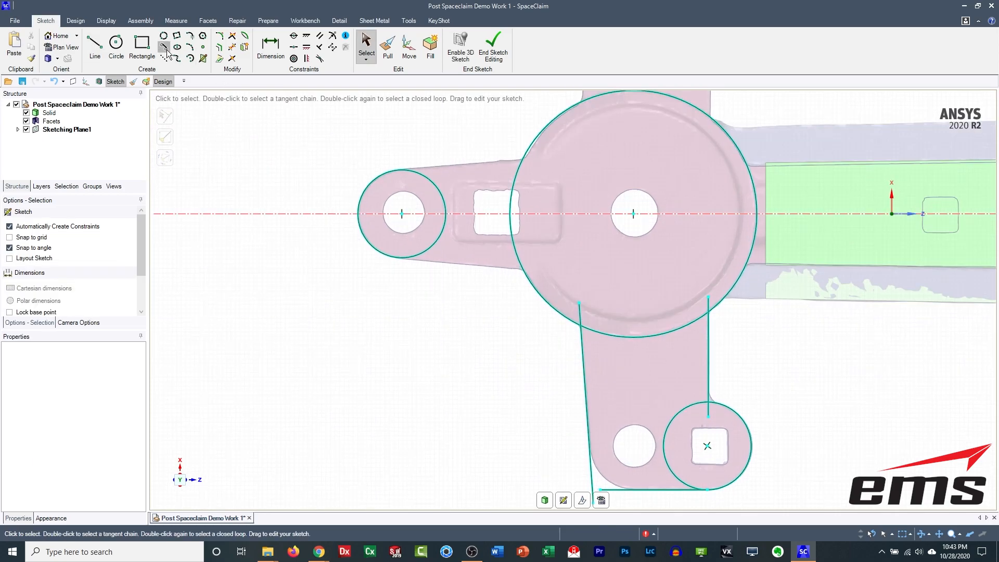
Step: Sketch a tangent line from the small end circle along the side arm's lower edge into the hub circle
click(164, 47)
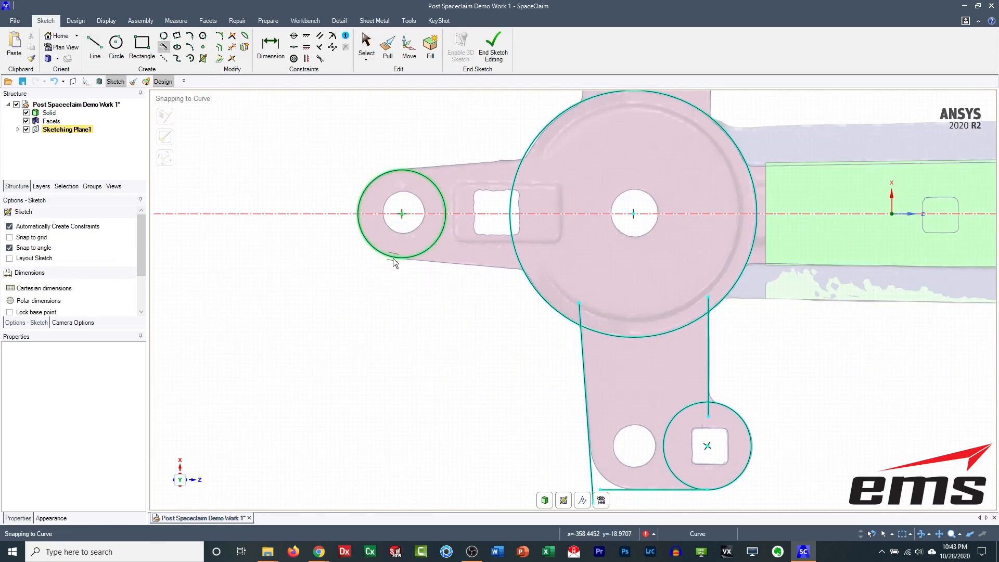
click(393, 258)
click(536, 275)
key(Escape)
Step: Sketch a line about 210 mm long on the horizontal axis, from beyond the side arm's end to past the hub circle
scroll(423, 307, down, 3)
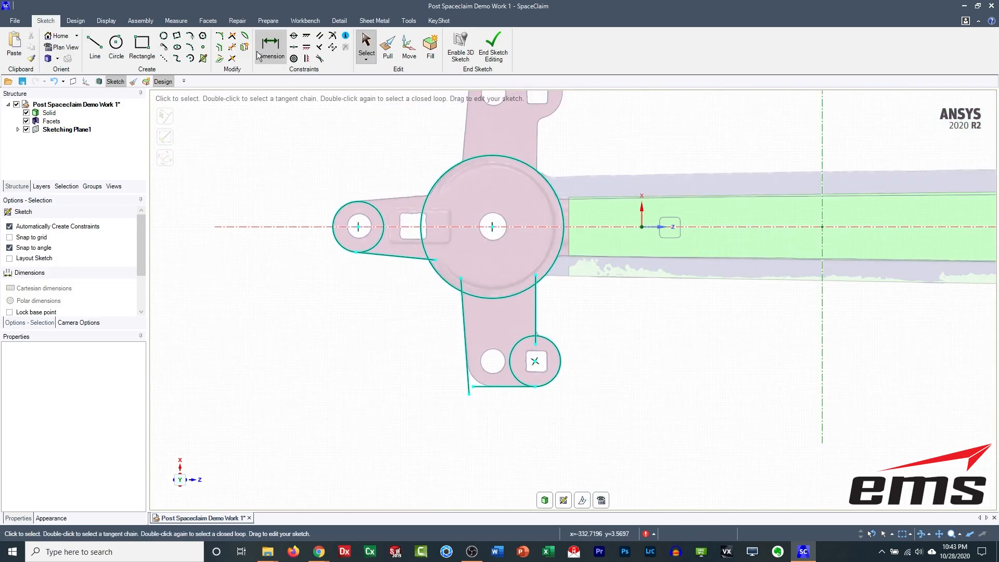
click(233, 48)
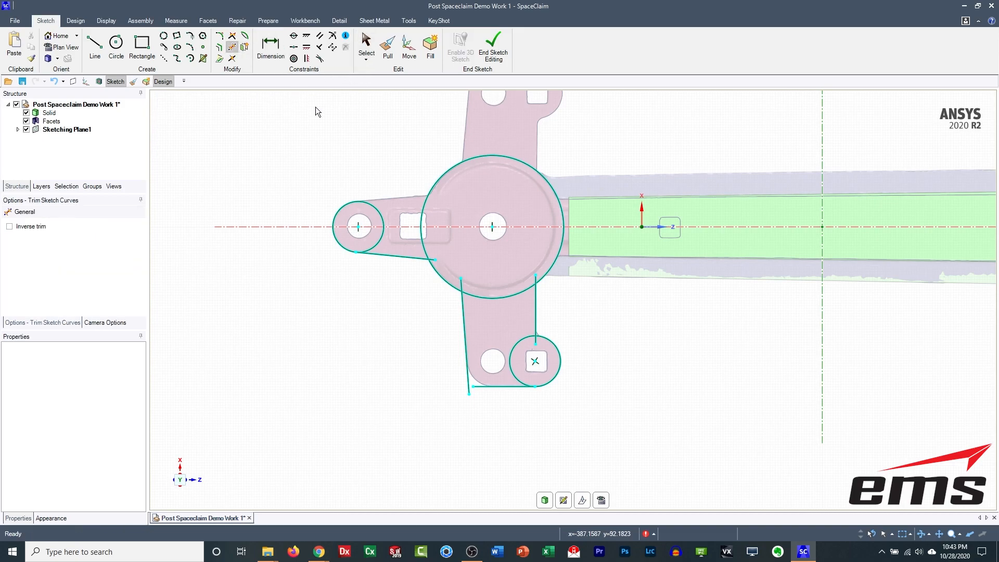
key(Escape)
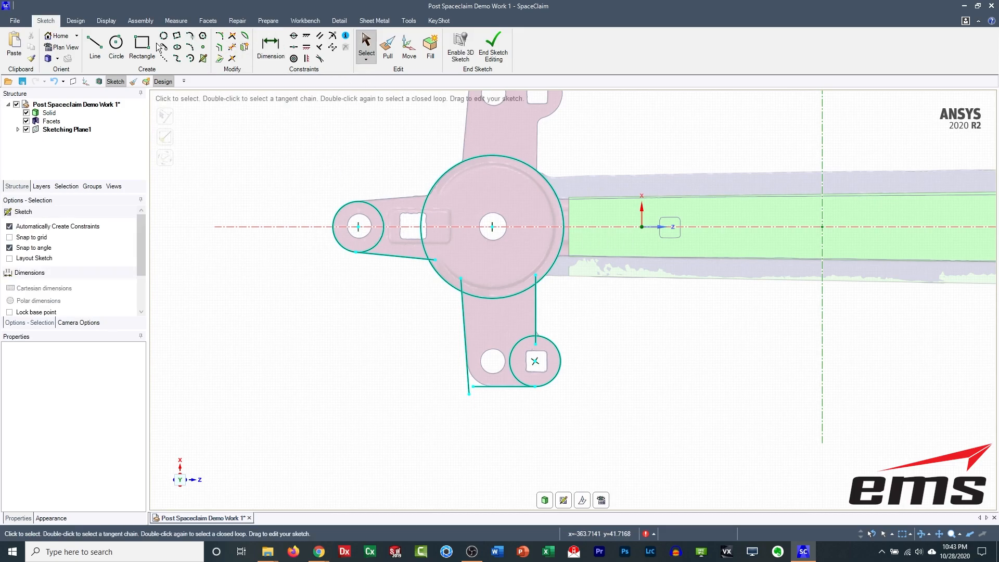
click(94, 46)
click(317, 229)
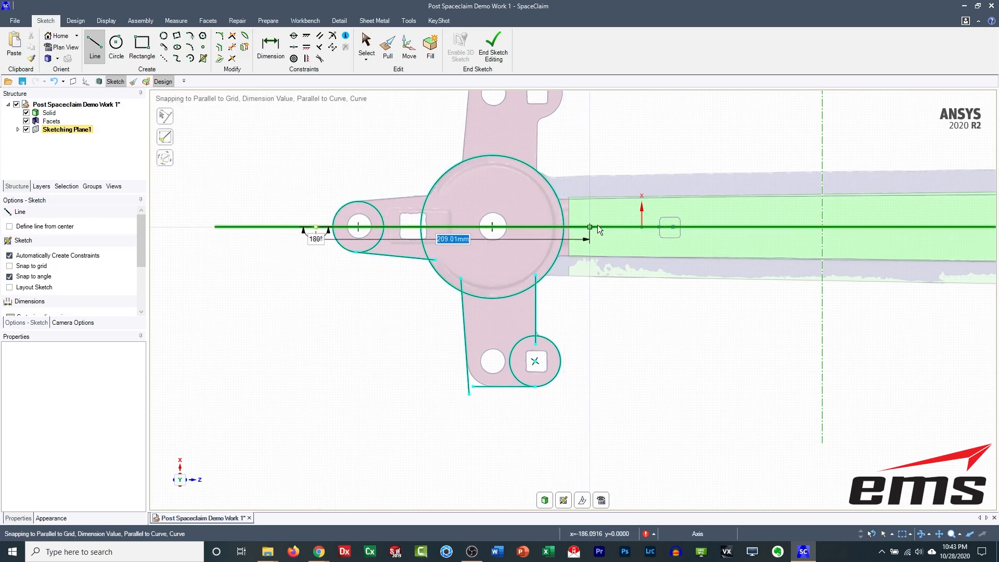
click(585, 227)
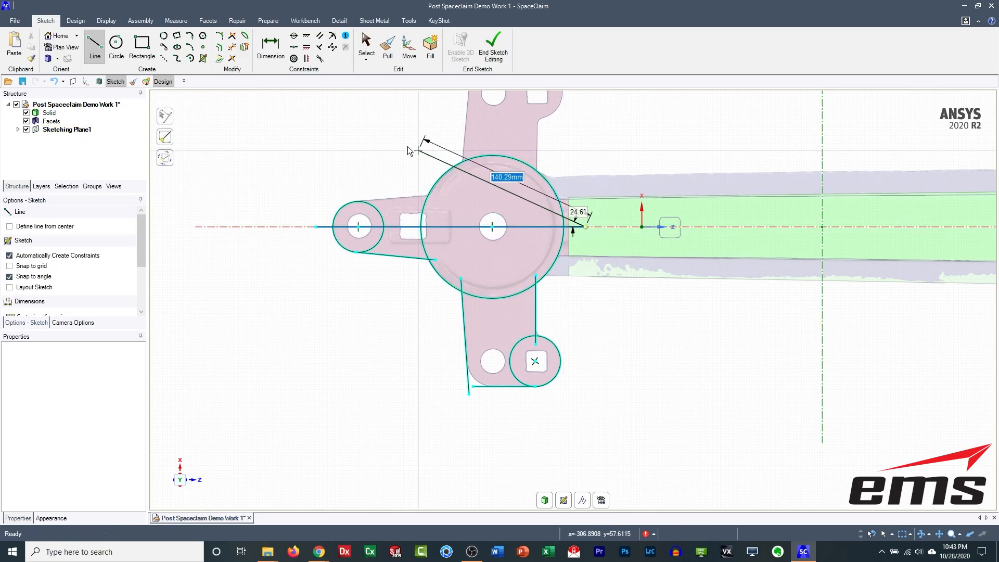
key(Escape)
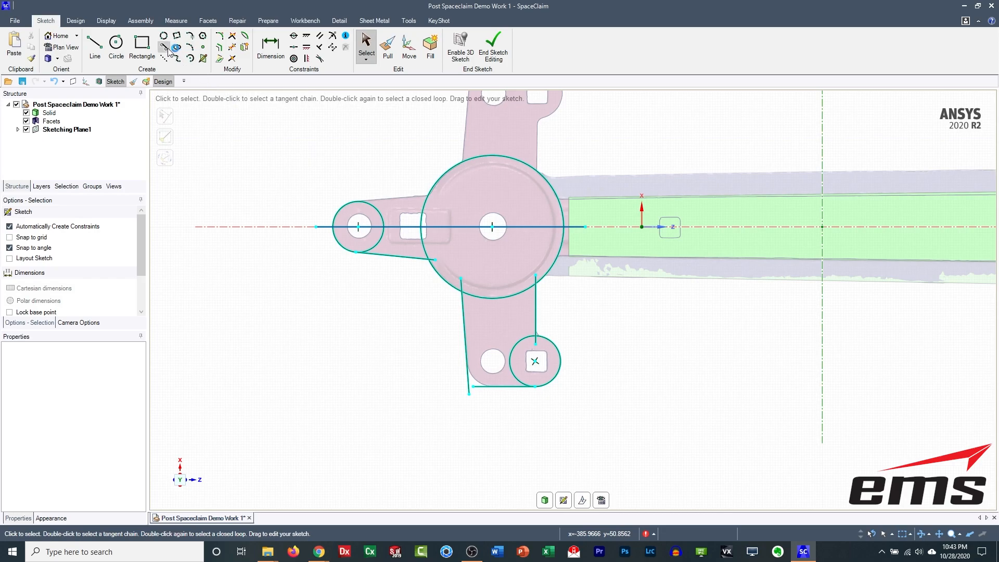
Step: Trim the hub circle across the bases of the side and lower arms and the arm-edge overruns inside the hub
click(232, 47)
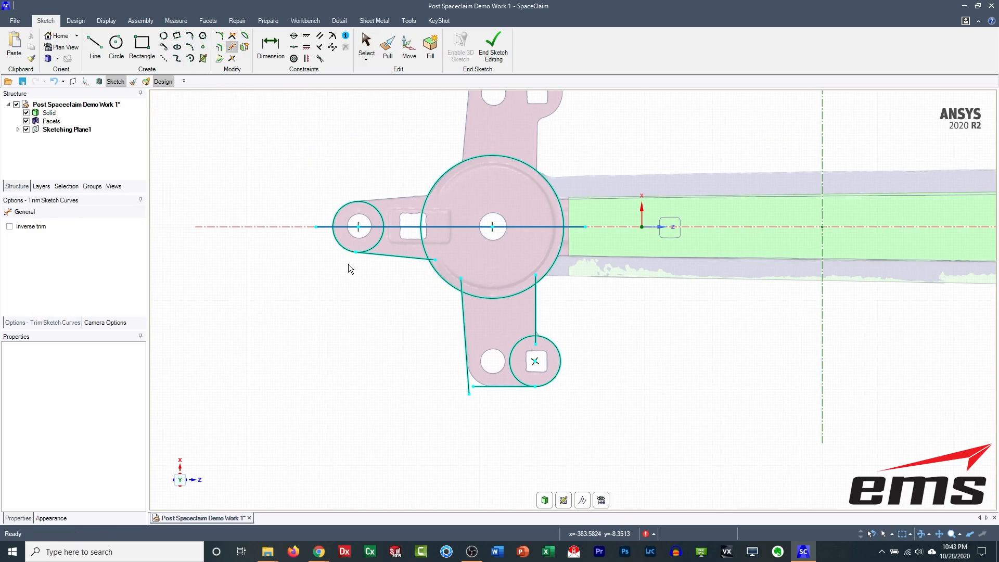
click(423, 241)
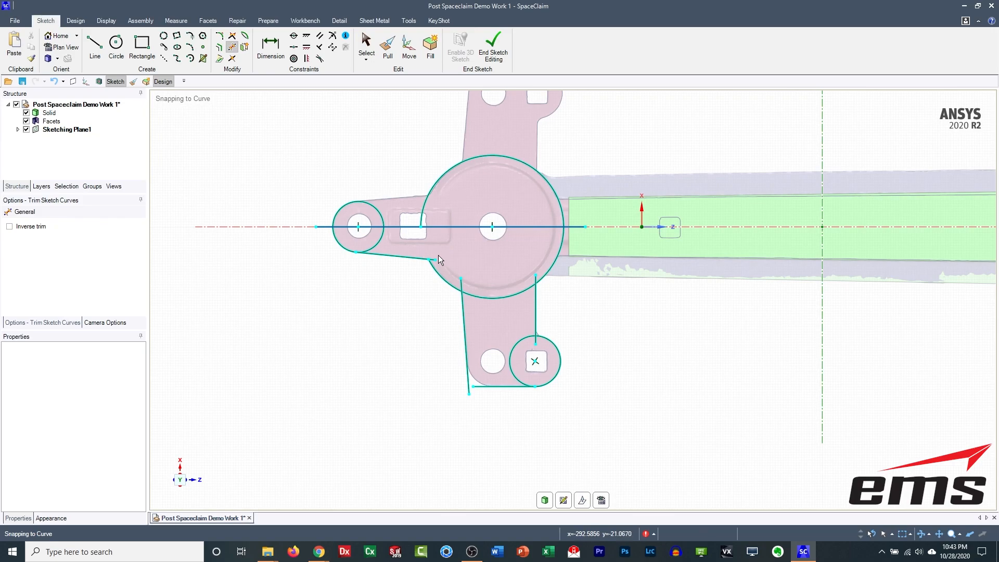
scroll(439, 255, up, 3)
click(426, 263)
click(497, 319)
click(539, 354)
Step: Trim the lobe circle's inner arc and both overrunning ends of the lower arm's vertical edge line
ctrl+middle_drag(572, 373, 532, 226)
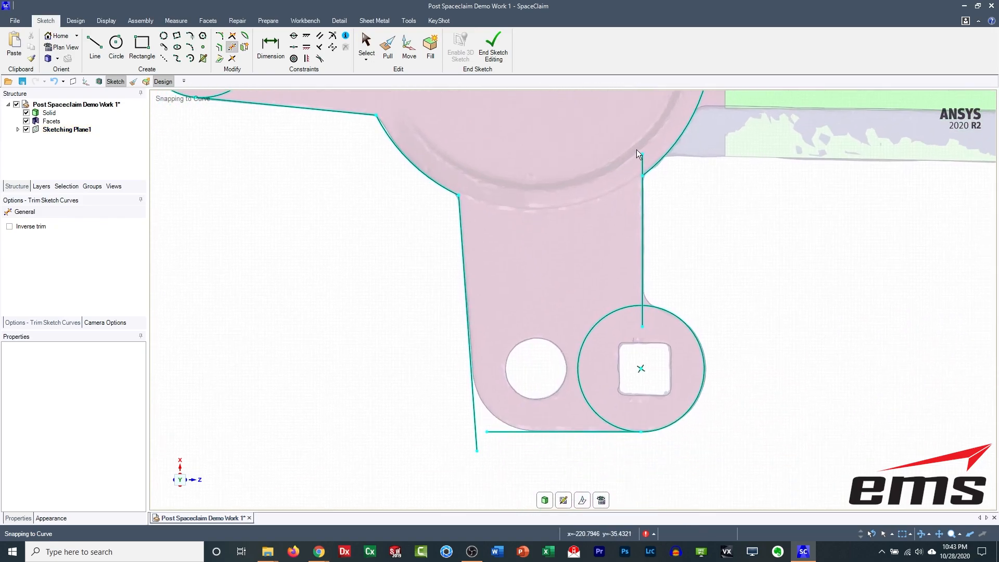
click(642, 162)
click(604, 319)
click(642, 316)
Step: Trim the end circle's inner arc and the portions of the end and hub circles above the horizontal axis line
ctrl+middle_drag(389, 227, 529, 339)
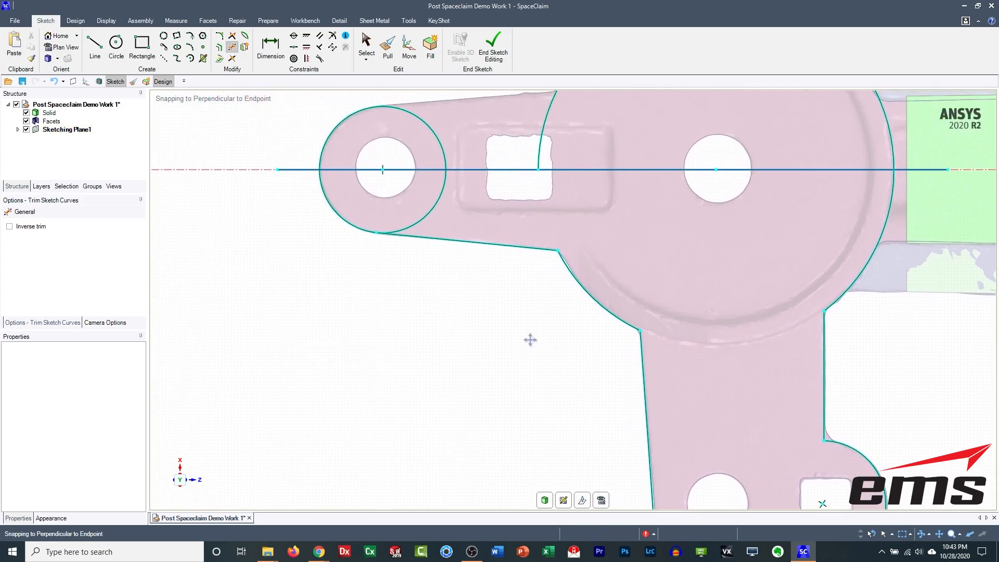
click(444, 212)
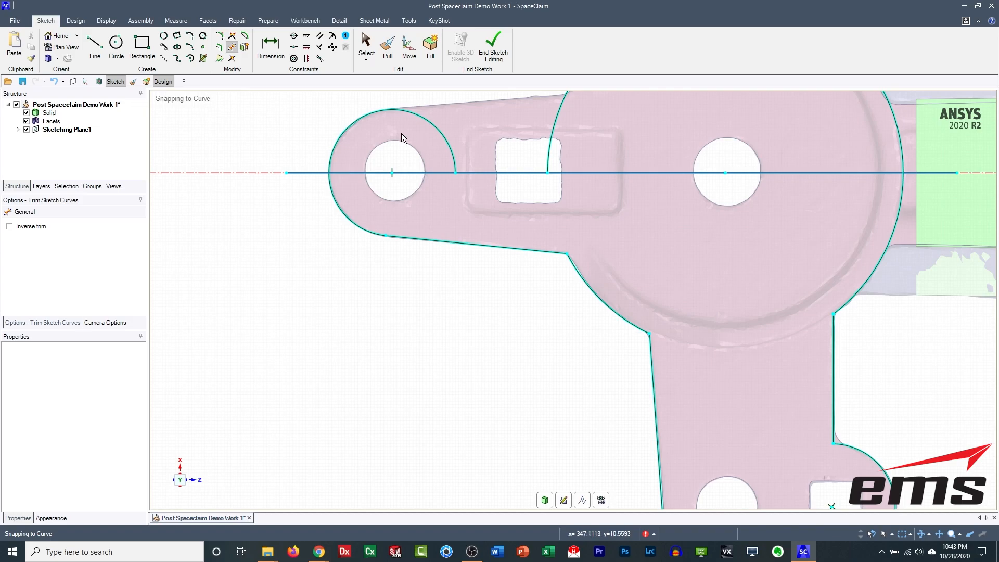
scroll(458, 219, down, 3)
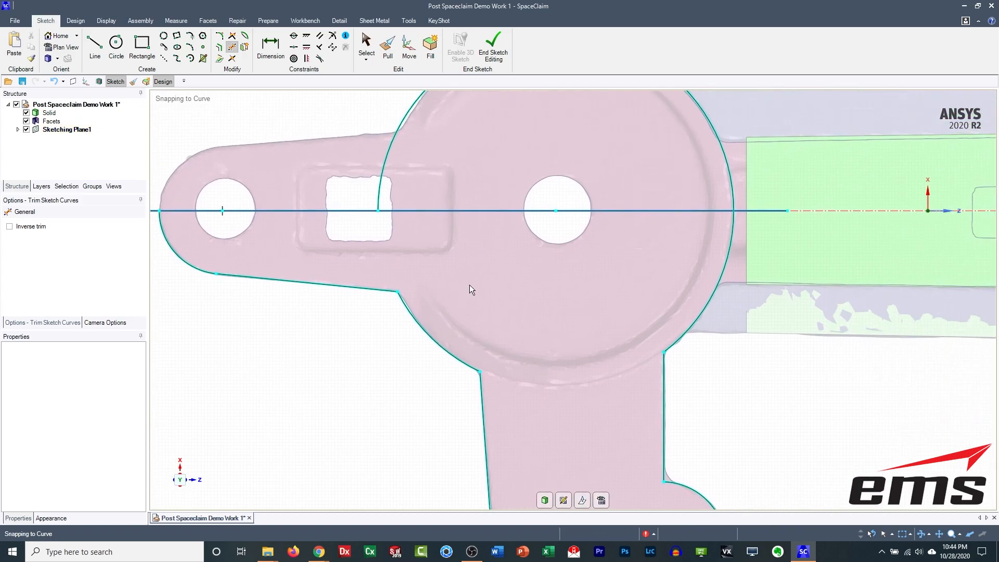
click(499, 142)
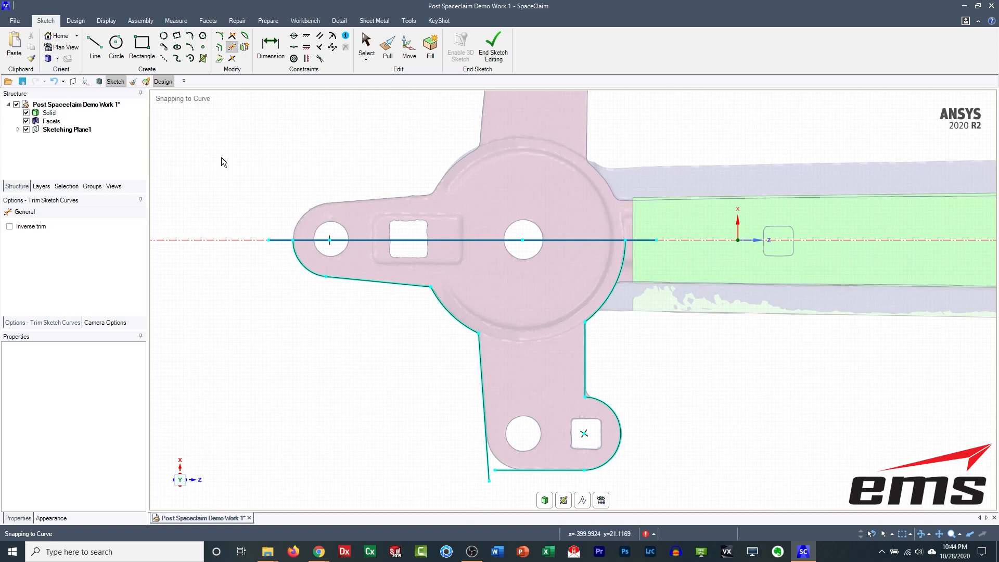
Step: Join the lower arm's slanted edge line and its horizontal end line into a sharp corner
click(232, 36)
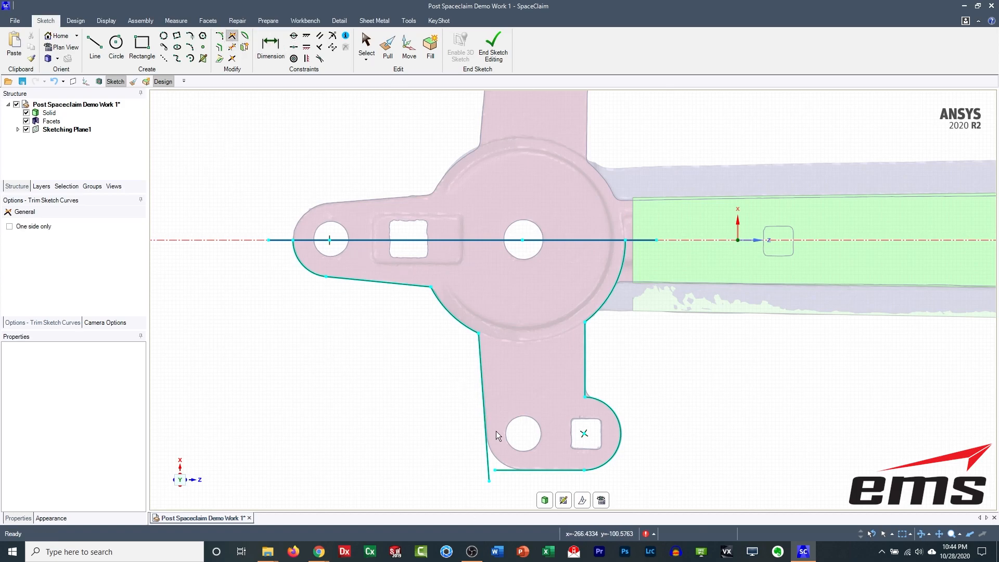
click(488, 429)
click(509, 471)
Step: Round the corner between the lower arm's slanted edge and end line to match the scanned outline
shift+middle_drag(433, 452, 446, 323)
scroll(510, 326, up, 5)
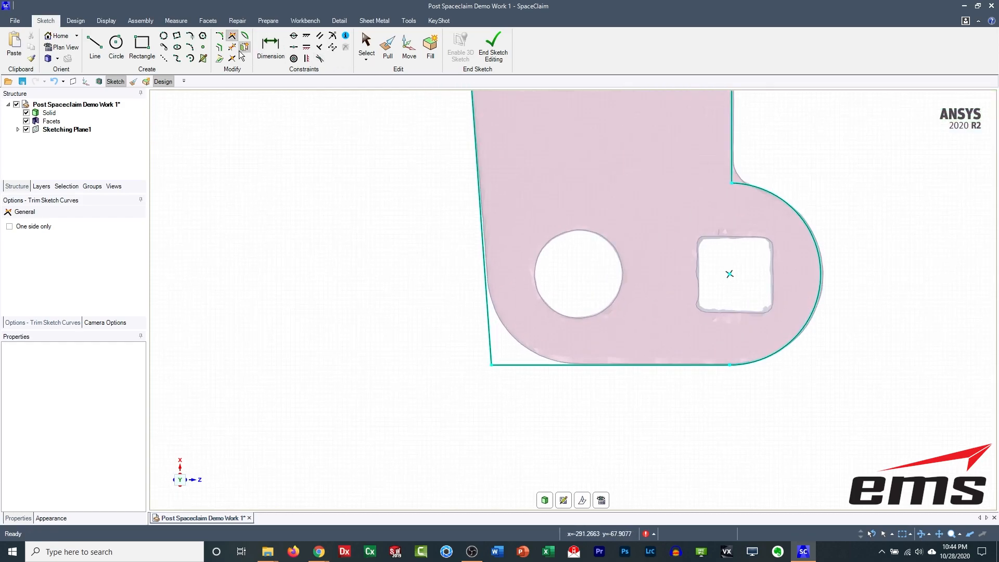
click(190, 37)
click(219, 36)
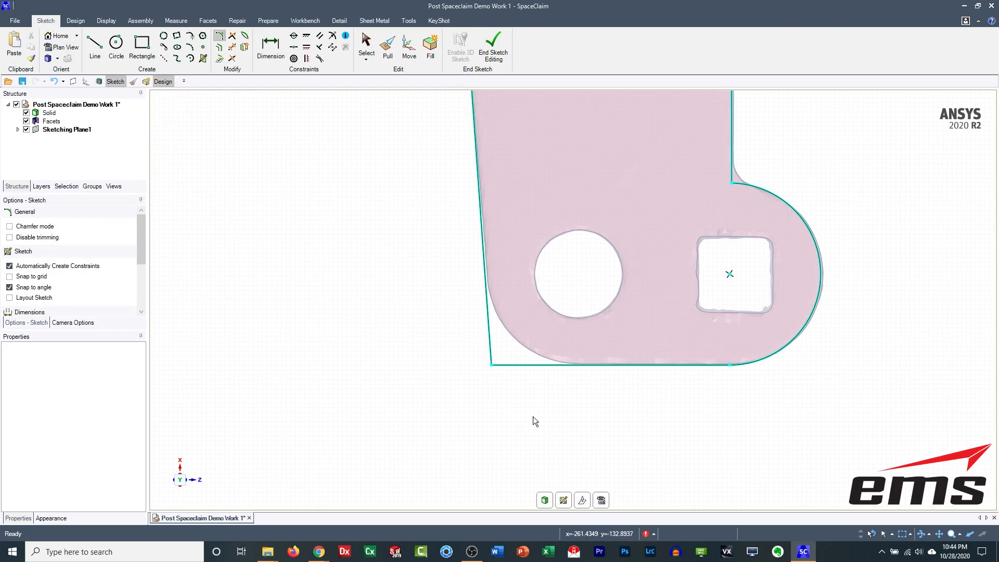
click(491, 365)
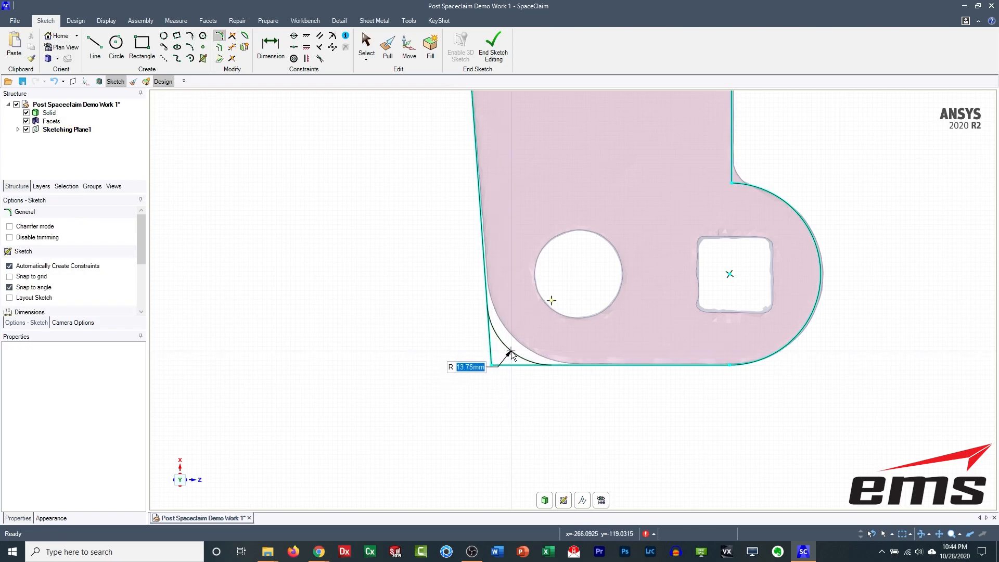
click(515, 352)
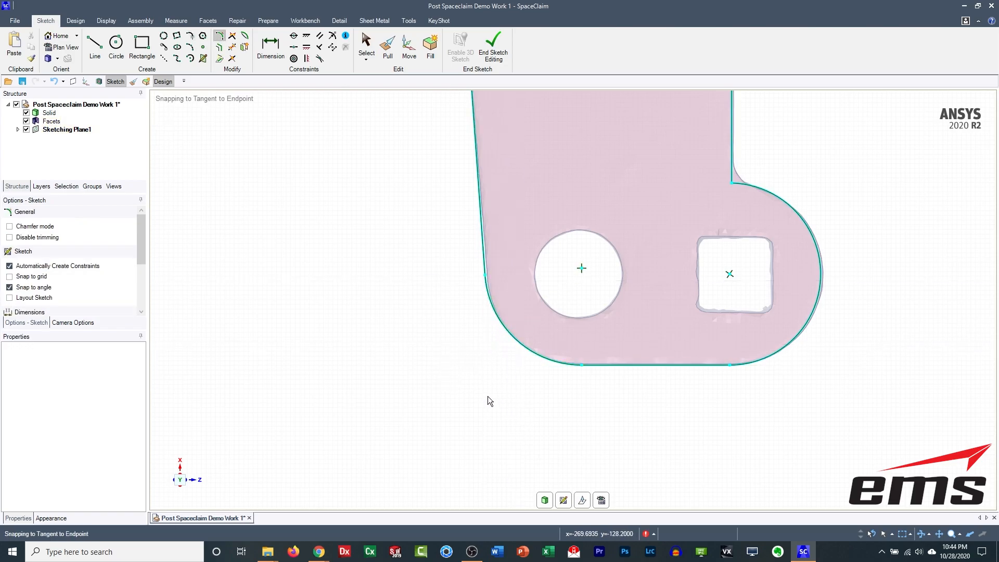
Step: Delete the horizontal line running through the centres of the left arm's hole and the hub
ctrl+middle_drag(514, 243, 459, 375)
scroll(515, 249, up, 2)
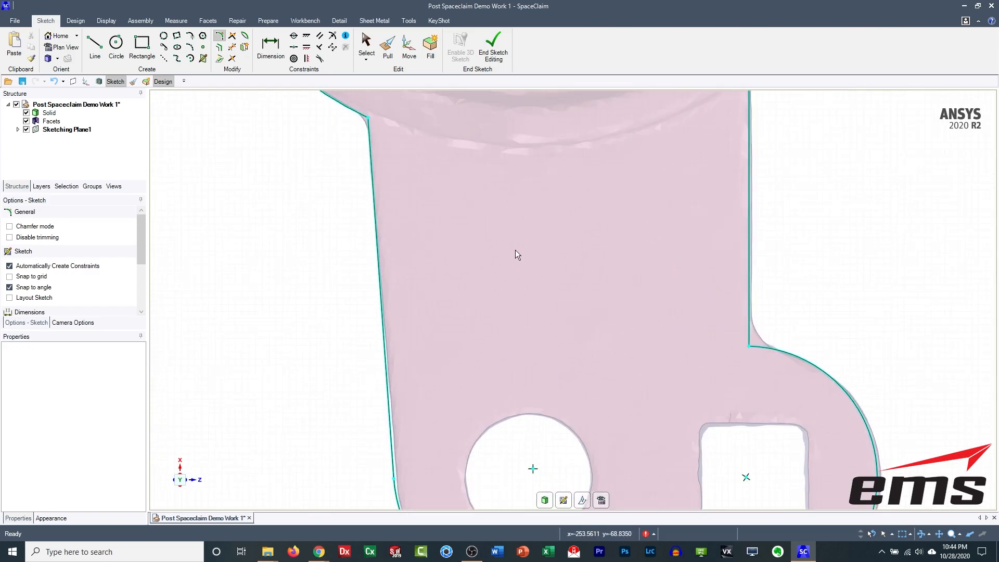
scroll(515, 250, down, 7)
ctrl+middle_drag(520, 240, 536, 308)
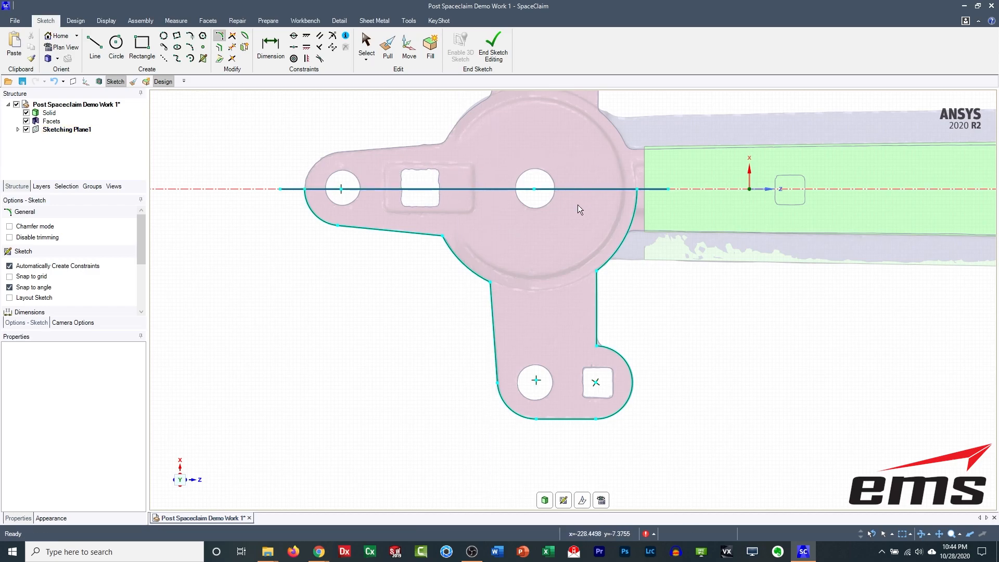
key(s)
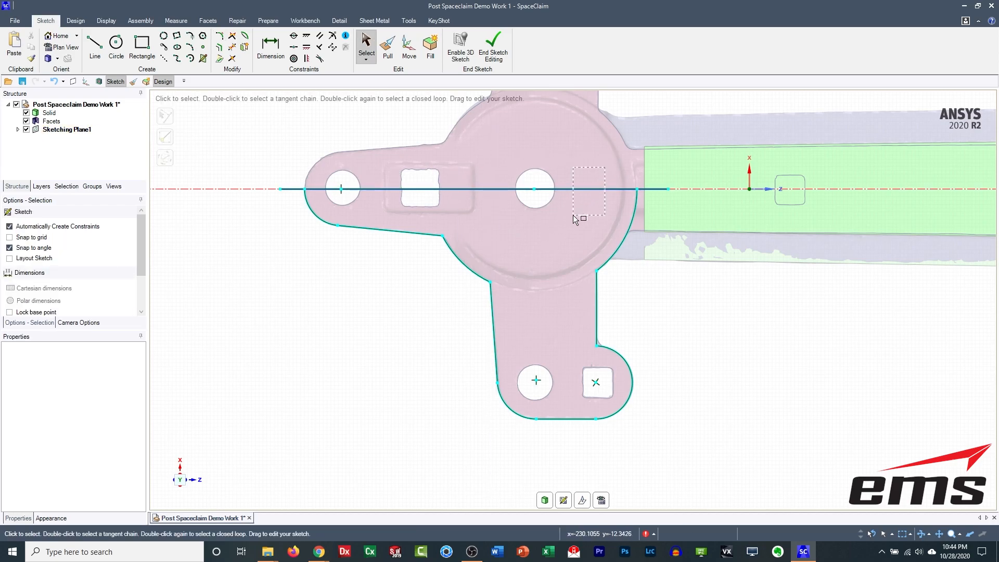
click(457, 188)
key(Delete)
Step: Mirror the lower half of the bracket outline across the horizontal sketch axis
mouse_move(526, 211)
shift+middle_down()
mouse_move(481, 243)
mouse_move(557, 309)
shift+middle_up()
scroll(495, 261, down, 2)
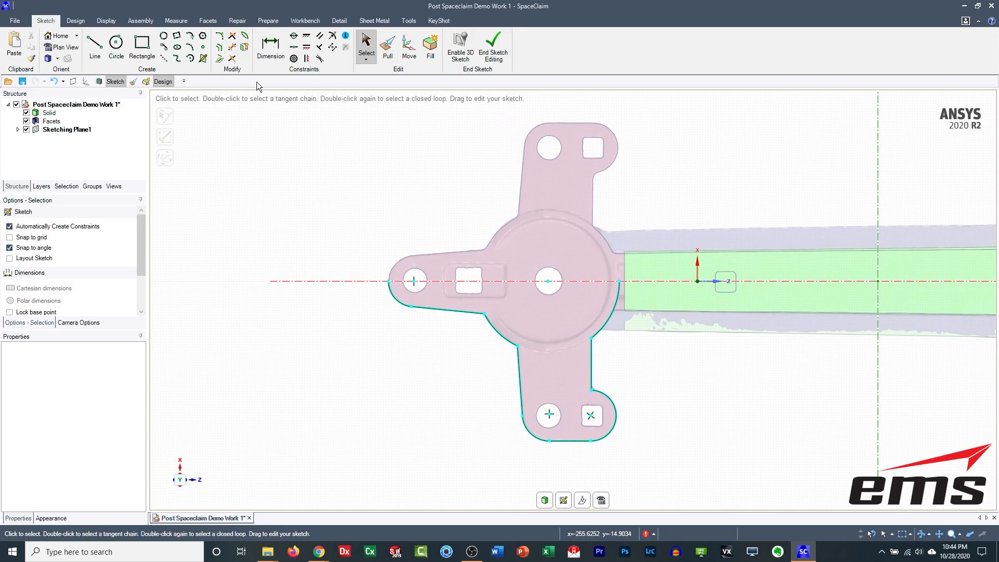
click(244, 48)
click(338, 281)
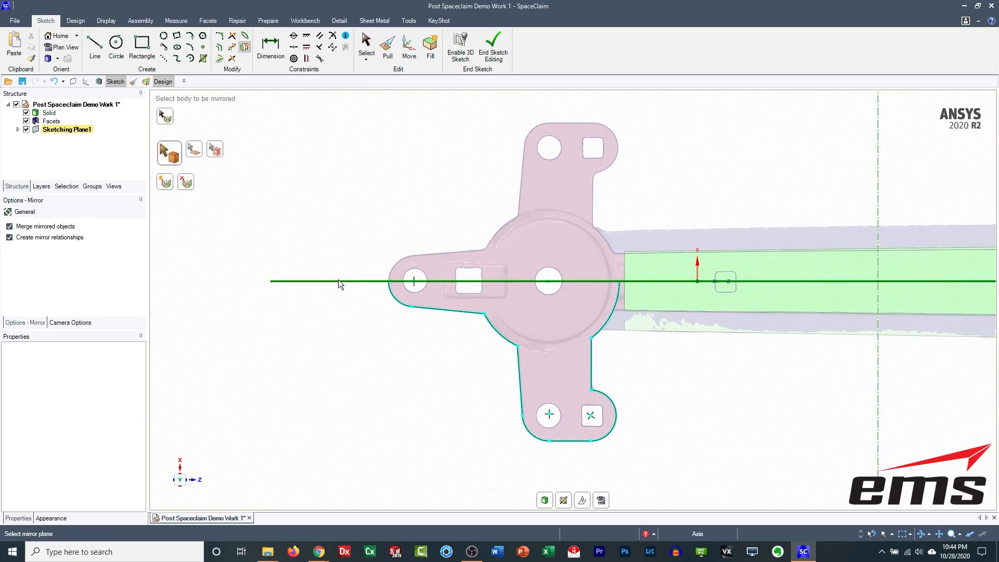
mouse_move(353, 232)
mouse_down()
mouse_move(613, 413)
mouse_move(655, 456)
mouse_up()
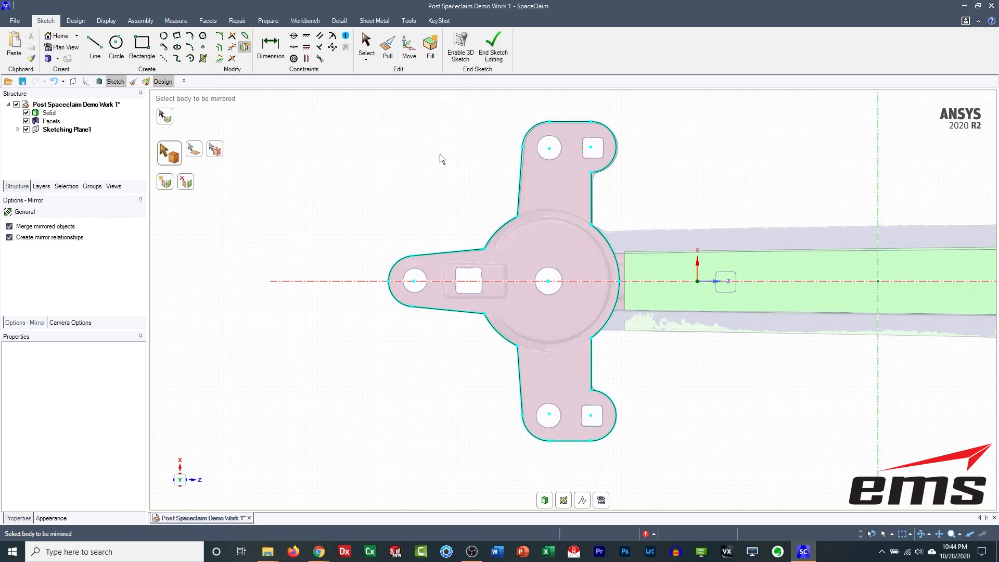
Step: Finish the sketch to turn the closed bracket outline into a surface, and hide the scan mesh
click(502, 44)
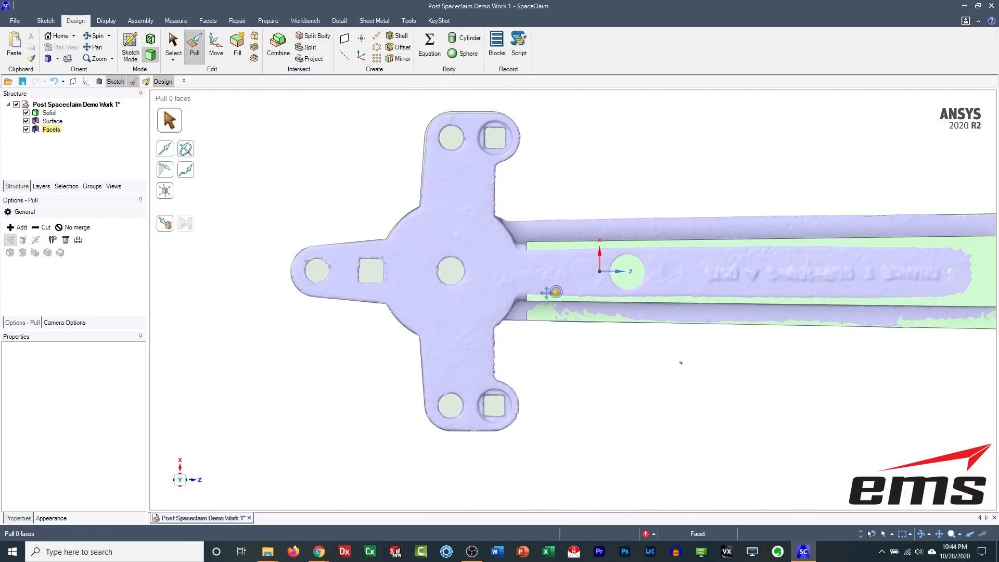
middle_drag(620, 194, 684, 379)
mouse_move(598, 222)
middle_down()
mouse_move(721, 224)
mouse_move(575, 216)
mouse_move(608, 212)
middle_up()
click(721, 224)
click(618, 345)
ctrl+middle_drag(617, 345, 658, 258)
scroll(597, 281, up, 4)
click(503, 298)
click(635, 283)
middle_drag(626, 251, 666, 110)
ctrl+middle_drag(544, 267, 571, 338)
click(26, 130)
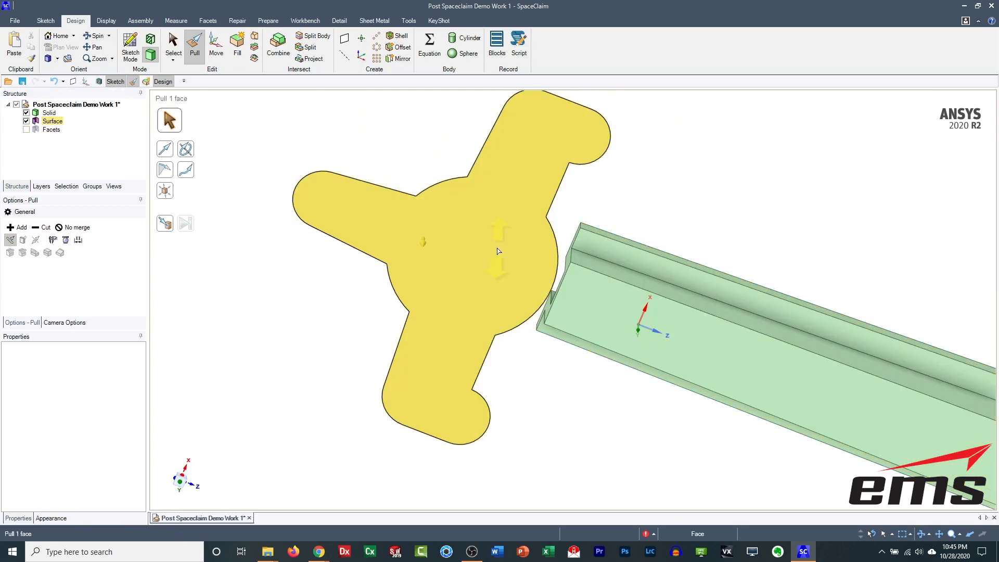
Step: Pull the bracket surface into a solid plate up to the channel's floor face
click(482, 222)
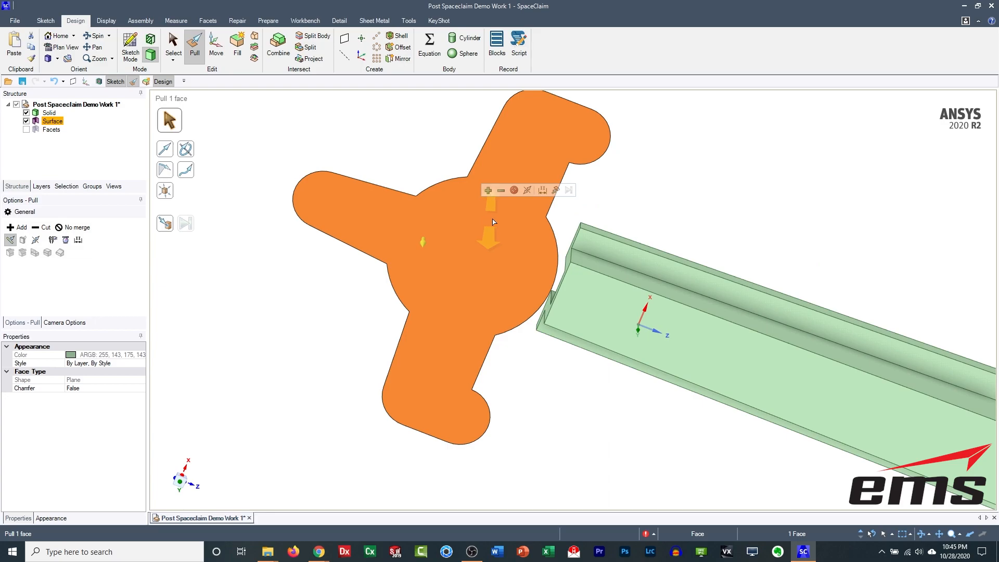
click(555, 189)
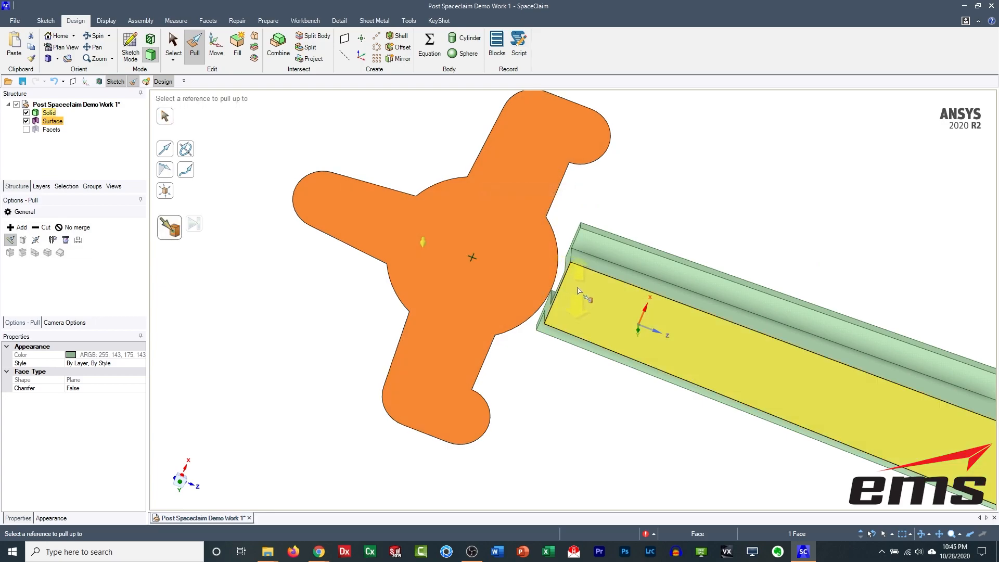
click(583, 294)
middle_drag(585, 294, 681, 250)
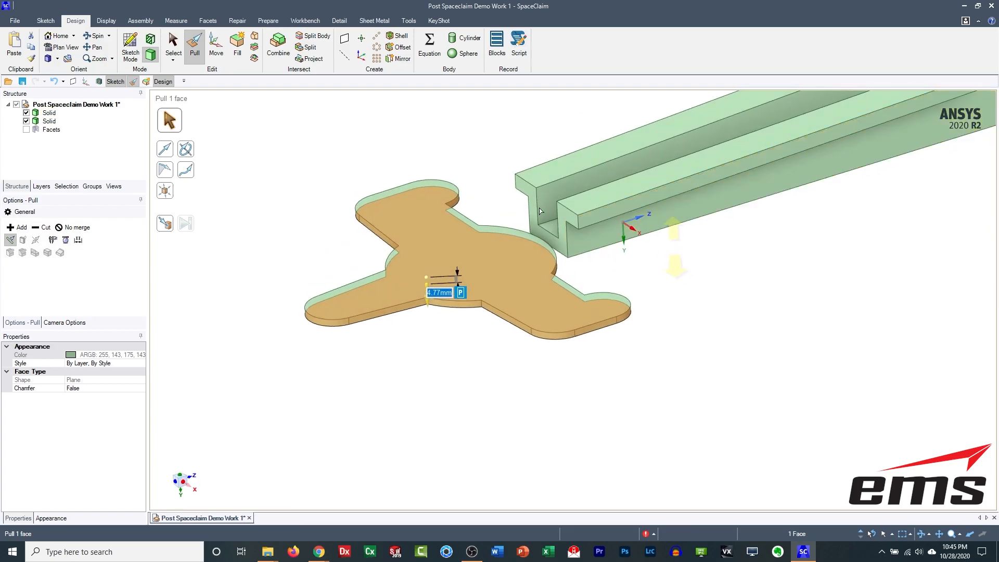
click(287, 151)
Step: Show the scan mesh and pull the plate's top face up to the scanned floor inside the hub
click(26, 129)
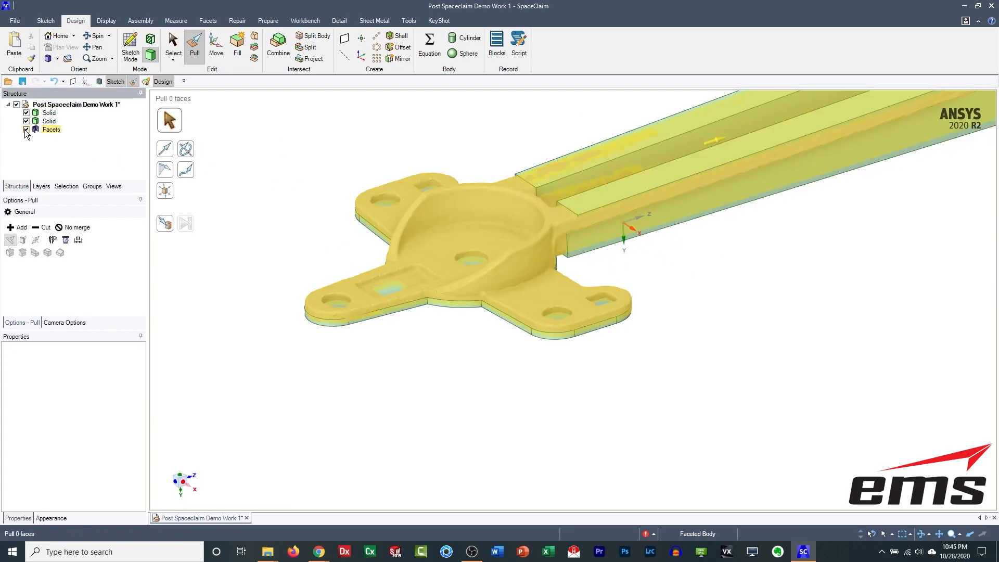
click(391, 292)
click(465, 260)
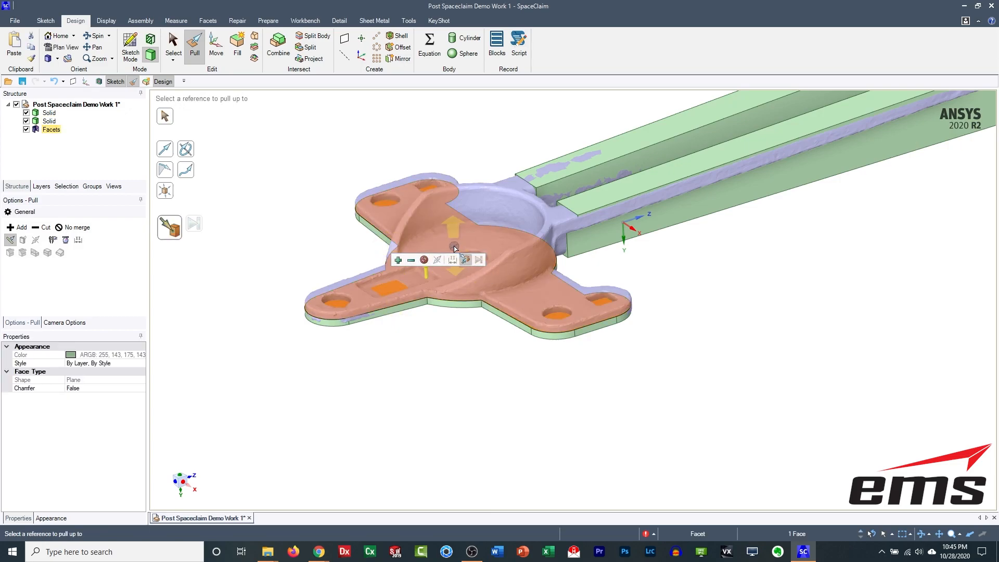
click(454, 248)
click(288, 212)
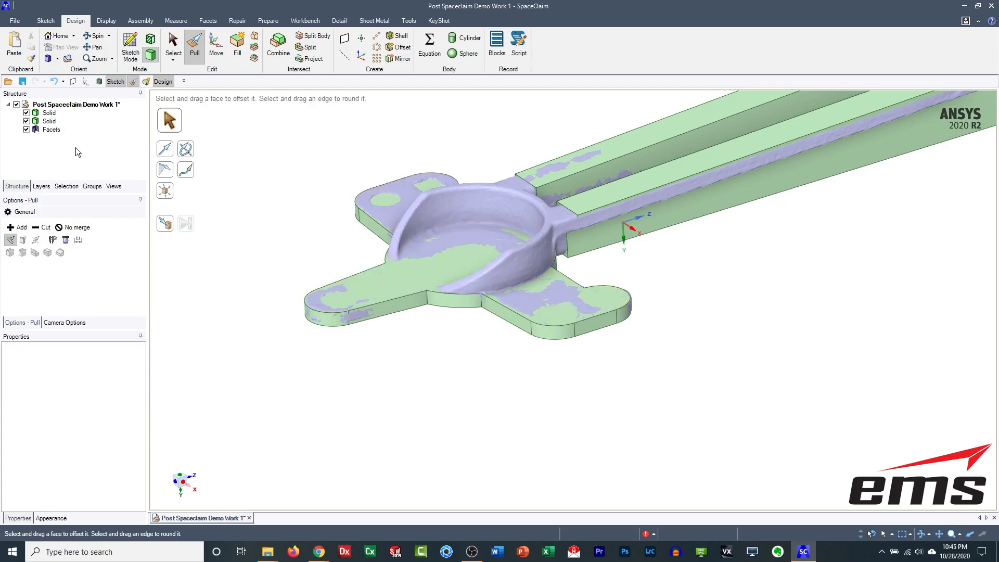
Step: Compare the bracket plate with the scan mesh by toggling their visibility, leaving only the mesh hidden
click(26, 129)
click(520, 283)
middle_drag(561, 314, 557, 314)
middle_drag(633, 208, 627, 265)
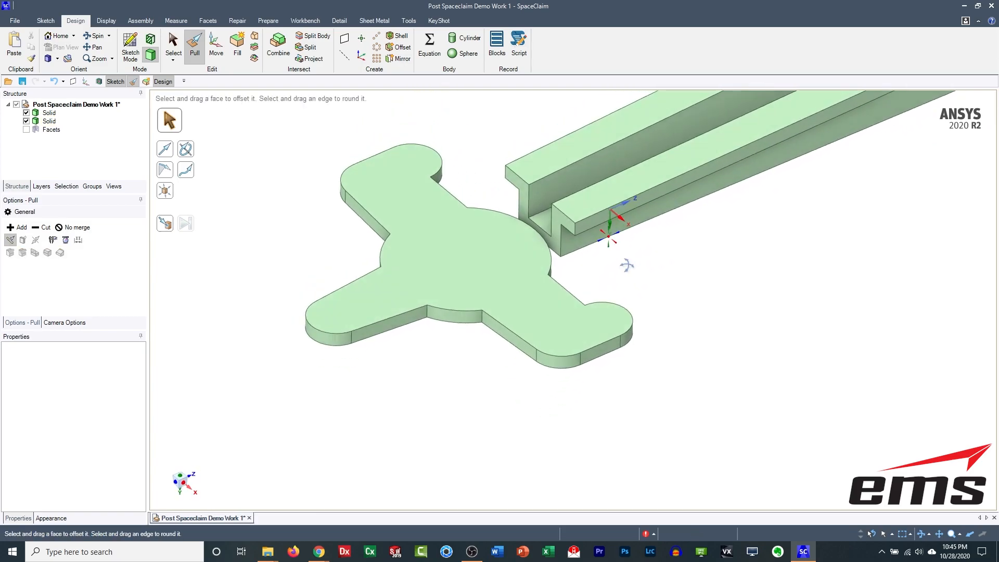
click(26, 129)
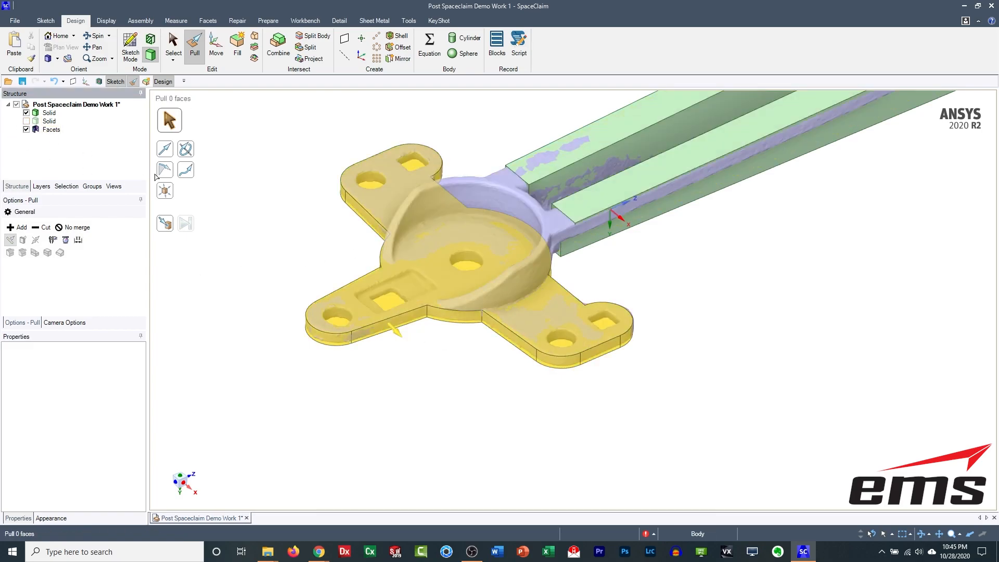
click(26, 121)
click(26, 121)
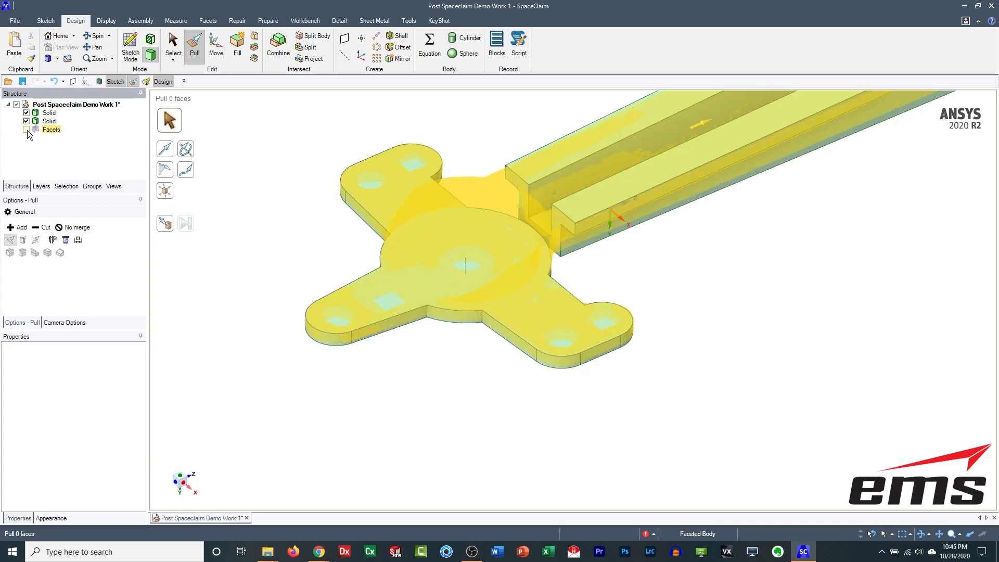
click(26, 129)
Step: Start a sketch on the bracket plate's top face and view it straight on
click(400, 245)
click(376, 238)
click(515, 253)
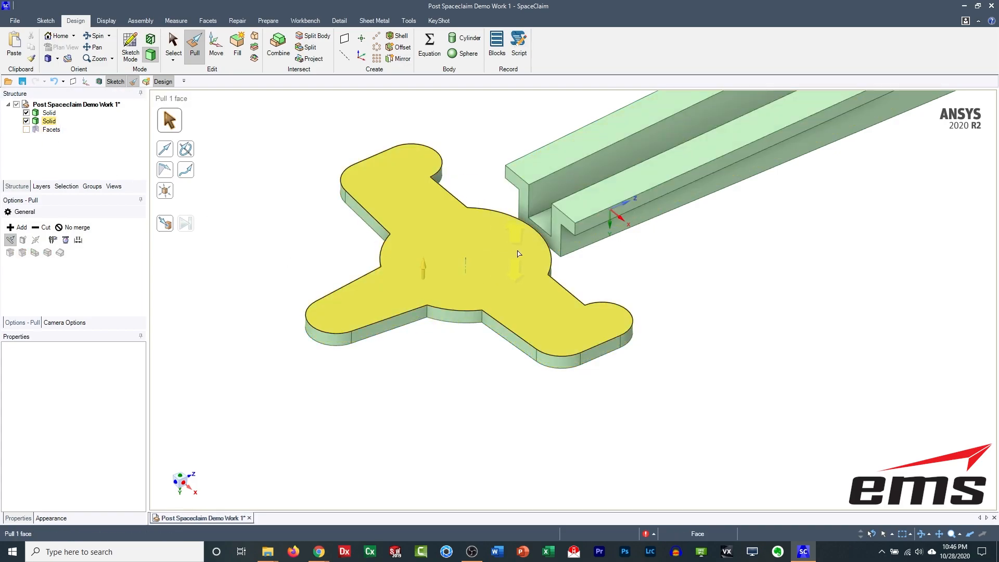
click(513, 262)
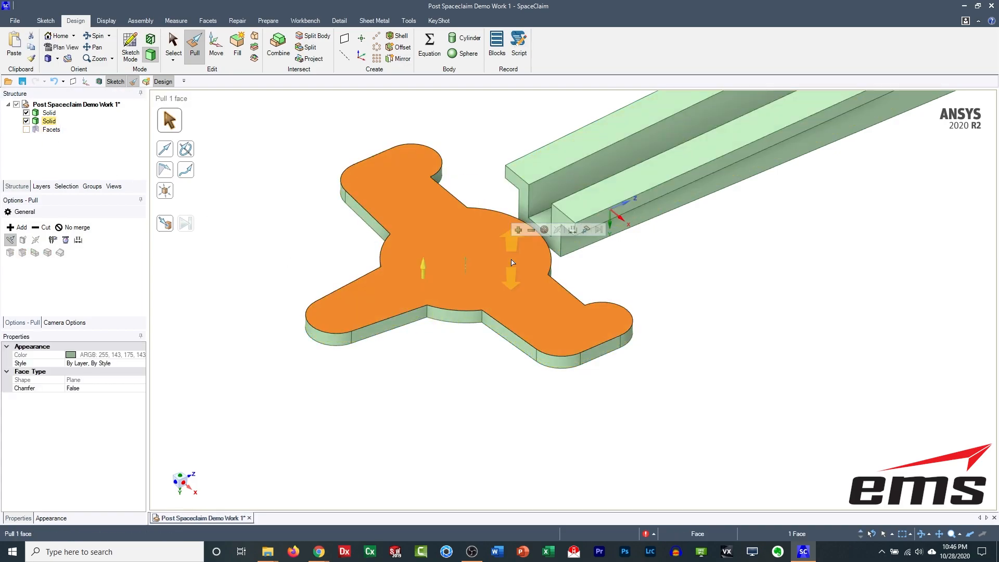
key(k)
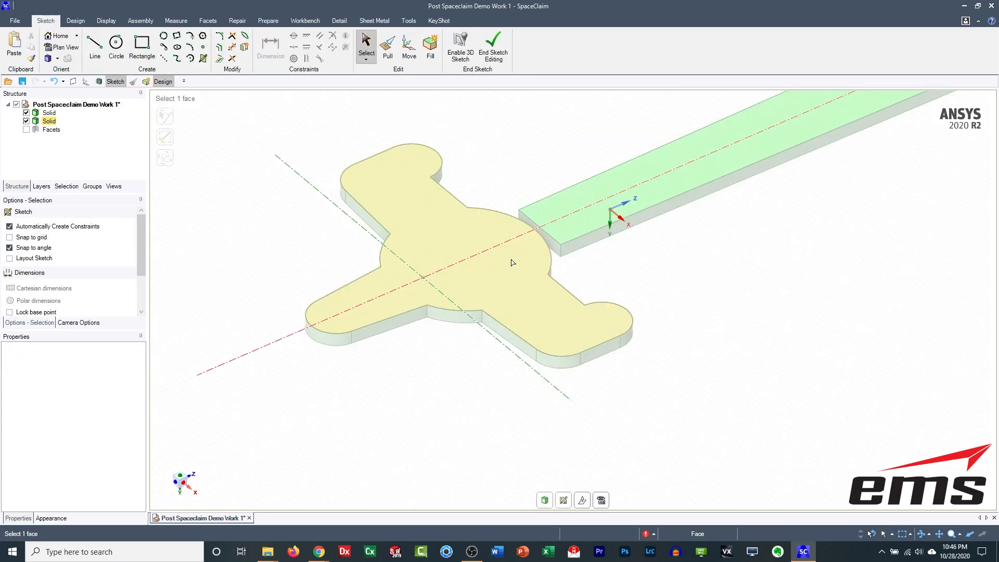
click(601, 500)
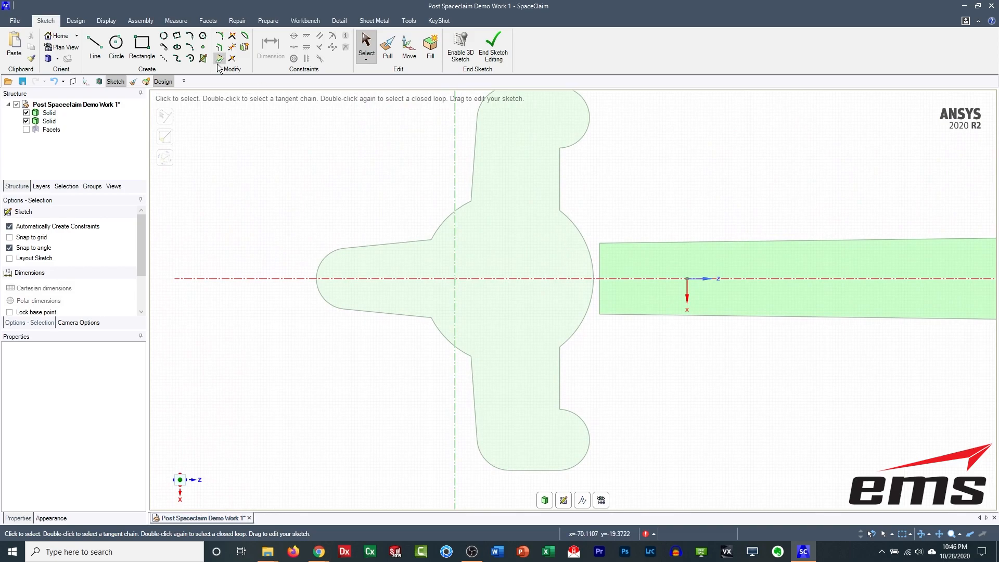
Step: Sketch a circle centred on the hub and reaching its outer edge, and finish the sketch
click(116, 45)
click(582, 238)
key(Escape)
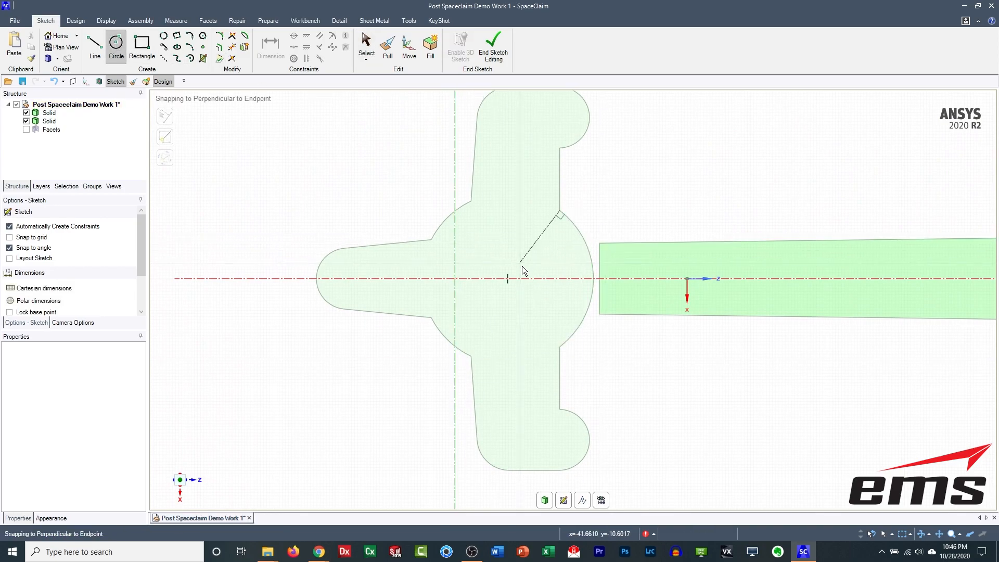
click(507, 279)
click(587, 249)
mouse_move(671, 399)
middle_down()
mouse_move(825, 239)
mouse_move(529, 316)
mouse_move(646, 391)
mouse_move(522, 156)
middle_up()
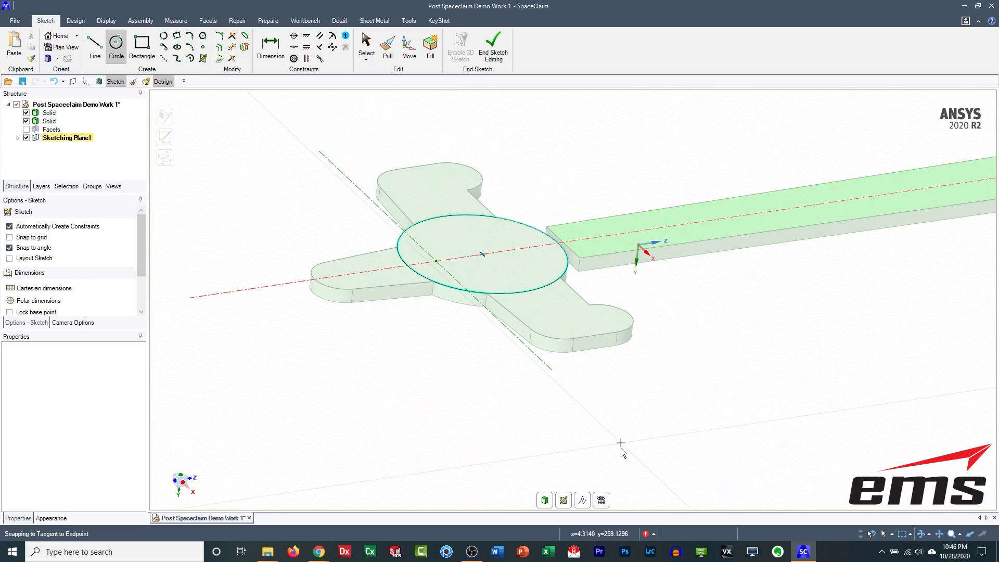
click(503, 46)
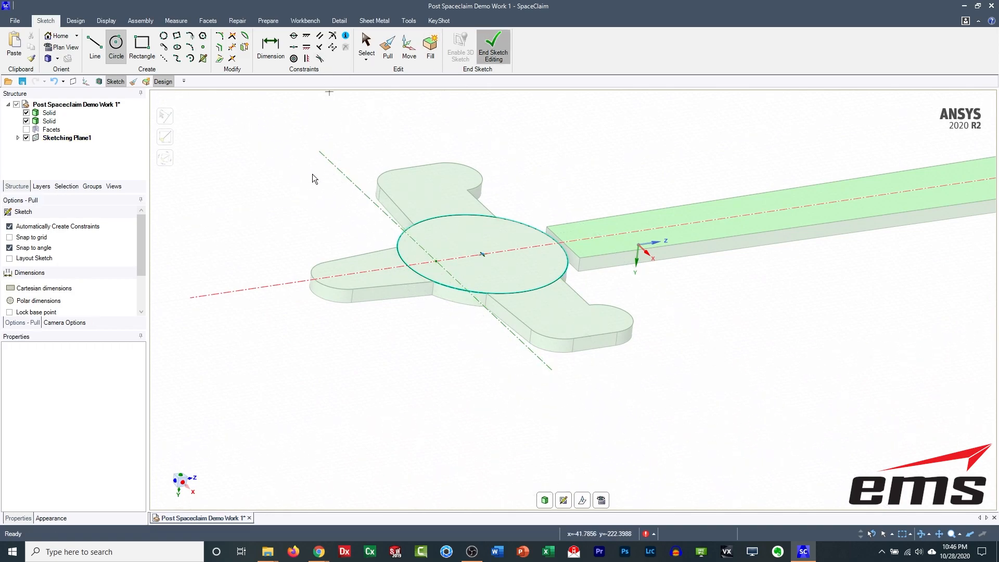
Step: Select the circular hub face and show the scan mesh
click(435, 255)
click(435, 255)
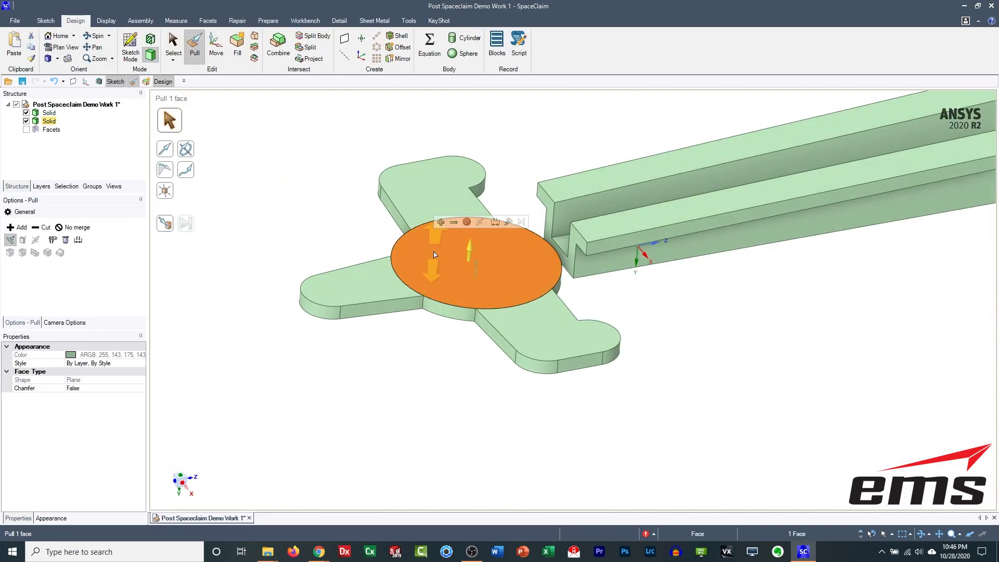
click(26, 129)
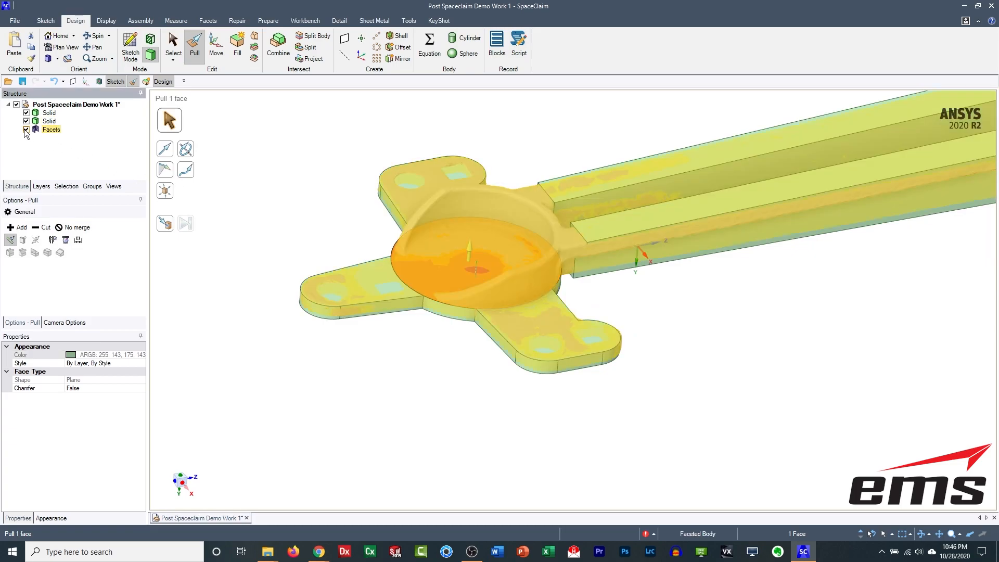
Step: Try to pull the hub up to the scanned rim, starting from a point on the mesh
right_click(451, 234)
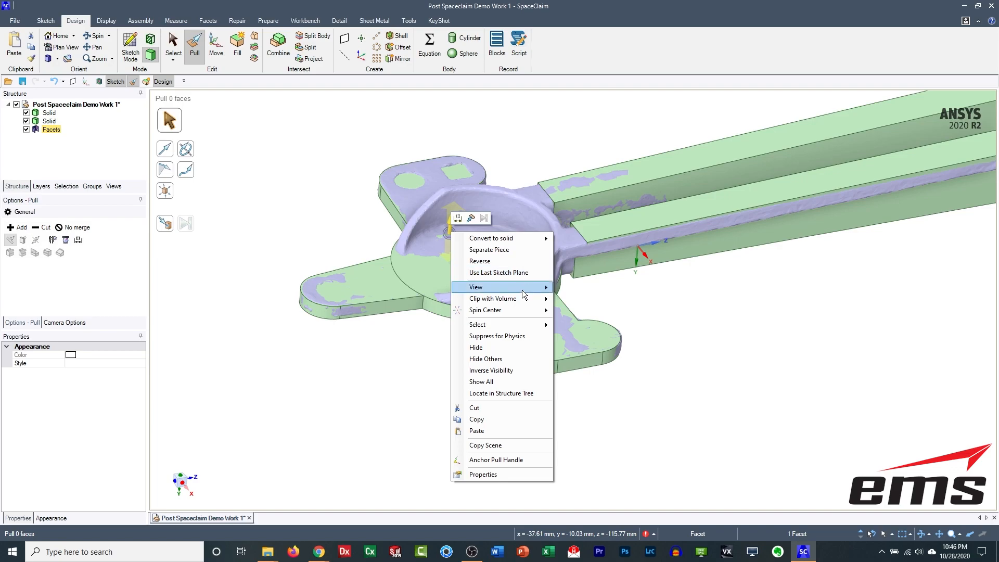
click(471, 219)
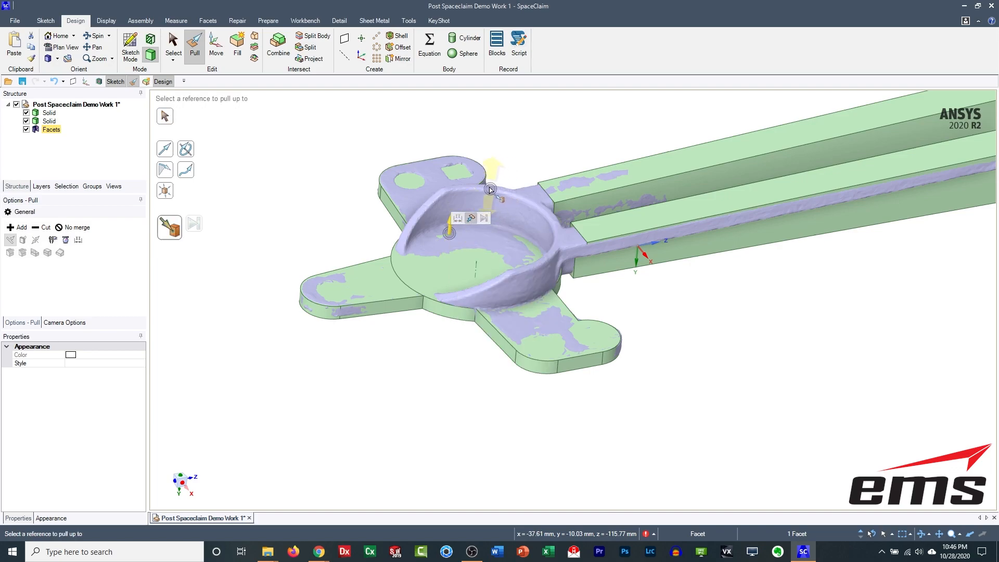
click(490, 189)
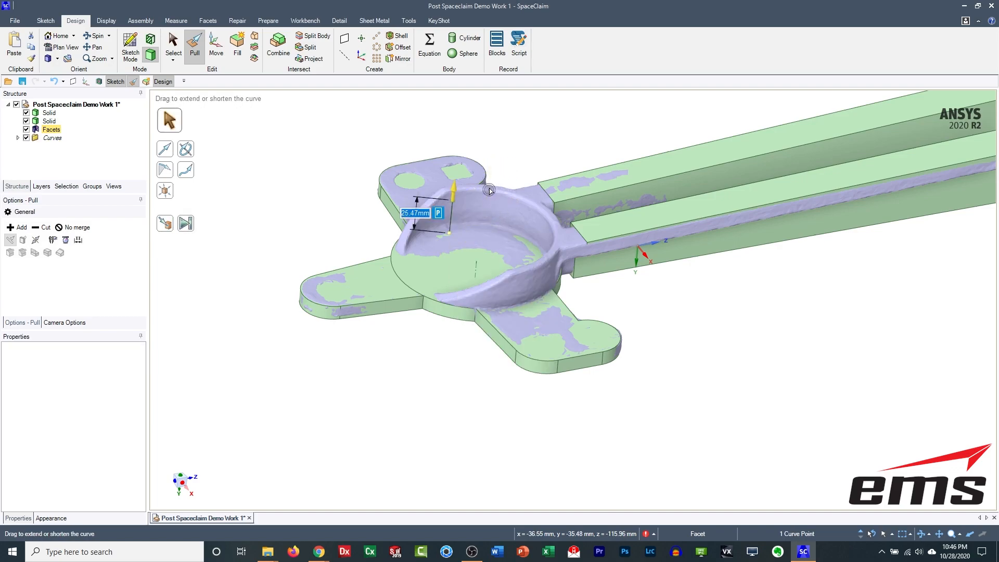
click(489, 190)
click(342, 222)
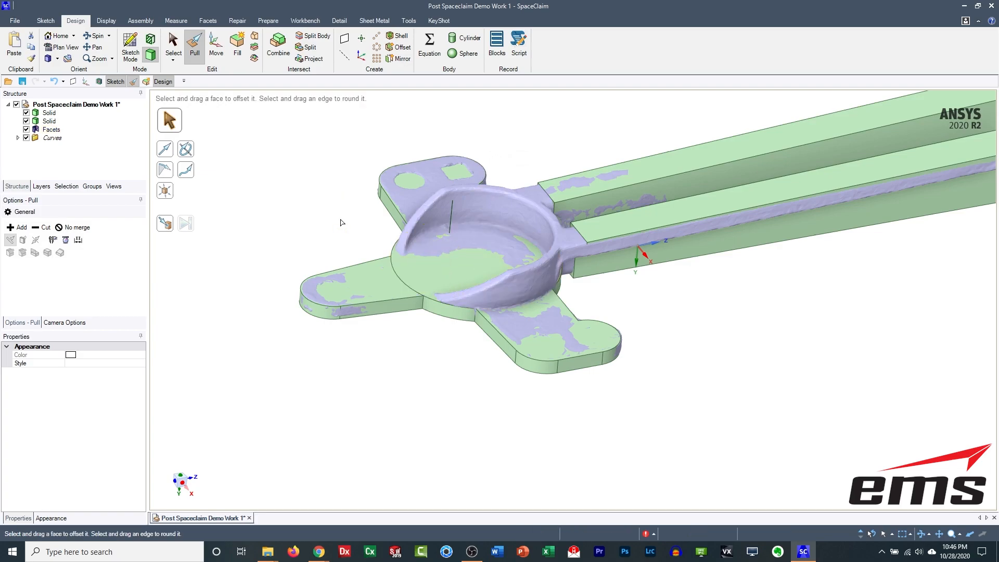
Step: Pull the circular hub face up to the top of the scanned hub rim
click(442, 242)
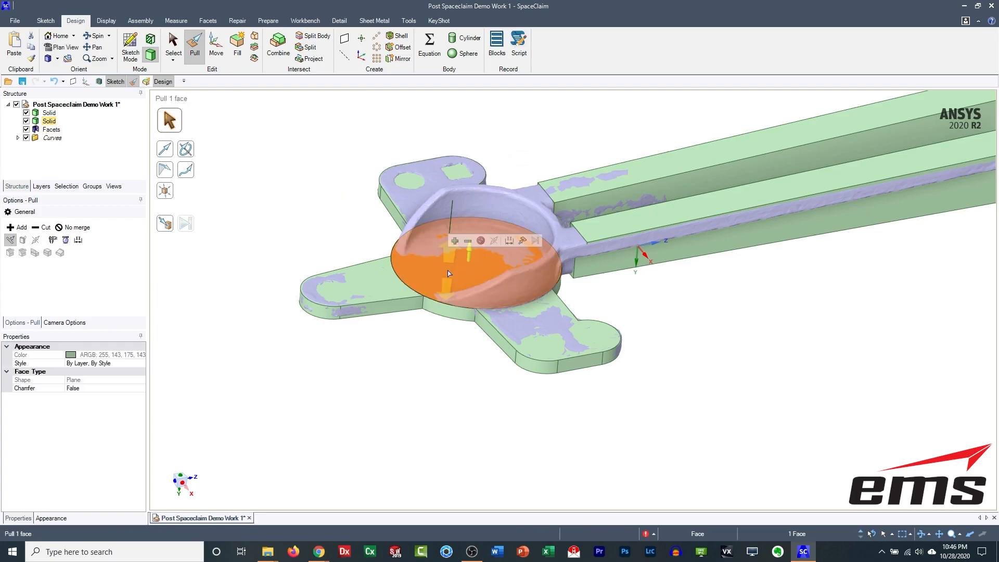
click(522, 241)
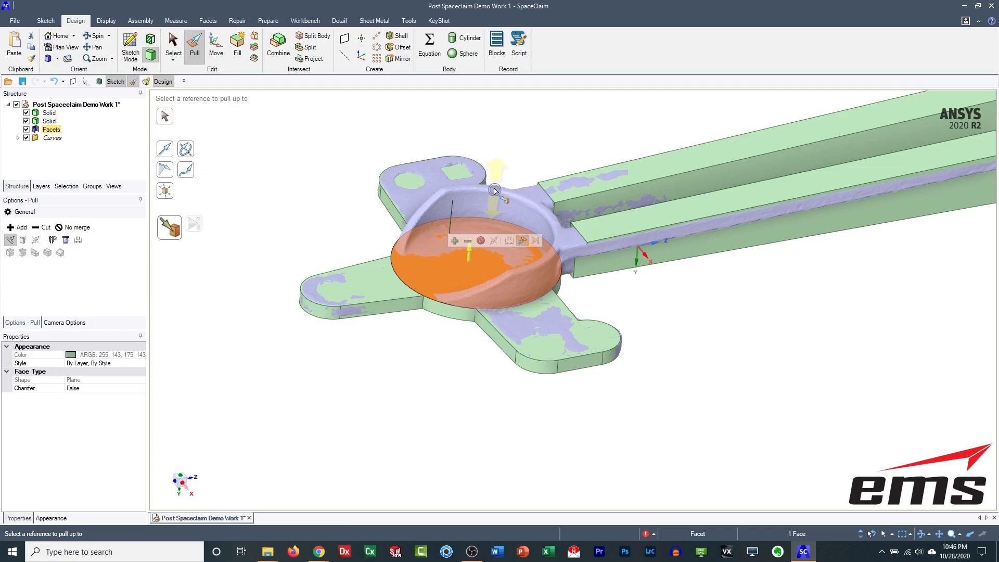
click(494, 191)
click(324, 188)
middle_drag(559, 250, 560, 288)
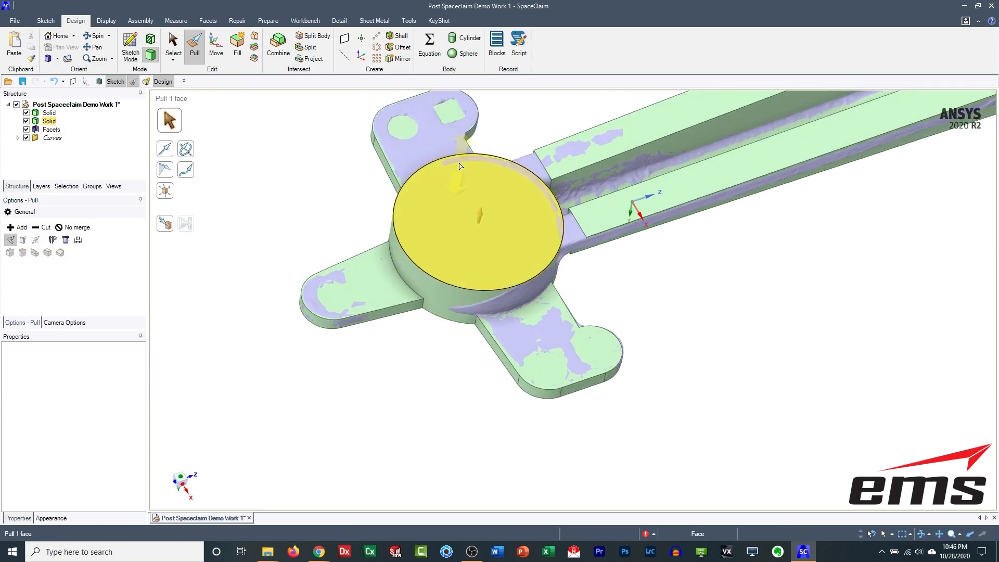
click(323, 200)
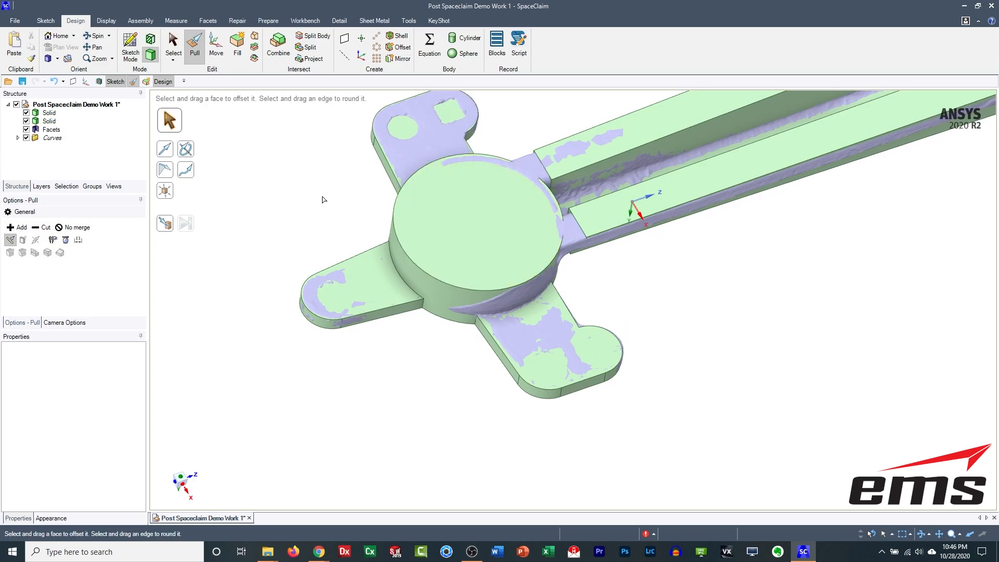
Step: Start a sketch on the narrow arm's face, raise its plane to cut through the hub rim, and compare bracket and scan in plan view
click(379, 284)
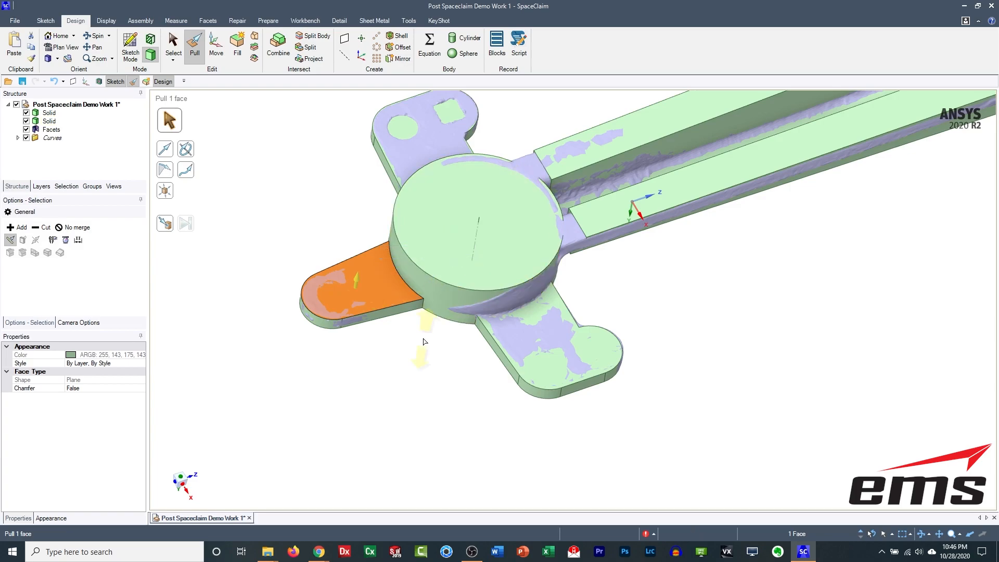
key(k)
click(583, 500)
drag(360, 264, 361, 255)
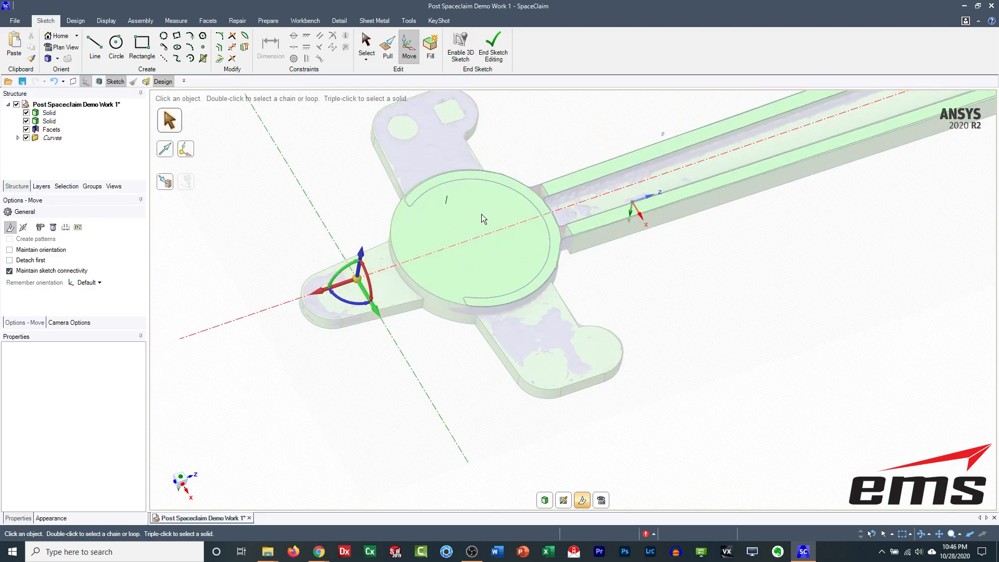
click(26, 121)
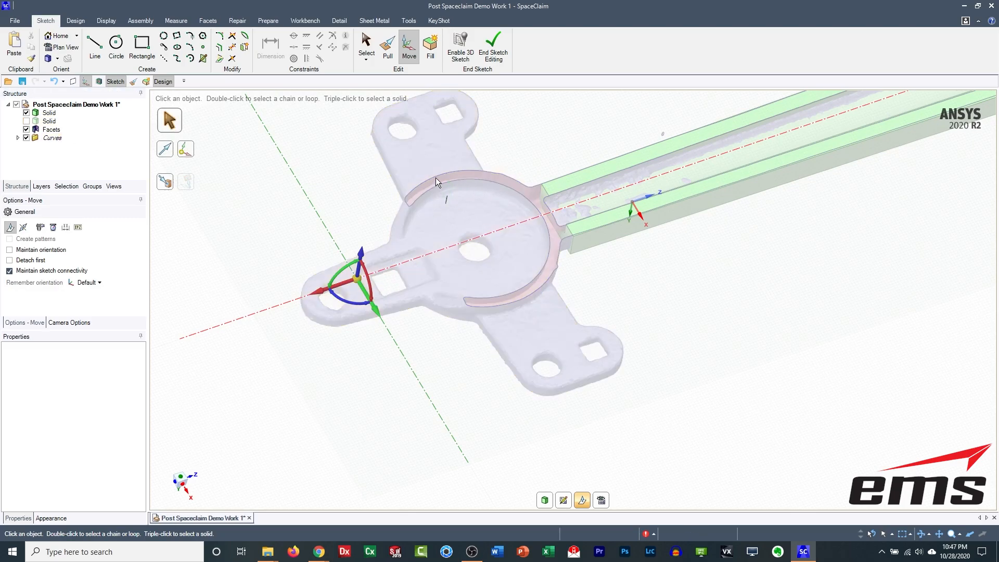
click(602, 500)
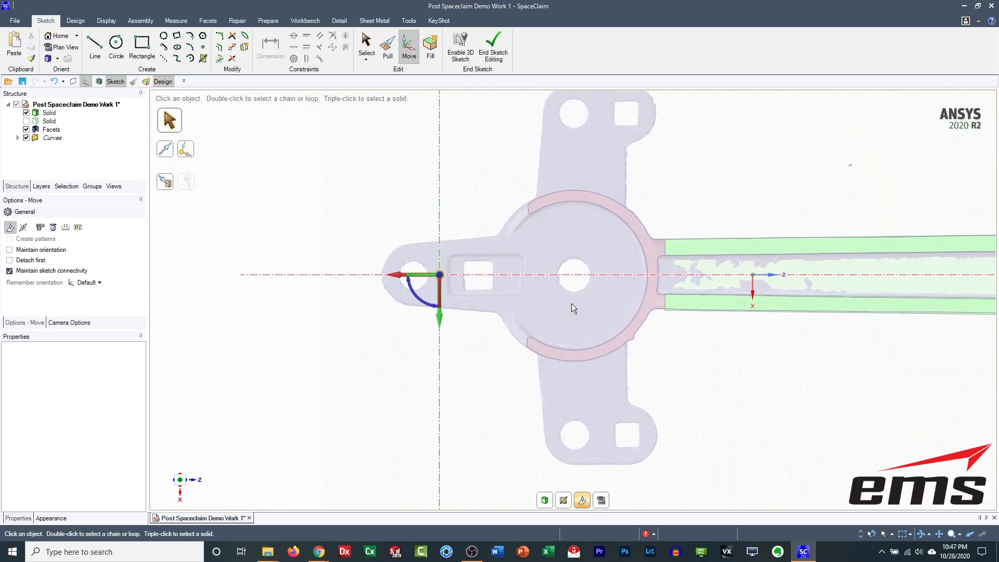
click(26, 121)
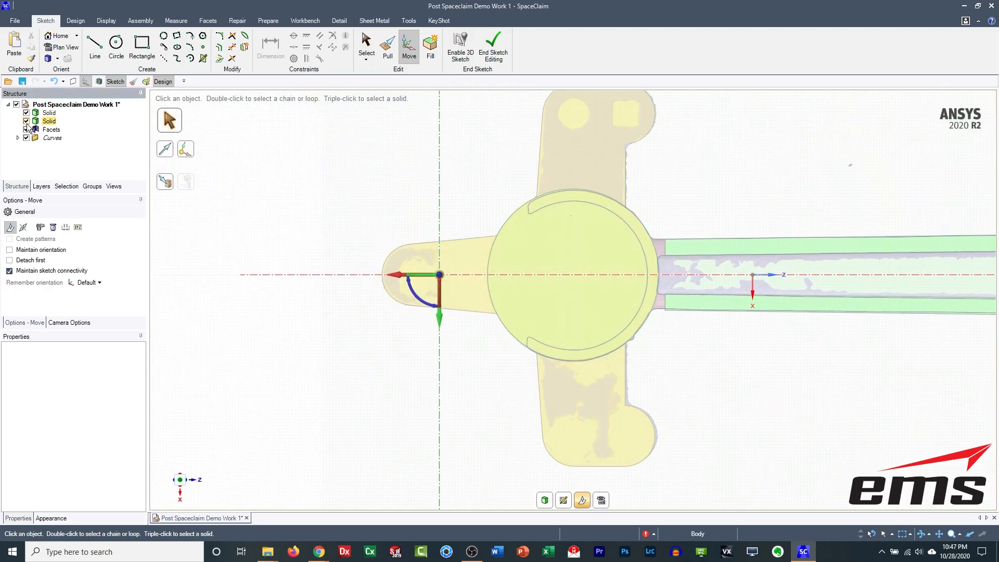
click(28, 131)
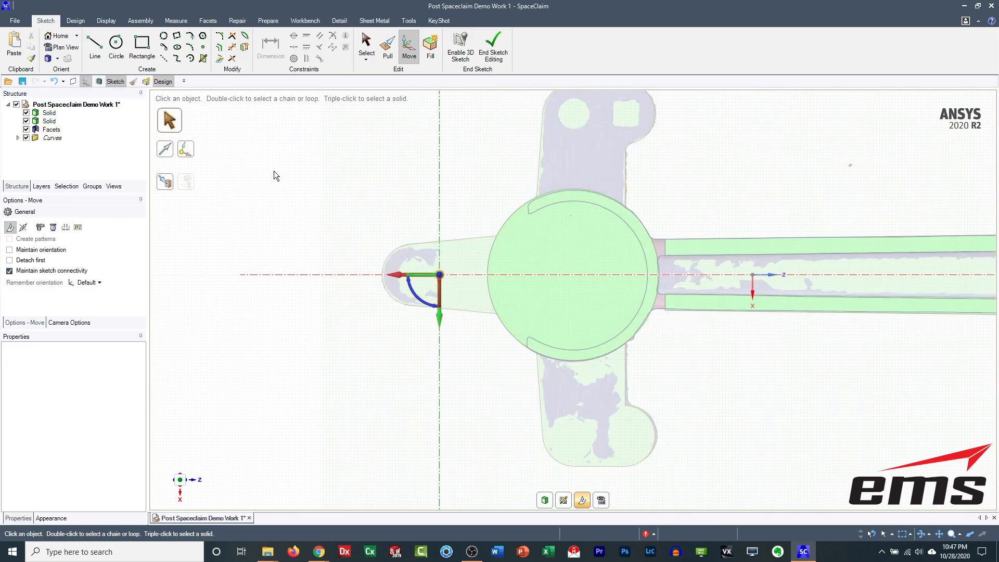
Step: Sketch a circle centred on the hub and reaching the scanned rim's inner edge, and finish the sketch
click(116, 44)
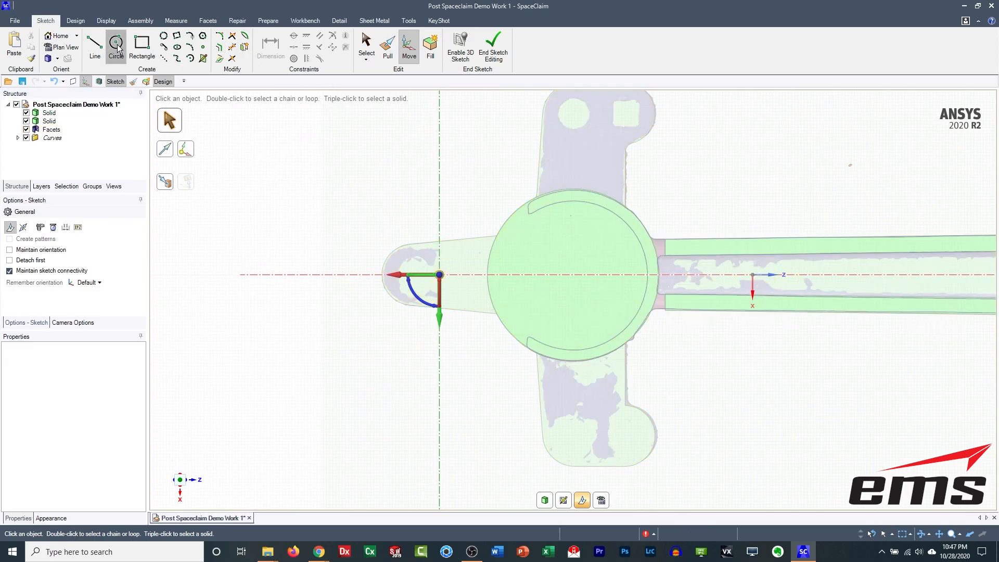
click(573, 275)
click(644, 297)
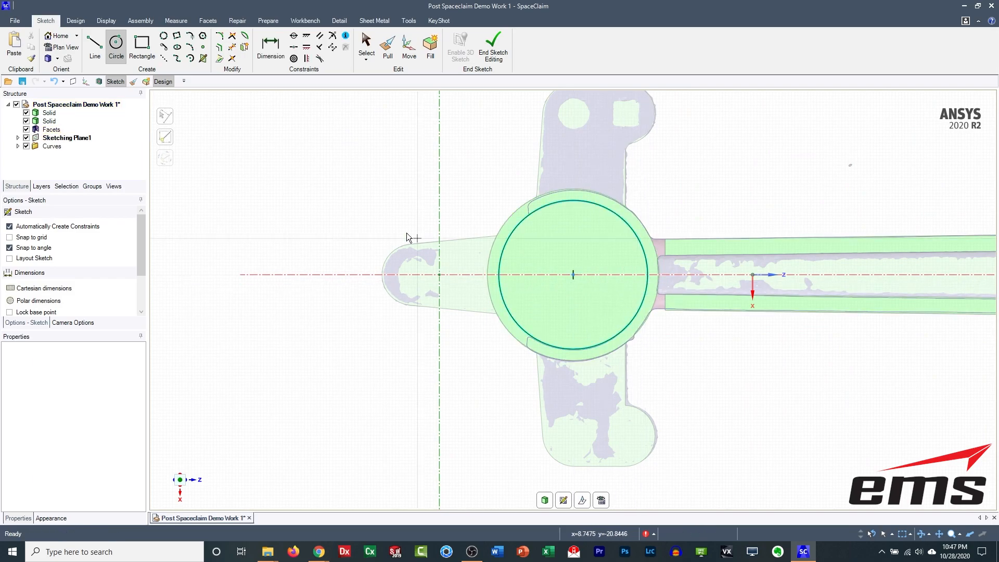
mouse_move(817, 394)
middle_down()
mouse_move(829, 386)
mouse_move(759, 398)
mouse_move(535, 364)
middle_up()
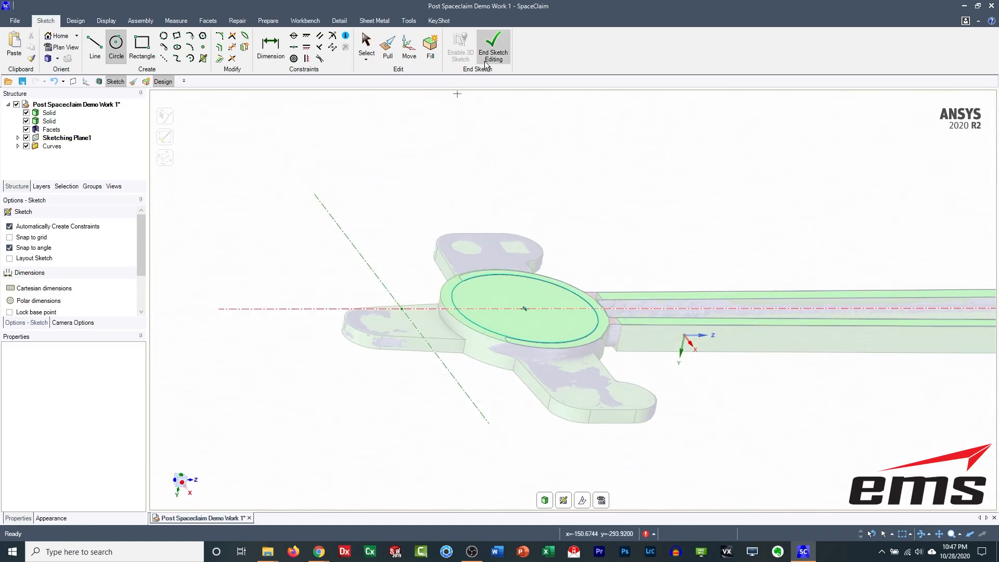
click(488, 45)
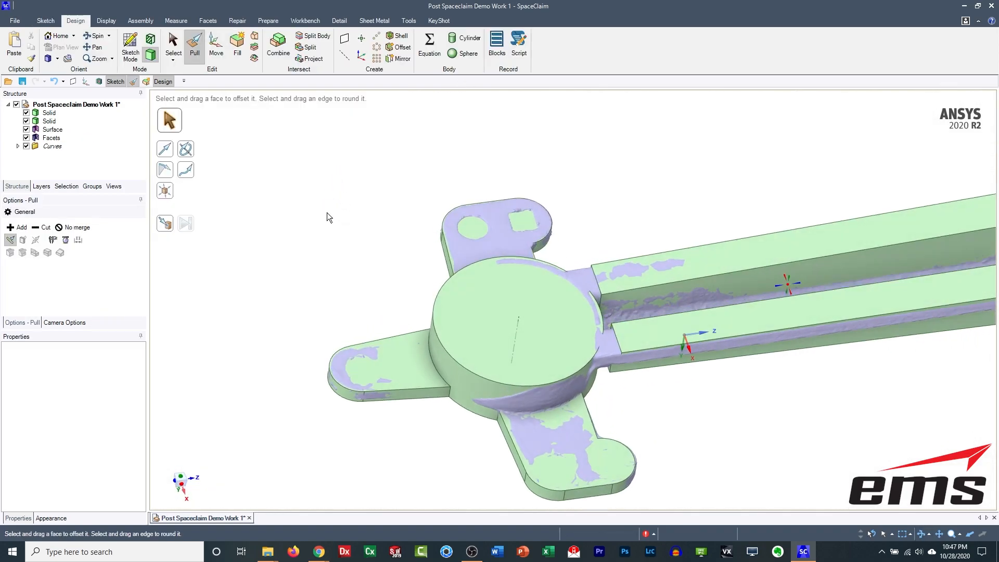
Step: Cut the inner circular surface up to the hub's top face to open a round pocket
click(504, 274)
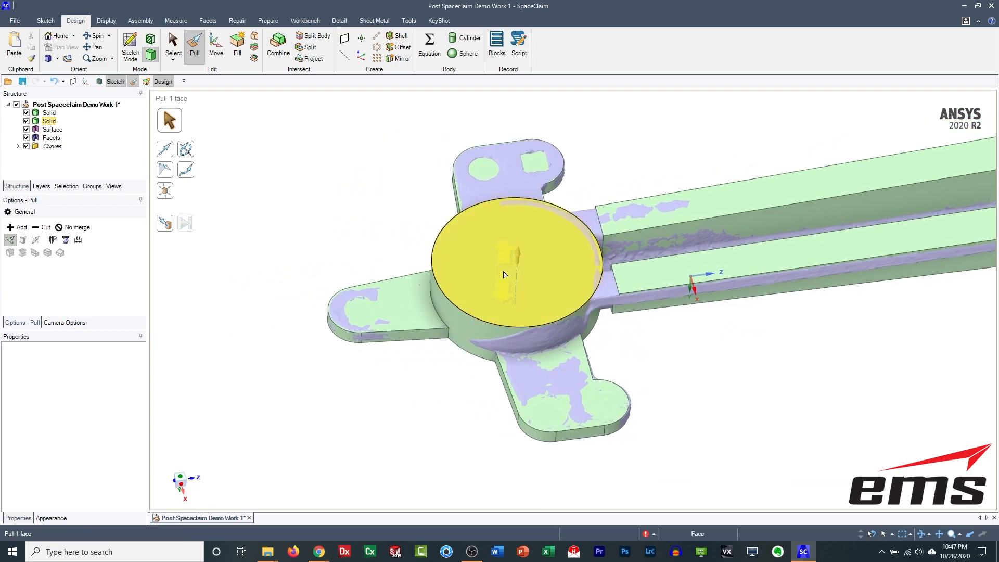
scroll(503, 275, down, 1)
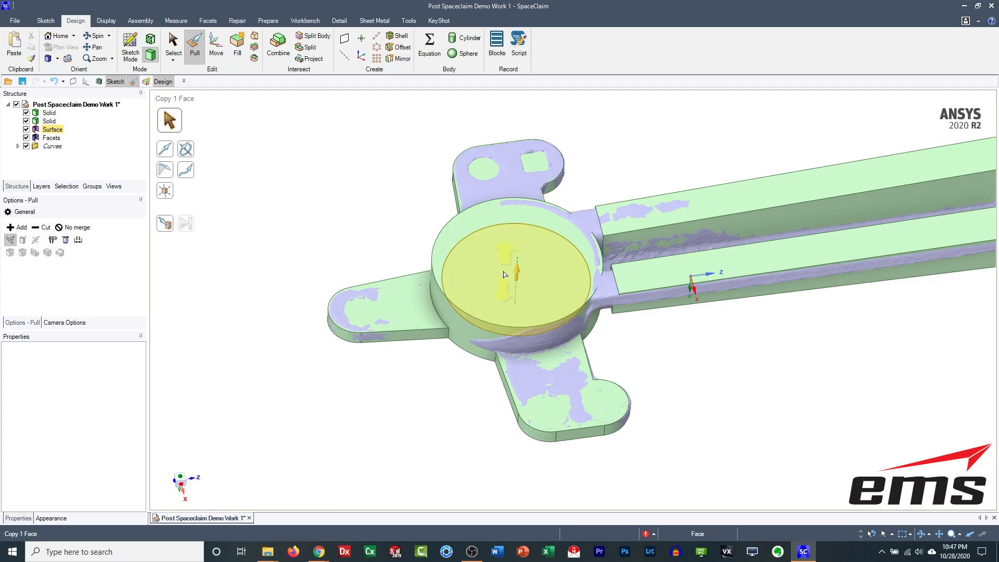
click(503, 274)
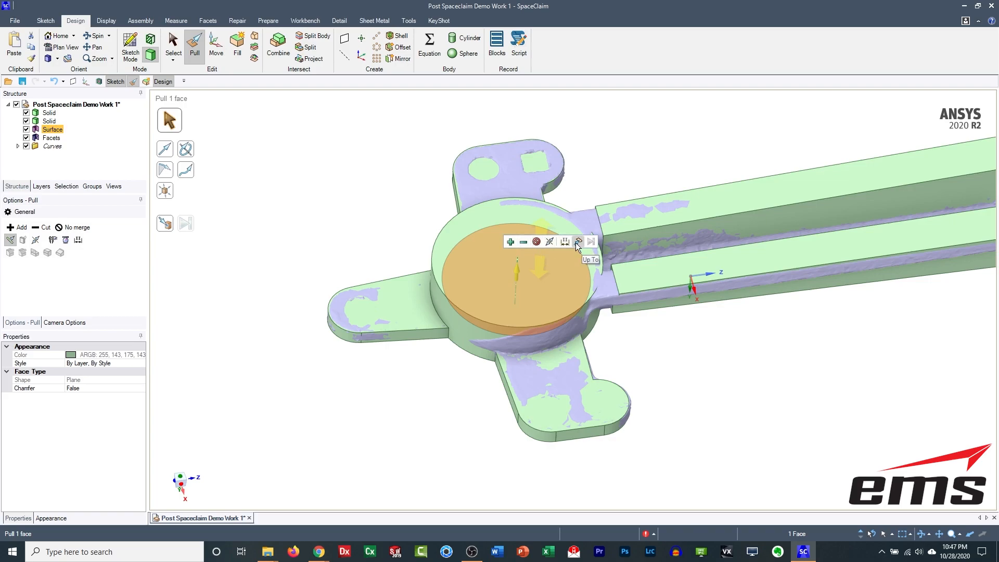
click(524, 241)
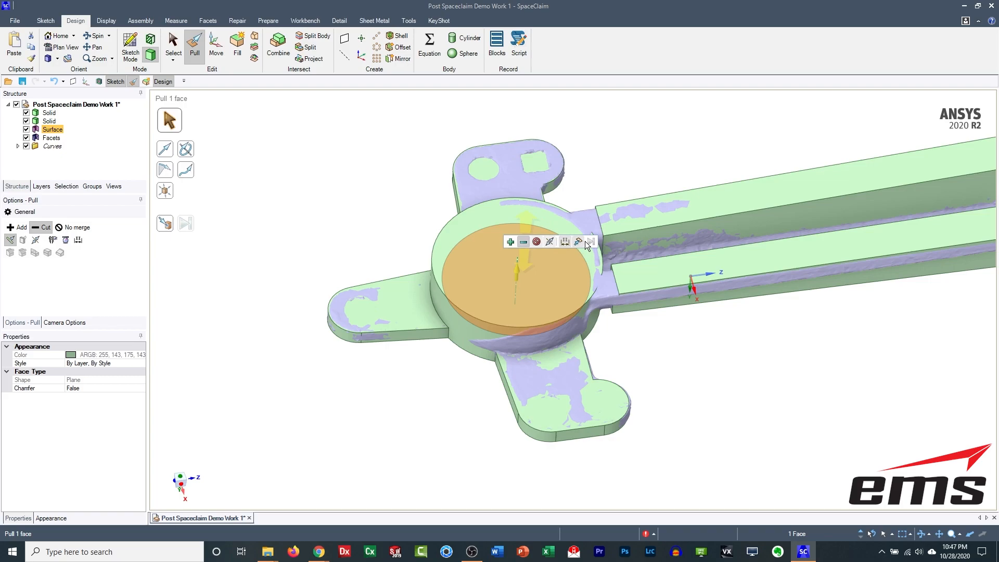
click(579, 242)
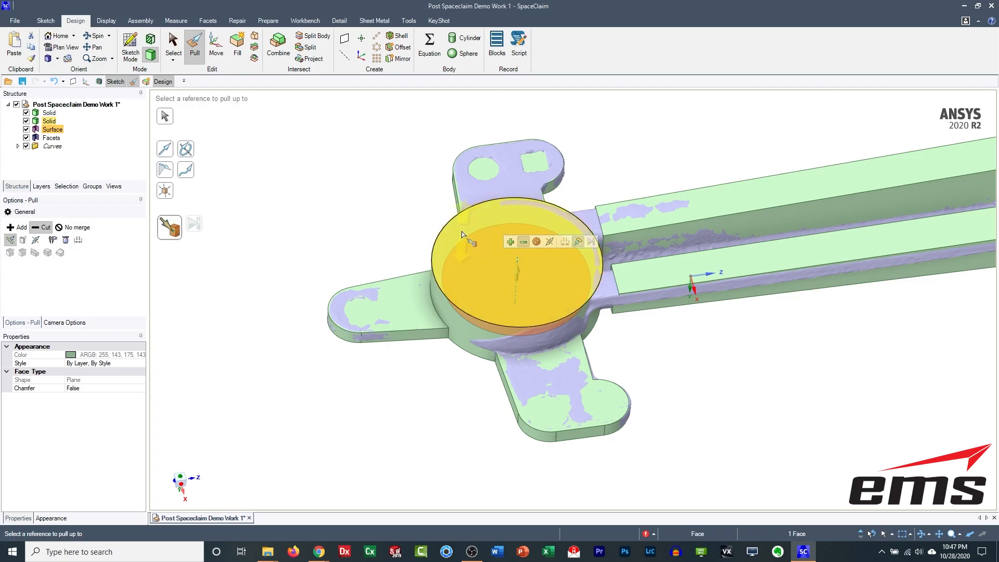
click(462, 235)
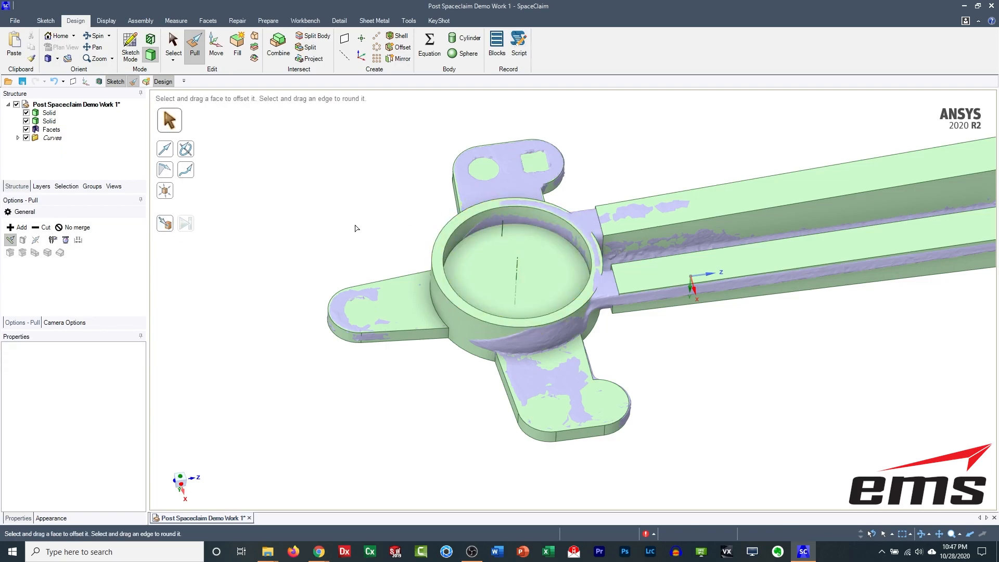
Step: Cut the pocket floor down to the level of the narrow arm's face
click(490, 258)
click(489, 257)
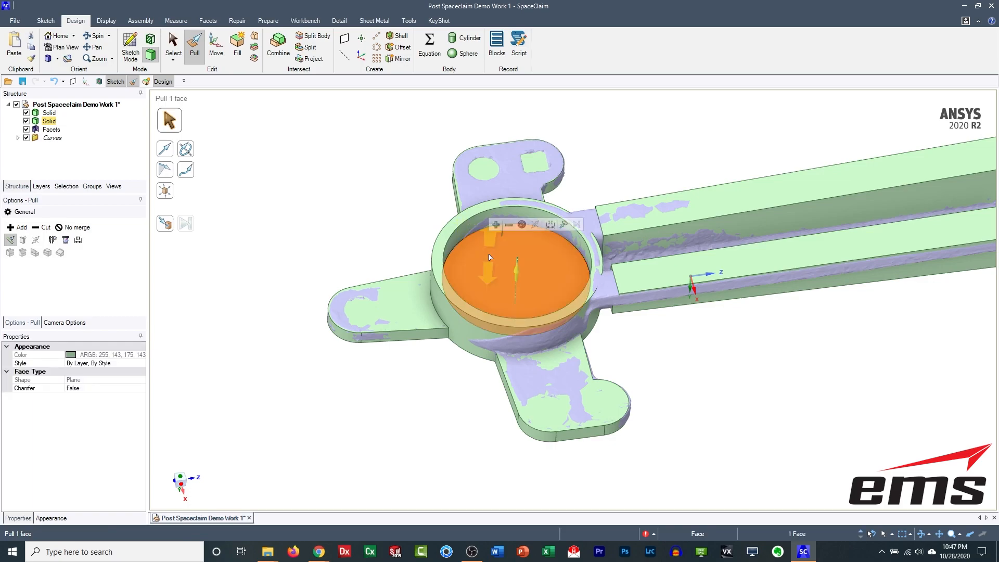
click(508, 224)
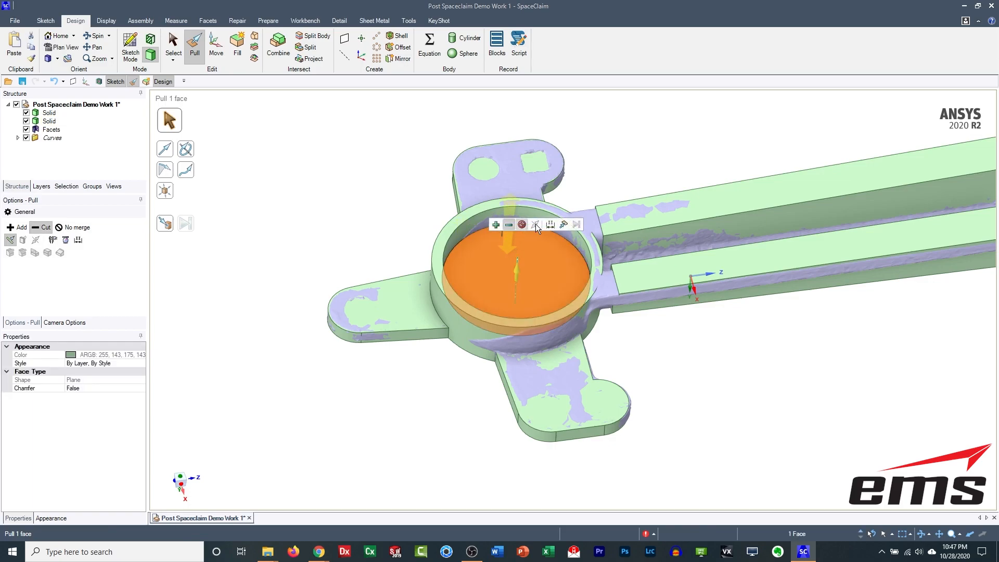
click(564, 225)
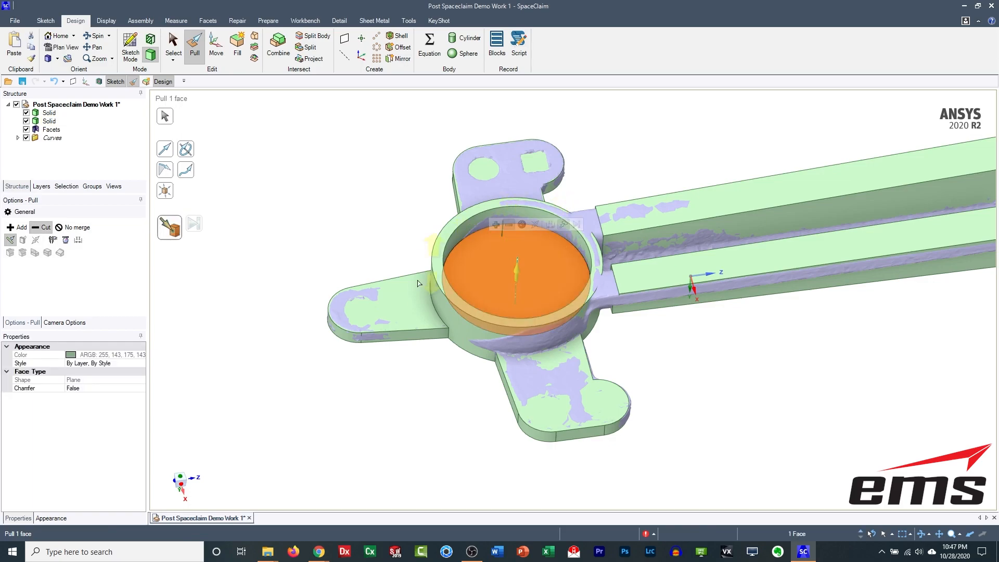
click(387, 262)
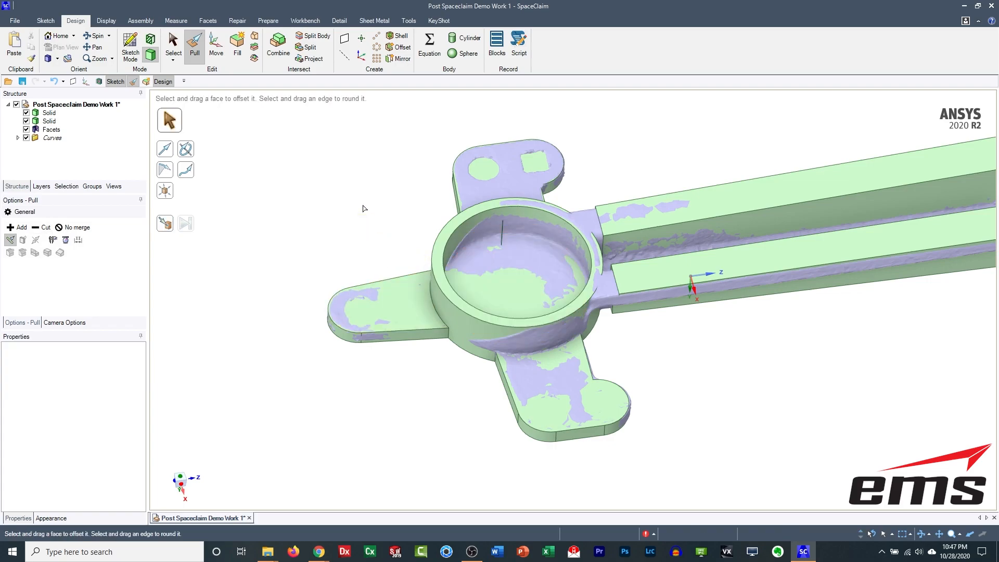
Step: Hide the bracket solid to expose the sloped rim of the scanned hub and clear the selection
middle_drag(579, 219, 582, 246)
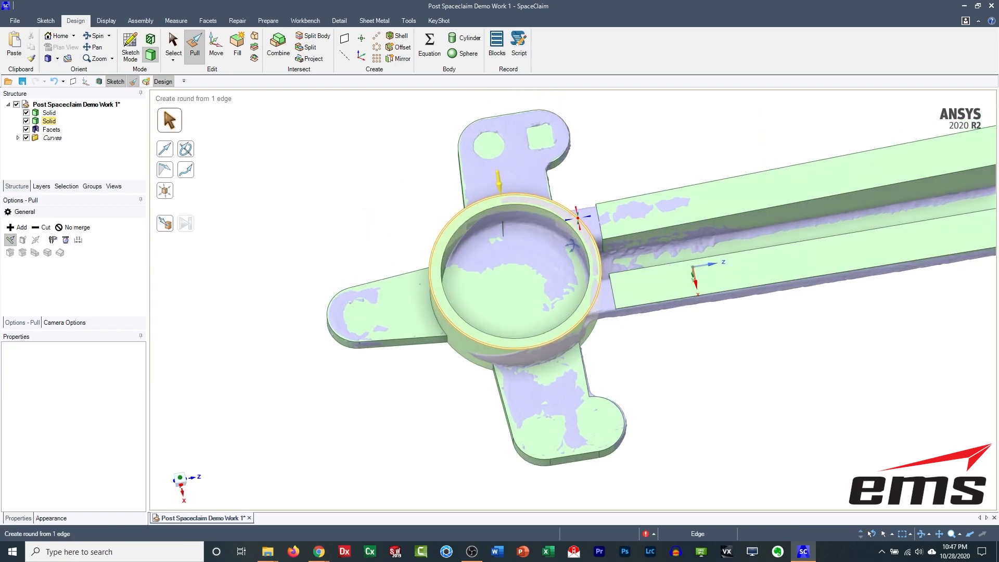
middle_drag(539, 222, 562, 184)
click(578, 241)
click(486, 329)
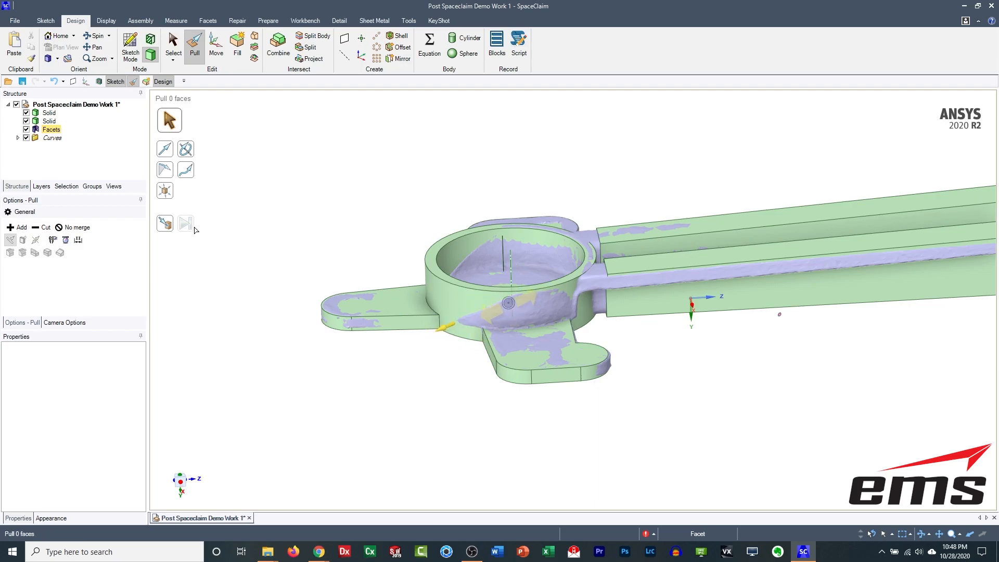
click(26, 120)
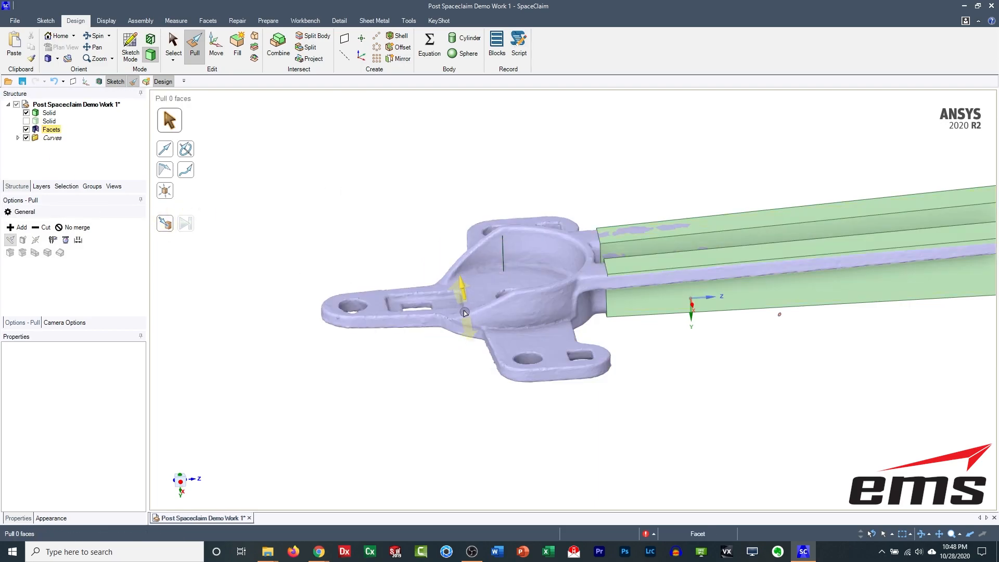
click(505, 143)
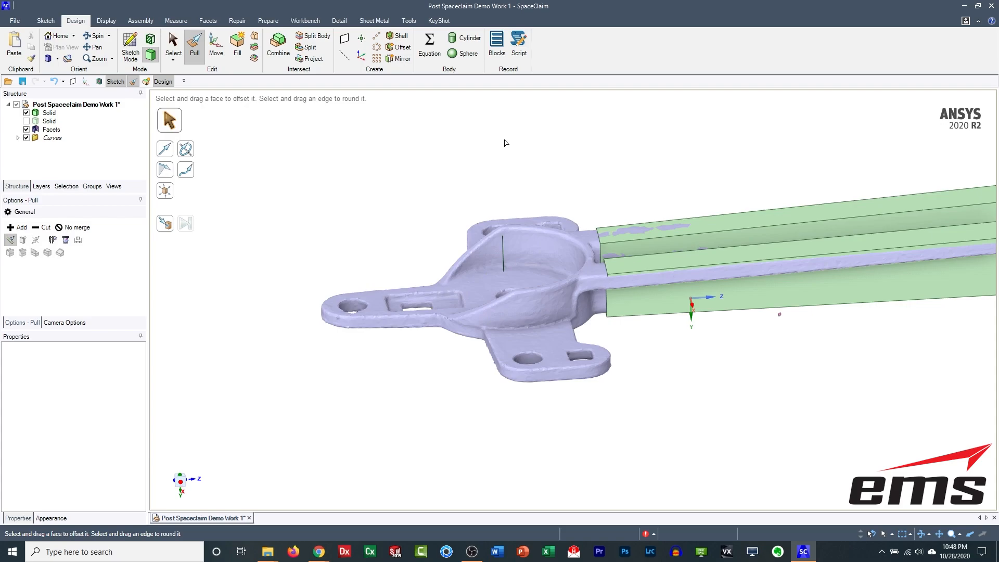
Step: Orient the scan to a side view, hide the channel solid, and start a sketch on the post's lengthwise mid-plane
key(h)
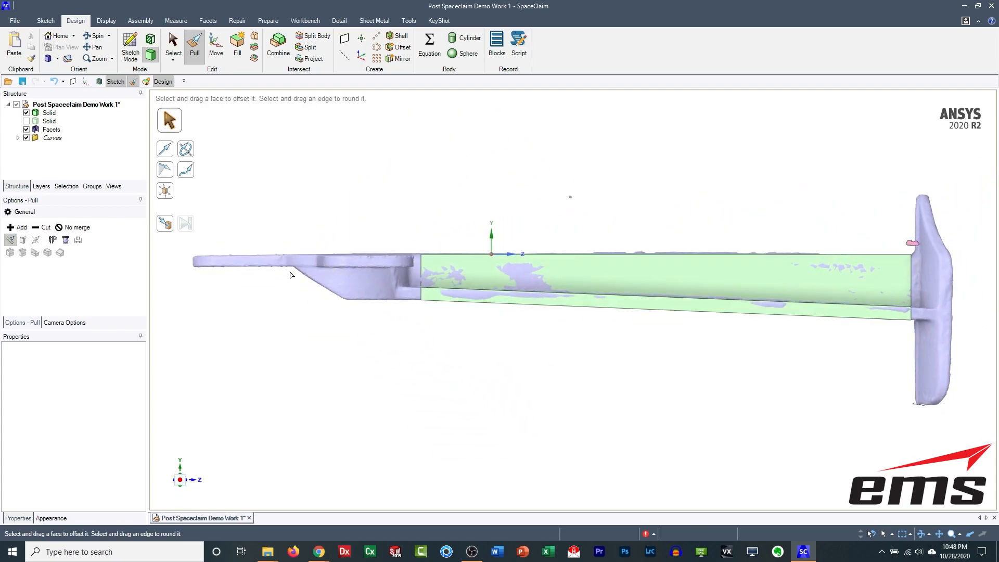
shift+middle_drag(296, 318, 543, 323)
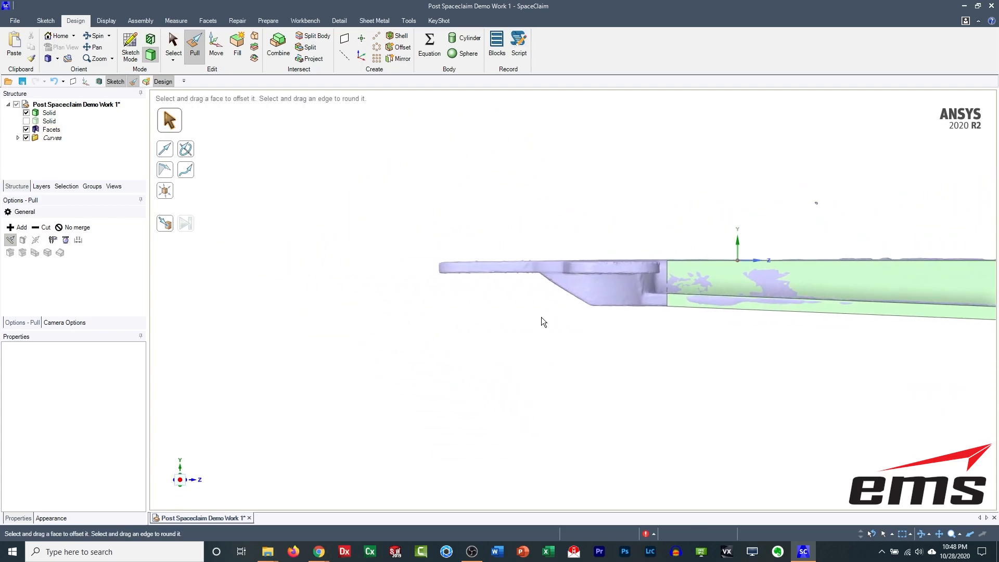
scroll(543, 323, up, 3)
scroll(667, 326, down, 3)
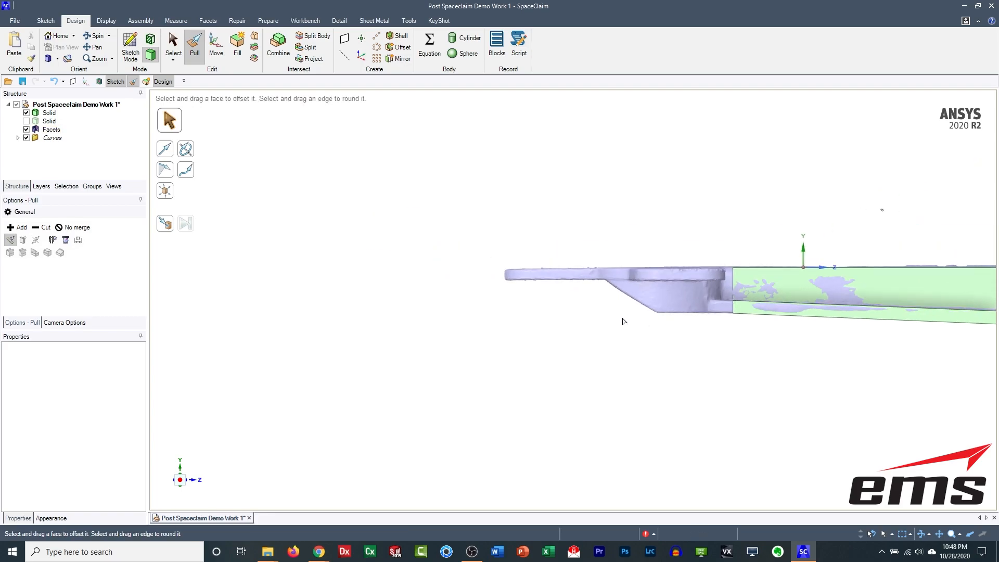
shift+middle_drag(623, 321, 528, 311)
scroll(589, 336, up, 2)
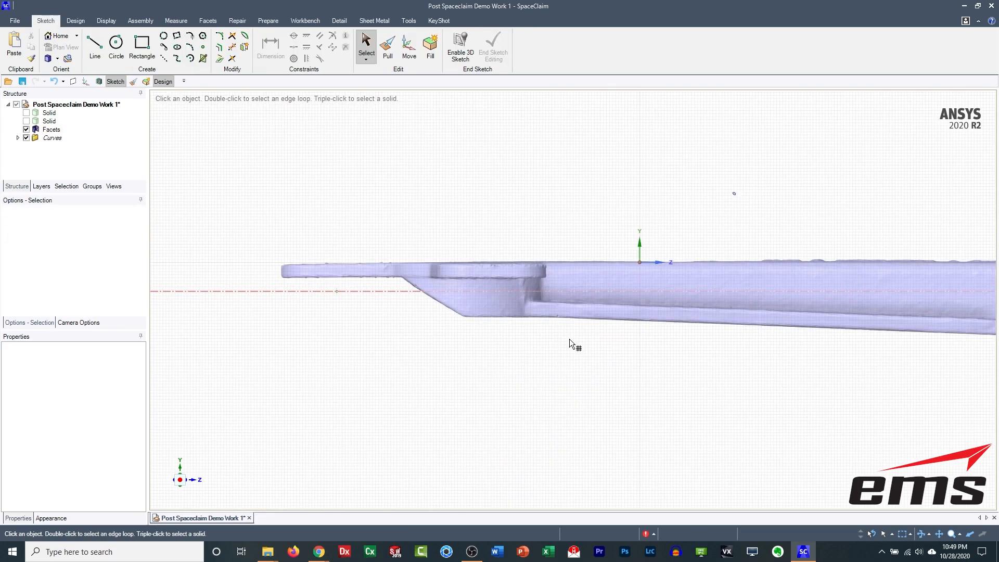
click(435, 356)
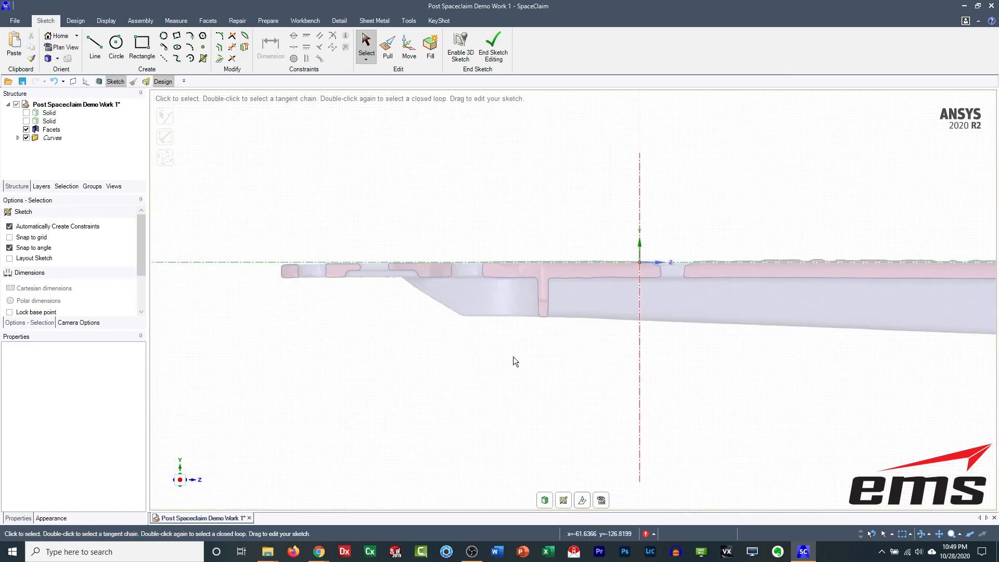
Step: Move the sketch plane sideways from the mid-plane until it cuts the side arm just outside the hub
mouse_move(515, 327)
middle_down()
mouse_move(497, 328)
mouse_move(539, 339)
mouse_move(568, 325)
middle_up()
scroll(568, 325, down, 1)
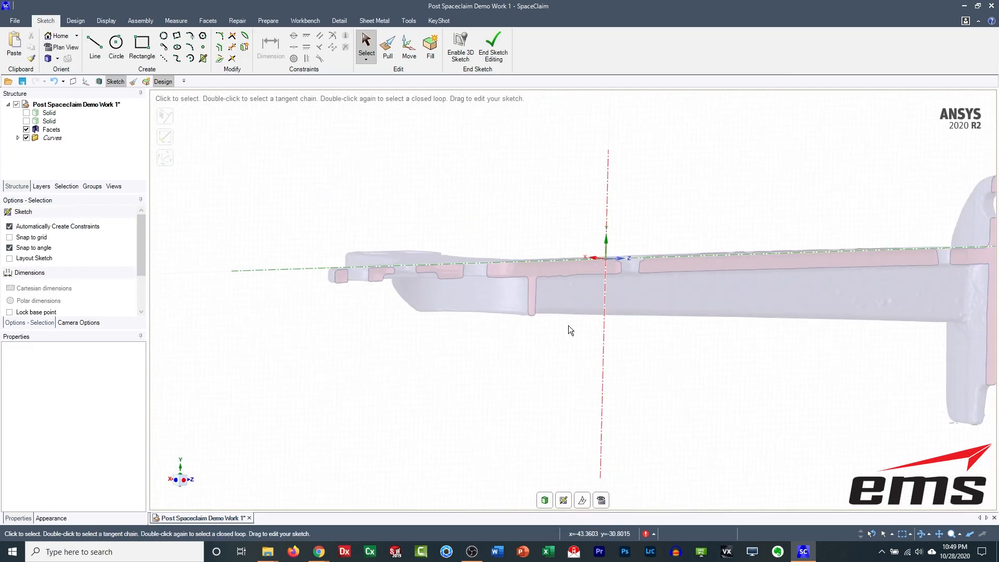
click(582, 499)
middle_drag(591, 361, 591, 335)
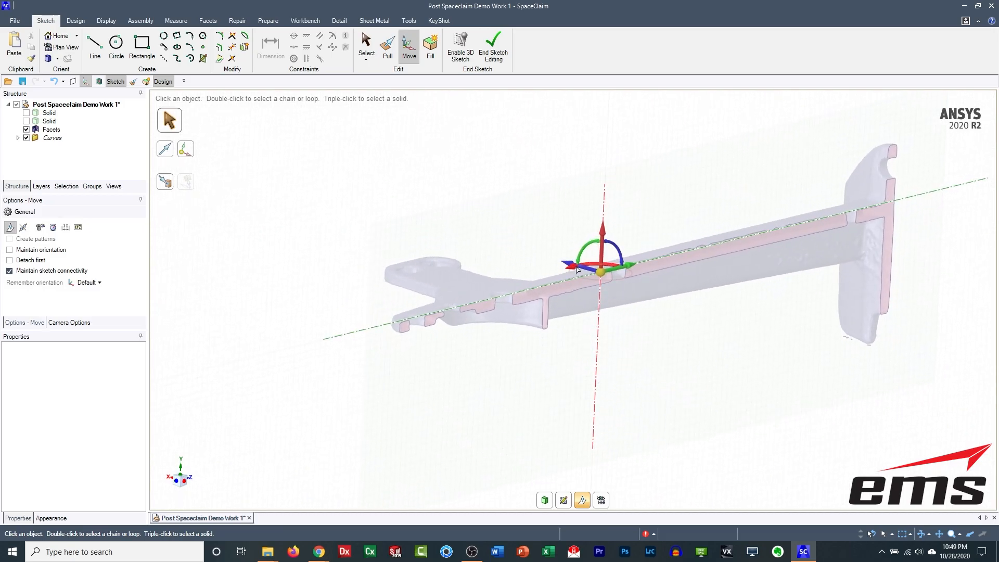
mouse_move(571, 266)
mouse_down()
mouse_move(585, 310)
mouse_move(588, 291)
mouse_move(620, 296)
mouse_up()
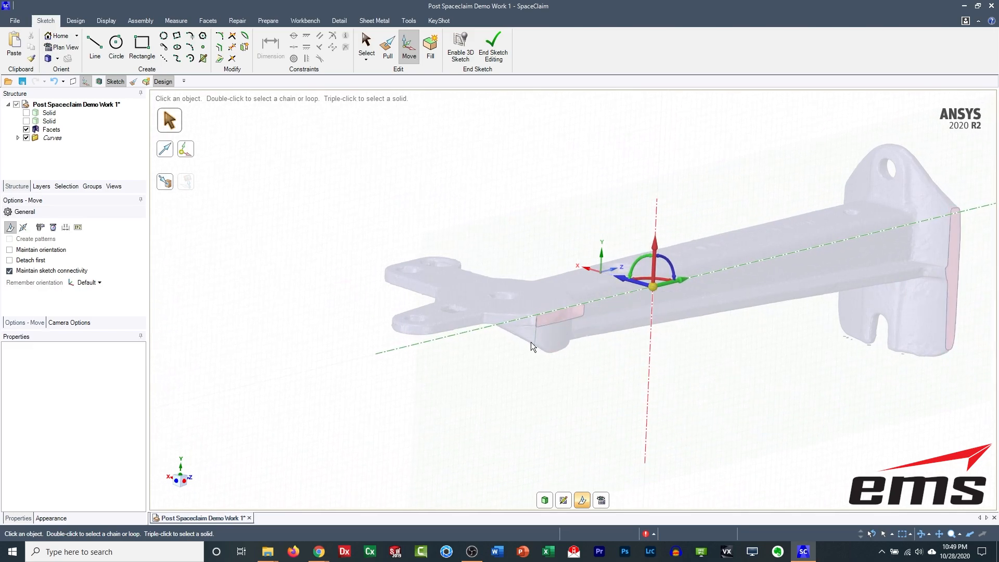
Step: View the sketch plane in plan, show the bracket solid and hide the scan mesh
click(601, 501)
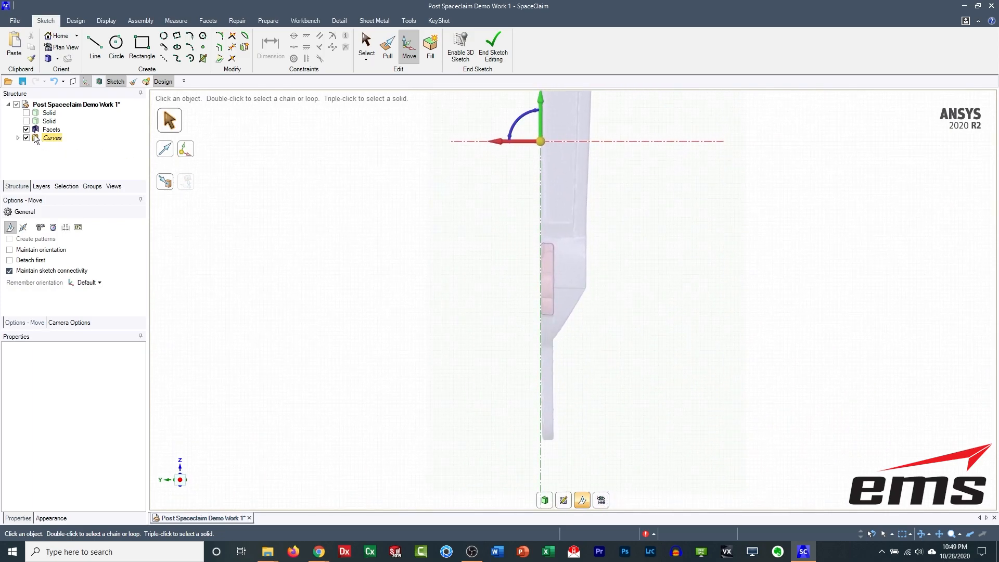
click(26, 122)
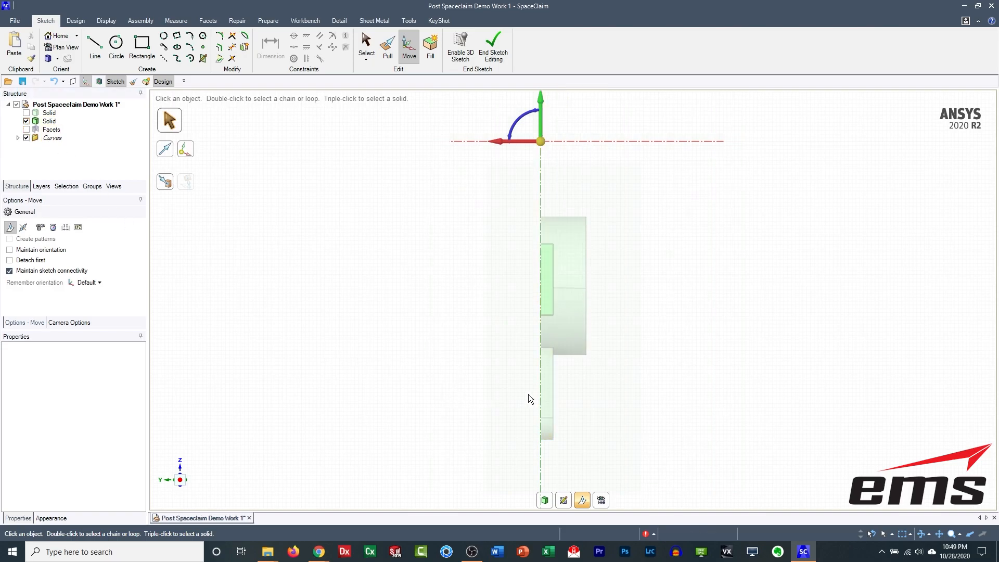
scroll(555, 307, up, 4)
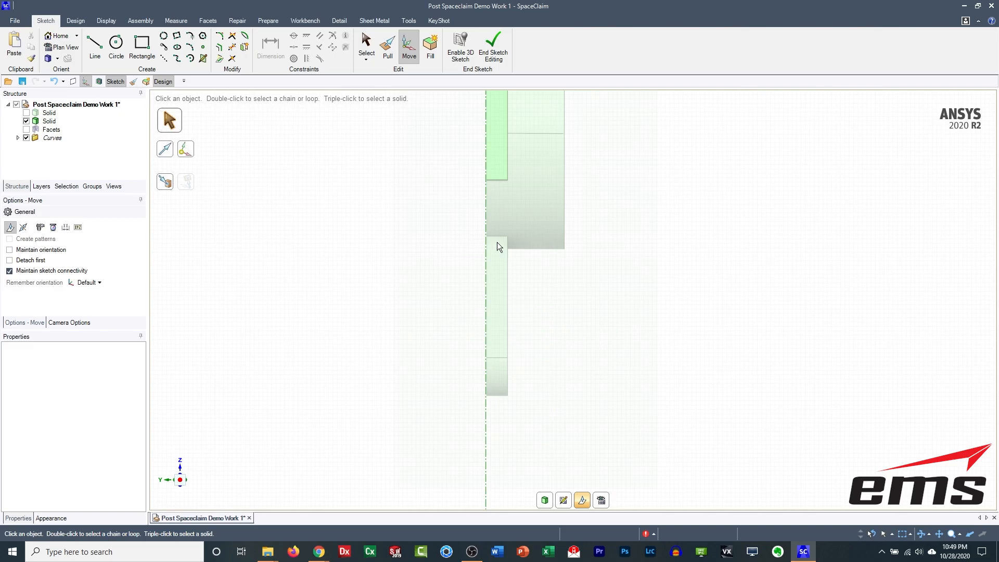
Step: Project the lower arm's straight outer edge onto the sketch plane, then hide the bracket solid and show the scan mesh
click(220, 59)
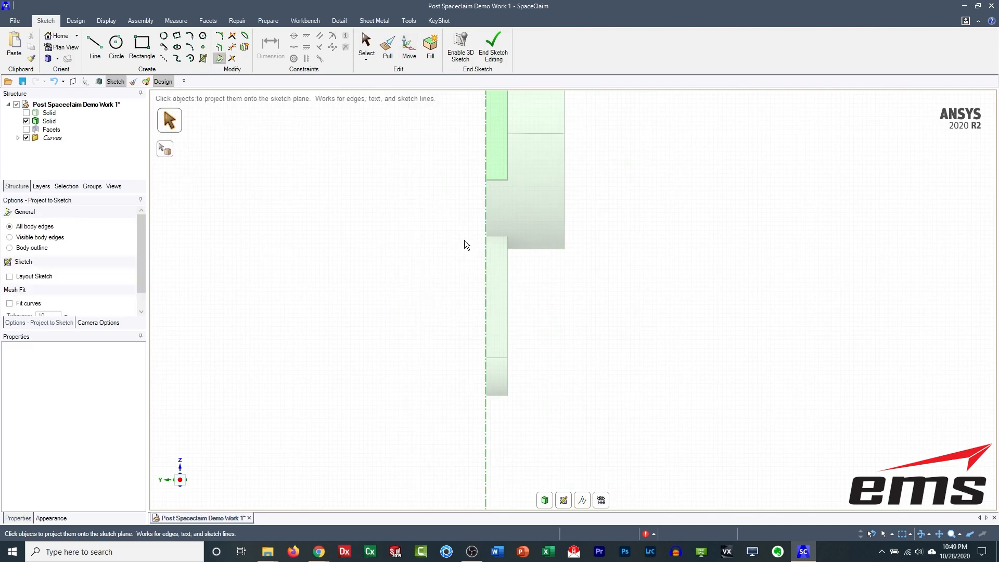
click(509, 298)
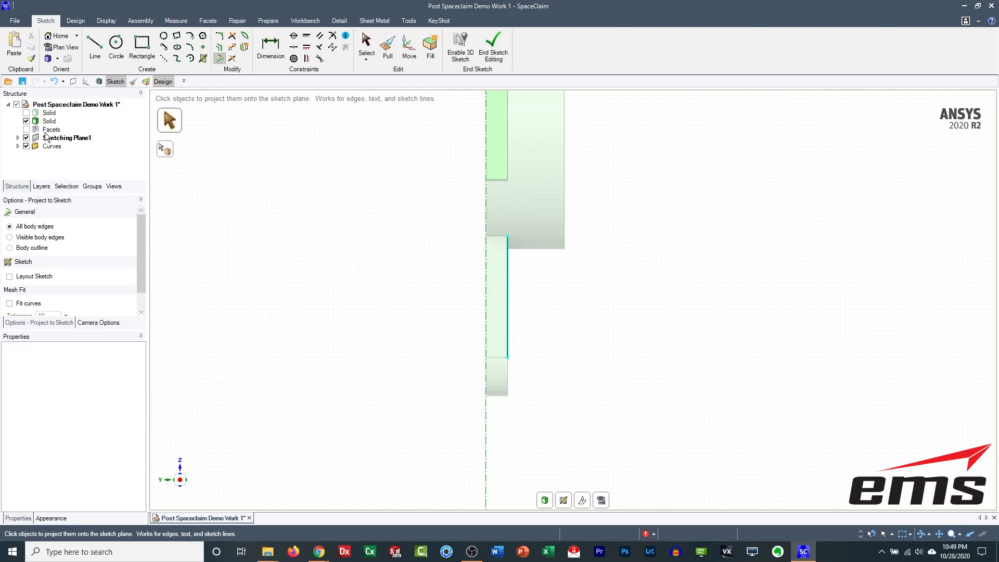
click(26, 121)
click(26, 129)
ctrl+middle_drag(583, 172, 564, 237)
Step: Sketch a line along the scanned hub's slope and continue around outside the part with a vertical side about 201 mm long
click(94, 46)
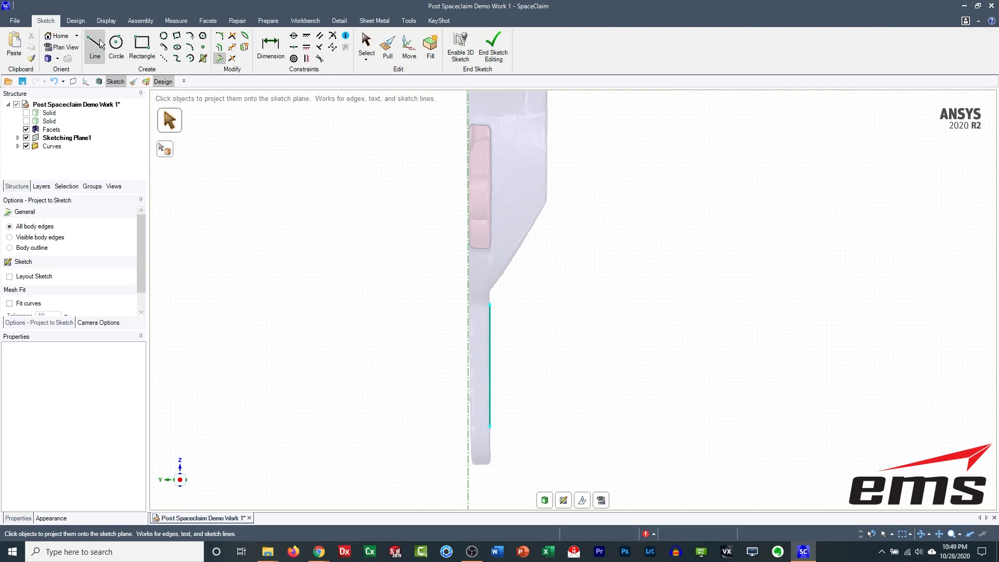
click(495, 285)
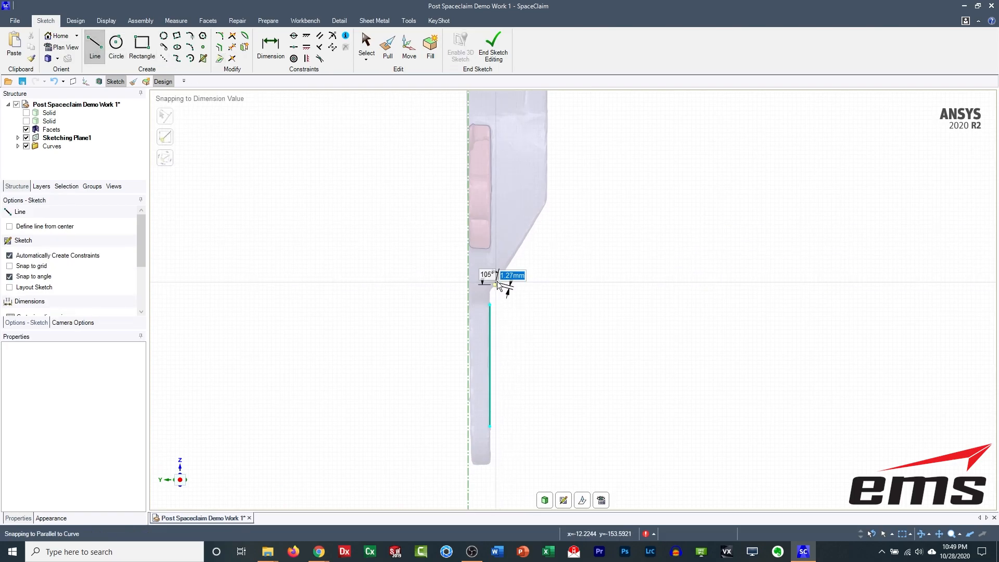
click(588, 139)
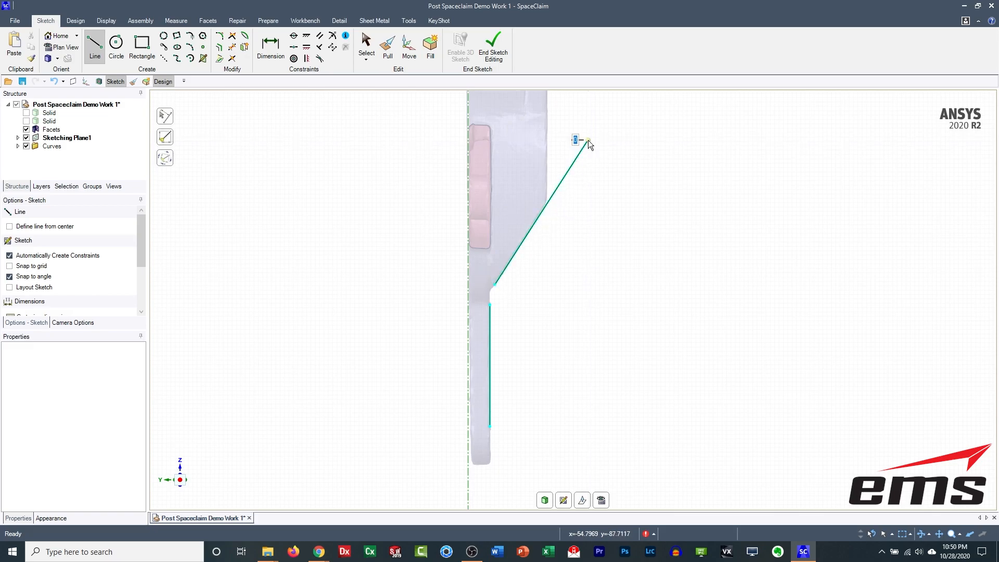
click(673, 141)
ctrl+middle_drag(616, 397, 585, 230)
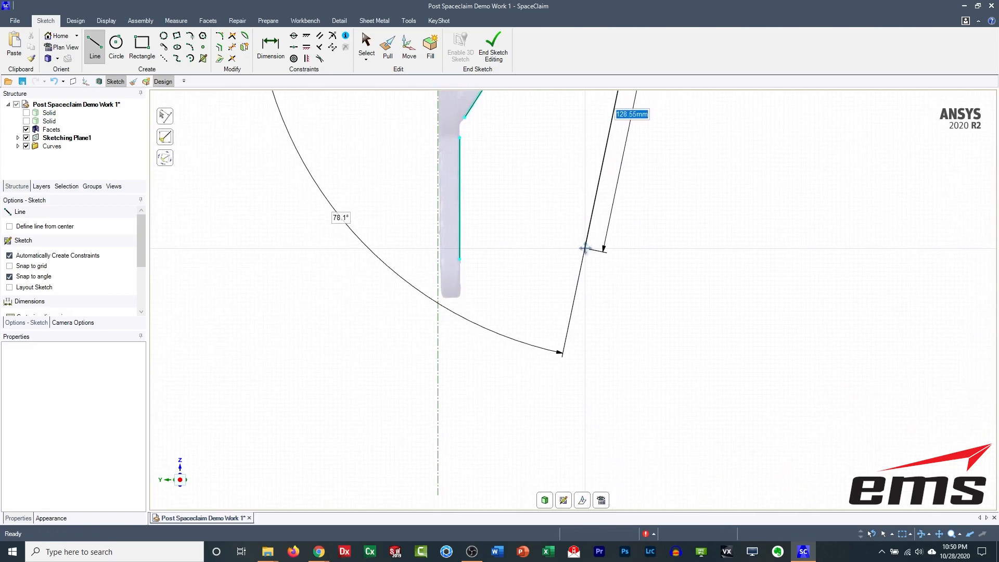
scroll(650, 310, down, 4)
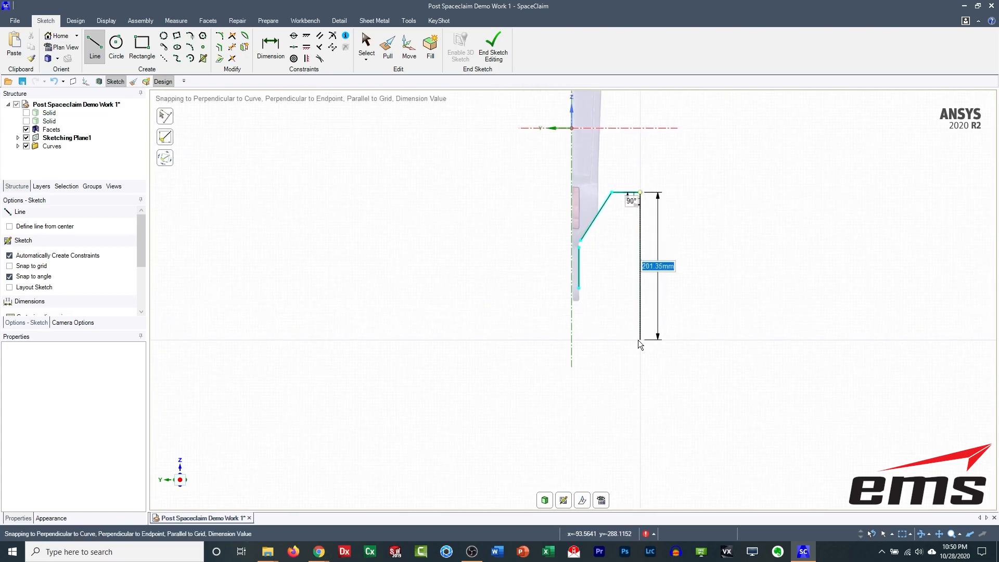
click(639, 339)
click(587, 339)
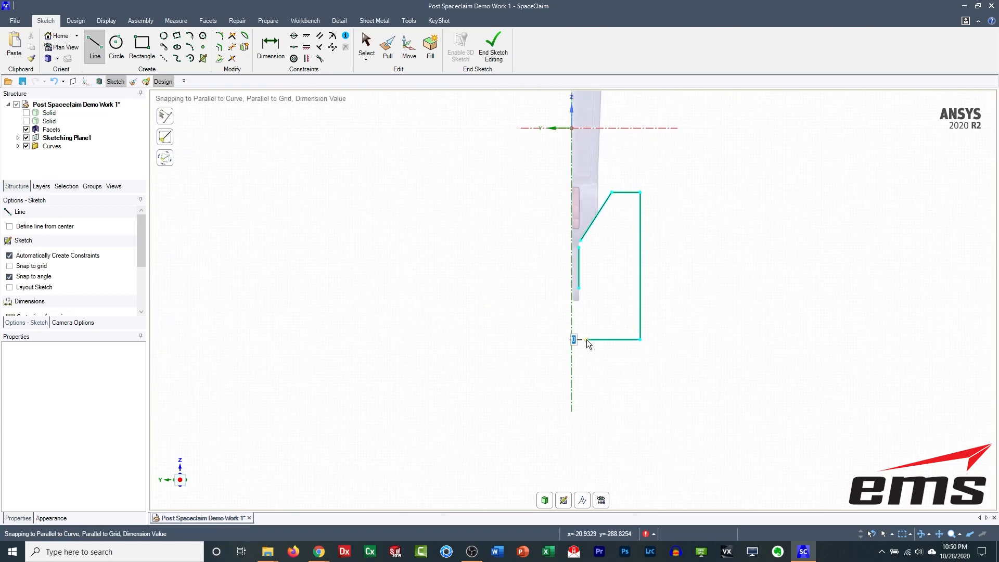
key(Escape)
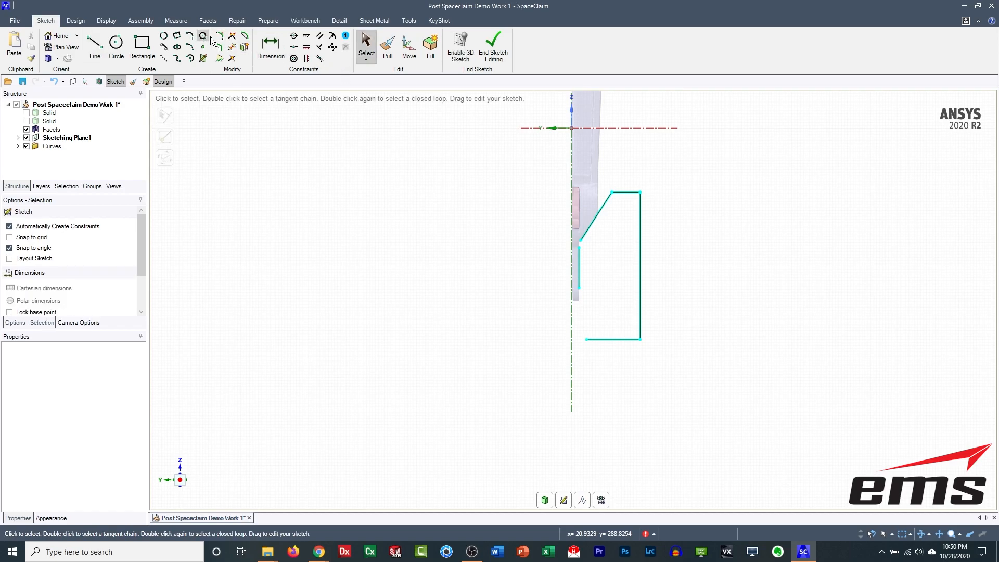
Step: Join the projected edge to the sloped line and to the profile's lower line at corners, closing the profile
click(232, 36)
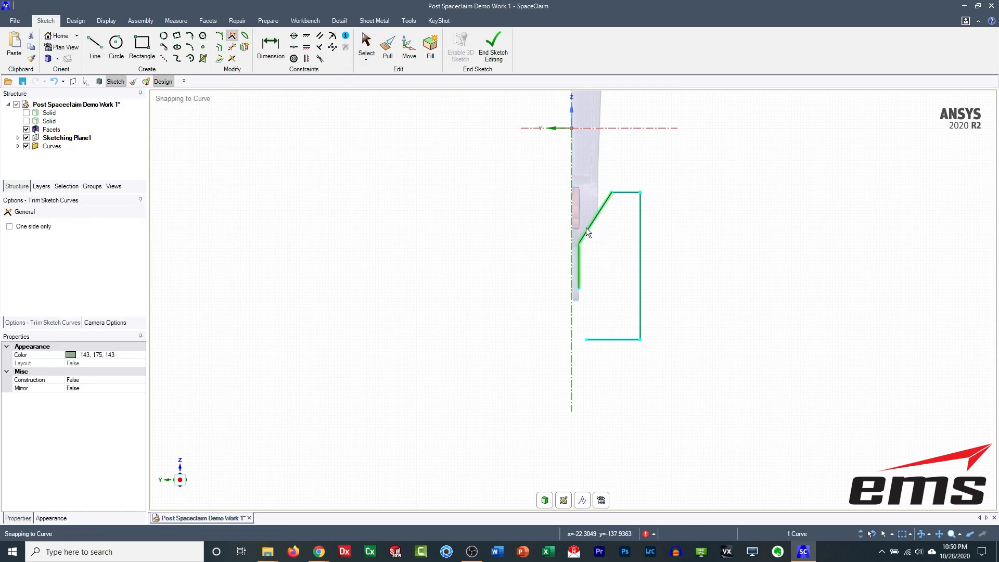
click(579, 272)
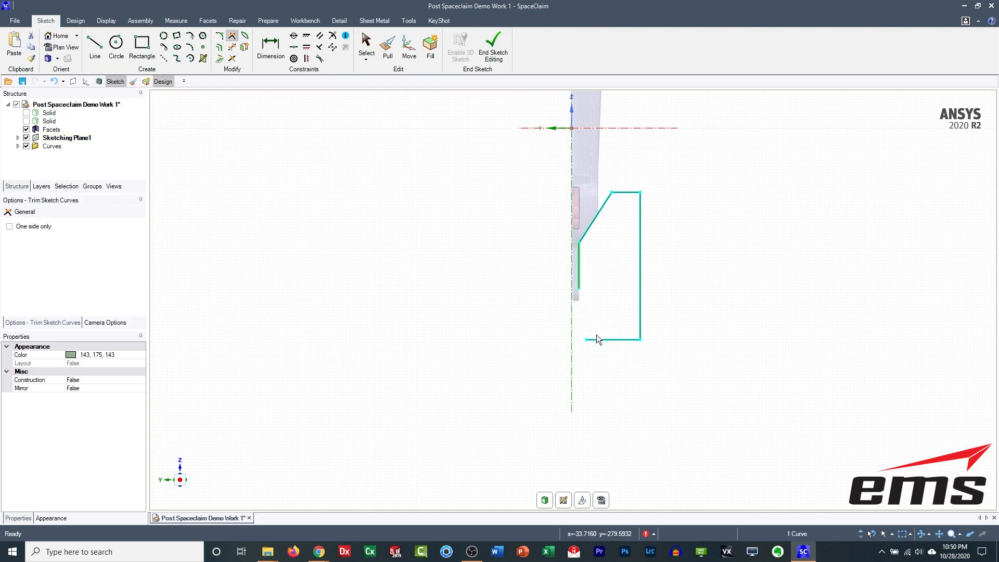
click(597, 339)
Step: Show the bracket solid together with the closed profile in an angled view
middle_drag(729, 311, 678, 323)
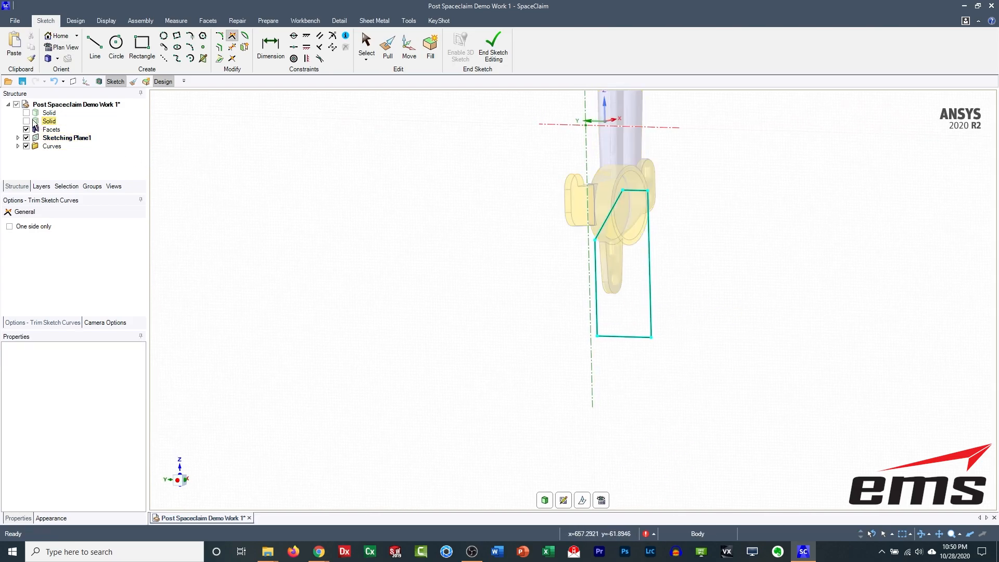
click(562, 293)
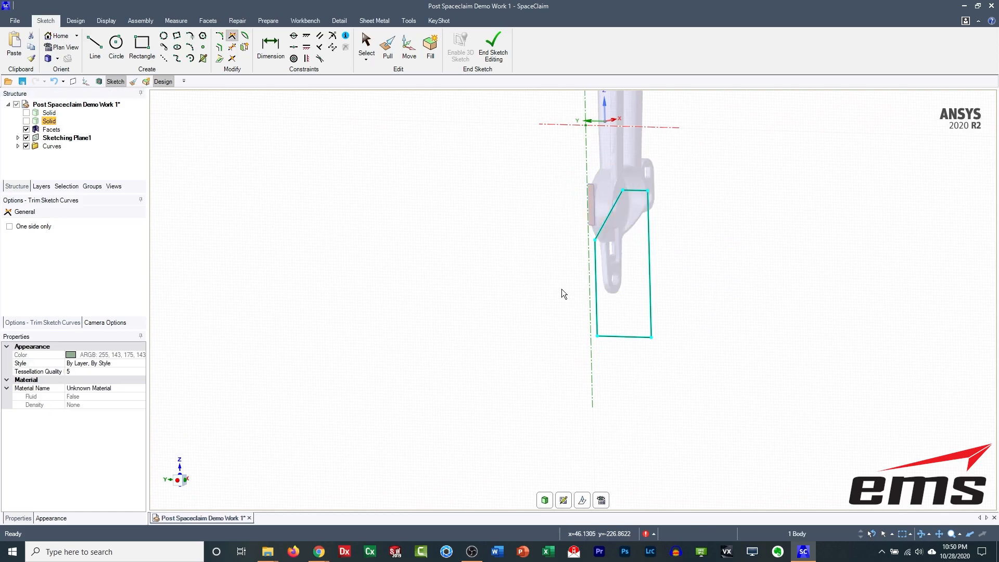
click(27, 122)
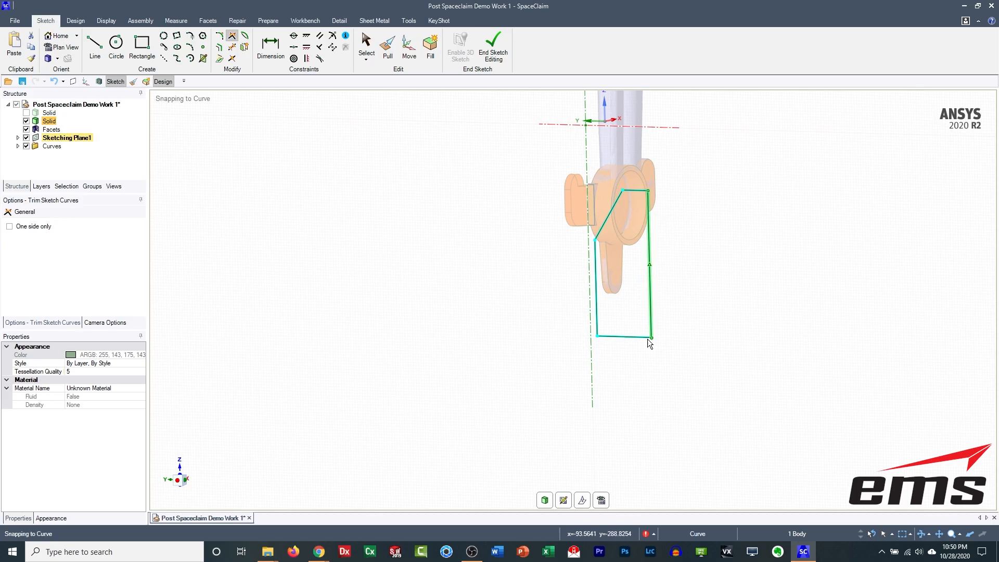
scroll(499, 310, up, 2)
scroll(499, 311, down, 3)
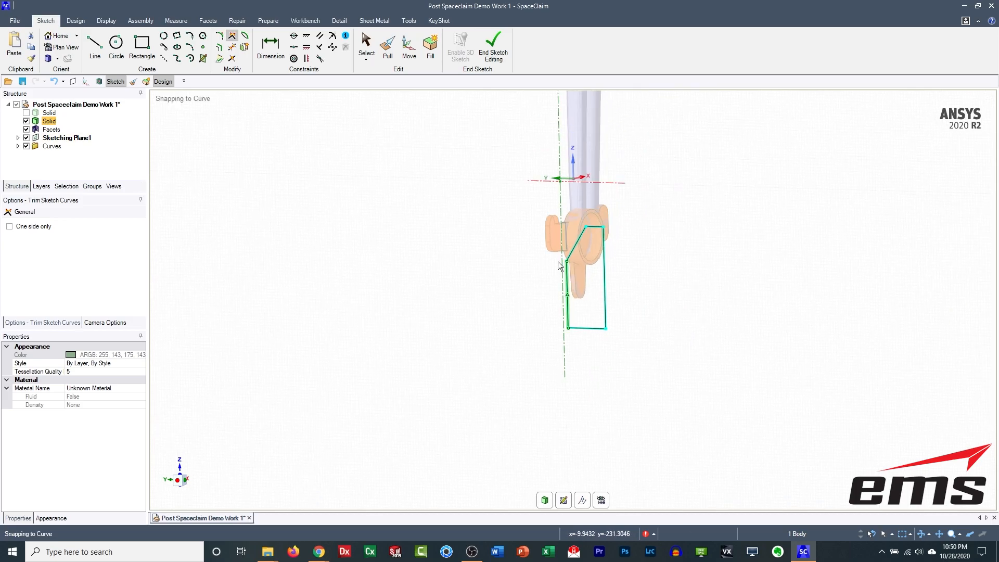
Step: Hide the scan mesh and pull the closed profile as a cut across the hub to slope its raised rim
key(p)
mouse_move(527, 286)
middle_down()
mouse_move(541, 332)
mouse_move(672, 205)
mouse_move(783, 235)
middle_up()
scroll(514, 255, up, 3)
middle_drag(590, 237, 661, 247)
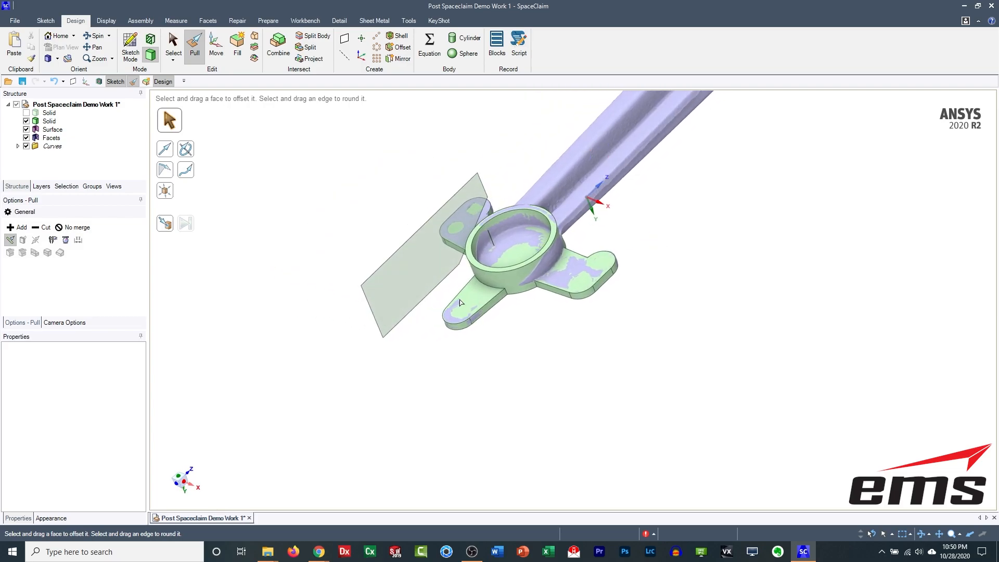
click(26, 137)
click(411, 262)
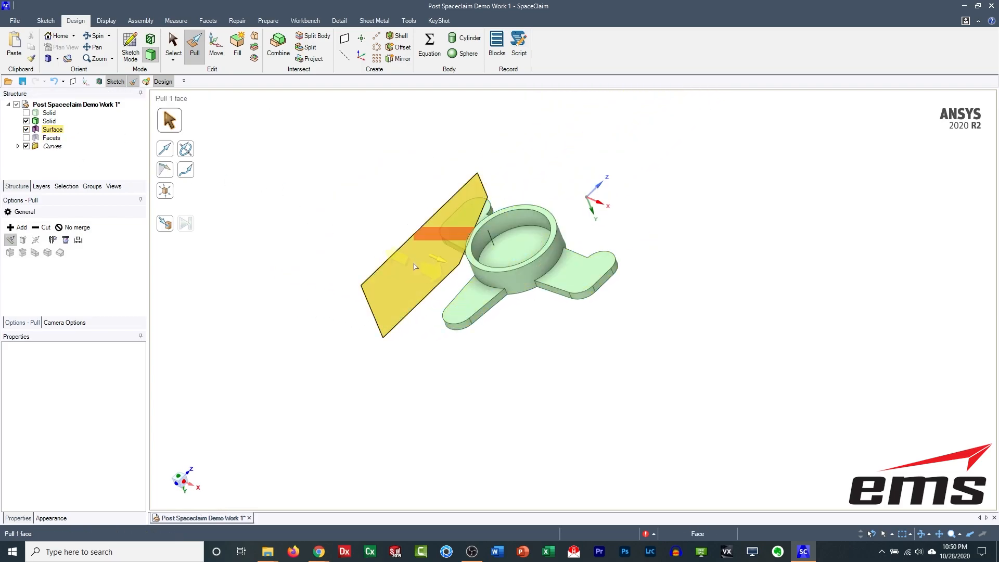
click(415, 266)
click(434, 234)
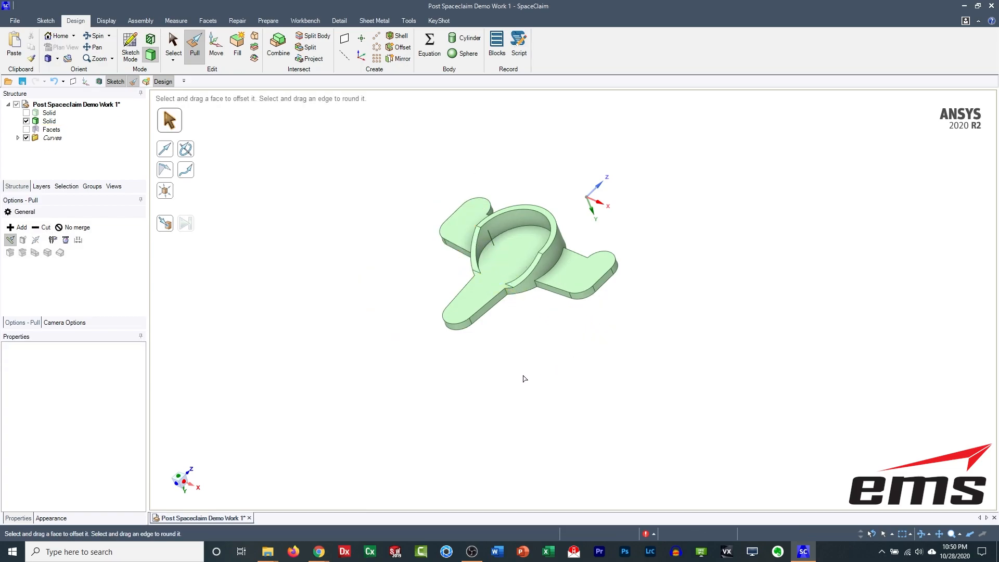
Step: Show the channel solid and the scan mesh, and compare the sloped hub rim and channel end with the scan
click(26, 113)
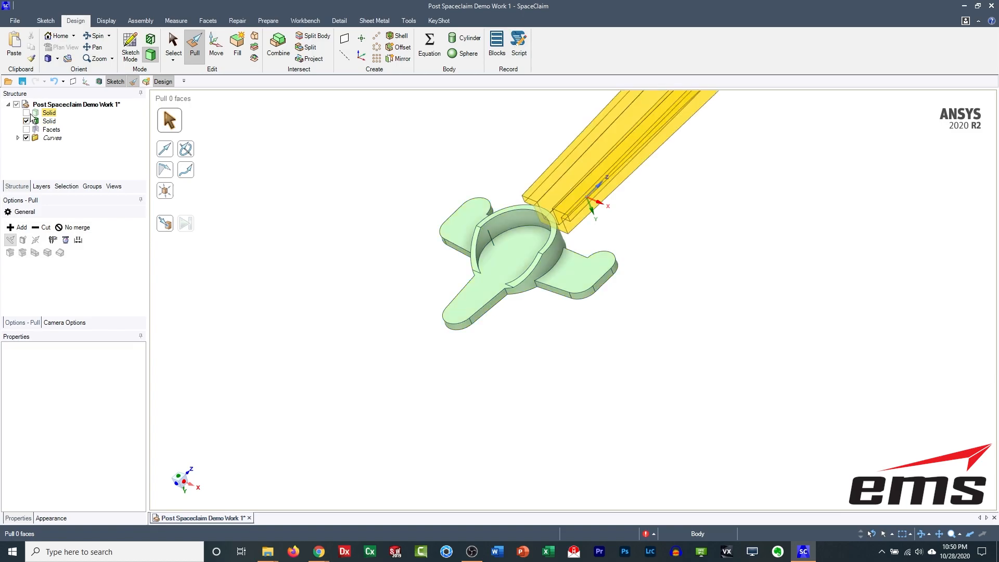
shift+middle_drag(606, 327, 511, 383)
click(26, 129)
mouse_move(585, 283)
middle_down()
mouse_move(613, 283)
mouse_move(605, 299)
middle_up()
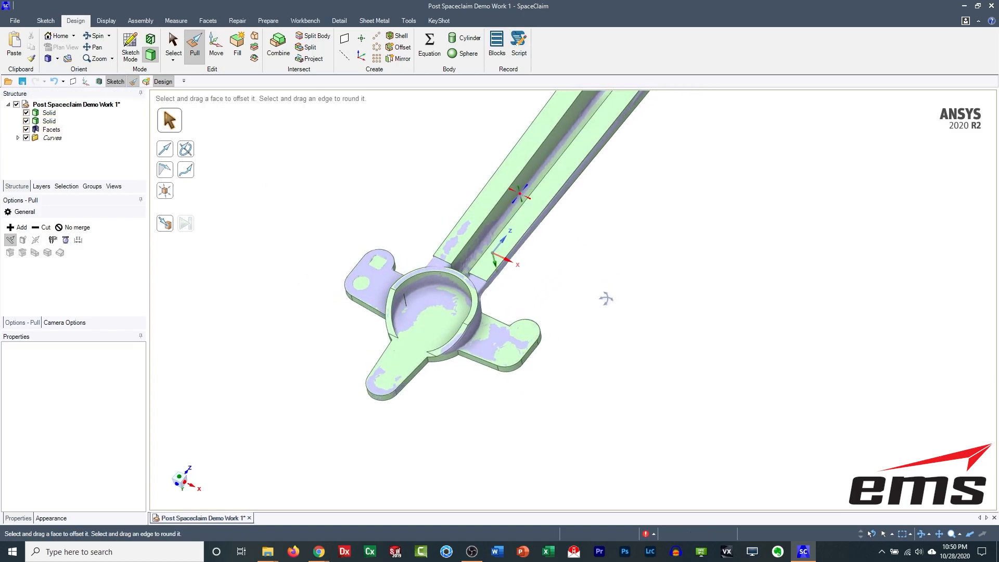
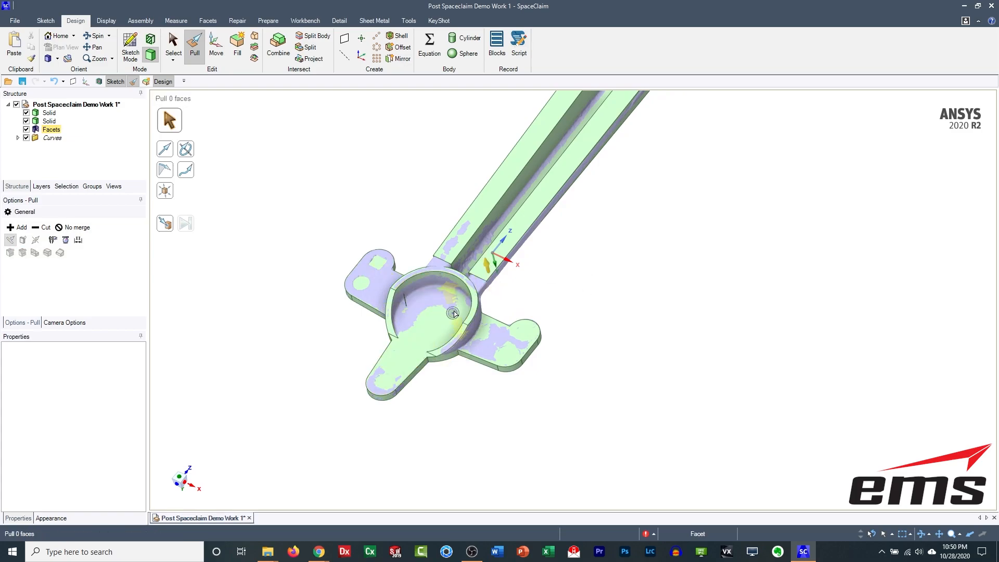
scroll(452, 312, up, 2)
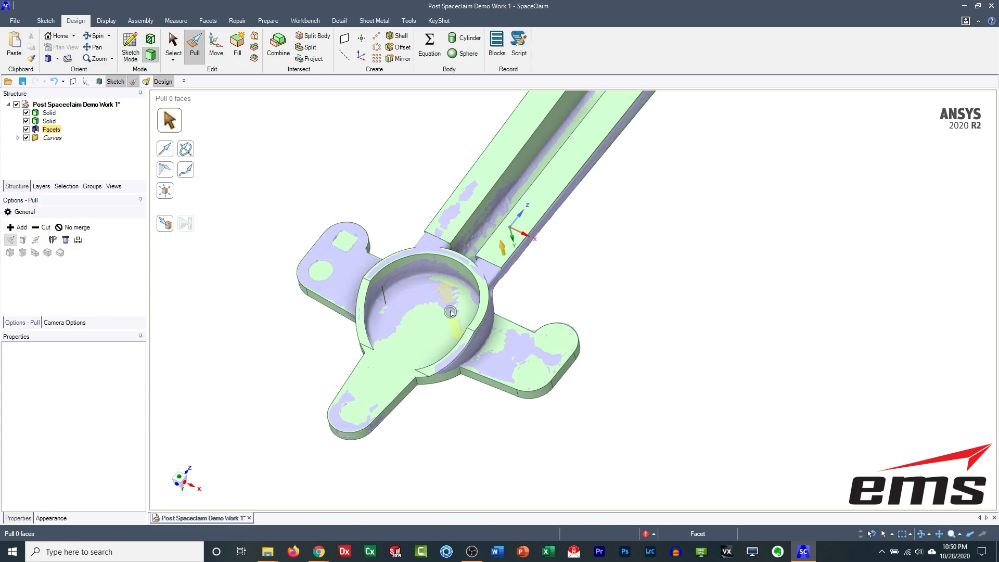
middle_drag(409, 347, 442, 436)
shift+middle_drag(468, 319, 597, 308)
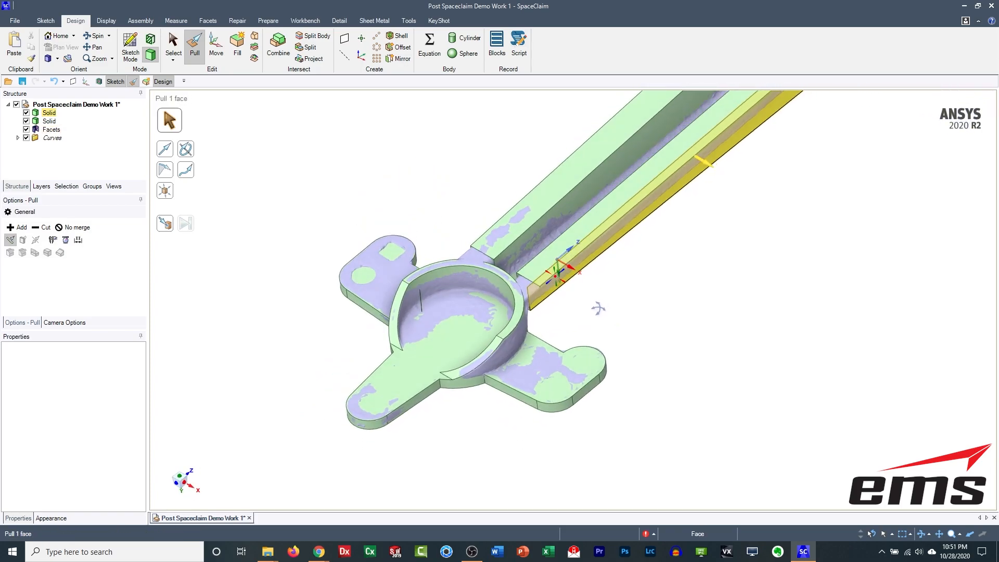
Step: Hide the scan mesh and extend the channel's end face with Pull Up To the hub's outer cylindrical face
click(26, 129)
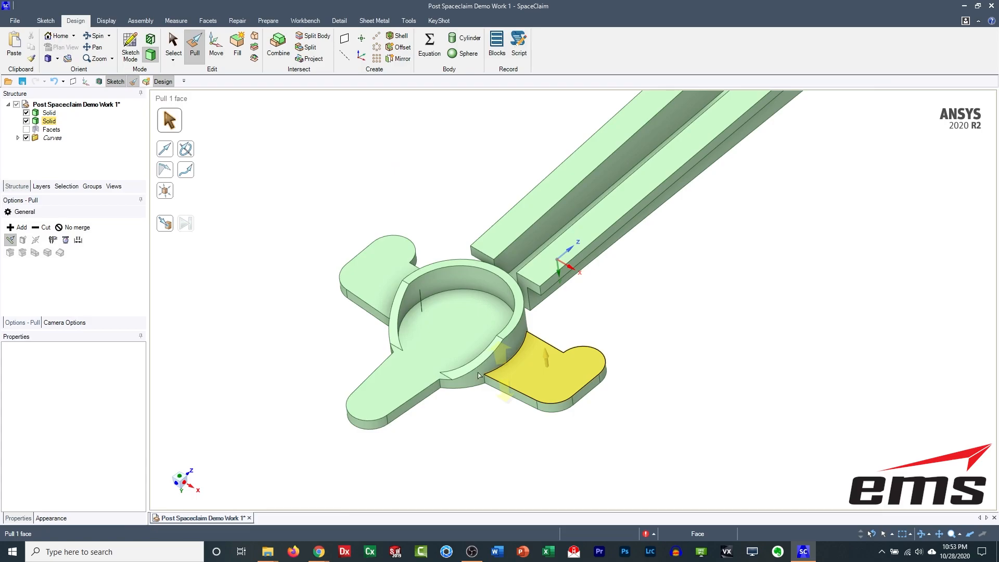
click(163, 242)
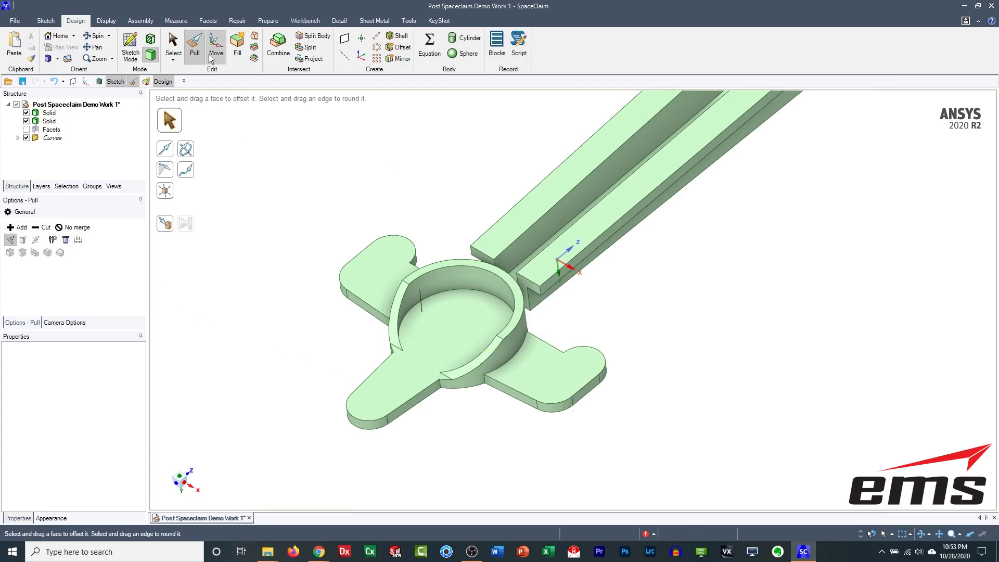
click(529, 291)
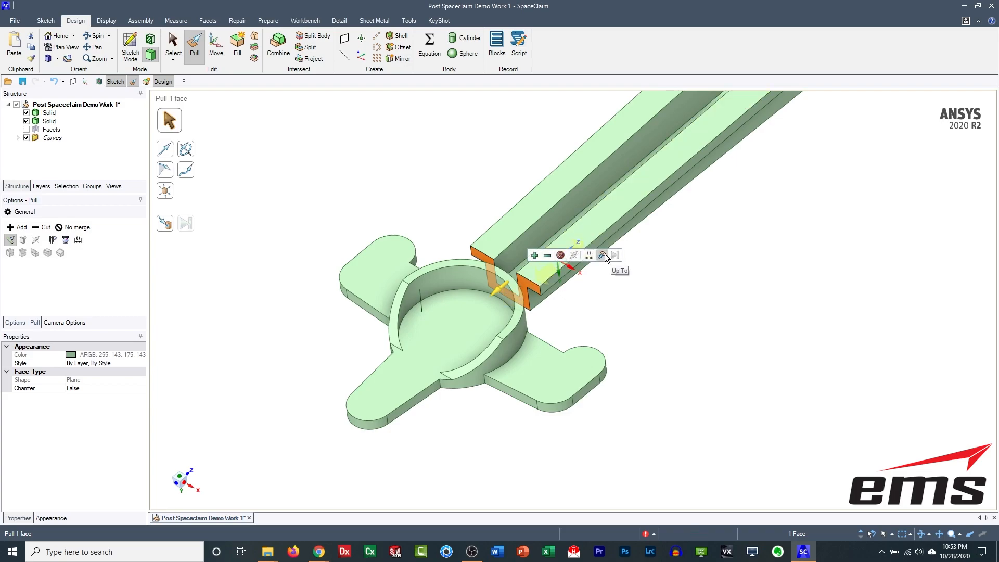
click(603, 255)
click(519, 341)
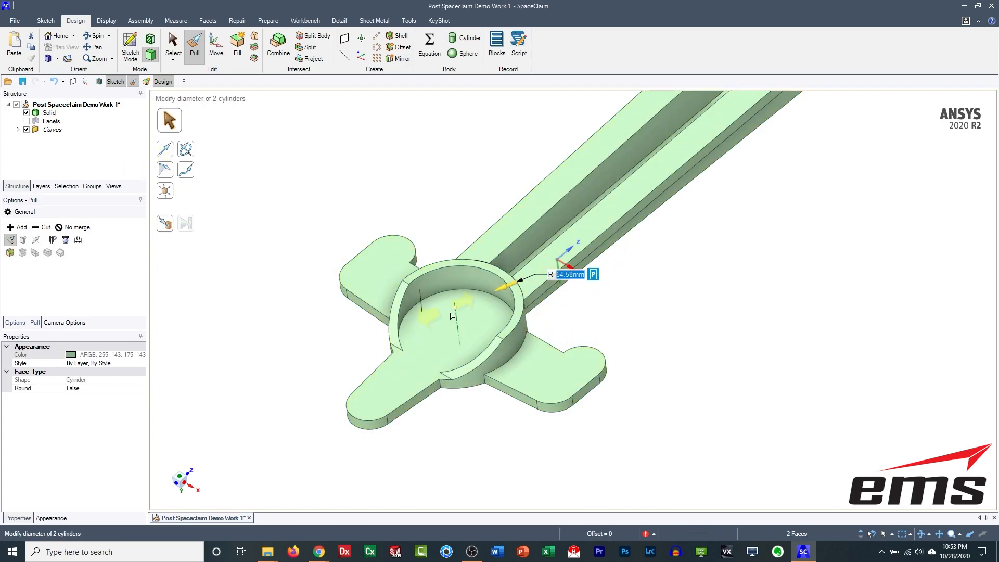
shift+middle_drag(608, 306, 515, 355)
middle_drag(491, 397, 502, 333)
click(370, 230)
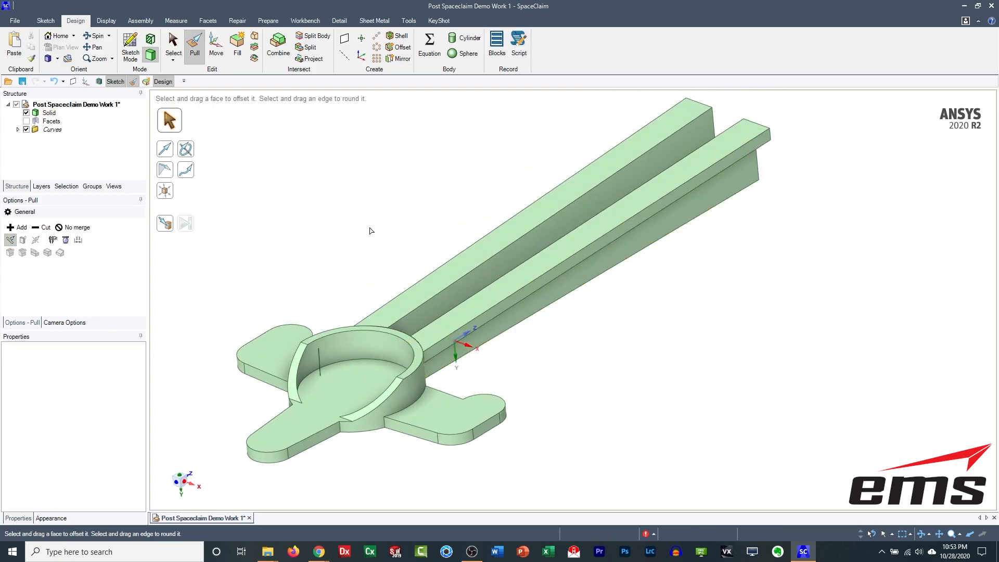
Step: Show the scan mesh over the joined post solid and bring the unmodelled end plate into view
middle_drag(457, 400, 708, 414)
shift+middle_drag(773, 350, 555, 330)
scroll(537, 338, up, 2)
scroll(537, 339, down, 2)
scroll(555, 322, down, 1)
click(26, 121)
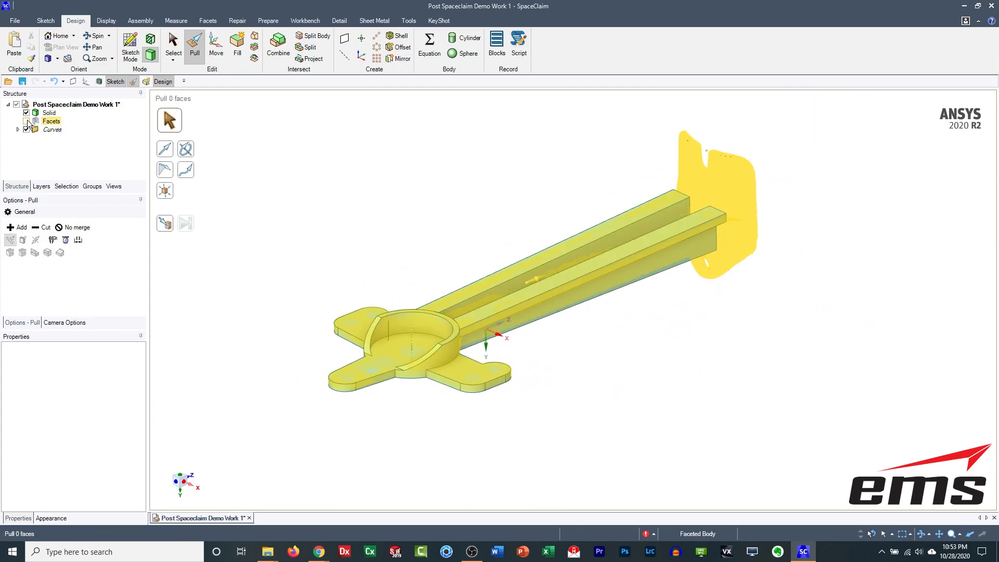
mouse_move(547, 318)
middle_down()
mouse_move(546, 390)
mouse_move(546, 327)
middle_up()
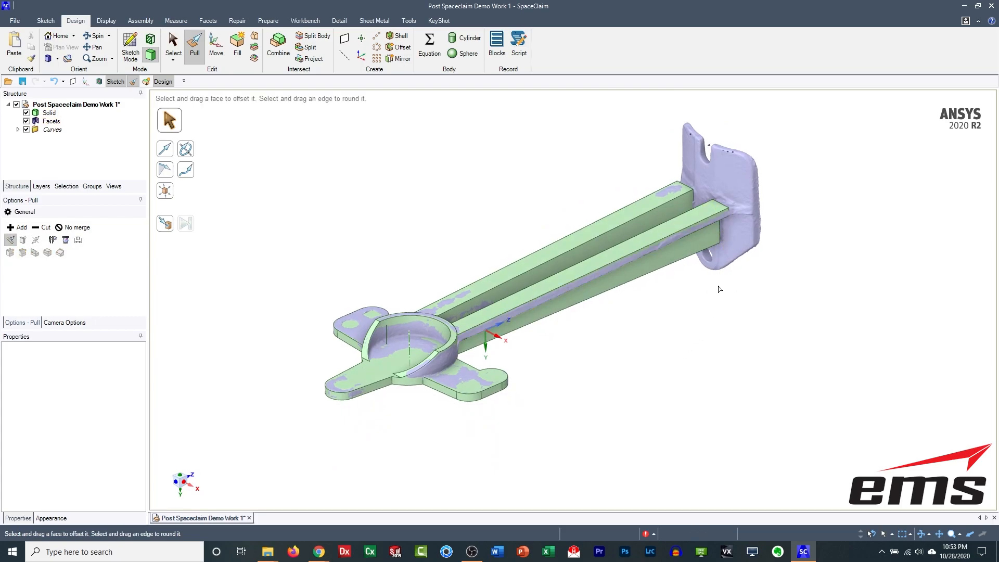
scroll(508, 364, up, 4)
middle_drag(548, 319, 486, 303)
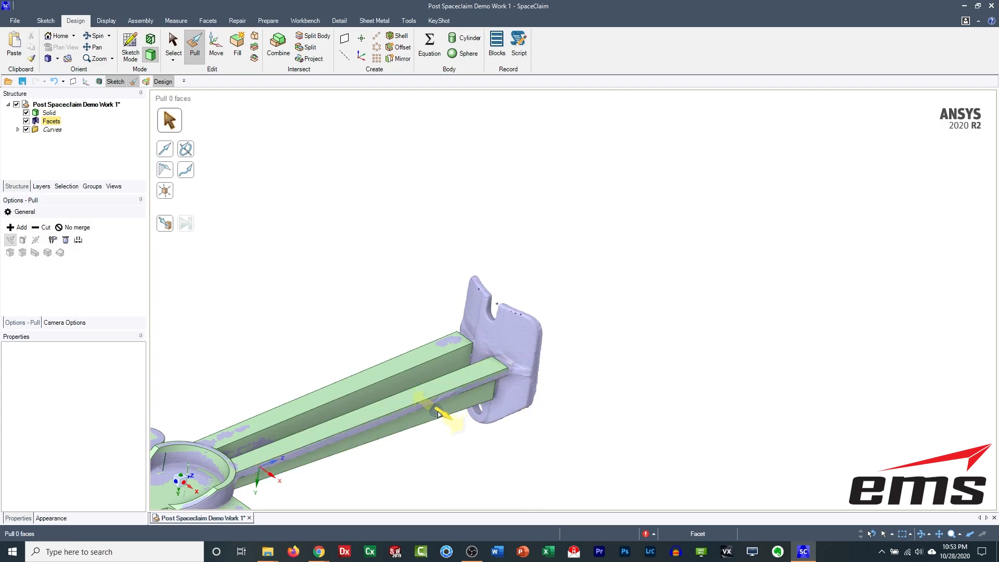
Step: Examine the scanned end plate's curvature, outline and junction with the channel from several sides
shift+middle_drag(449, 432, 518, 370)
scroll(530, 358, up, 3)
middle_drag(575, 355, 585, 346)
middle_drag(615, 295, 606, 395)
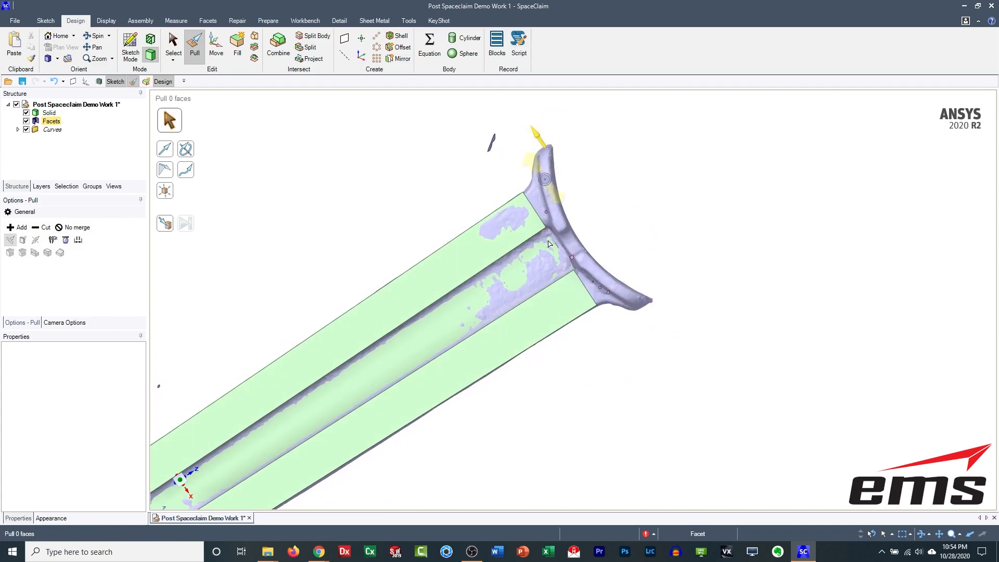
middle_drag(544, 415, 584, 416)
middle_drag(578, 416, 525, 265)
middle_drag(613, 333, 592, 385)
click(522, 413)
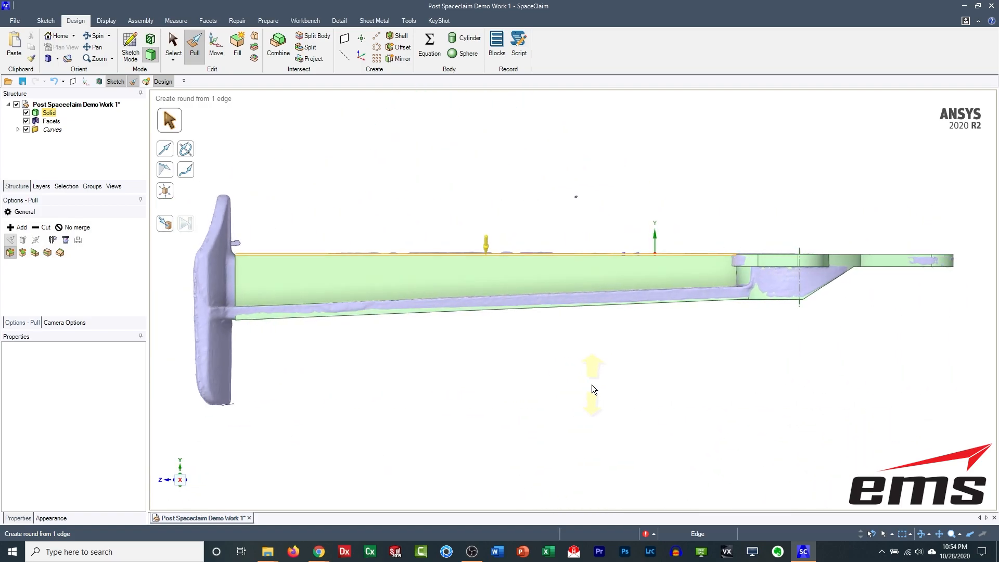
click(592, 385)
click(579, 438)
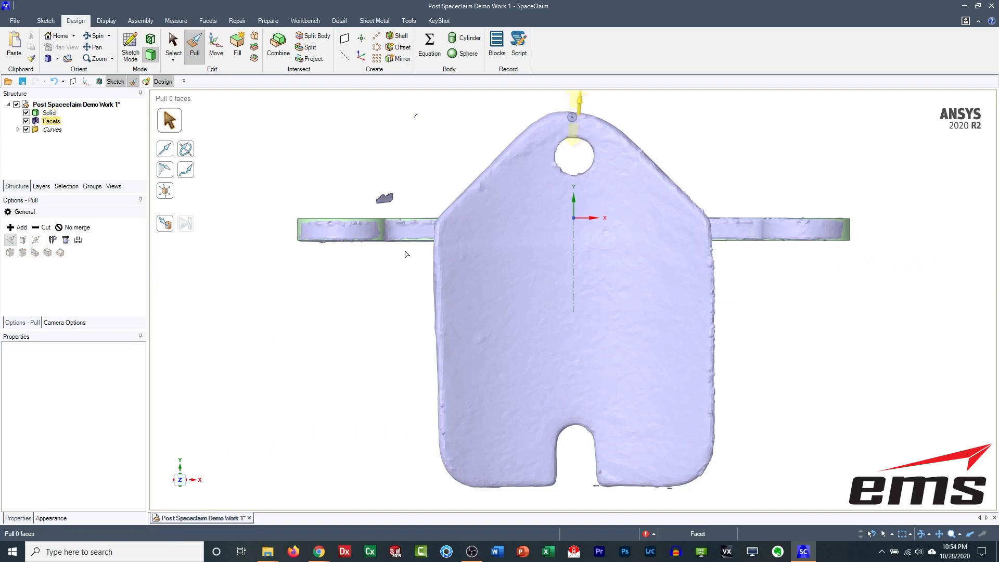
Step: Hide the post solid and start a sketch on the origin plane parallel to the end plate
scroll(579, 435, down, 2)
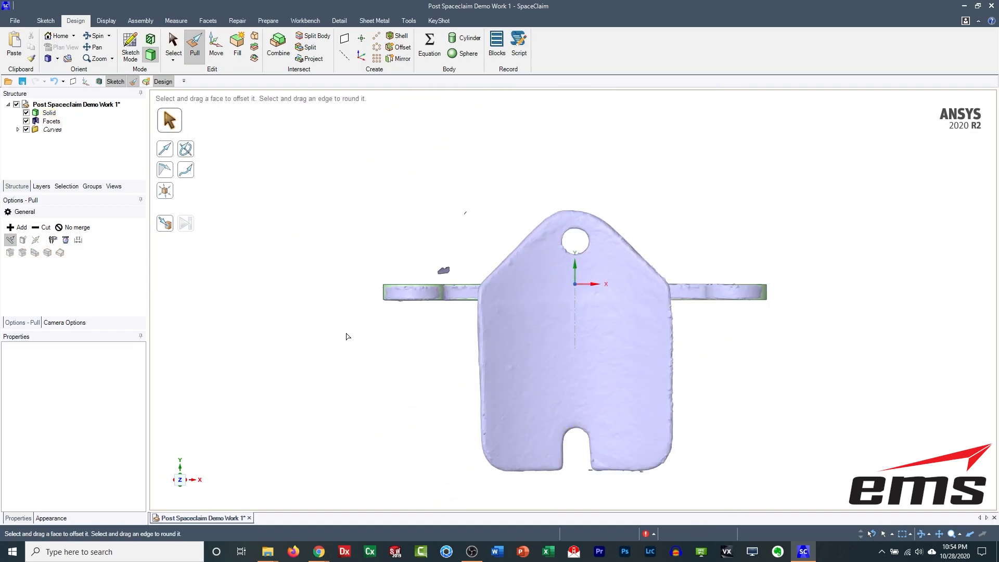
click(26, 113)
scroll(351, 358, down, 1)
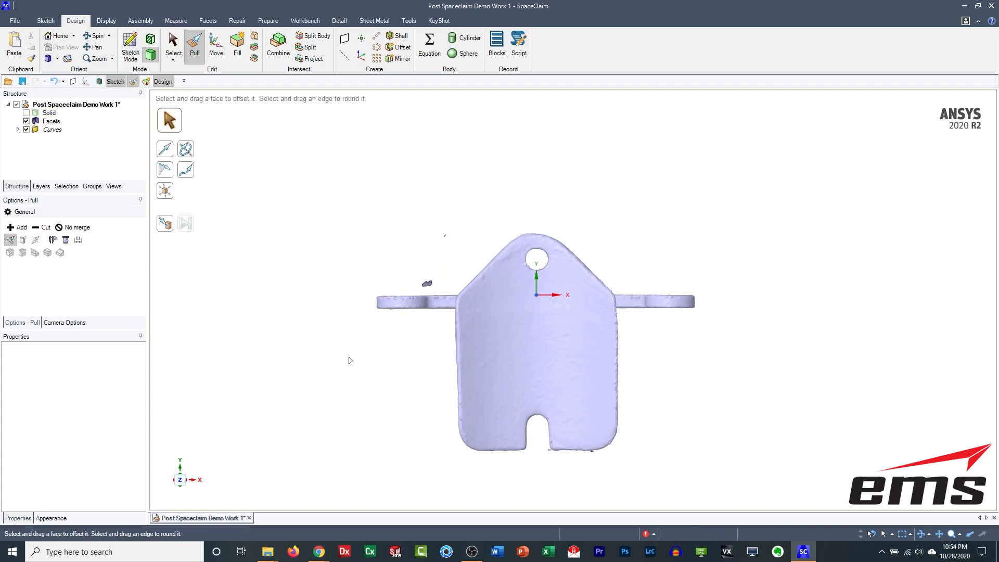
key(k)
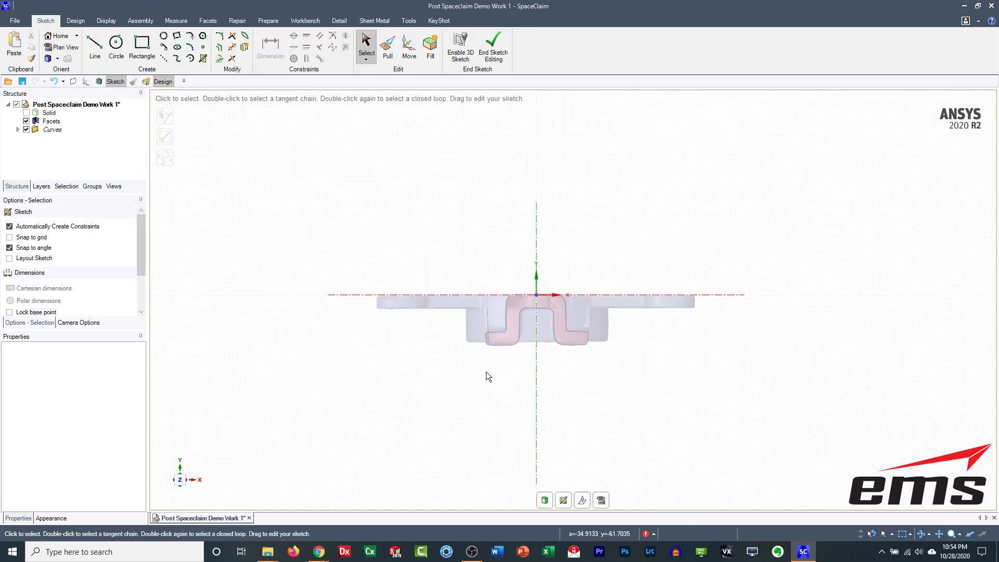
Step: Move the sketch plane along the post's length from the origin to the scanned end plate
middle_drag(478, 366, 538, 297)
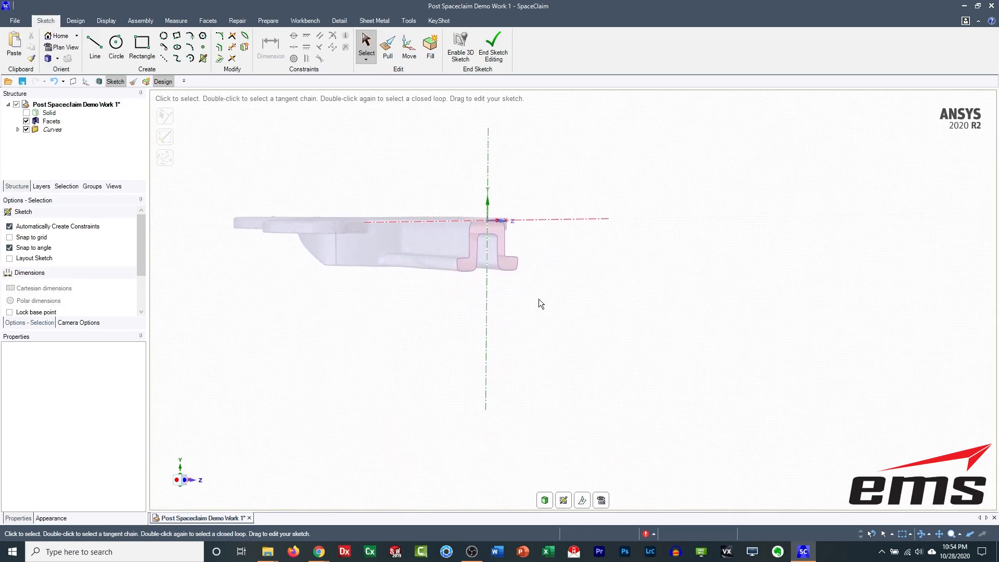
scroll(539, 302, up, 1)
click(583, 500)
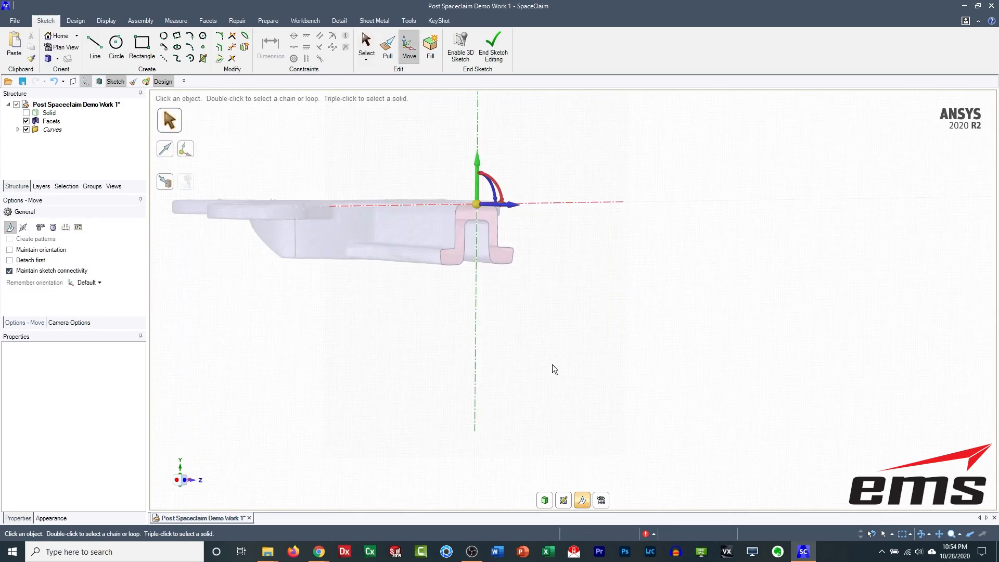
scroll(551, 364, up, 2)
scroll(551, 364, down, 7)
drag(551, 310, 746, 315)
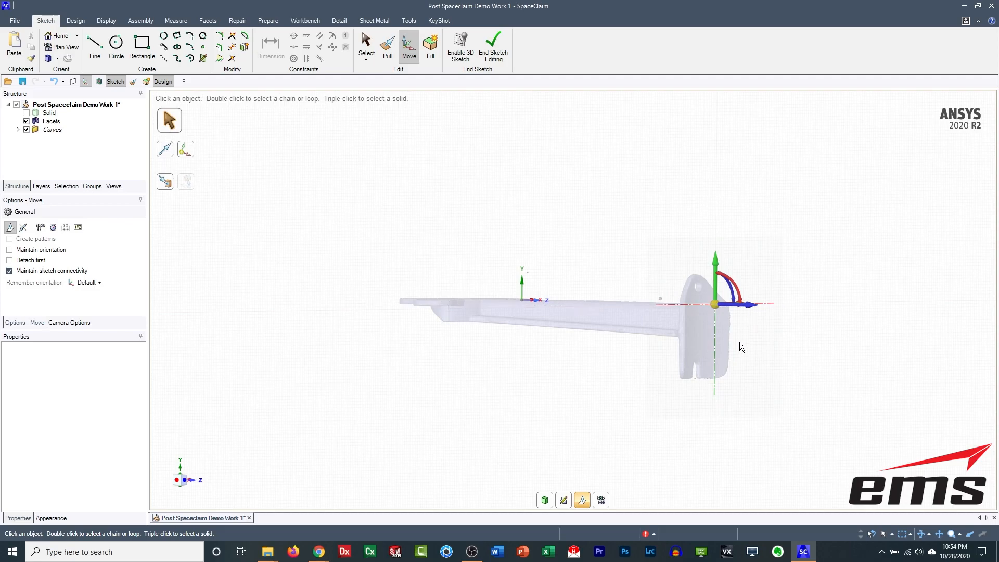
Step: Turn the view square onto the sketch plane over the scanned plate and close the grid's move handle
click(601, 504)
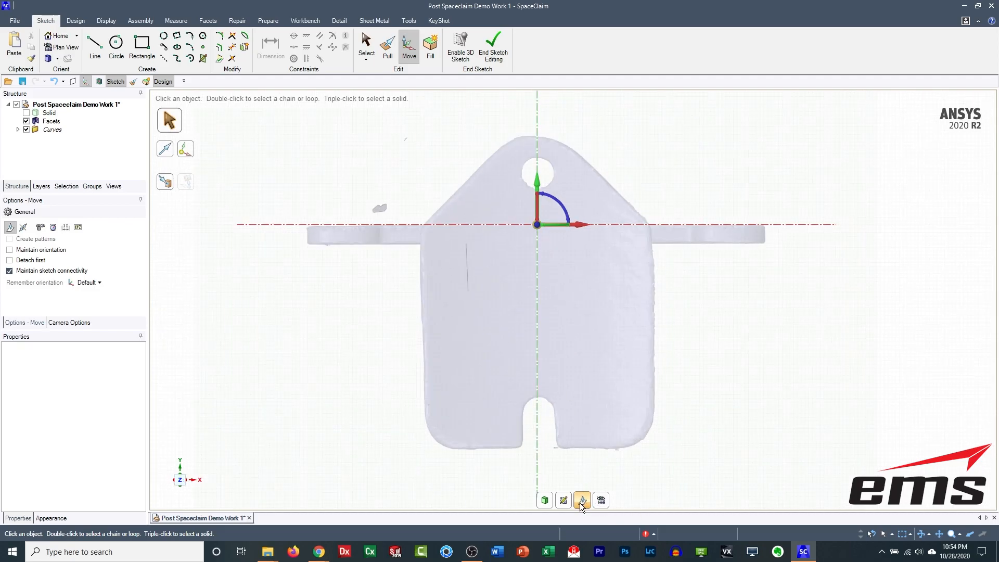
click(581, 504)
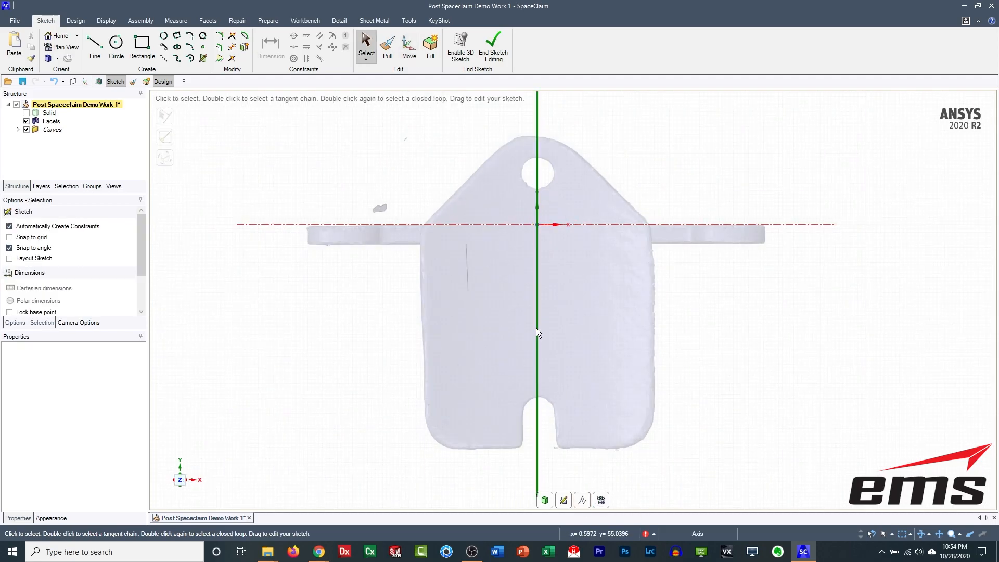
shift+middle_drag(536, 328, 548, 302)
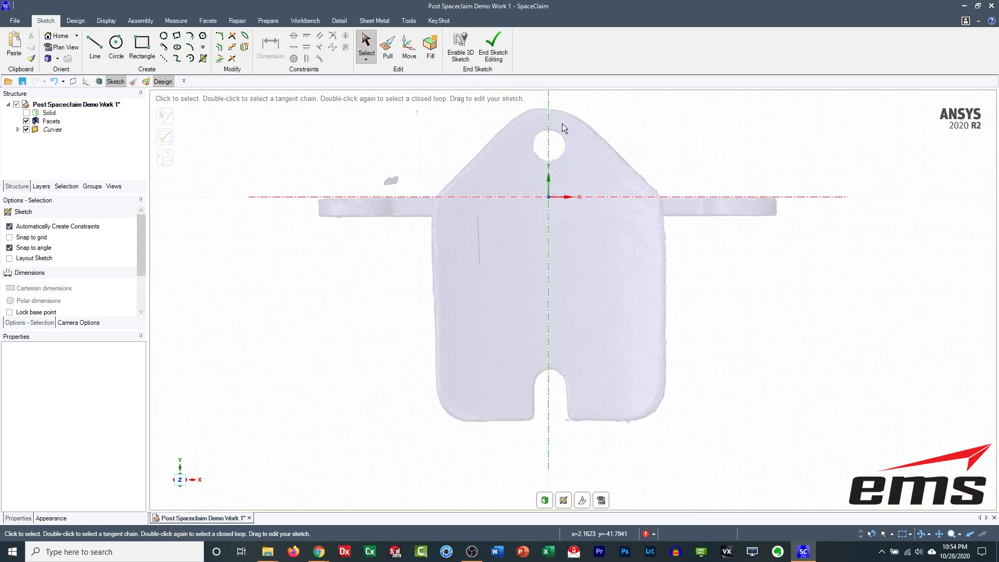
shift+middle_drag(569, 266, 577, 286)
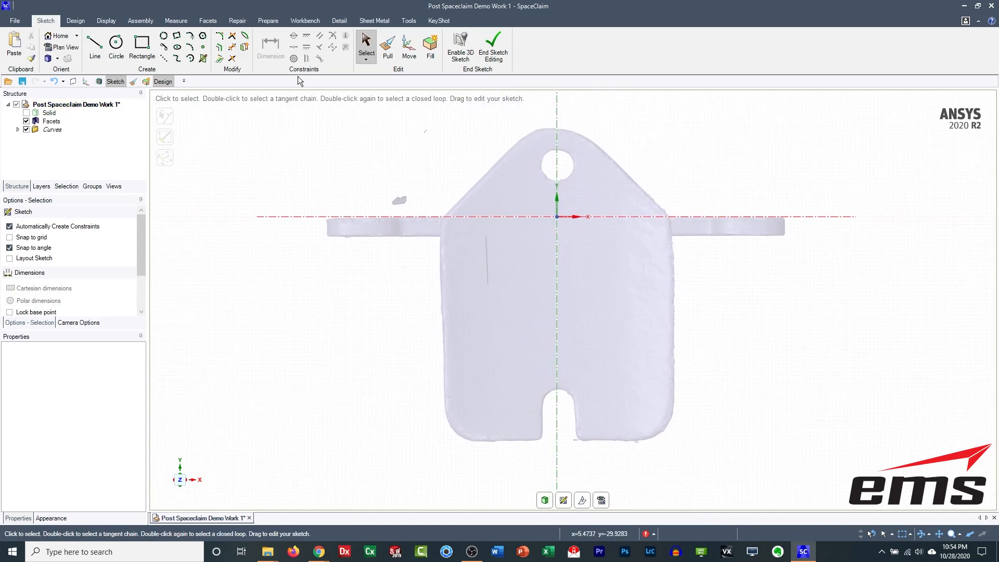
click(94, 46)
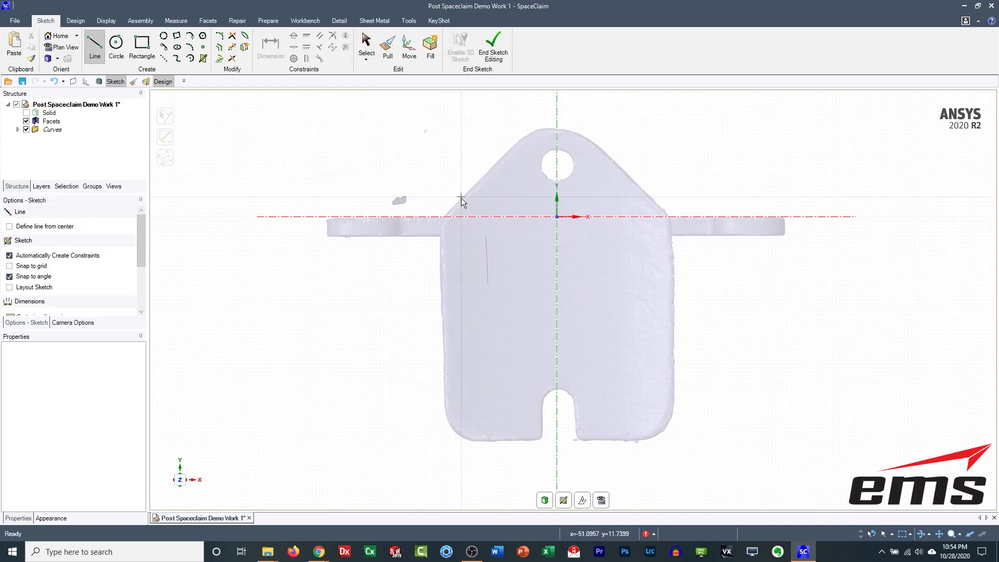
click(449, 211)
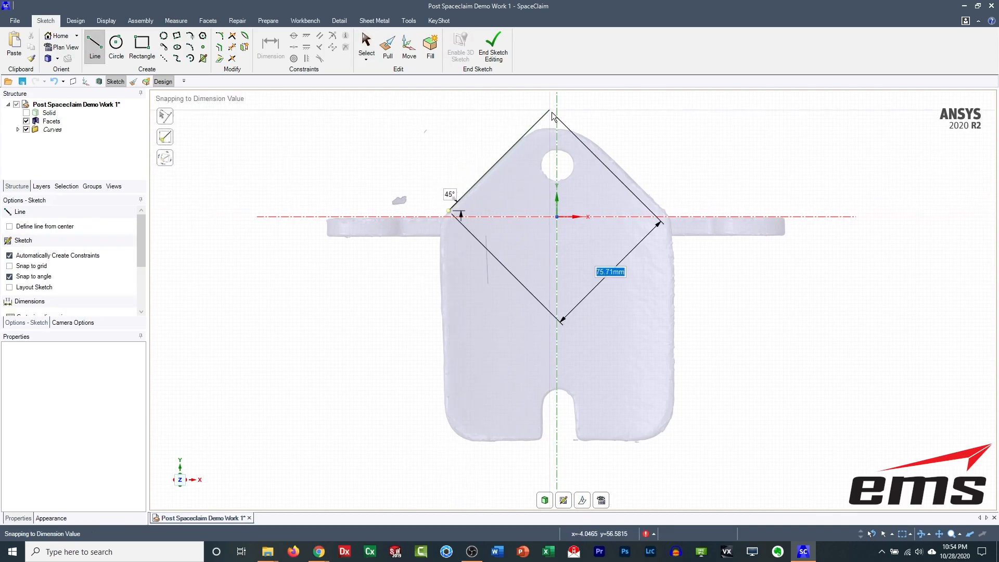
key(Escape)
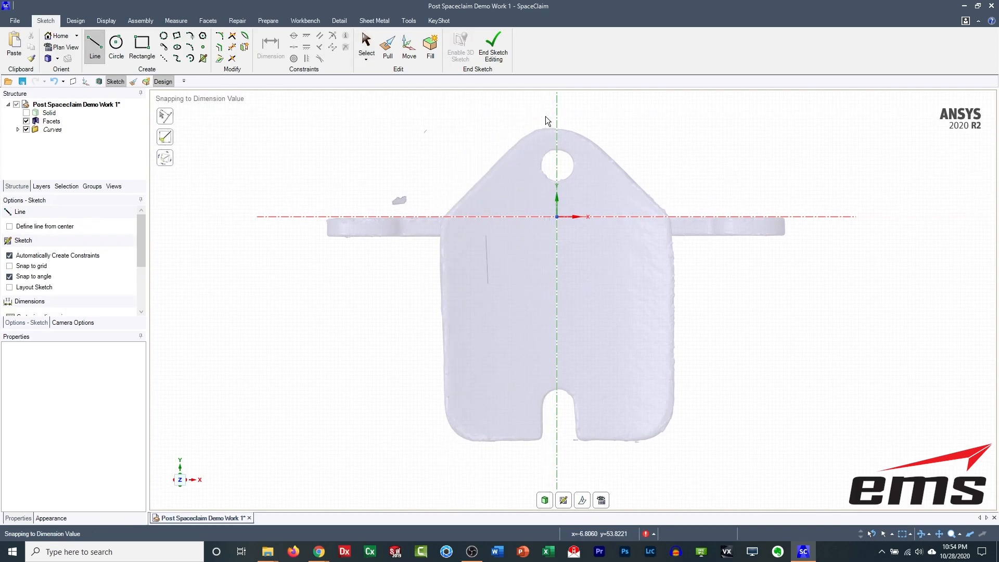
Step: Sketch a circle about 47 mm in diameter, centred on the vertical axis, matching the plate's rounded top
click(116, 46)
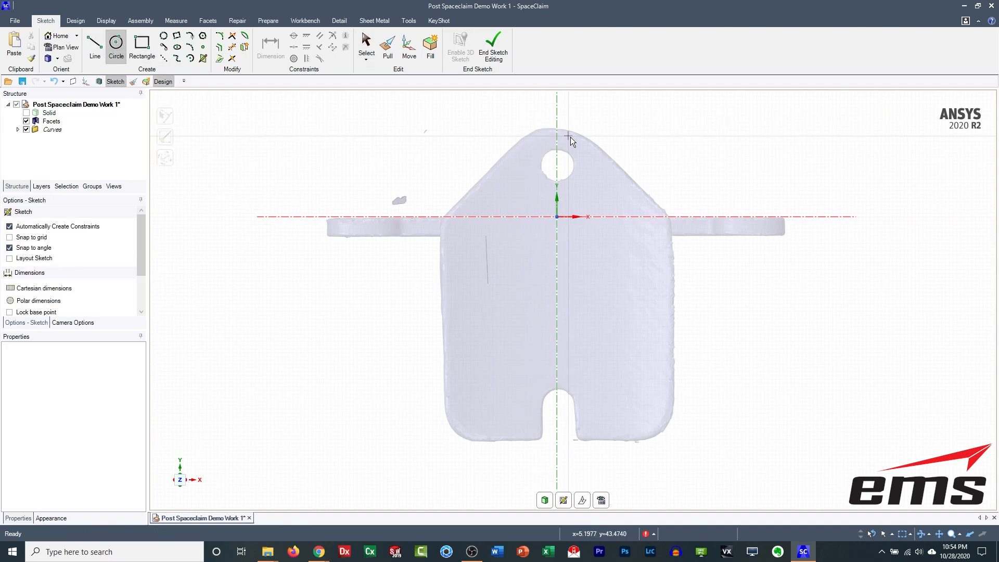
click(557, 170)
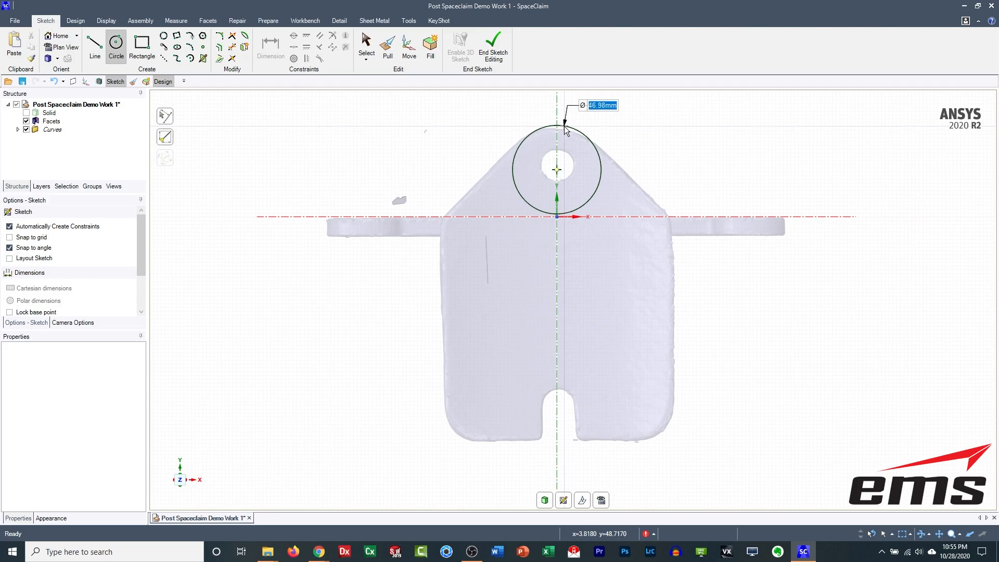
click(565, 129)
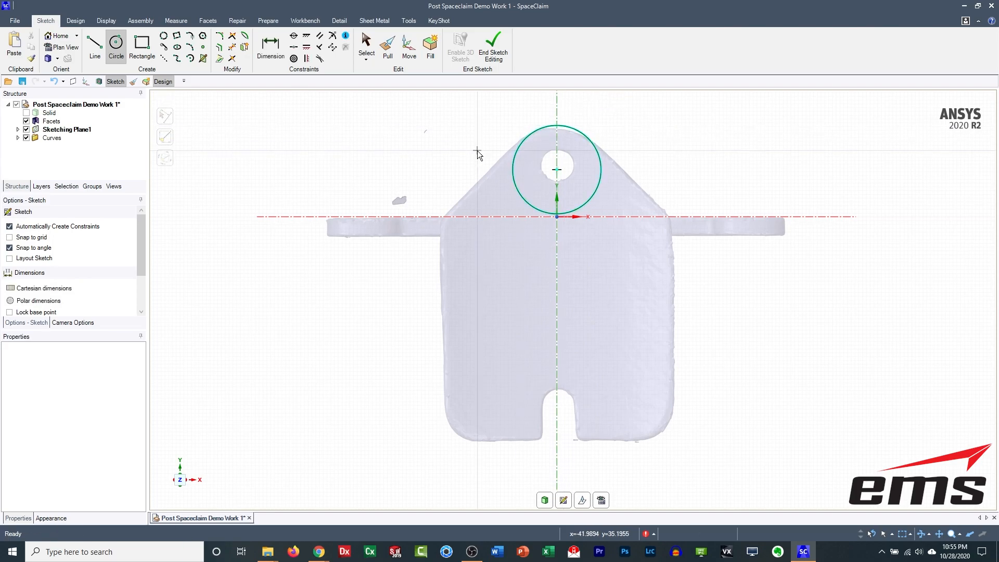
key(Escape)
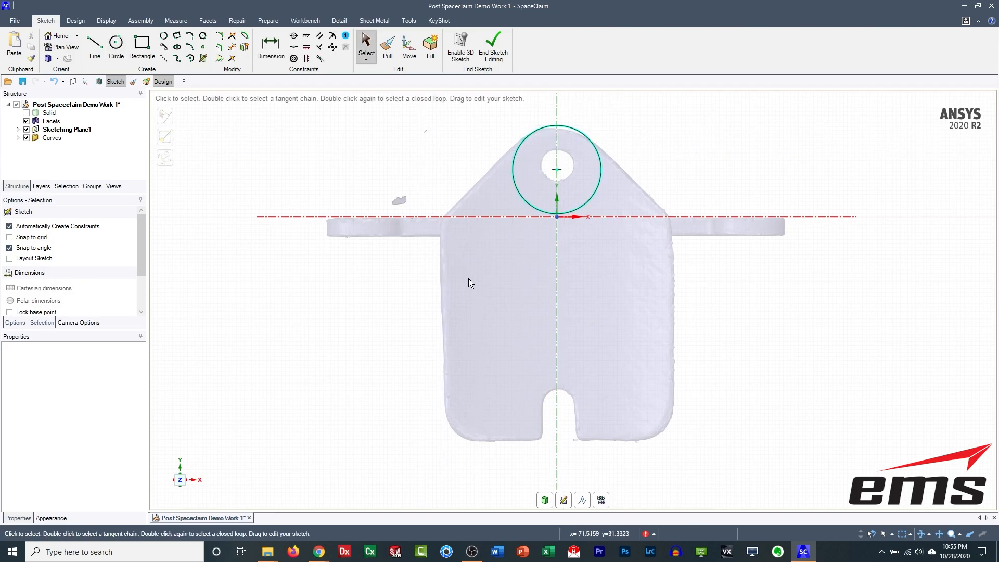
Step: Sketch a small circle on the vertical axis in the slot's rounded end and adjust its position and size to fit
click(116, 44)
click(556, 407)
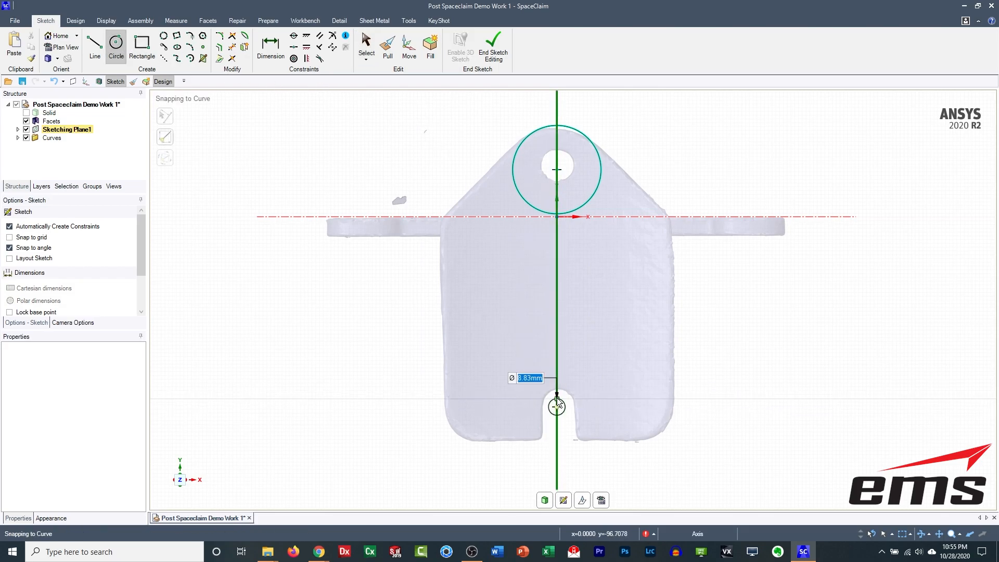
click(544, 395)
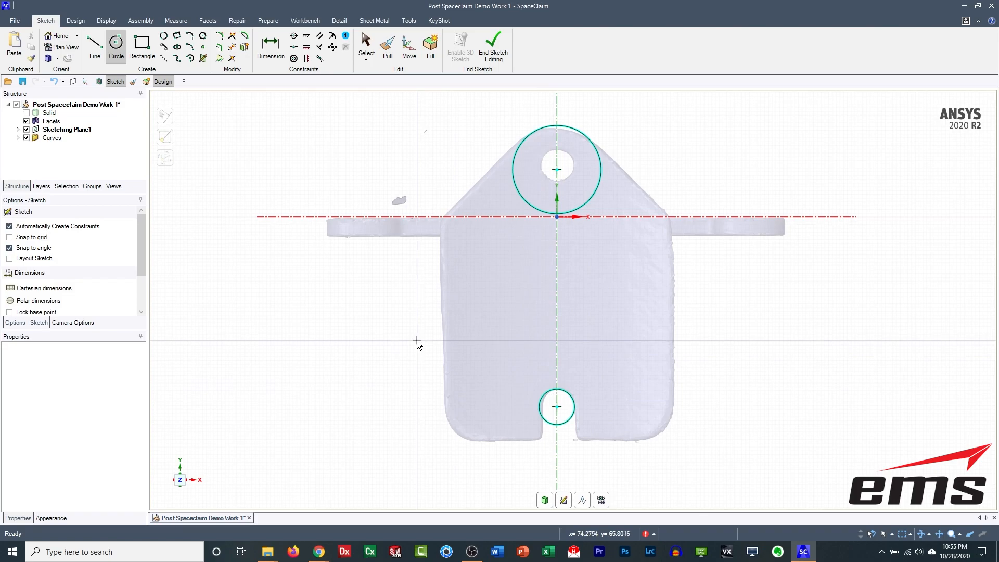
key(Escape)
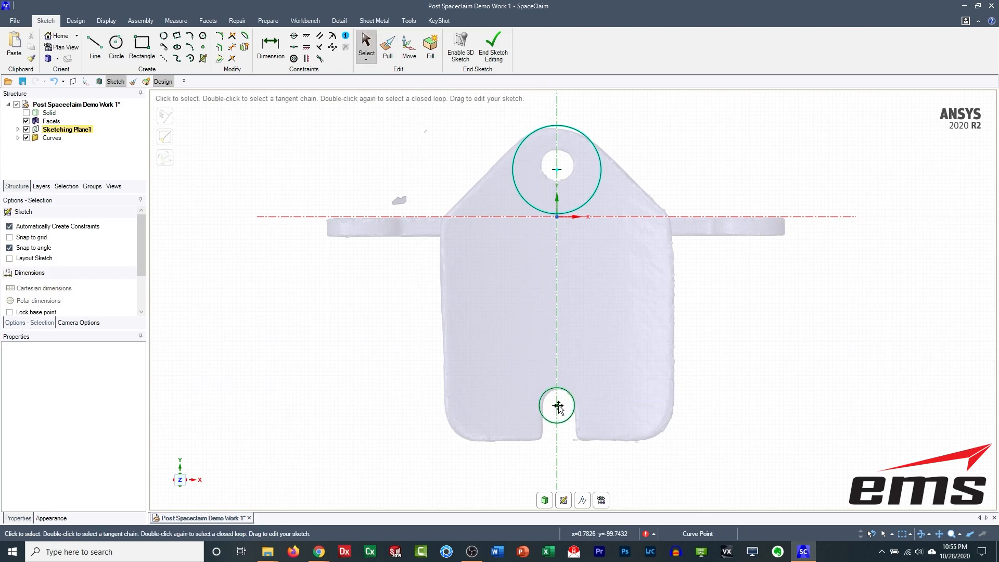
drag(572, 397, 570, 400)
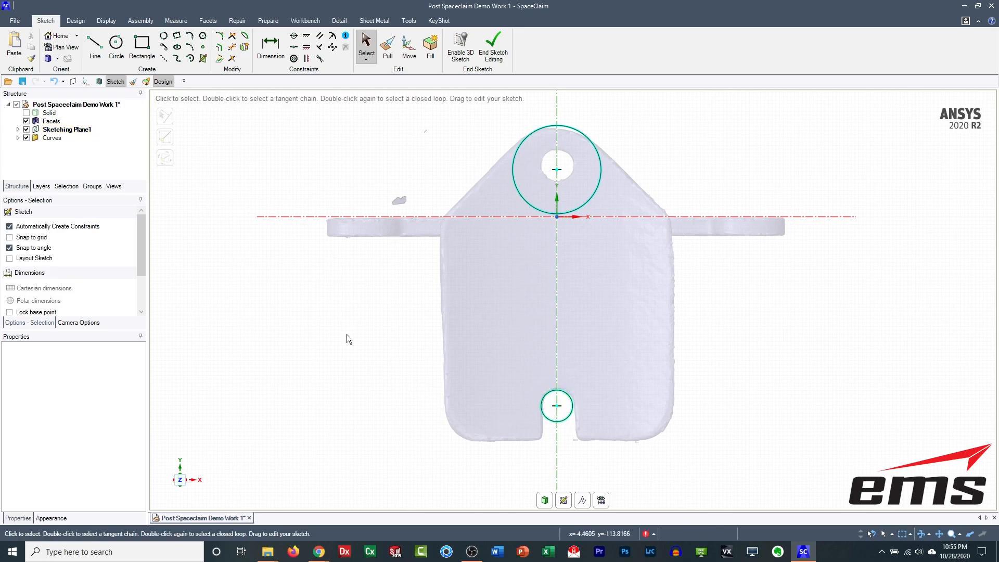
Step: Sketch a slightly slanted line about 107 mm long along the plate's left edge, extending past the upper corner
shift+middle_drag(560, 309, 577, 298)
scroll(577, 297, up, 1)
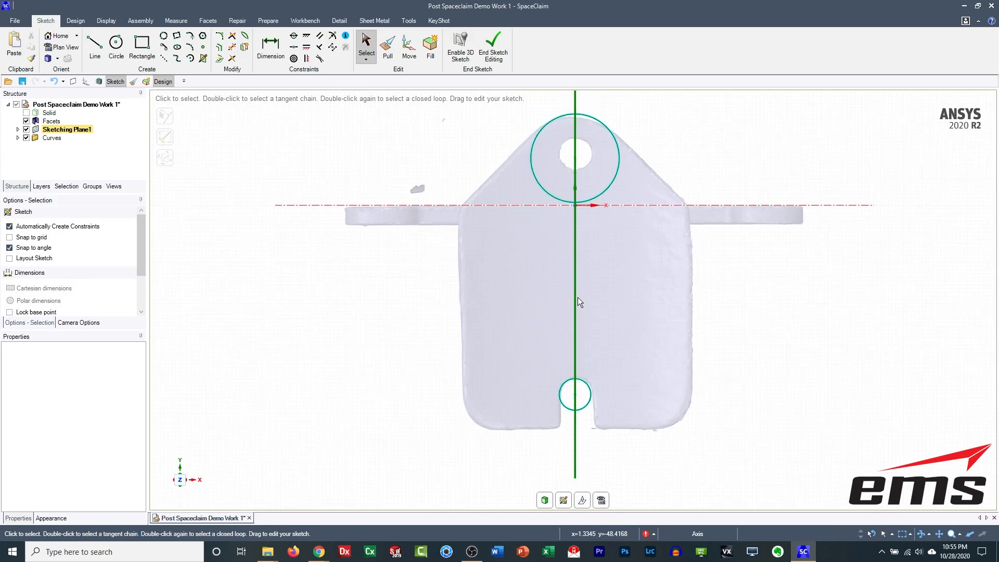
scroll(577, 298, down, 2)
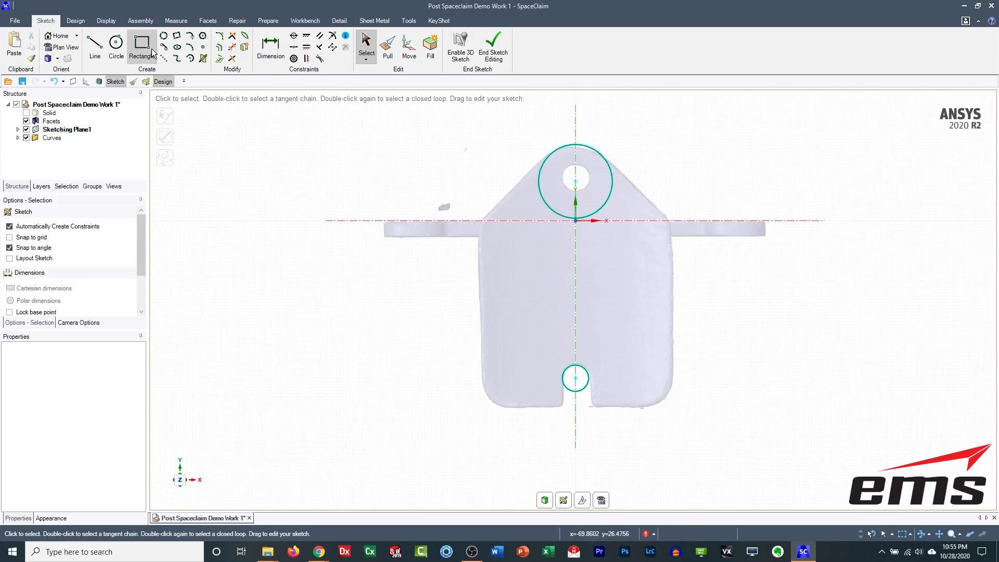
click(94, 47)
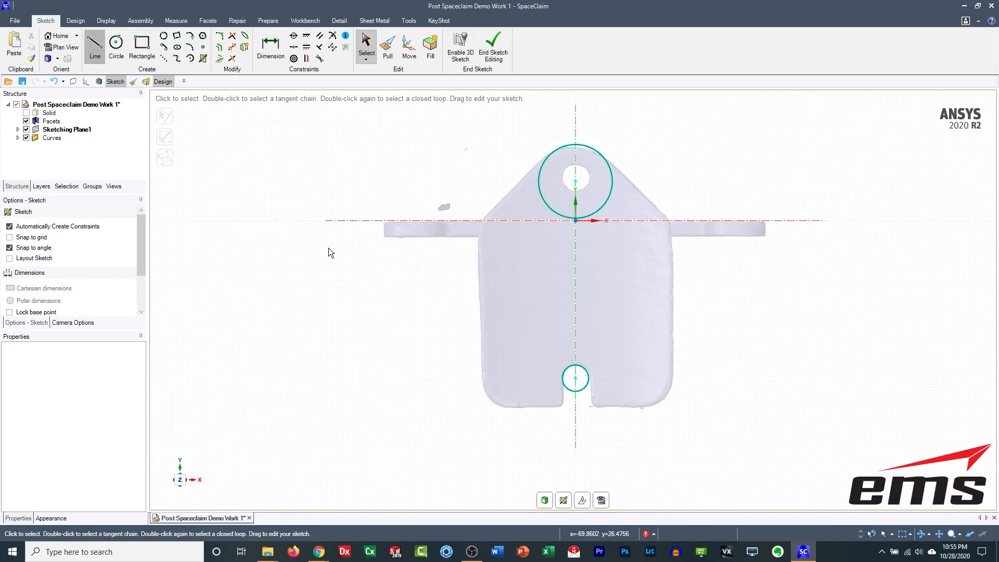
click(481, 375)
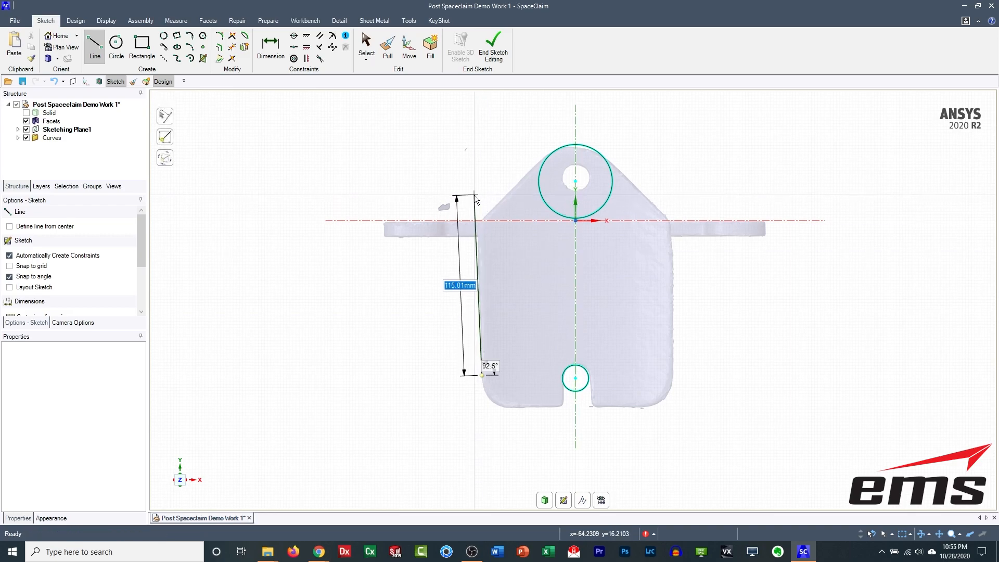
scroll(474, 196, up, 2)
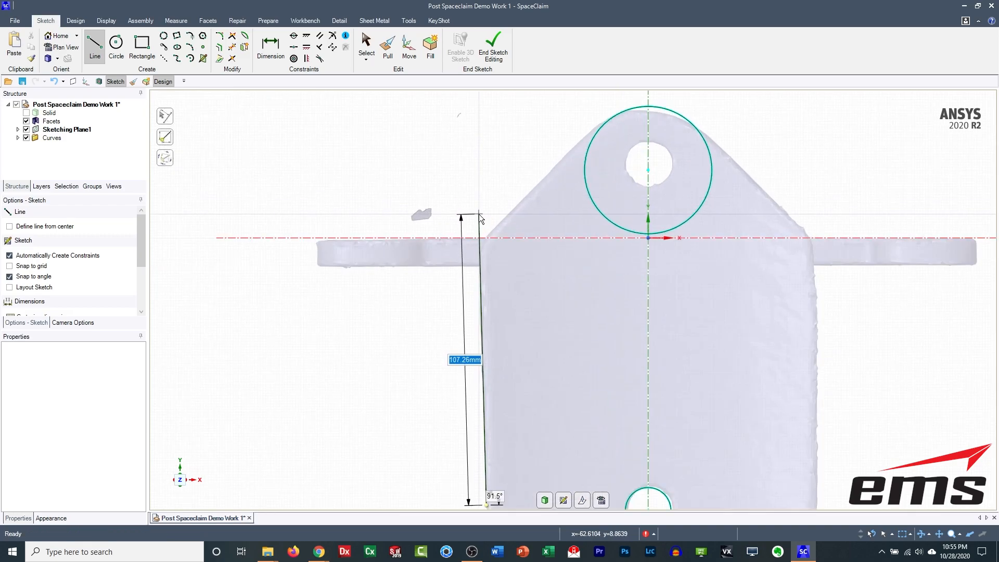
click(478, 214)
Step: Sketch a tangent line from the large circle down the plate's left sloping edge, crossing beyond the side line
shift+middle_drag(539, 381, 526, 311)
scroll(526, 311, down, 3)
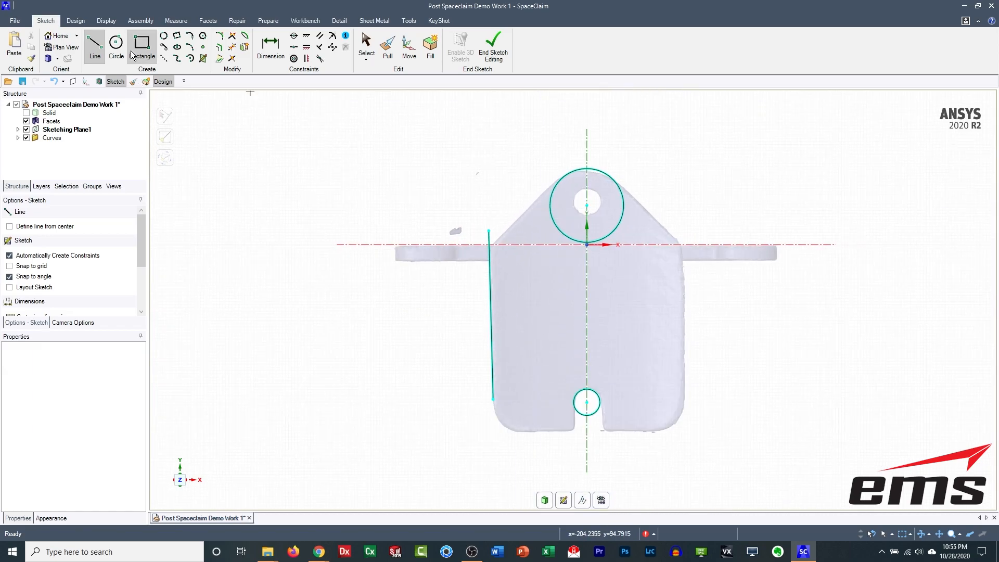
click(164, 47)
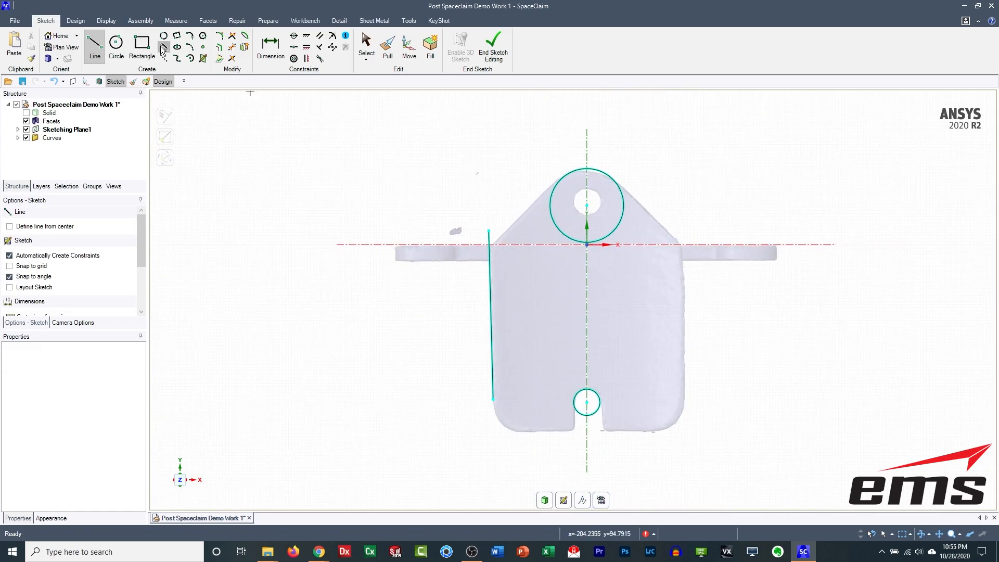
click(563, 177)
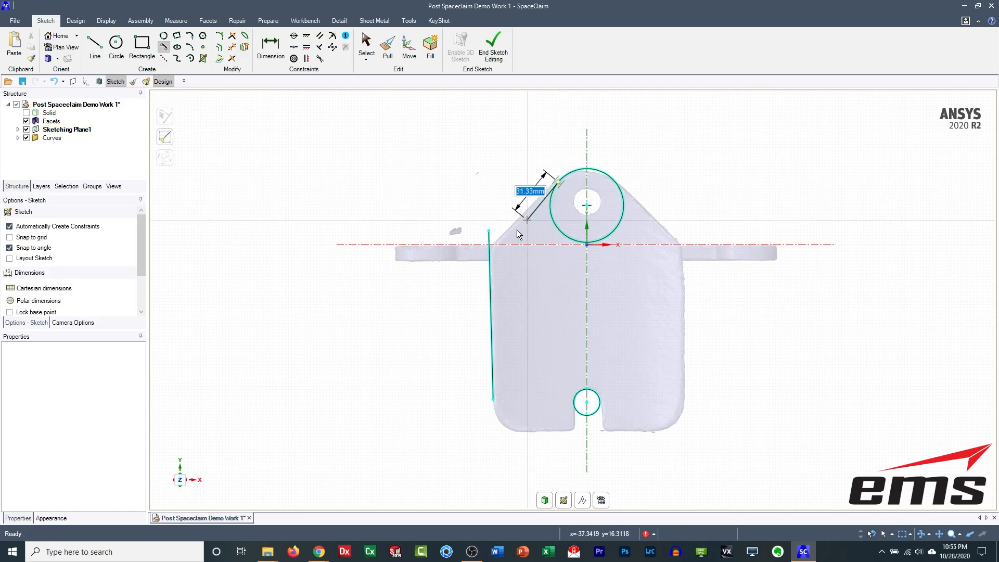
click(463, 276)
key(Escape)
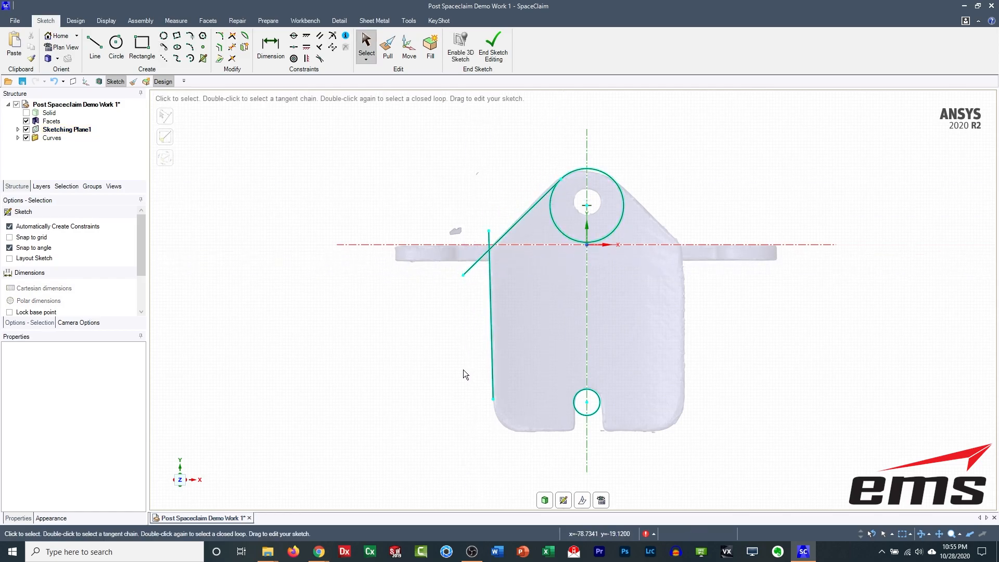
Step: Sketch a horizontal line along the plate's bottom edge from the vertical axis to beyond the left side
mouse_move(518, 452)
shift+middle_down()
mouse_move(491, 331)
mouse_move(481, 352)
shift+middle_up()
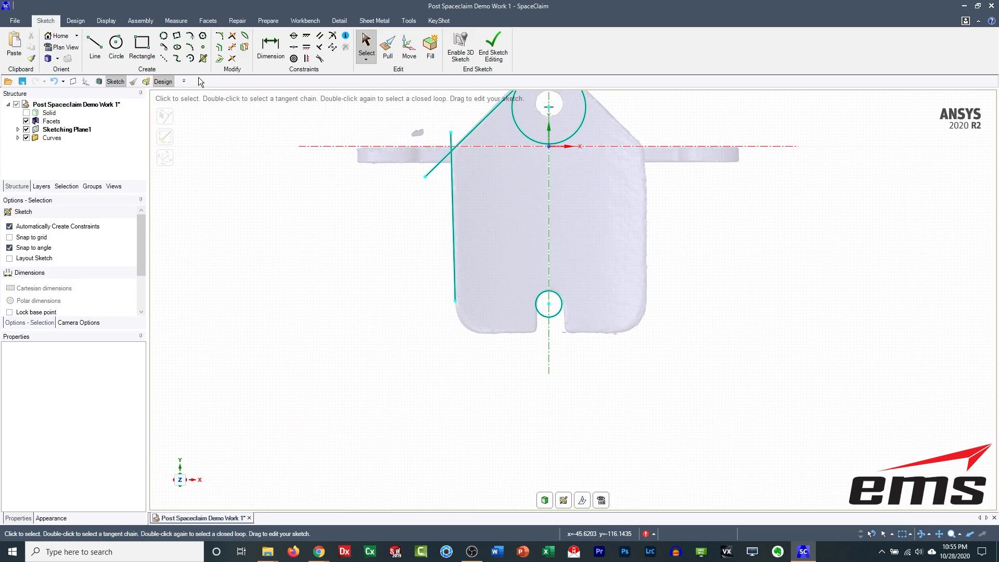
click(95, 45)
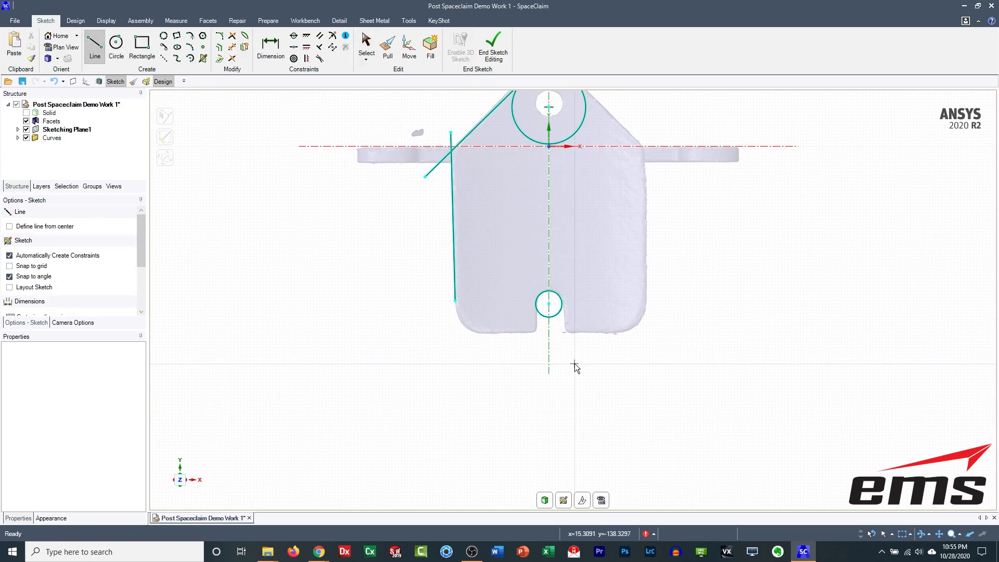
click(549, 333)
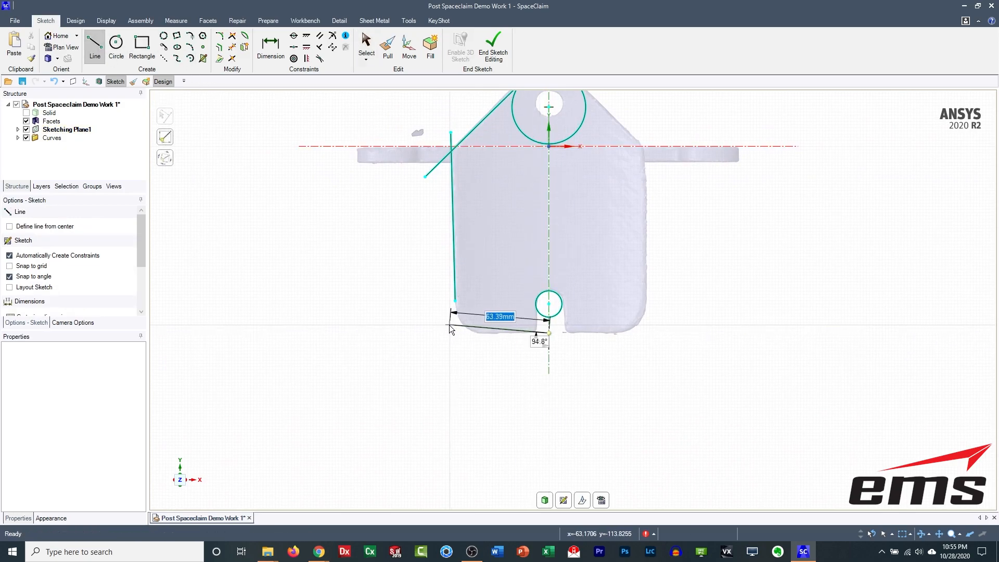
click(422, 333)
key(Escape)
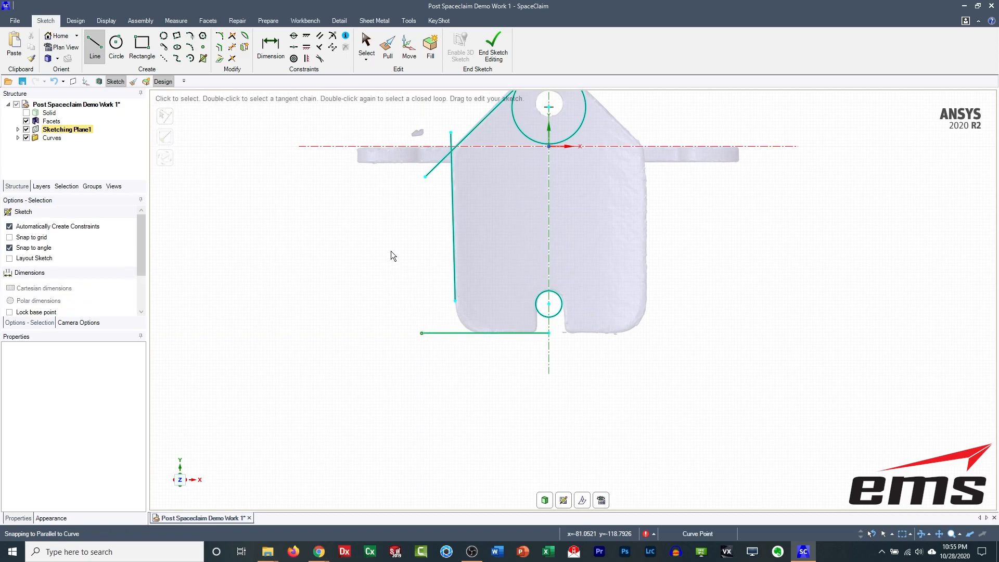
Step: Sketch a vertical tangent line from the small circle's left side along the slot edge, past the bottom line
scroll(531, 361, up, 3)
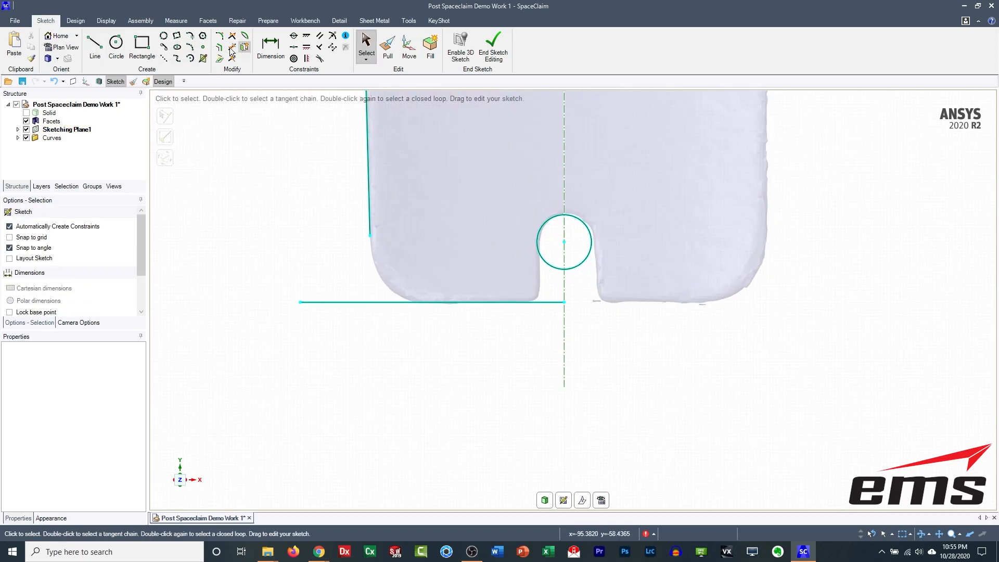
click(166, 48)
click(537, 241)
click(535, 330)
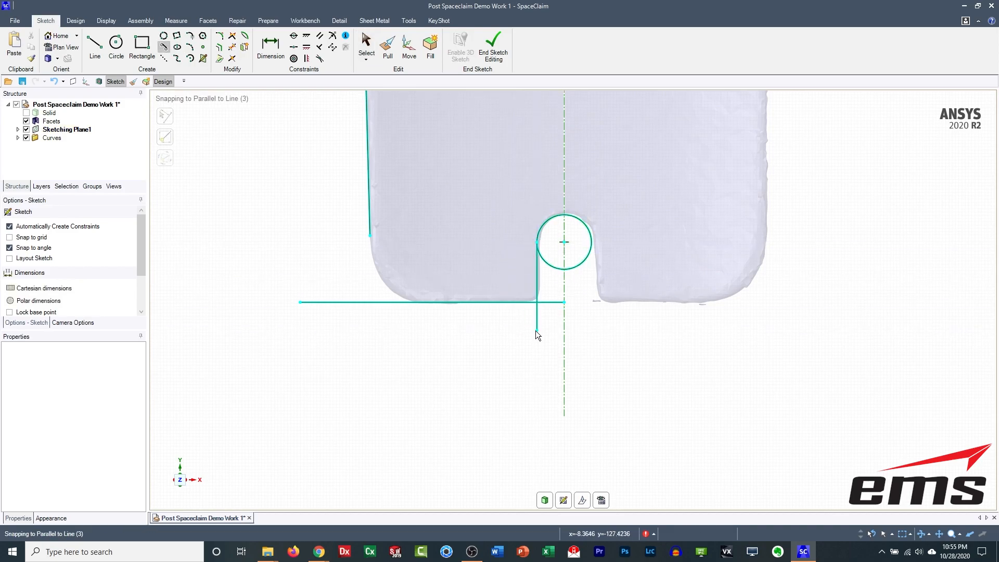
key(Escape)
Step: Join the sloping line to the side line and the side line to the bottom line with sharp corners
scroll(377, 317, up, 2)
scroll(376, 317, down, 4)
shift+middle_drag(451, 191, 460, 286)
scroll(460, 286, down, 3)
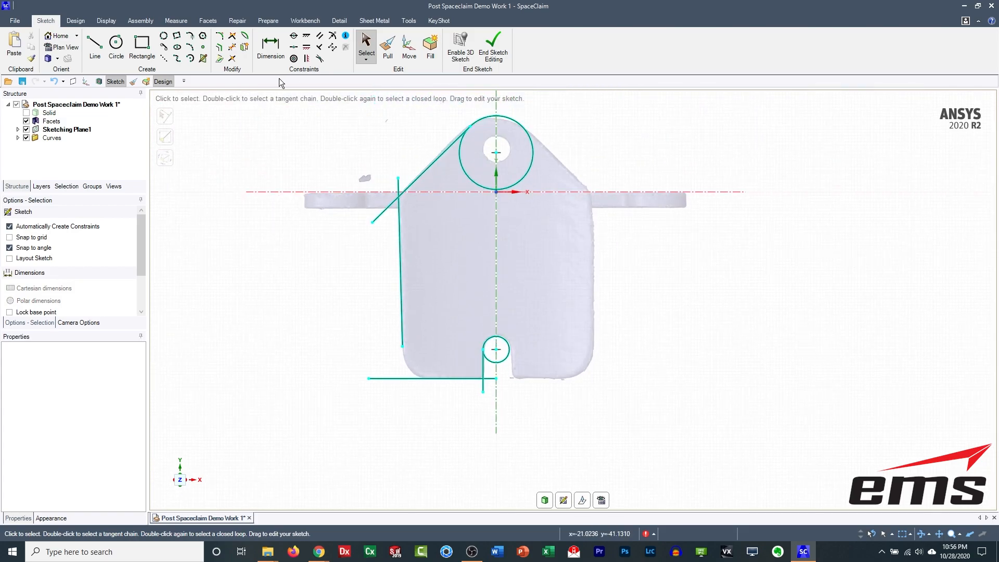
click(232, 36)
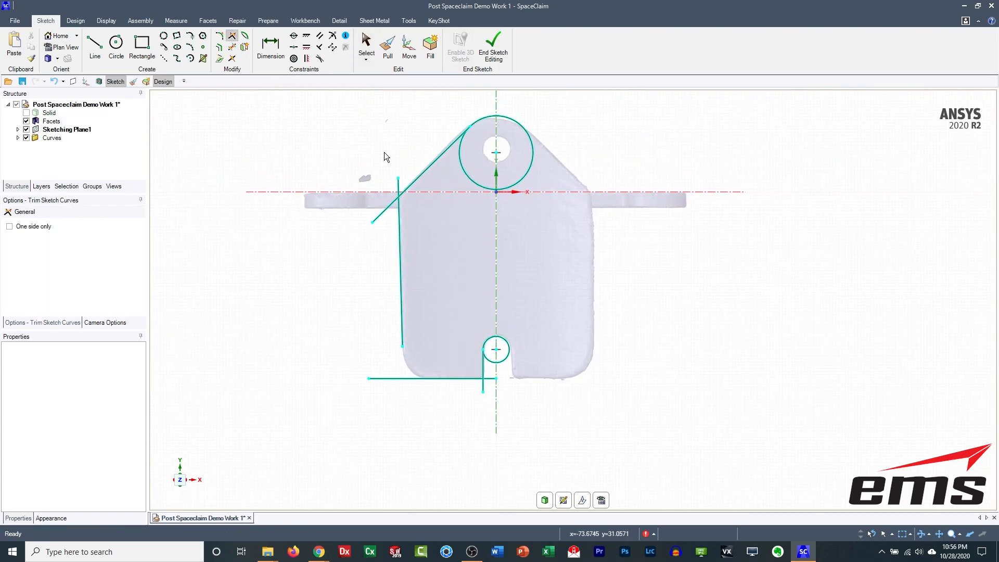
click(410, 184)
click(400, 230)
click(400, 324)
click(425, 379)
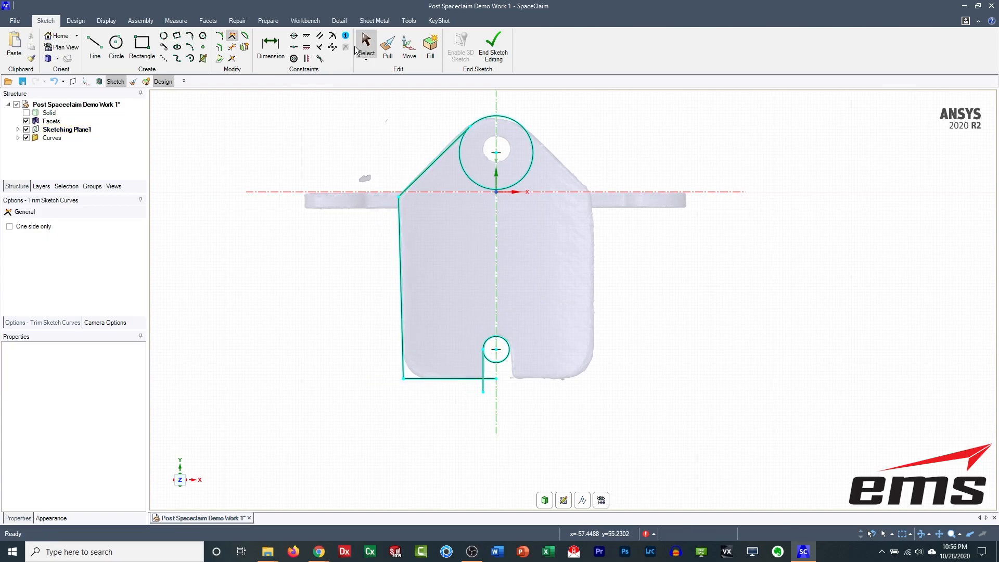
Step: Trim the overhanging line ends where the slot edge meets the plate's bottom line
click(232, 47)
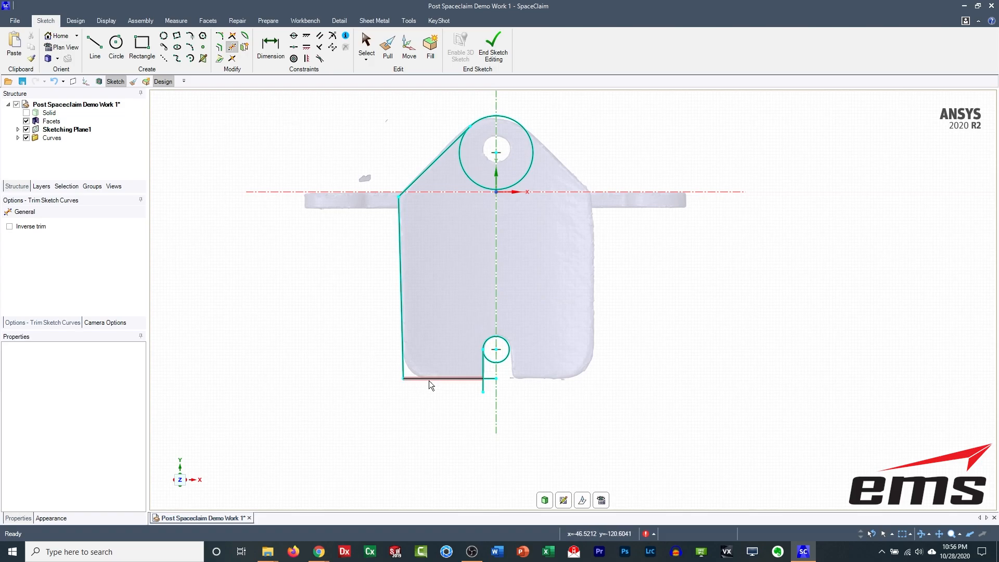
click(484, 383)
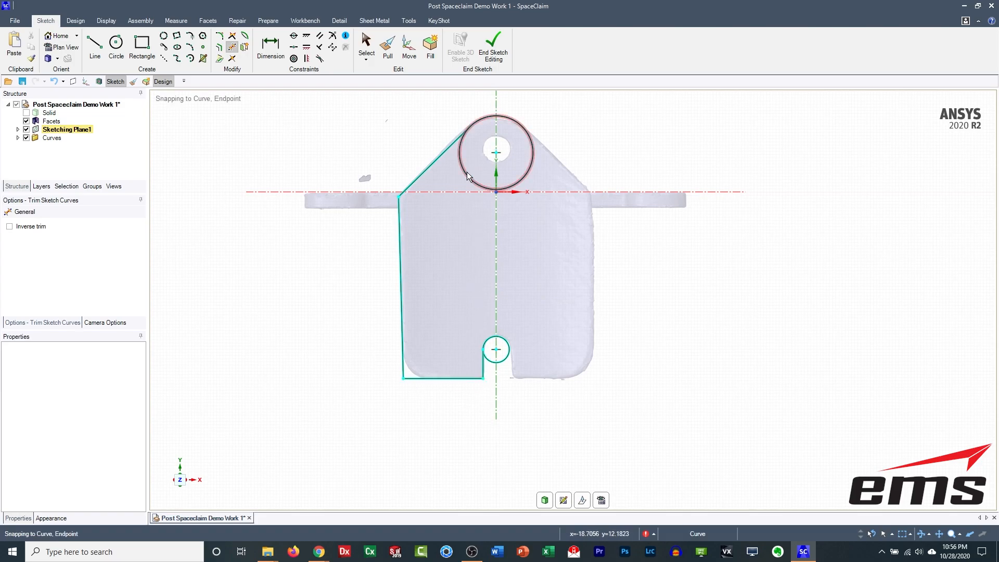
Step: Sketch a vertical line along the axis through both circles and trim the circles down to the arcs of the half outline
click(95, 46)
click(495, 99)
click(496, 409)
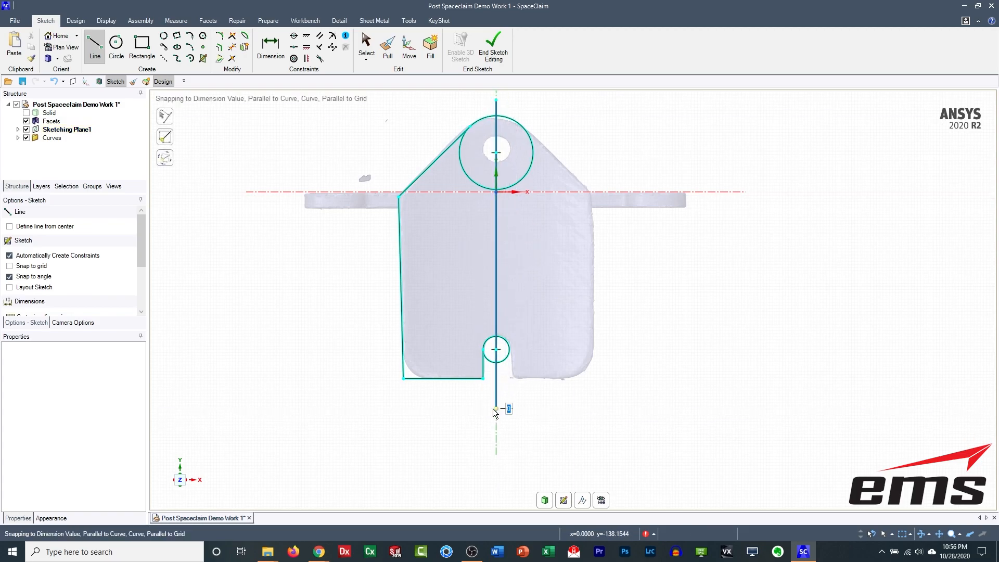
key(Escape)
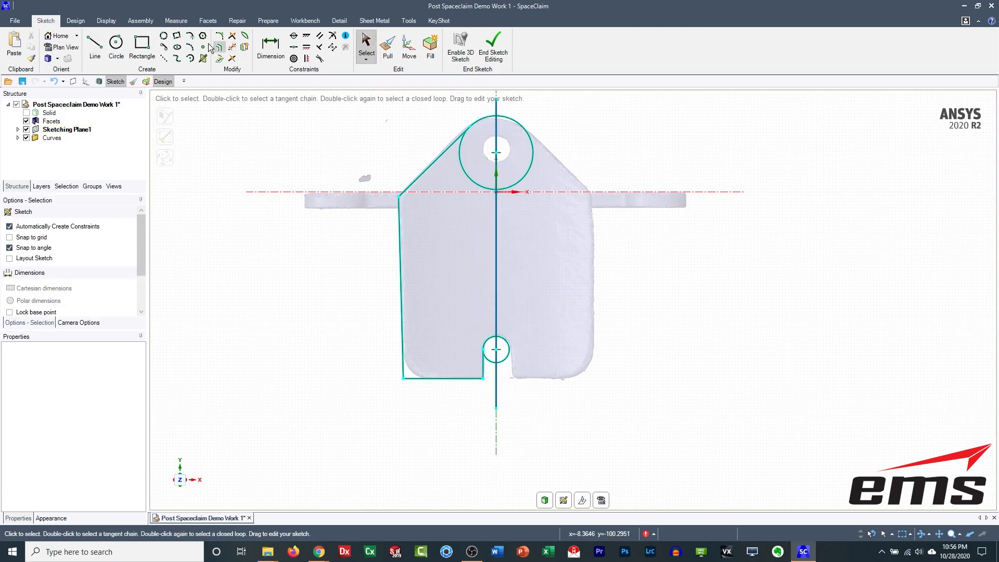
click(233, 47)
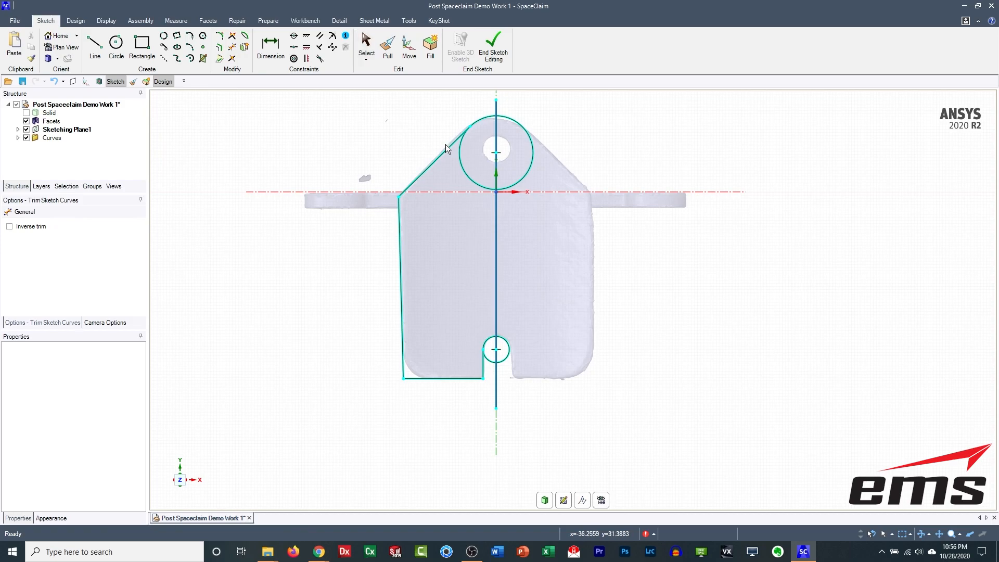
click(469, 180)
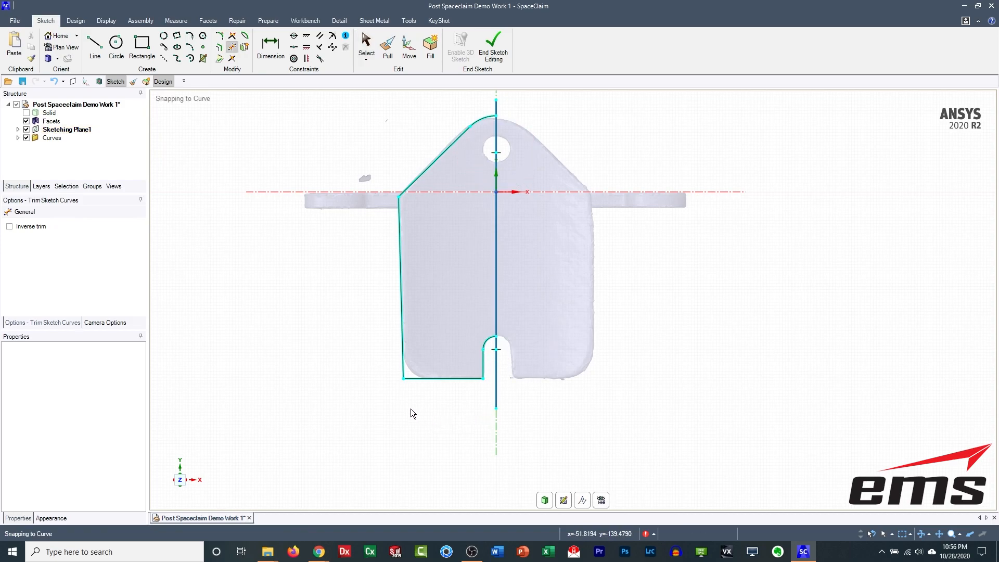
Step: Round the outer bottom corner of the half outline to match the scanned plate's corner
click(219, 35)
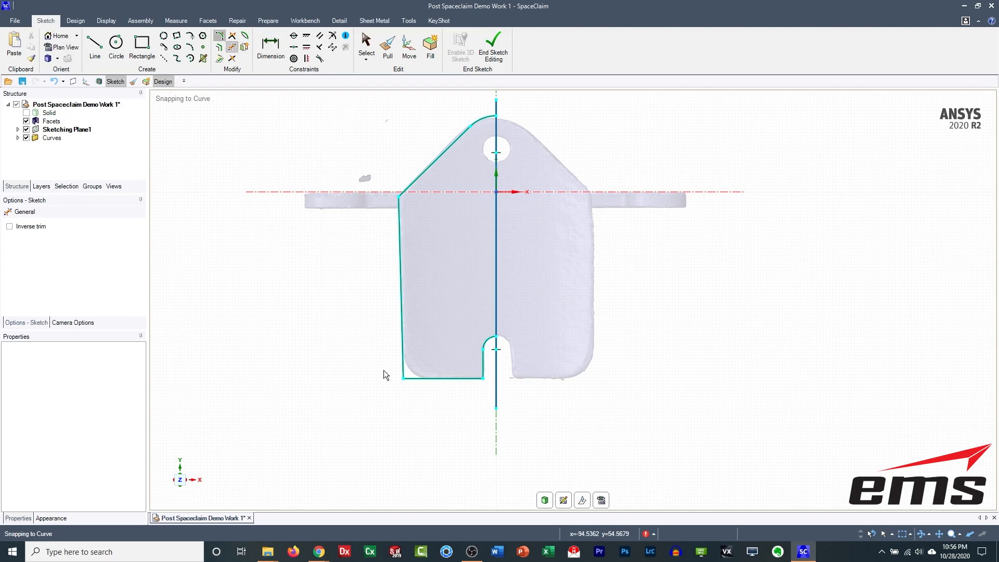
click(408, 376)
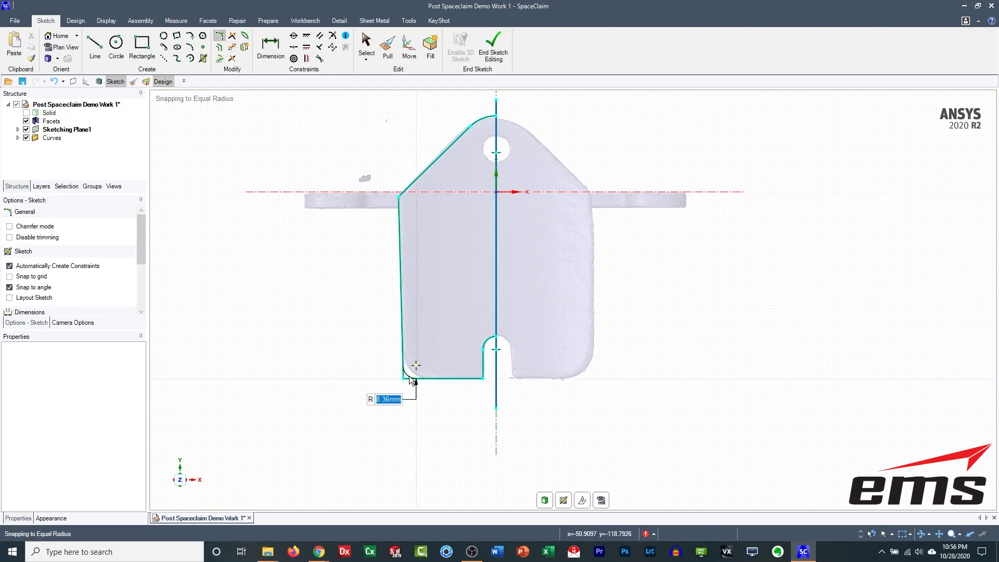
click(414, 372)
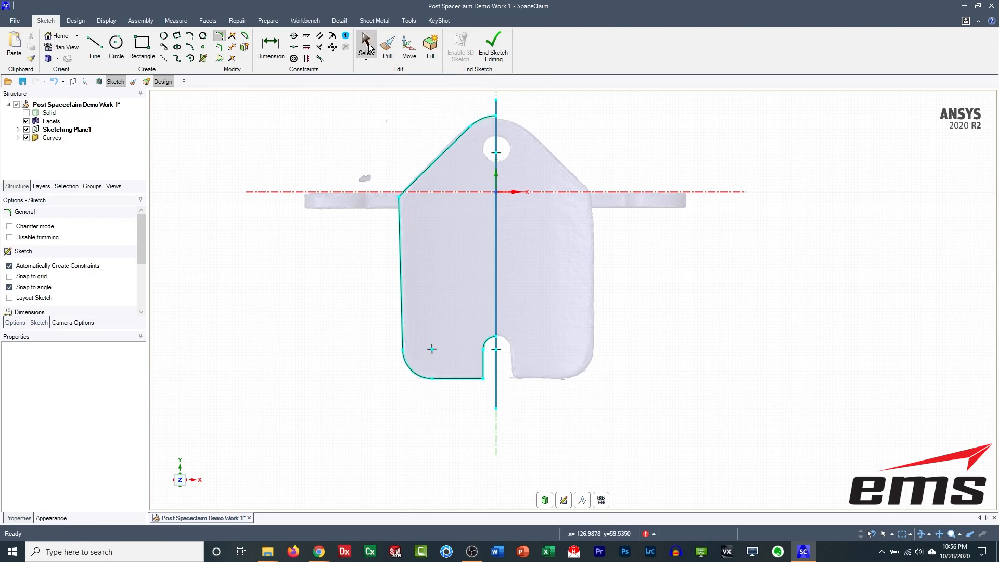
Step: Delete the vertical trimming line and mirror the half outline about the vertical axis to complete the plate profile
drag(518, 390, 454, 433)
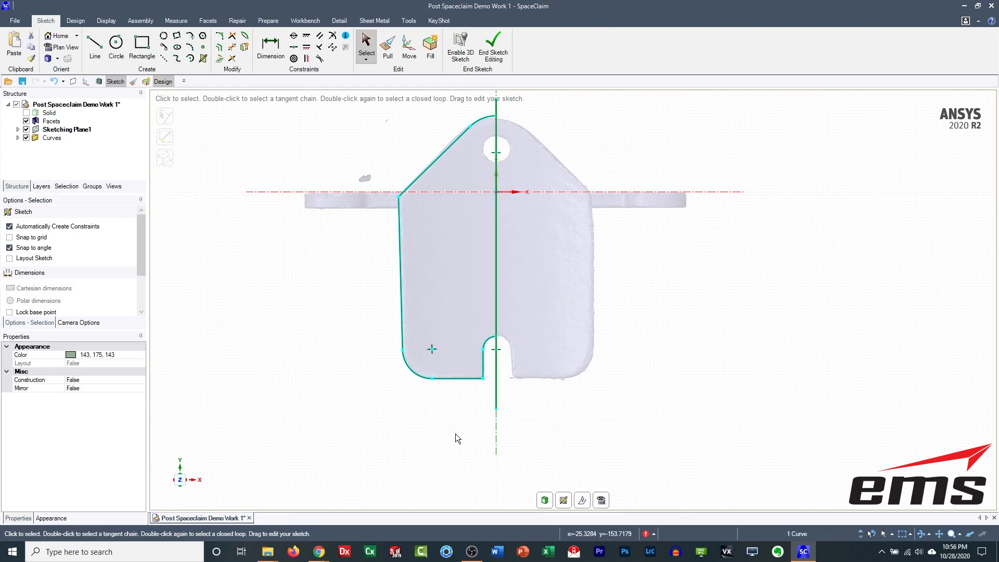
key(Delete)
shift+middle_drag(579, 261, 566, 317)
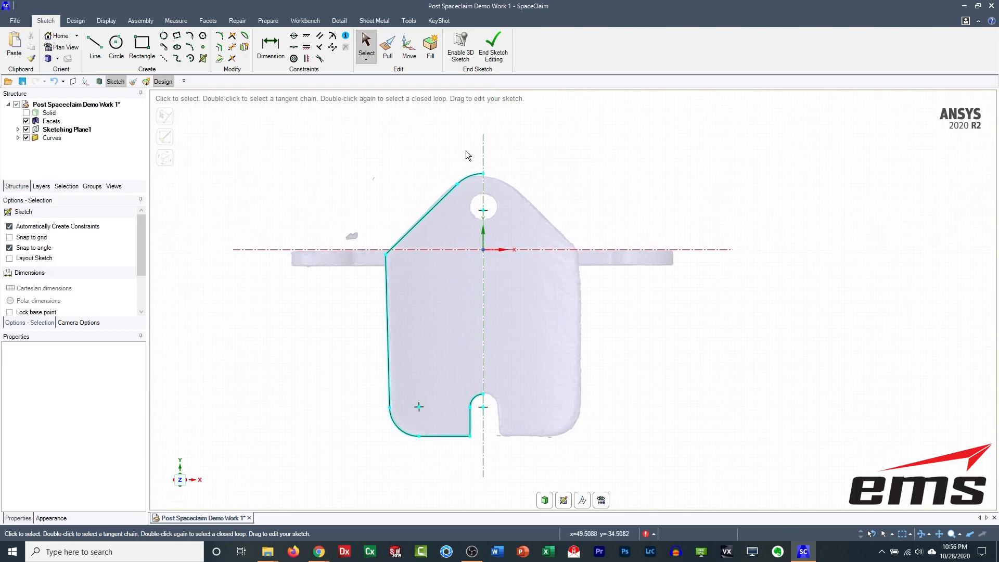
click(245, 51)
drag(440, 245, 579, 474)
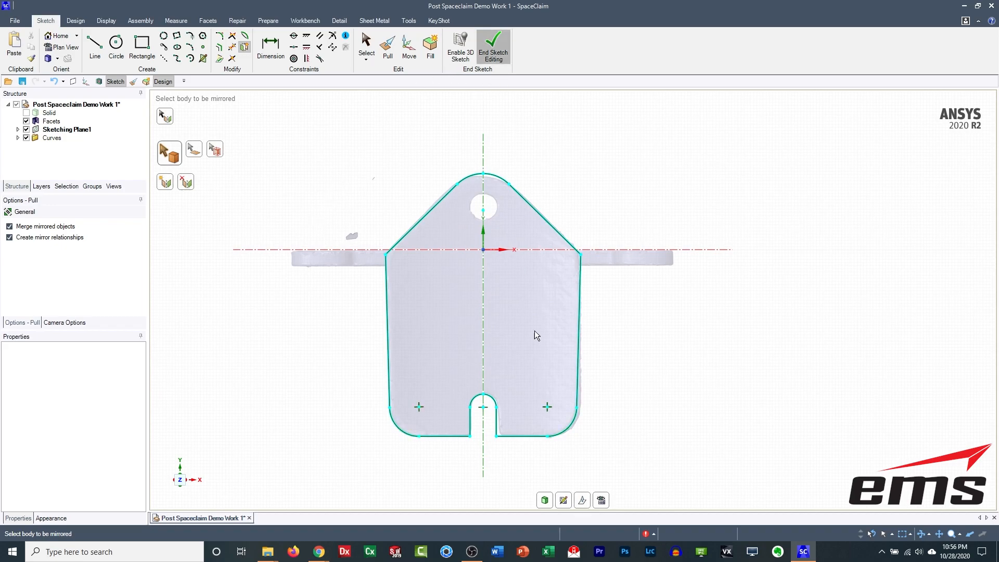
Step: Finish the sketch in 3D mode so the plate outline becomes a surface, and examine it against the curved end plate
click(545, 500)
middle_drag(328, 348, 501, 342)
drag(622, 260, 653, 244)
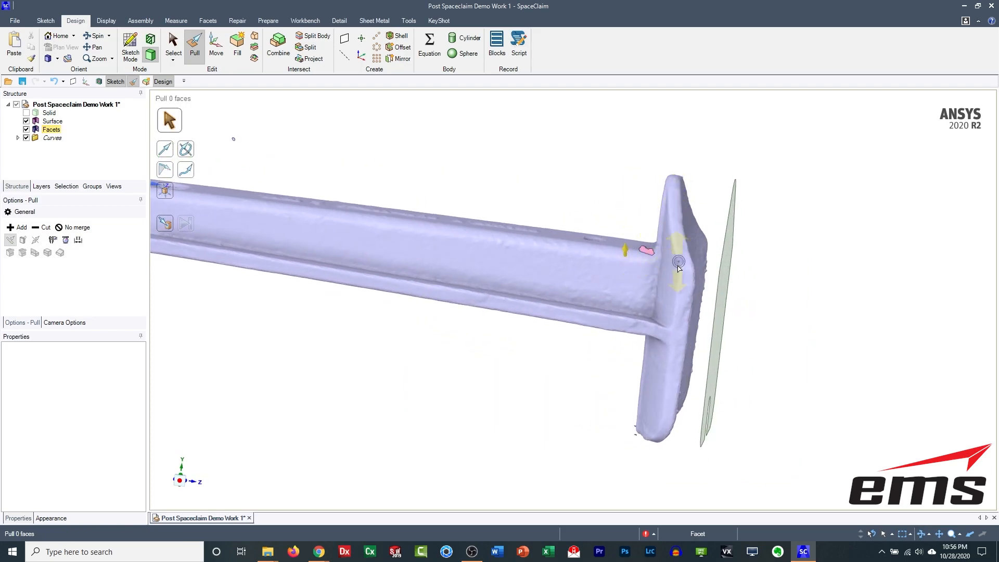
middle_drag(628, 286, 585, 300)
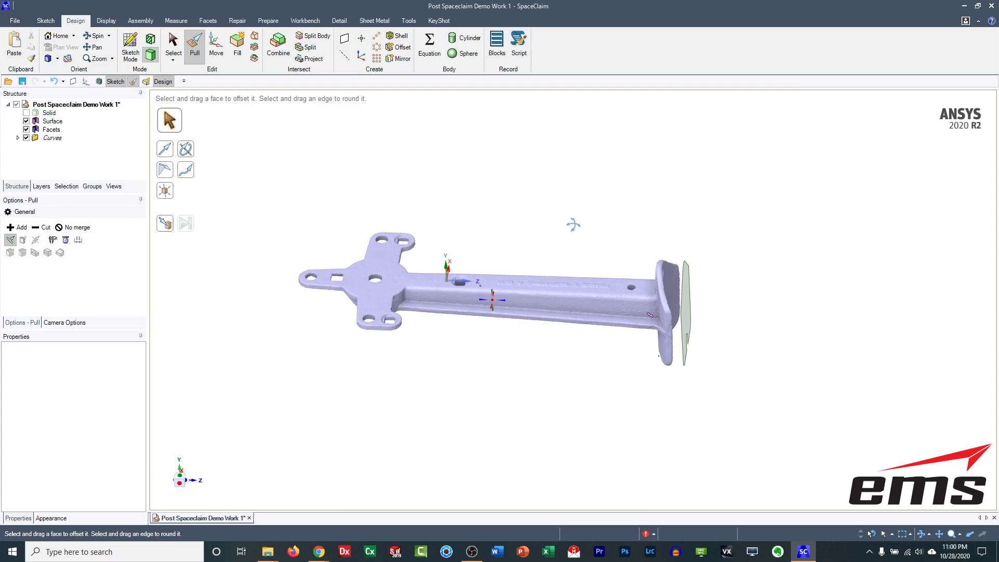
middle_drag(572, 223, 593, 271)
middle_drag(607, 306, 574, 316)
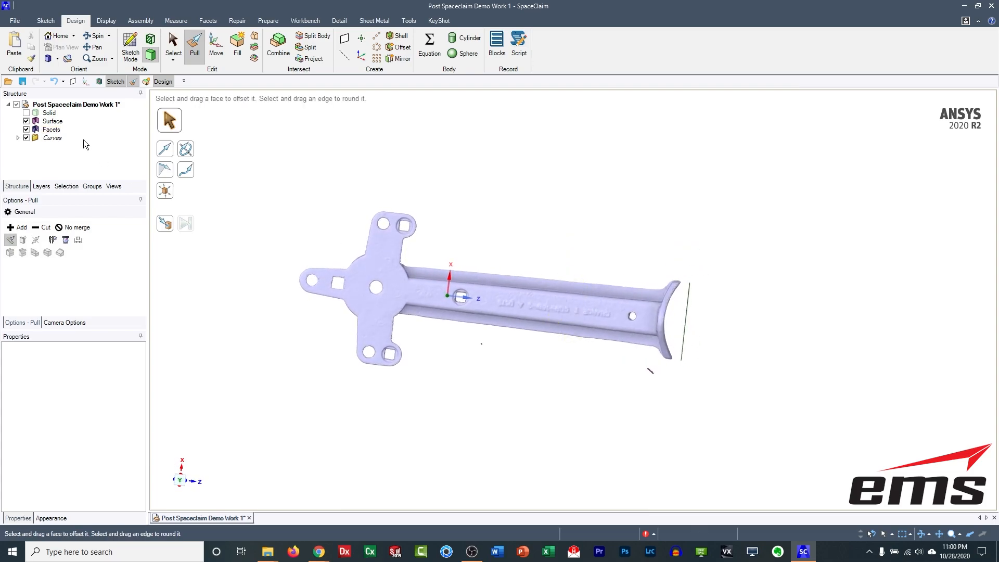
Step: Show the solid body and start a sketch on the flat top face of the bracket
click(26, 112)
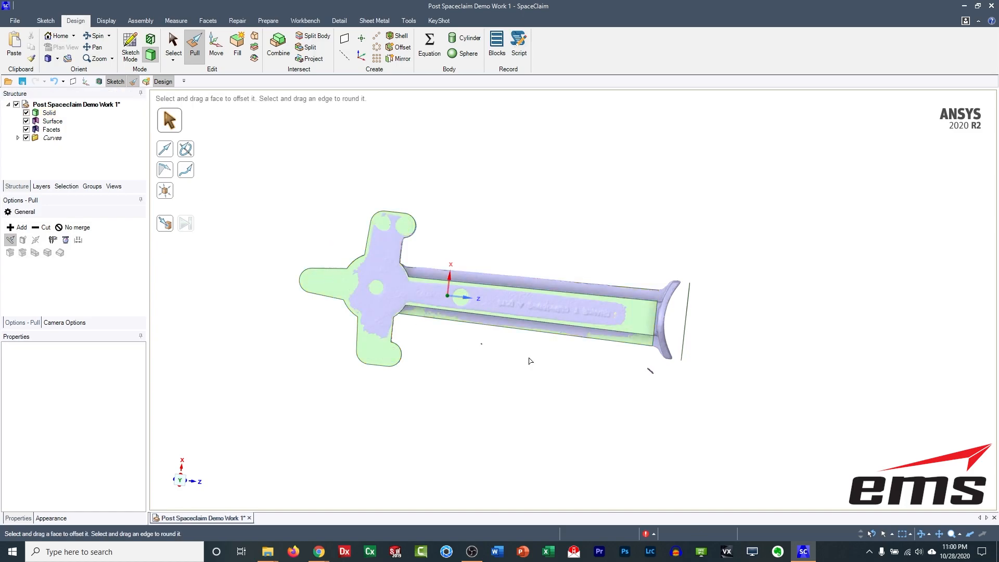
click(635, 324)
click(636, 322)
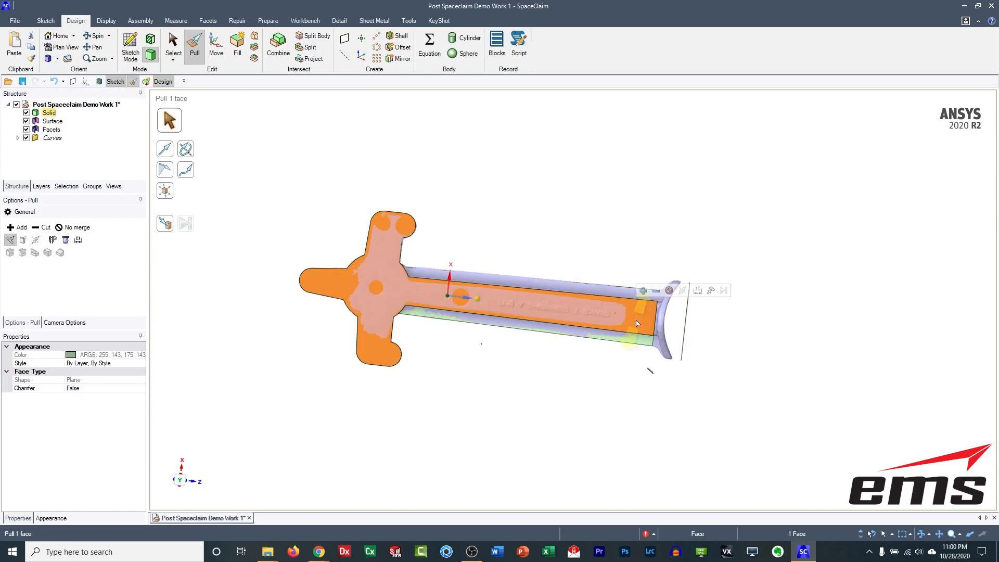
key(k)
mouse_move(481, 362)
middle_down()
mouse_move(481, 251)
mouse_move(488, 269)
middle_up()
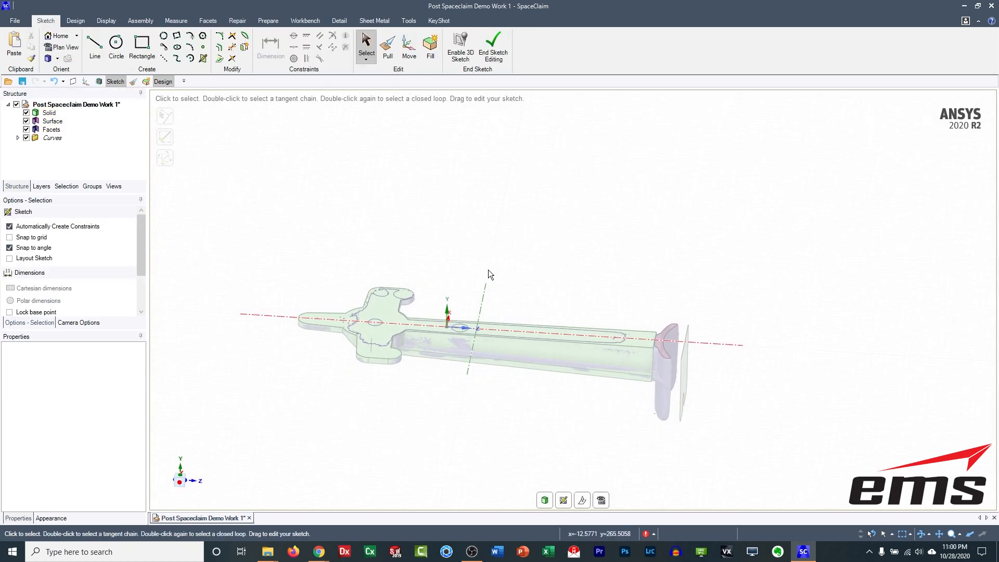
Step: Move the sketch plane down through the beam so it cuts the curved end plate, and view it in plan
click(582, 500)
mouse_move(481, 295)
mouse_down()
mouse_move(483, 218)
mouse_move(479, 309)
mouse_up()
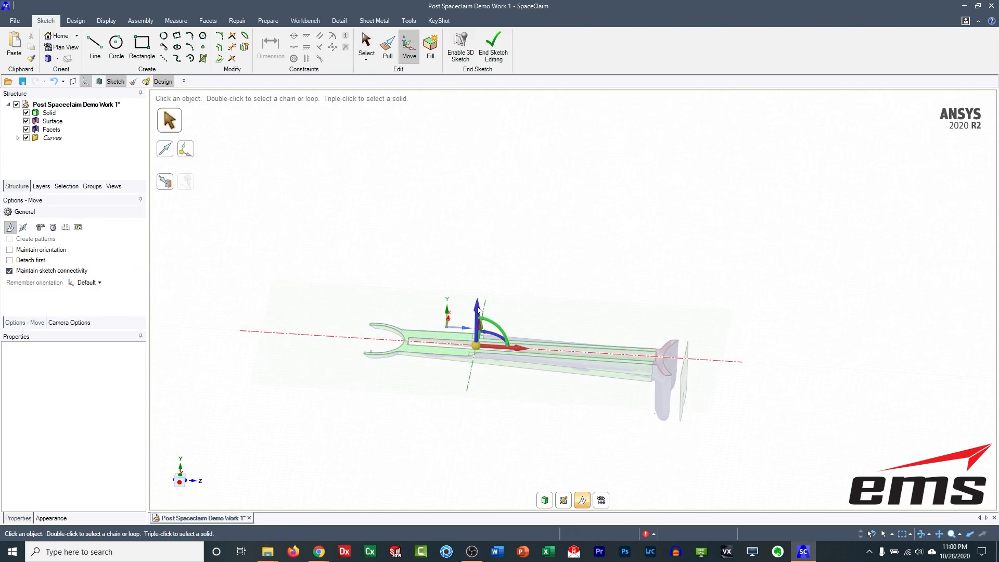
click(603, 500)
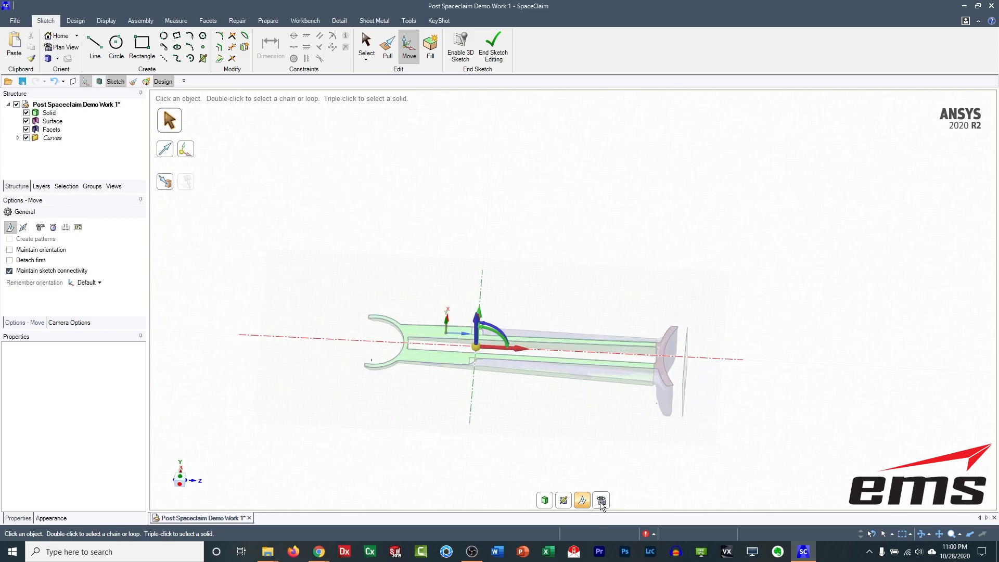
scroll(564, 306, up, 3)
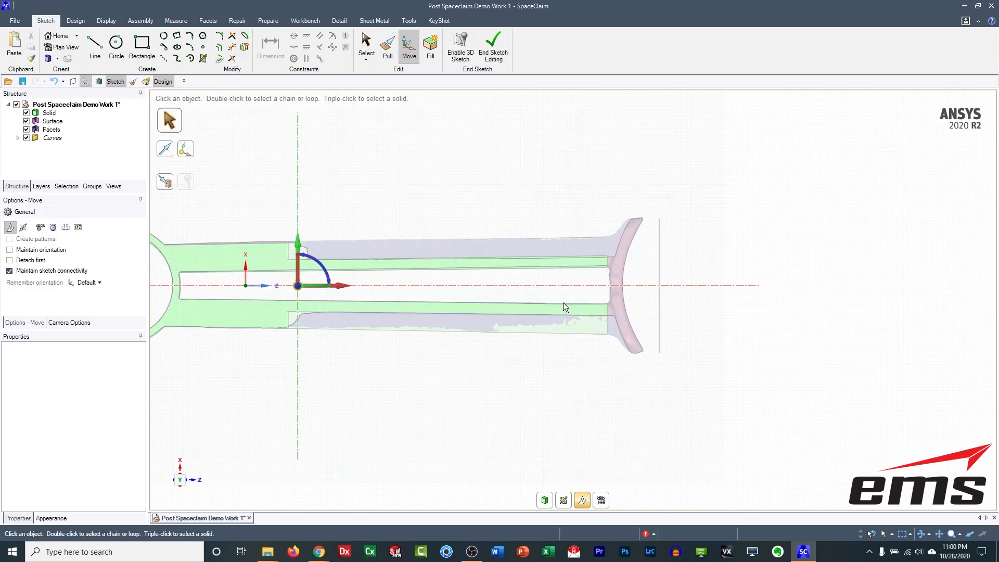
click(584, 502)
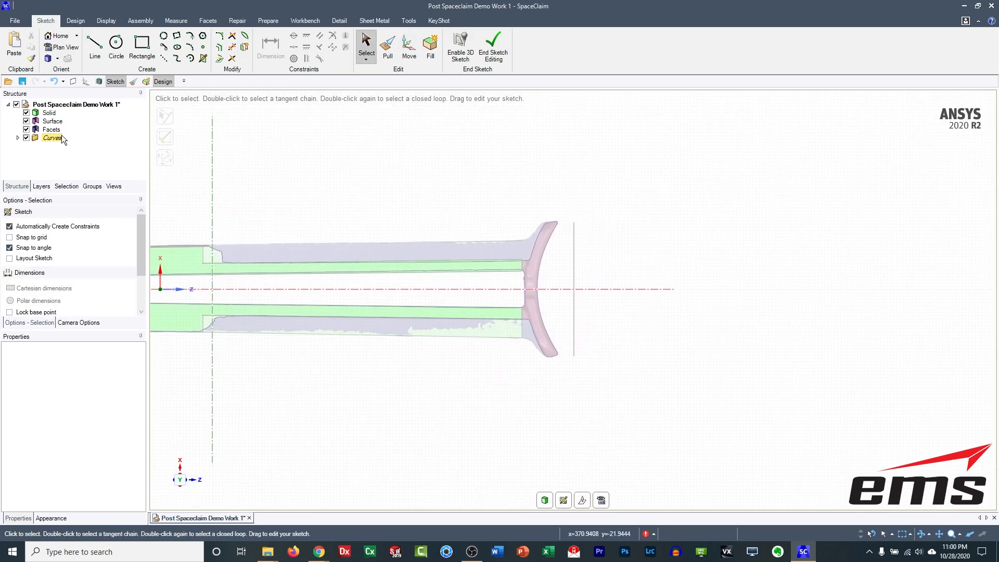
Step: Sketch two concentric circles on the horizontal axis, about 200 and 220 mm in diameter, matching the end plate's inner and outer curves
click(116, 44)
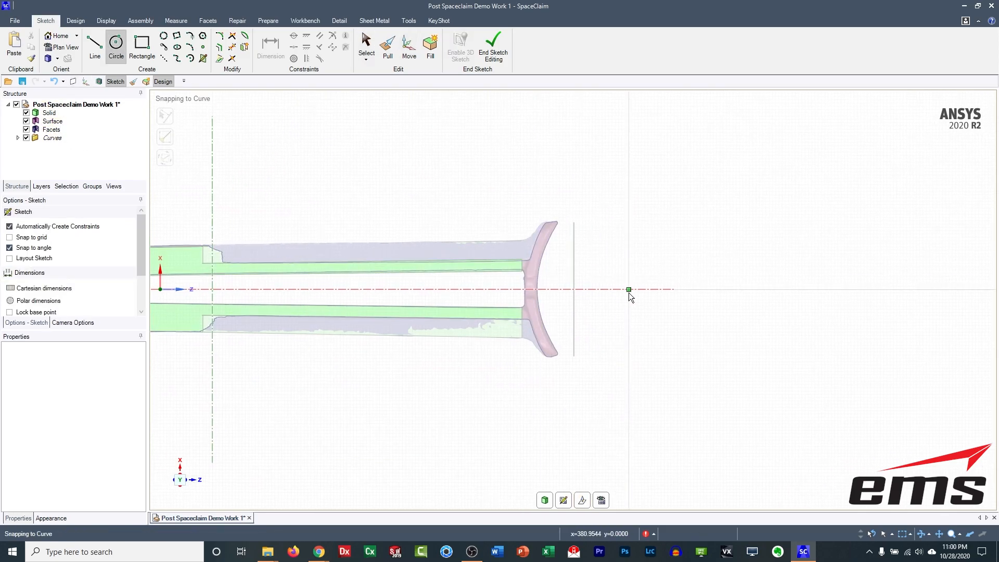
click(649, 293)
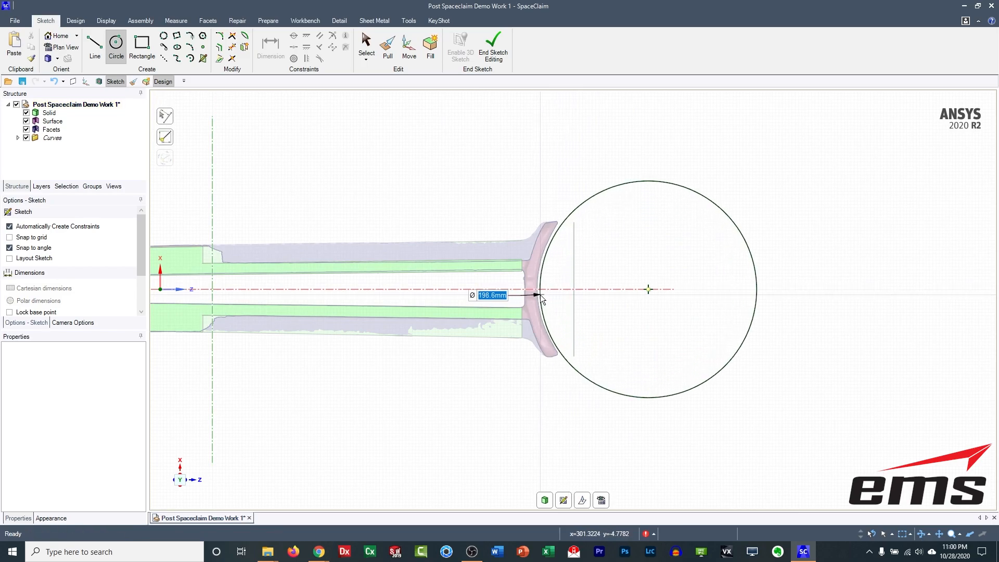
click(538, 294)
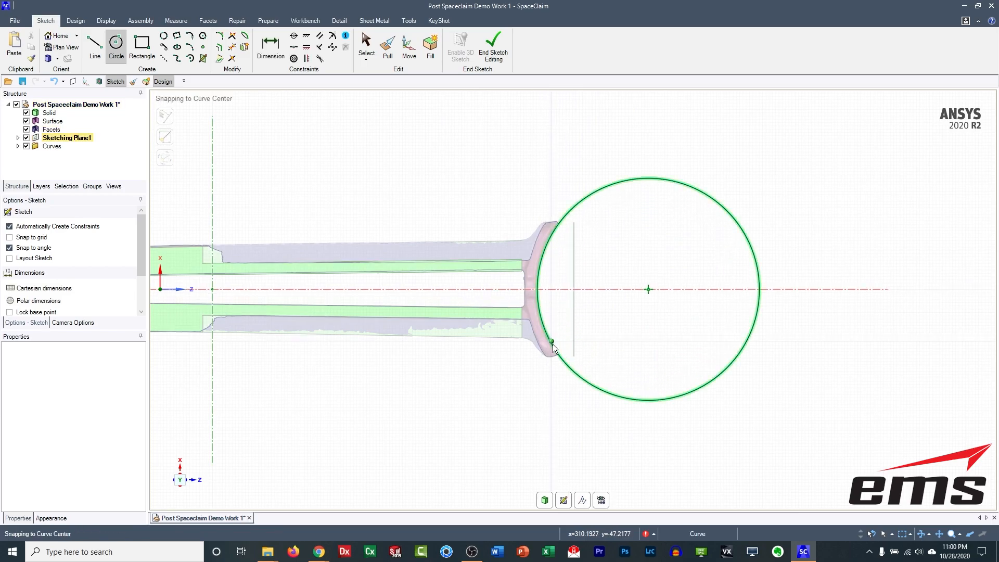
click(647, 290)
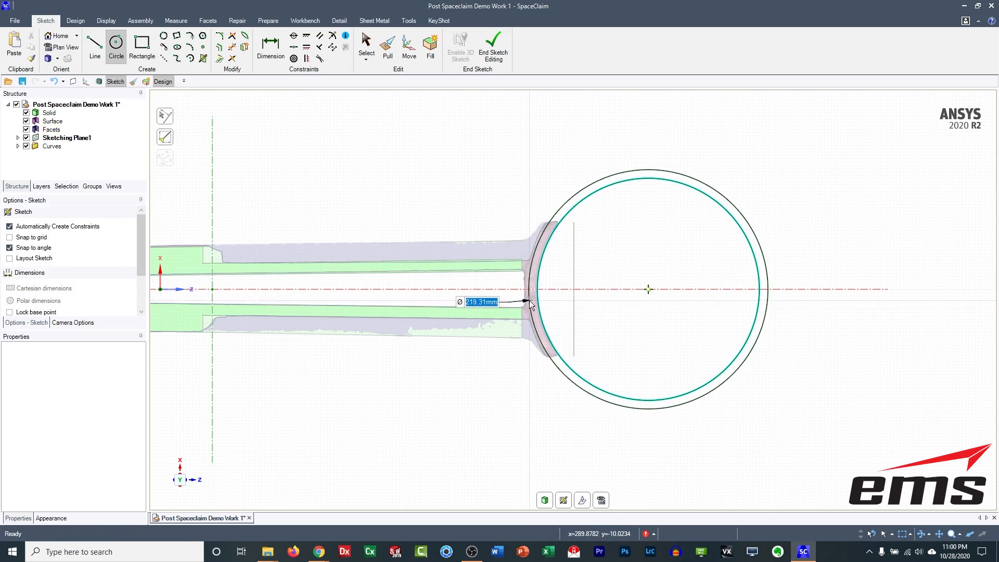
click(532, 251)
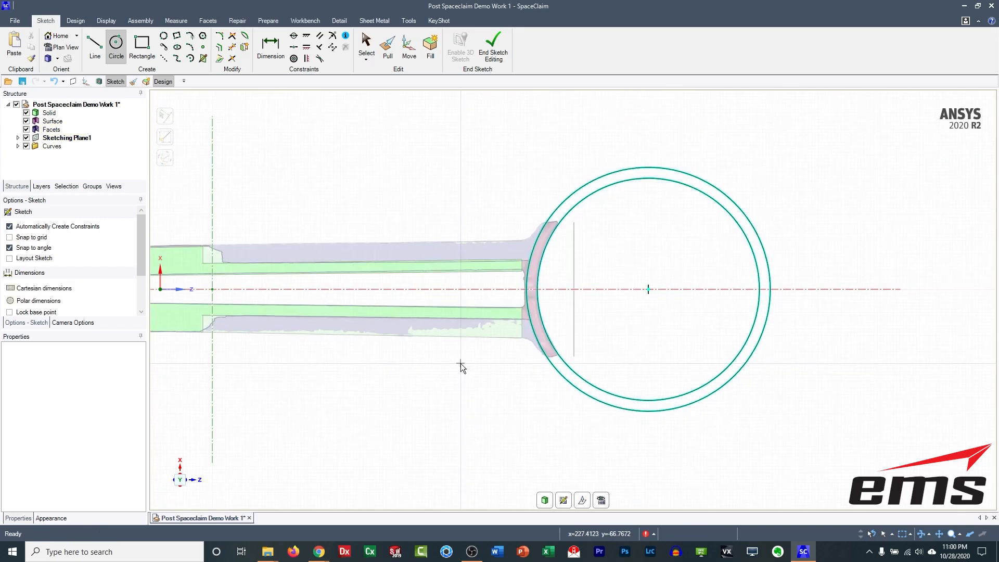
Step: Sketch two connected lines meeting near the circles' centre, each crossing both circles beyond one end of the curved plate
scroll(460, 365, down, 1)
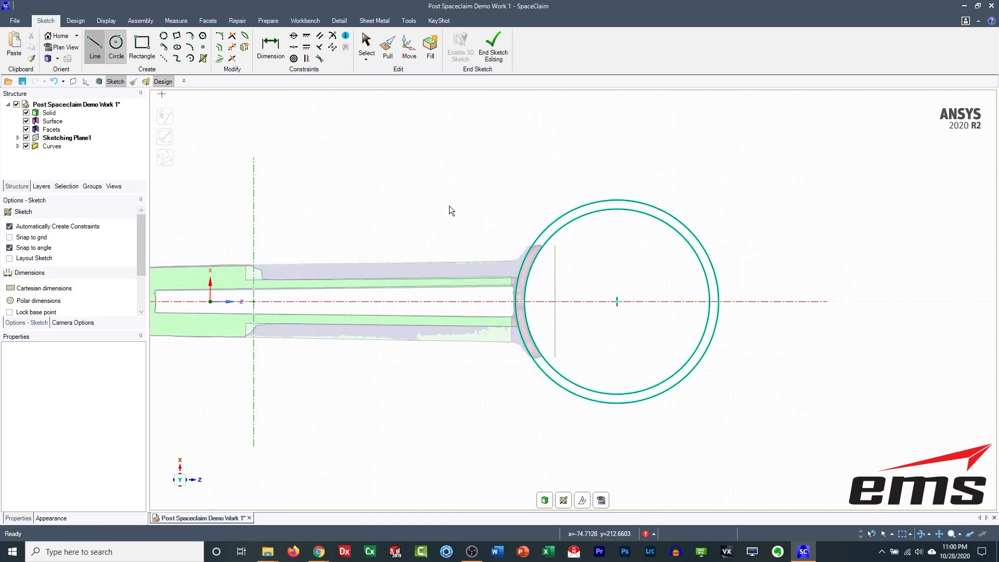
click(545, 210)
click(624, 288)
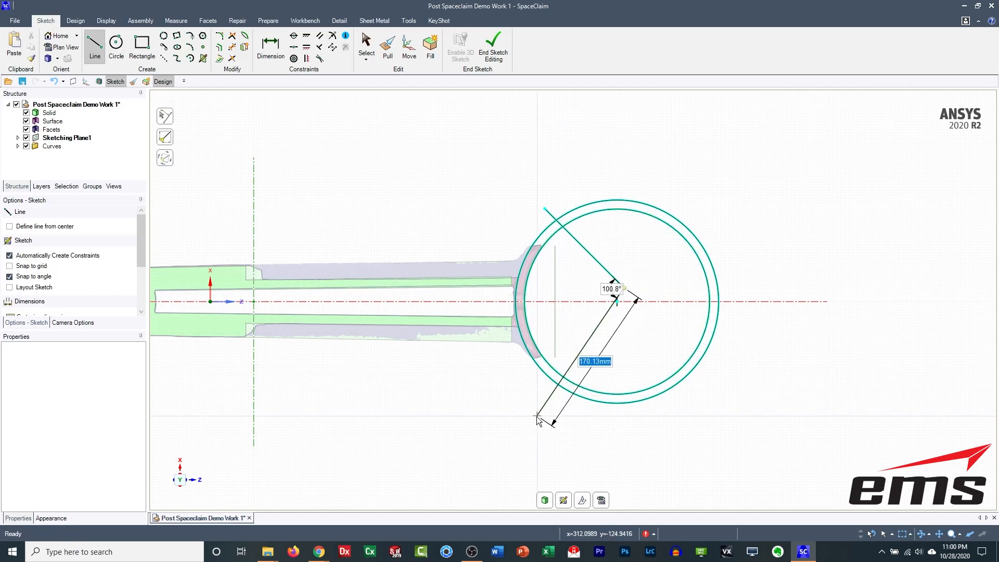
click(536, 419)
key(Escape)
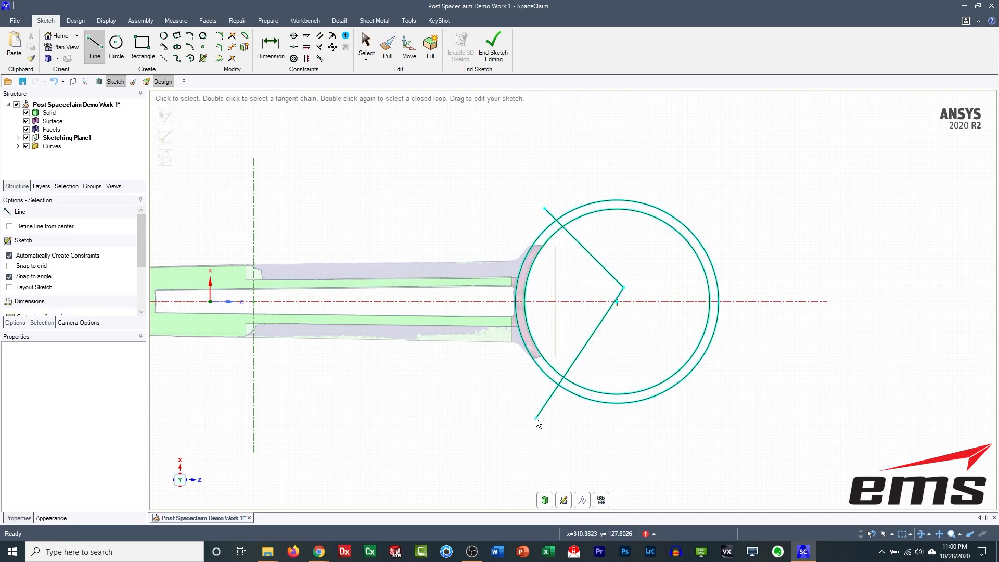
Step: Trim the circles and lines to leave a closed arc-shaped band along the curved end plate
click(231, 47)
click(629, 201)
click(629, 208)
click(580, 243)
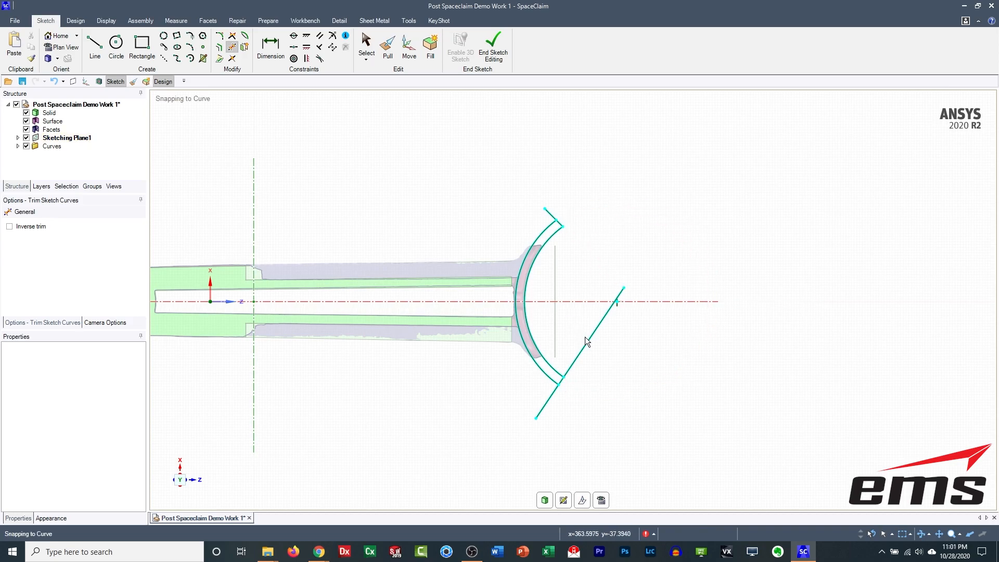
click(586, 339)
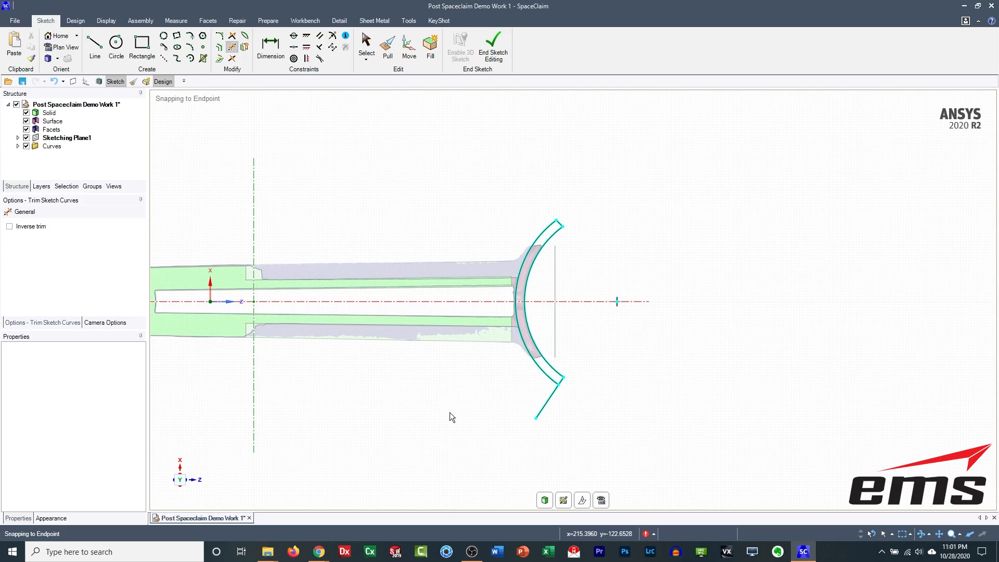
click(551, 399)
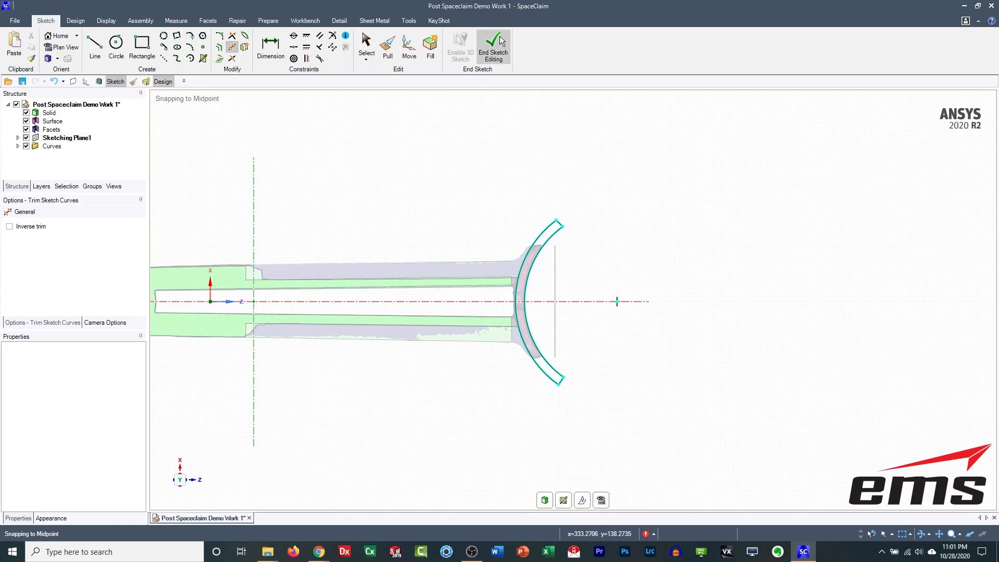
Step: Finish the sketch and extrude the arc-shaped band to both sides, past the upper and lower edges of the end plate
mouse_move(469, 388)
middle_down()
mouse_move(468, 248)
mouse_move(446, 310)
mouse_move(539, 364)
mouse_move(533, 350)
middle_up()
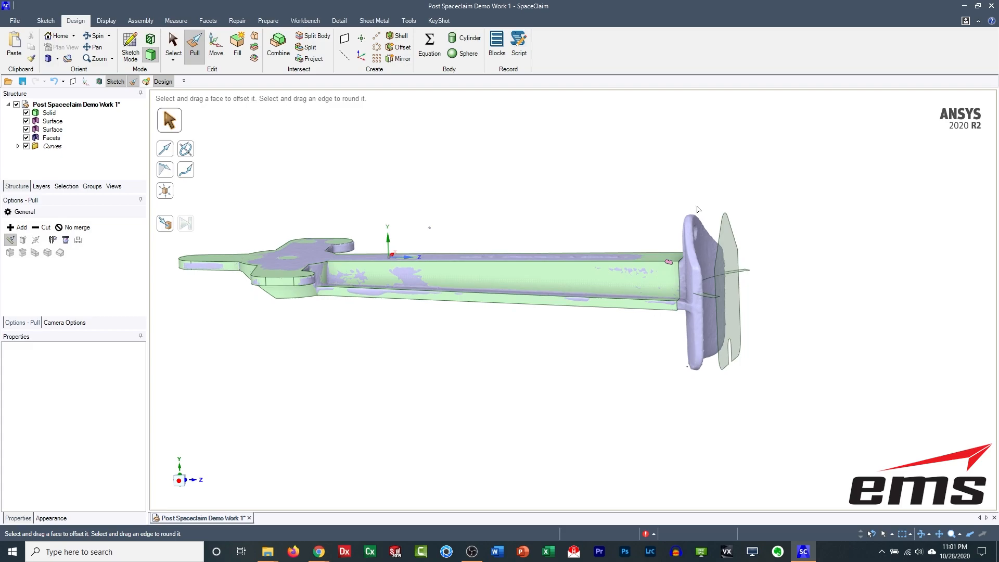
click(708, 280)
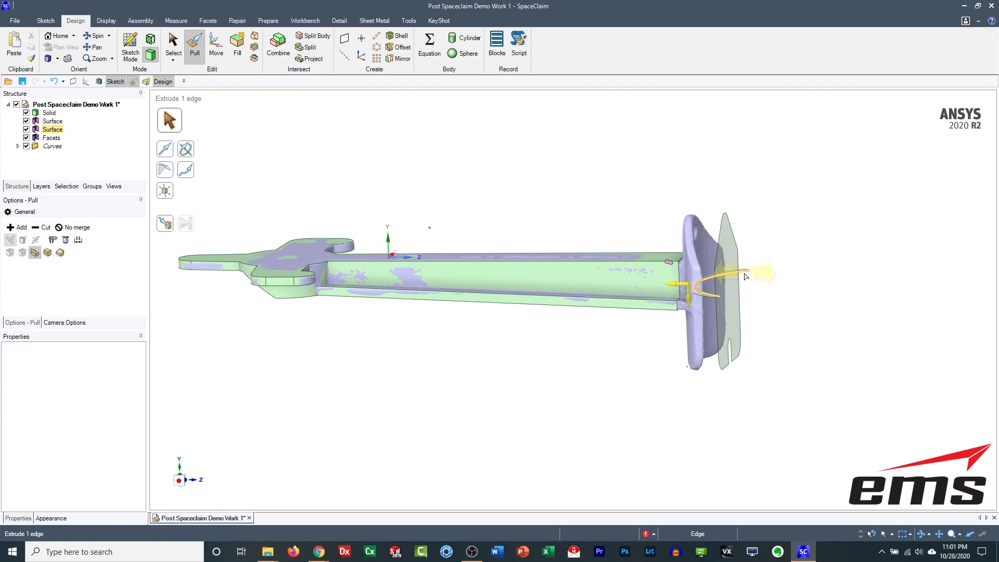
scroll(745, 276, up, 5)
click(742, 263)
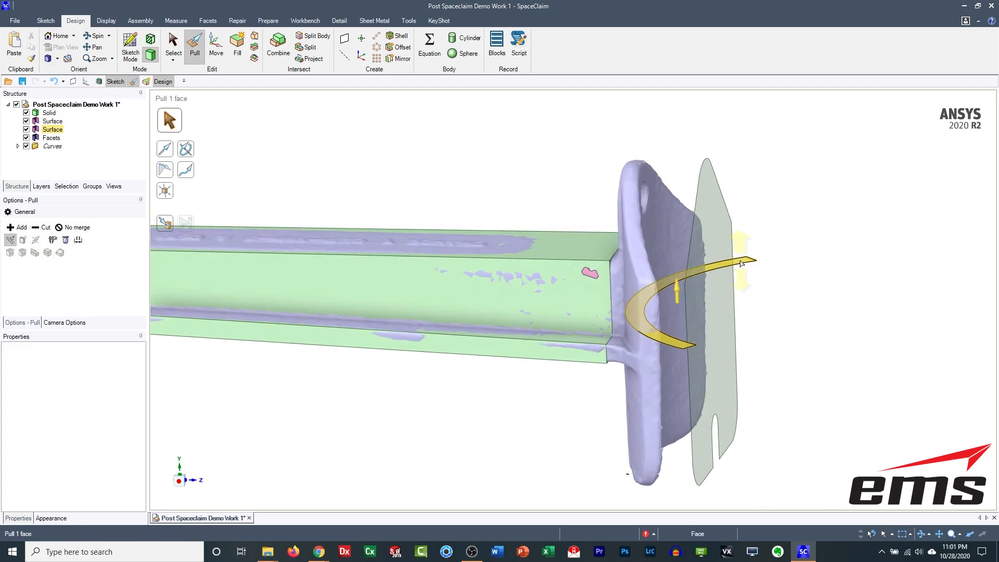
scroll(656, 274, down, 5)
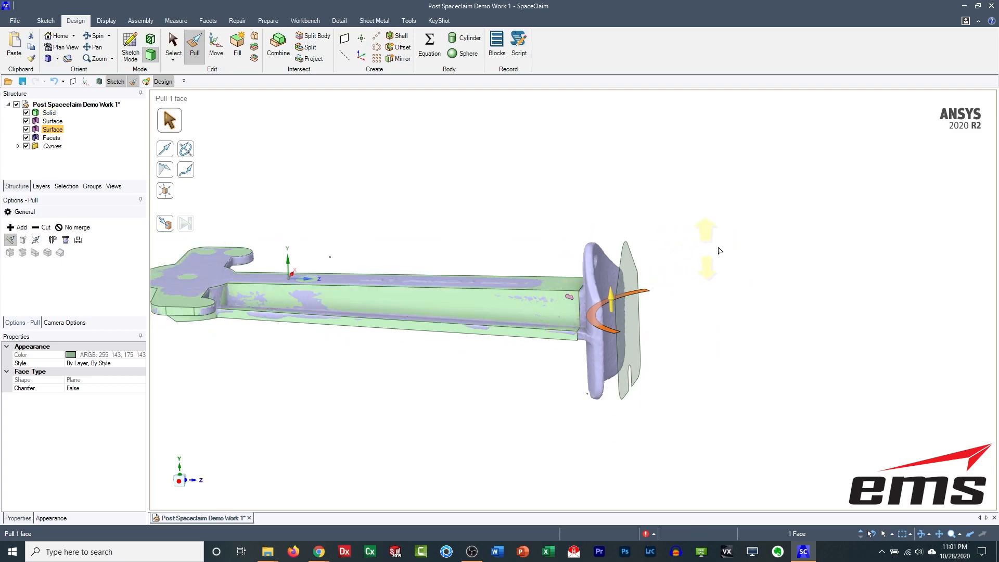
right_click(690, 283)
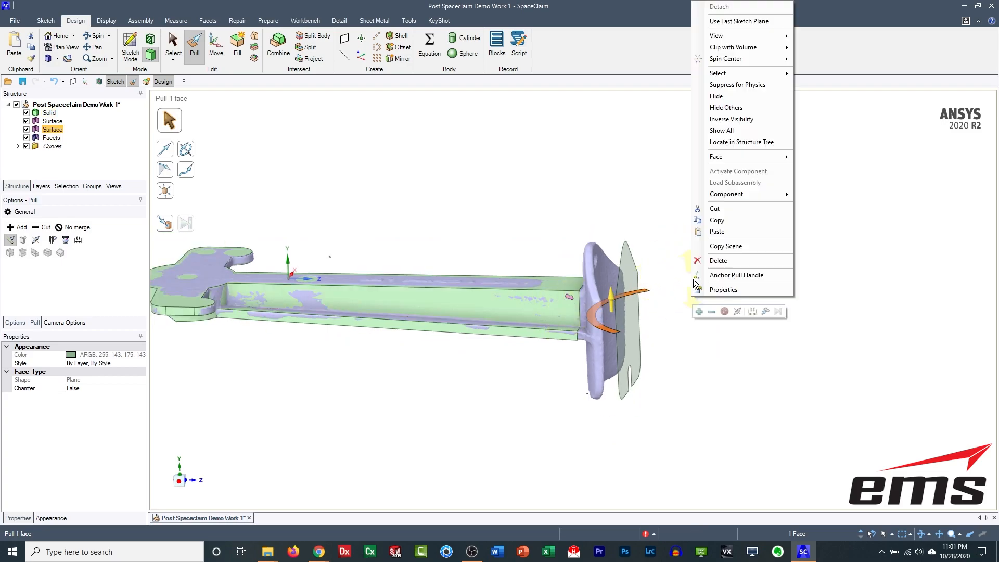
click(737, 311)
drag(611, 298, 496, 238)
mouse_move(495, 238)
middle_down()
mouse_move(508, 229)
mouse_move(484, 251)
middle_up()
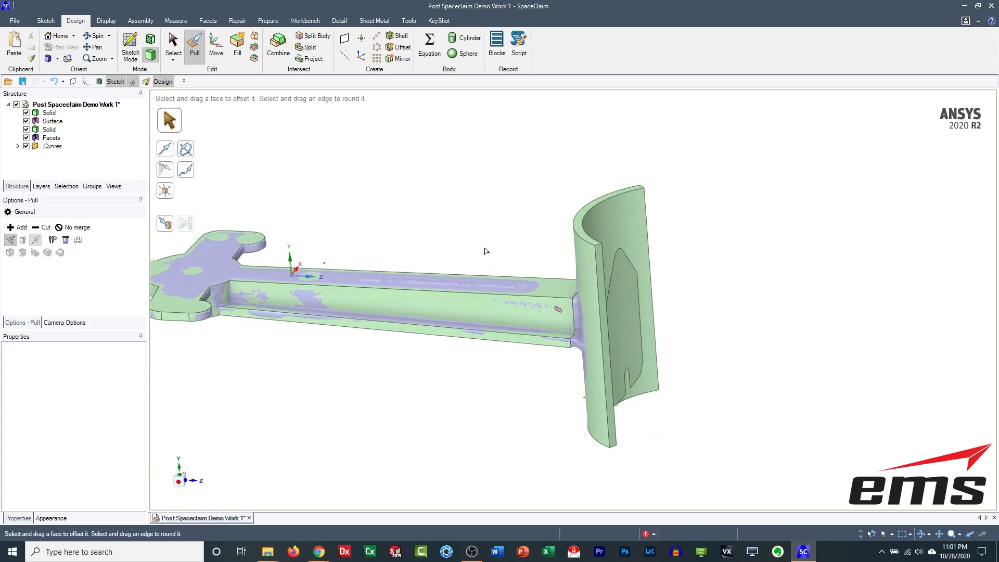
Step: Extrude the flat end plate outline to both sides through the curved band as a separate body, without merging
click(626, 295)
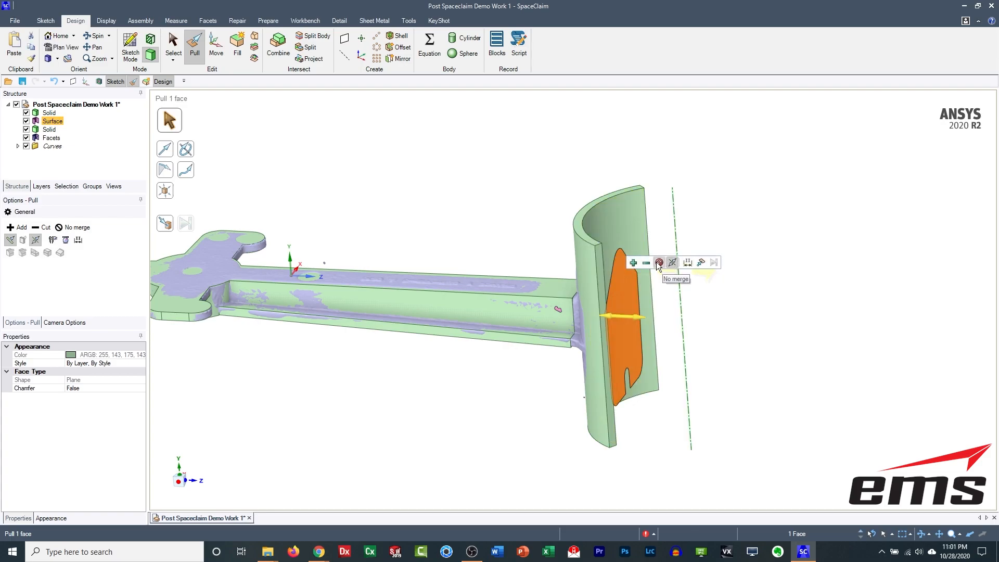
click(658, 264)
drag(637, 319, 760, 325)
middle_drag(526, 406, 478, 403)
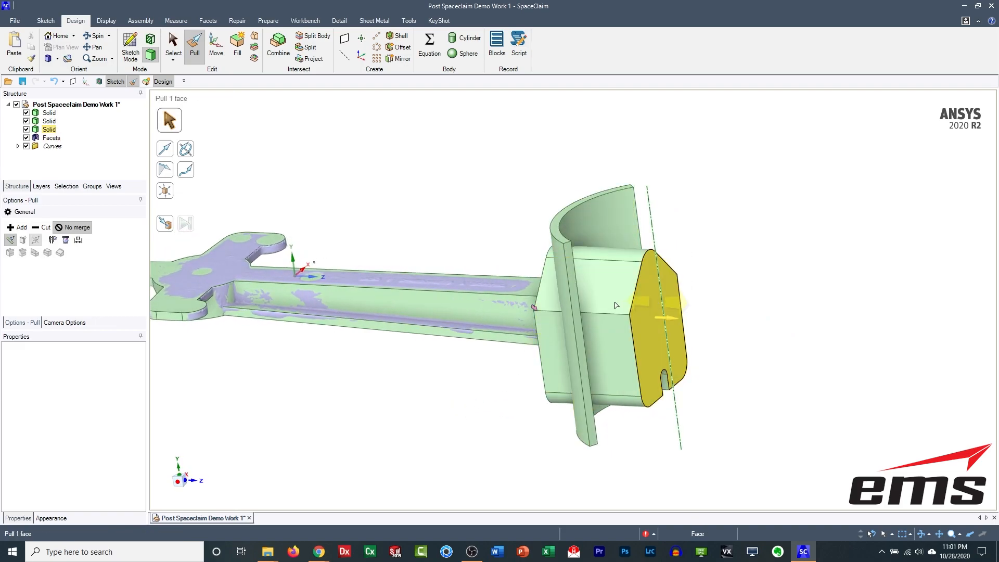
middle_drag(592, 330, 570, 375)
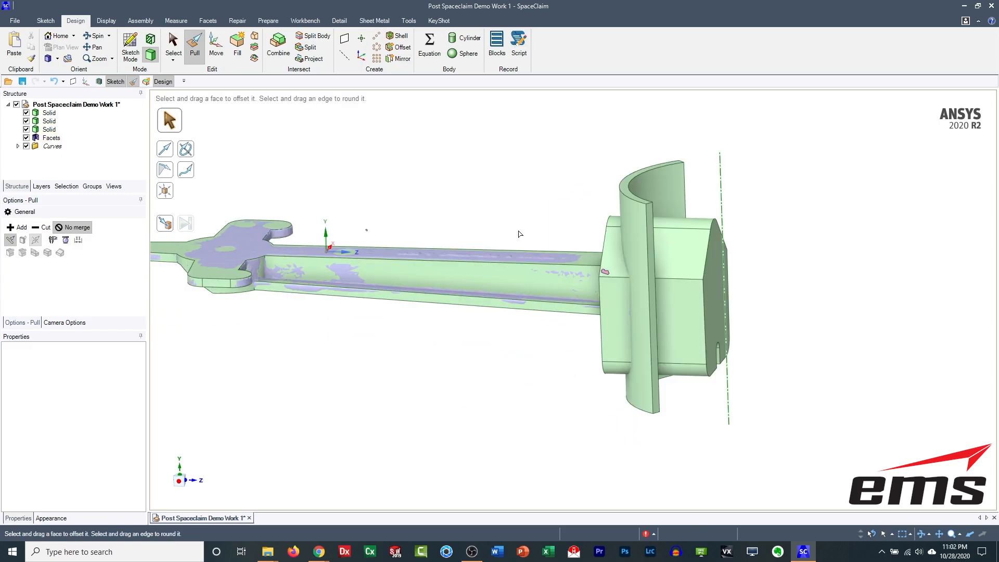
Step: Combine the curved band with the outline block as cutter and remove the band region outside the plate outline
click(278, 47)
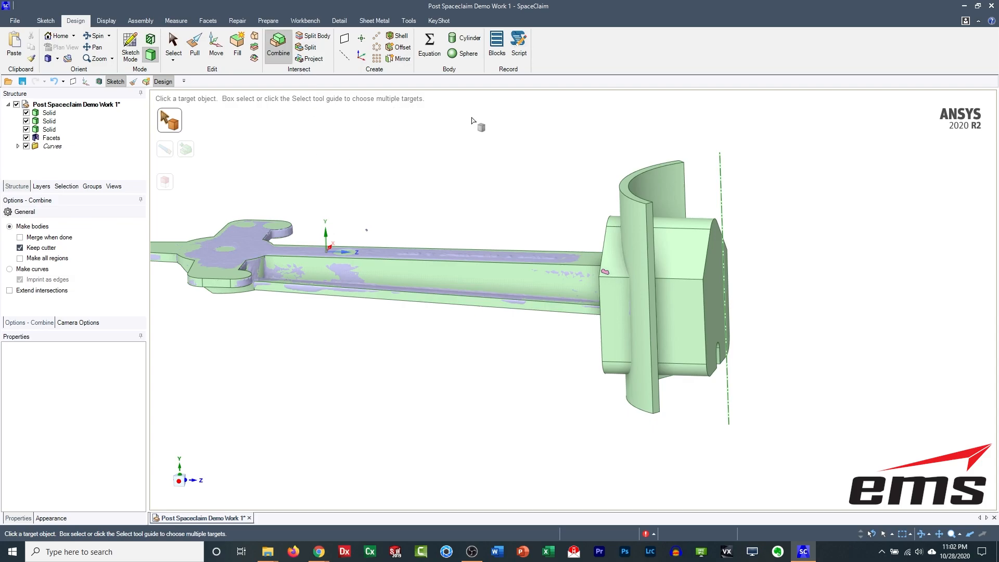
click(644, 218)
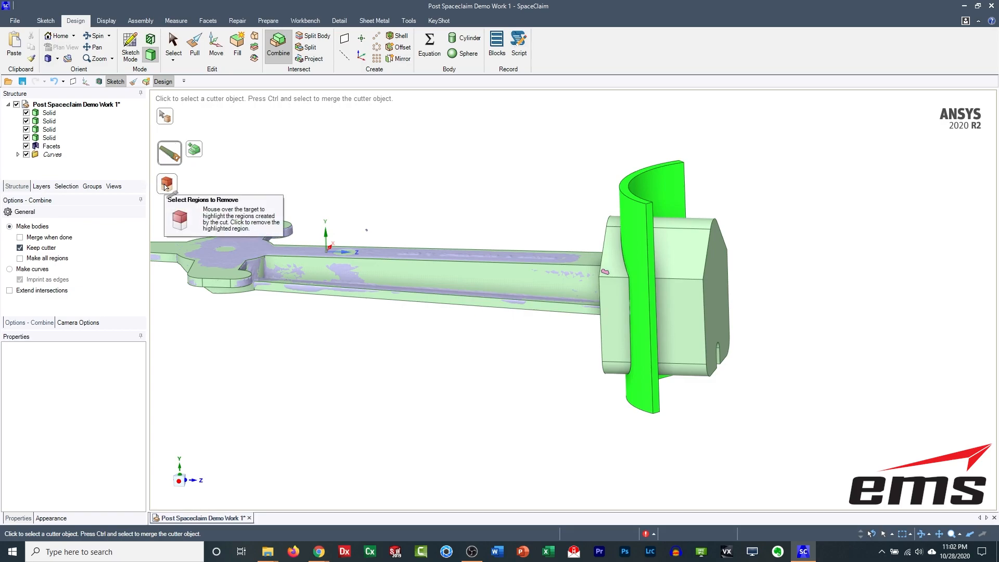
click(166, 185)
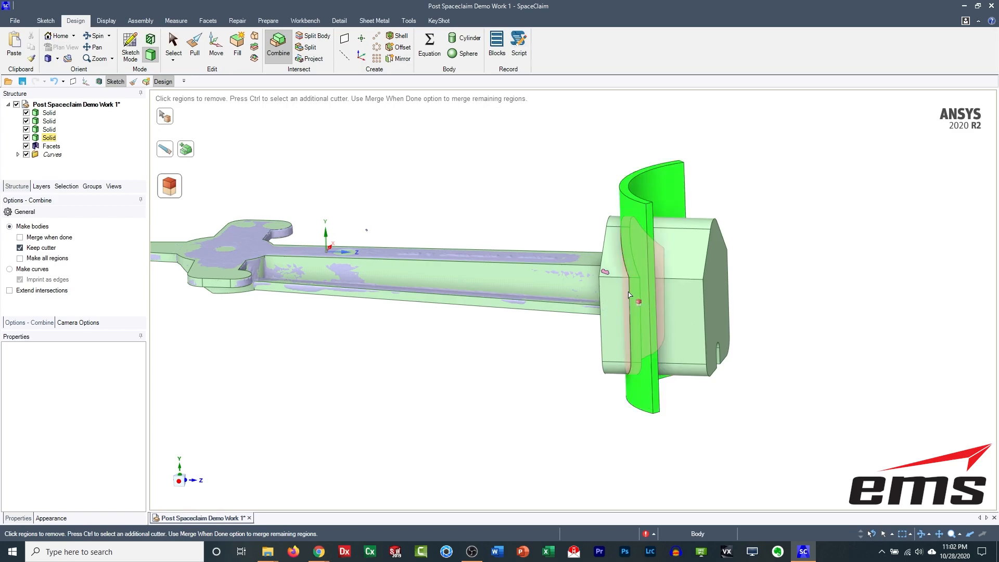
click(639, 239)
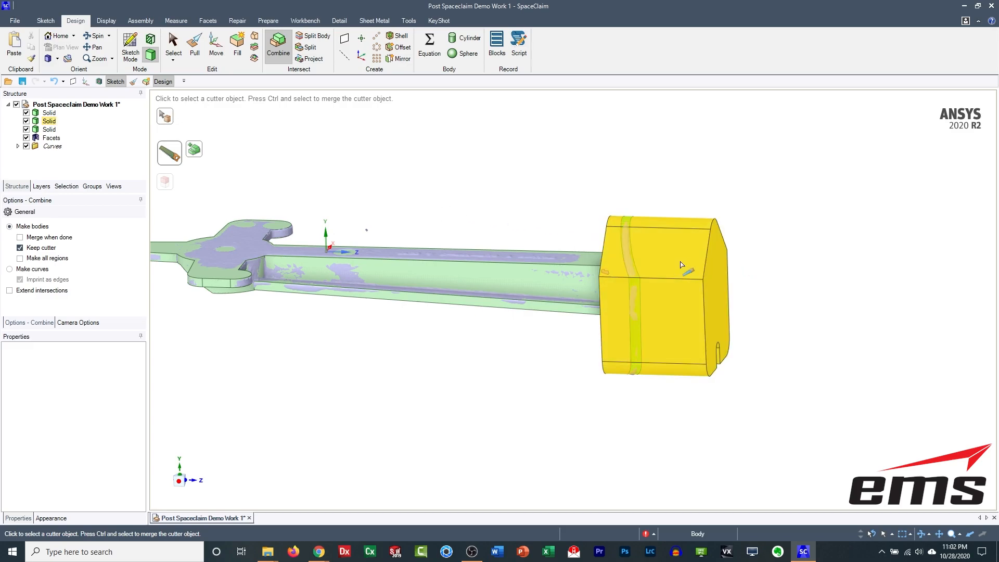
click(540, 172)
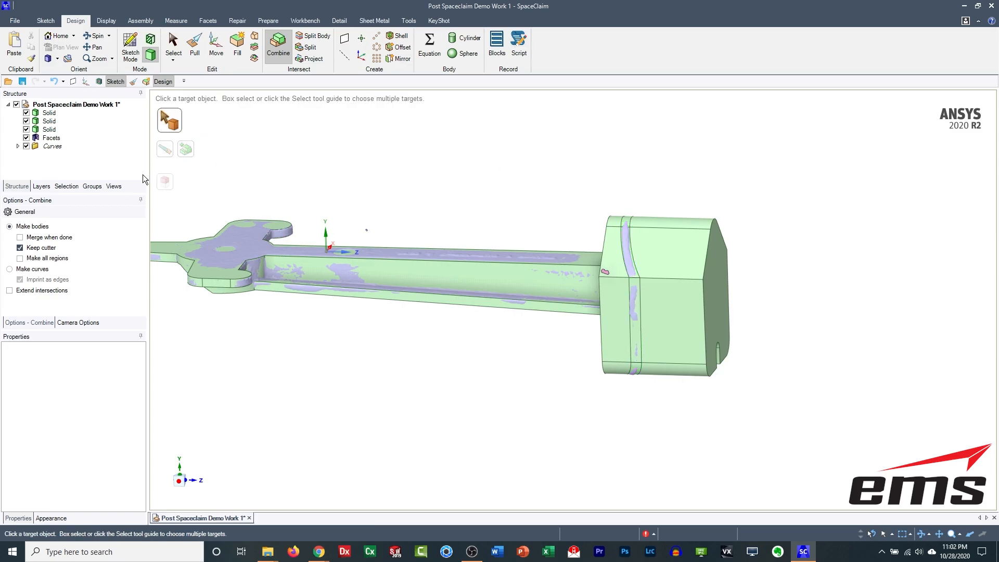
Step: Hide the outline block and the facet mesh, leaving the beam and the curved end plate displayed
click(26, 121)
mouse_move(541, 367)
middle_down()
mouse_move(402, 359)
mouse_move(513, 386)
mouse_move(555, 374)
mouse_move(568, 339)
mouse_move(540, 358)
mouse_move(541, 348)
middle_up()
scroll(540, 348, up, 1)
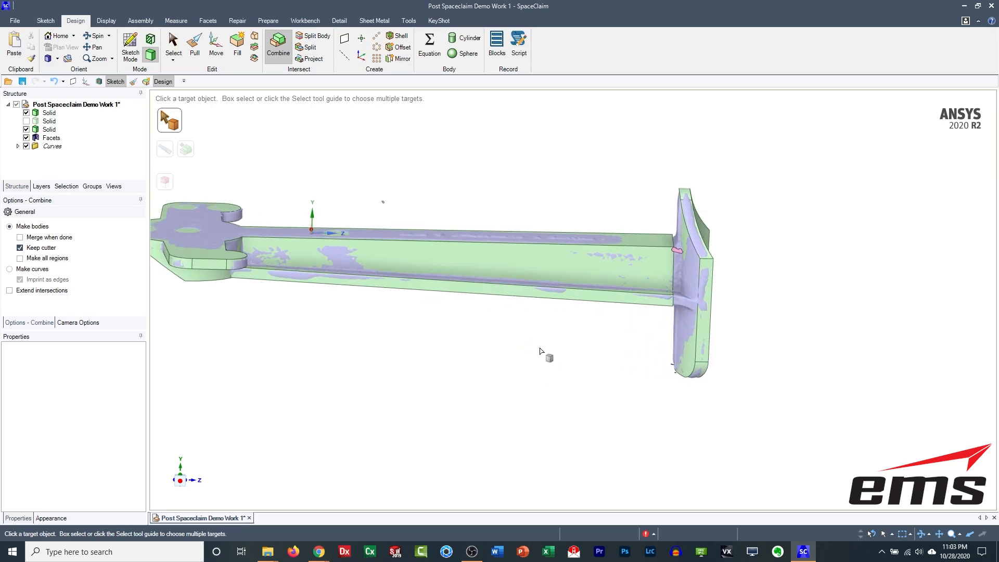
click(26, 137)
mouse_move(531, 330)
middle_down()
mouse_move(574, 328)
mouse_move(516, 331)
middle_up()
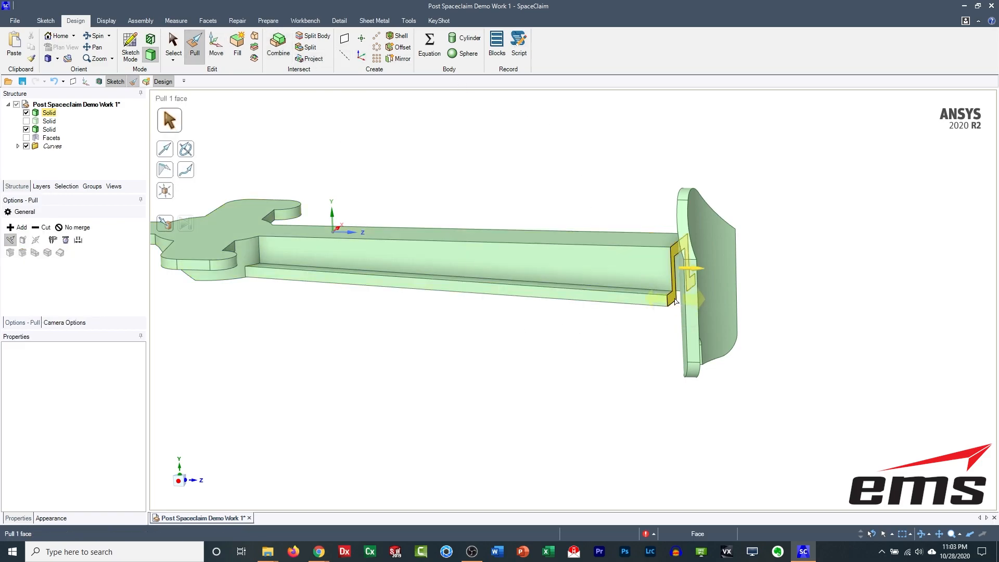
Step: Pull the beam's end face up to the inner face of the curved end plate, merging the two bodies
click(672, 276)
middle_drag(494, 346, 533, 345)
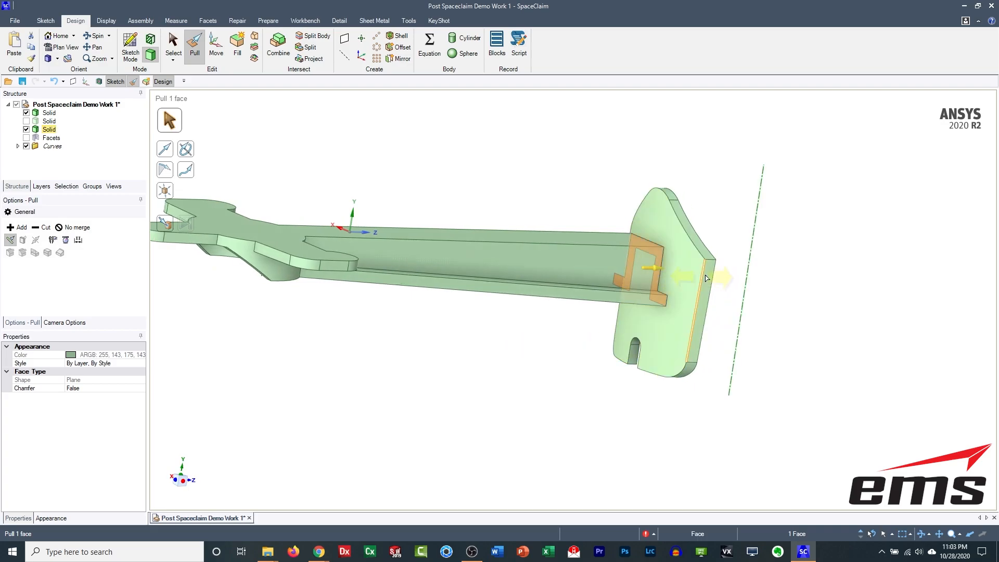
right_click(806, 239)
click(834, 244)
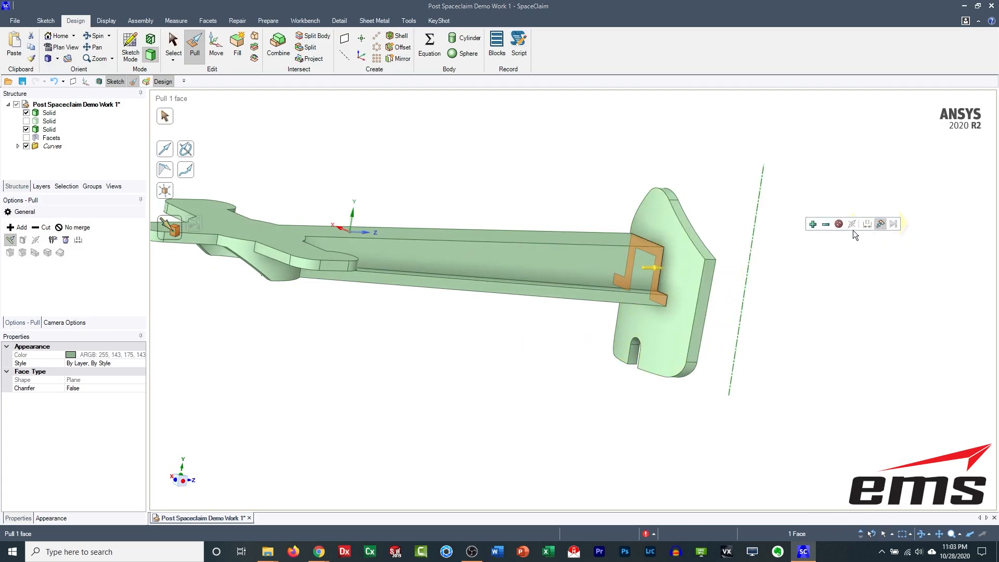
click(556, 341)
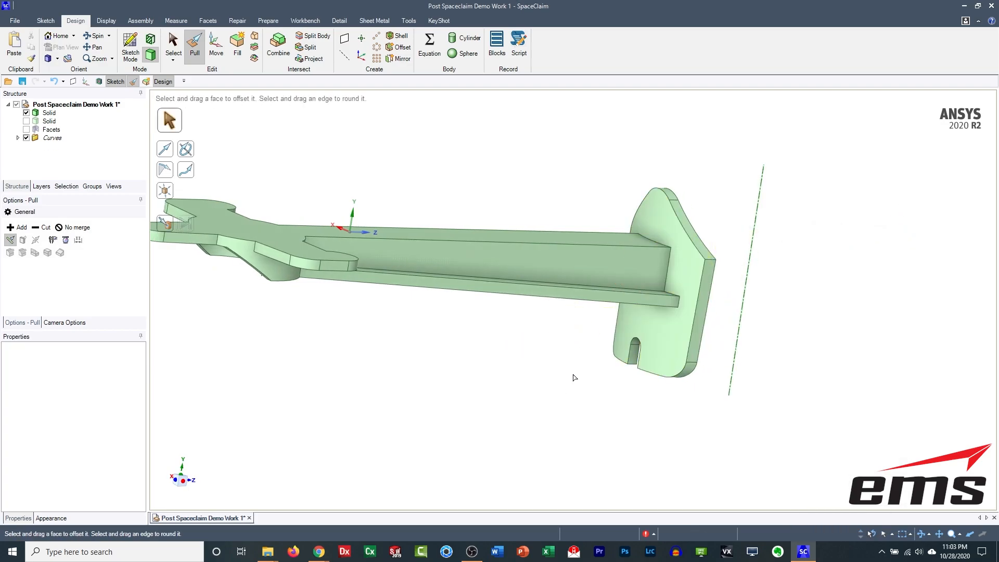
Step: Show the facet mesh again and compare the merged bracket with the scan from the underside
mouse_move(478, 361)
middle_down()
mouse_move(540, 382)
mouse_move(543, 416)
mouse_move(550, 377)
middle_up()
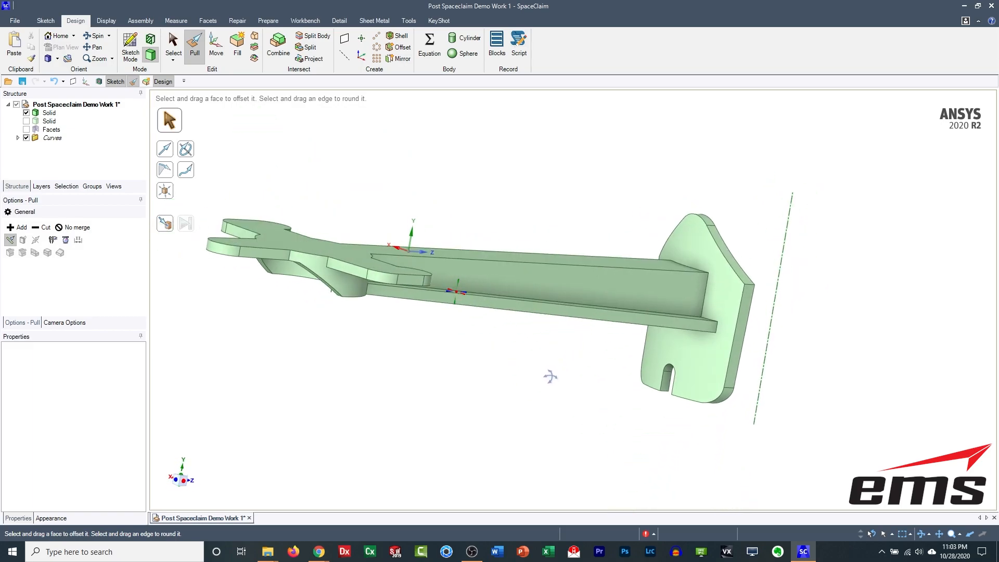
mouse_move(702, 440)
middle_down()
mouse_move(726, 276)
mouse_move(631, 470)
mouse_move(500, 448)
mouse_move(513, 364)
mouse_move(413, 291)
mouse_move(391, 339)
mouse_move(353, 347)
middle_up()
ctrl+middle_drag(438, 285, 464, 313)
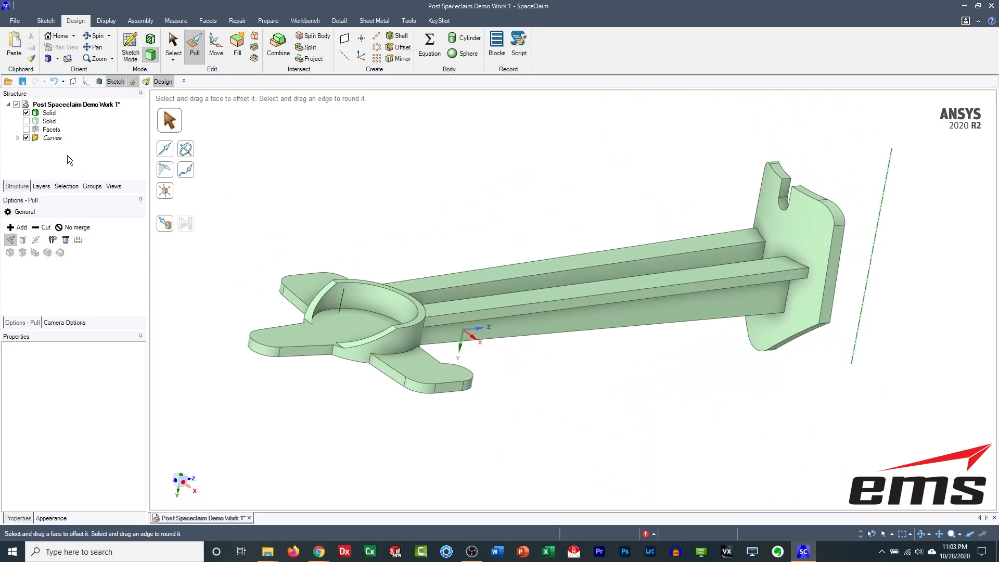
click(26, 130)
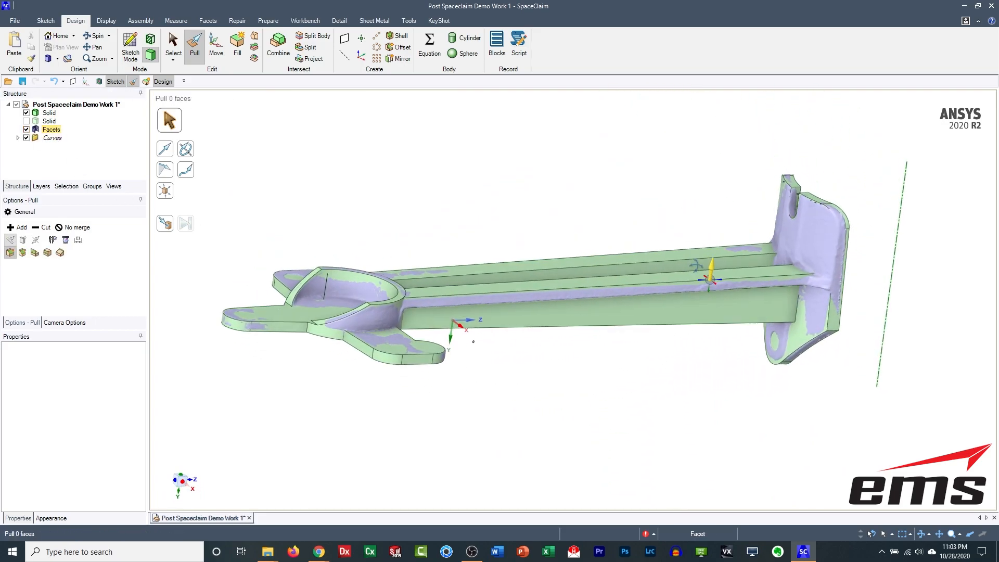
middle_drag(711, 278, 750, 221)
middle_drag(782, 299, 805, 268)
click(739, 314)
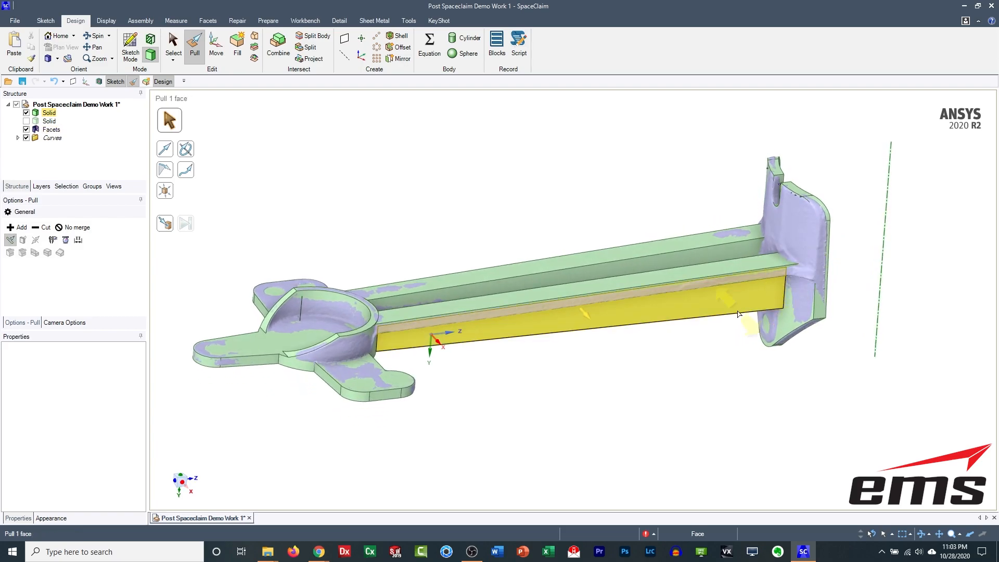
click(655, 413)
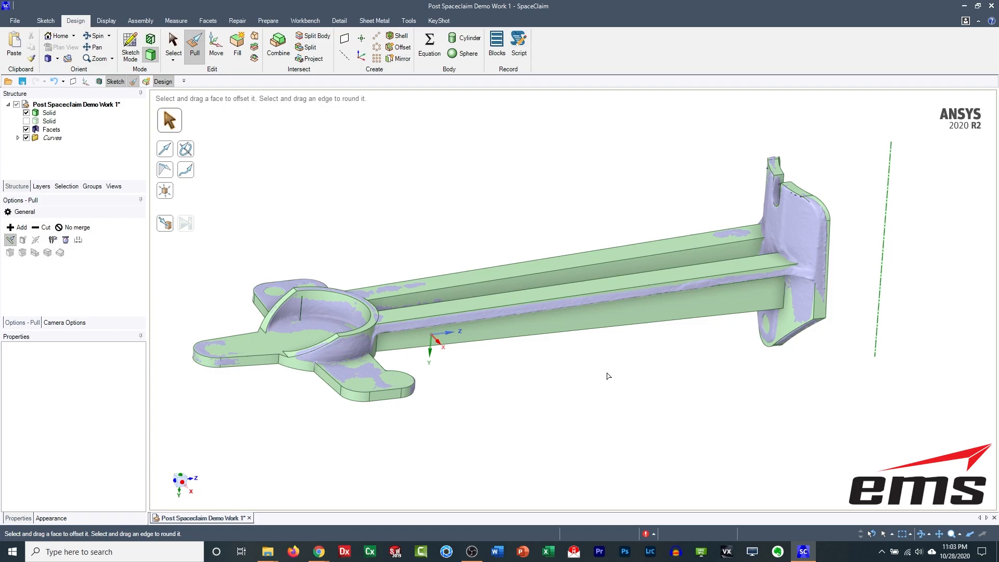
middle_drag(619, 363, 640, 373)
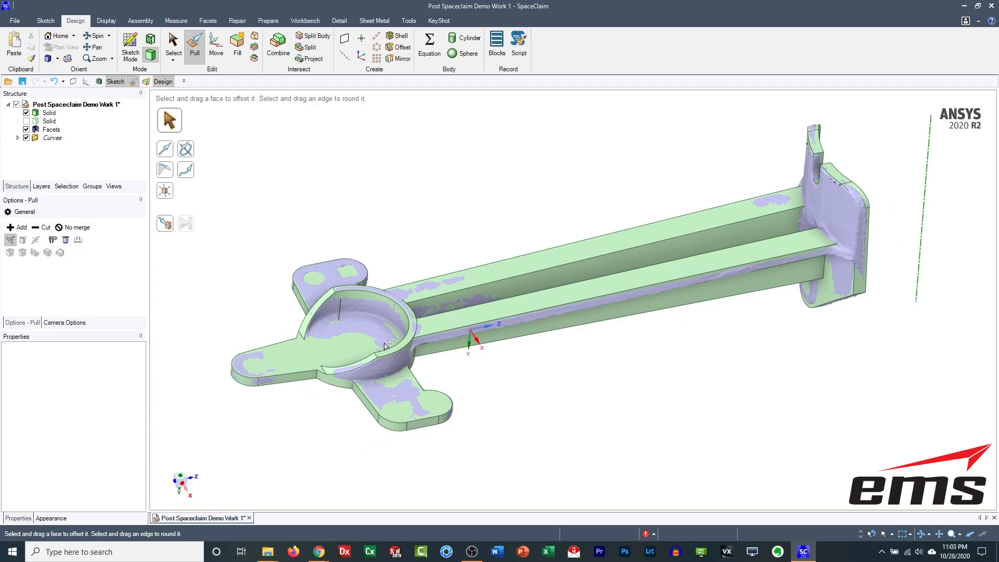
Step: Isolate the scanned mesh to examine its round and square holes, and restore the bracket solid over it
click(26, 129)
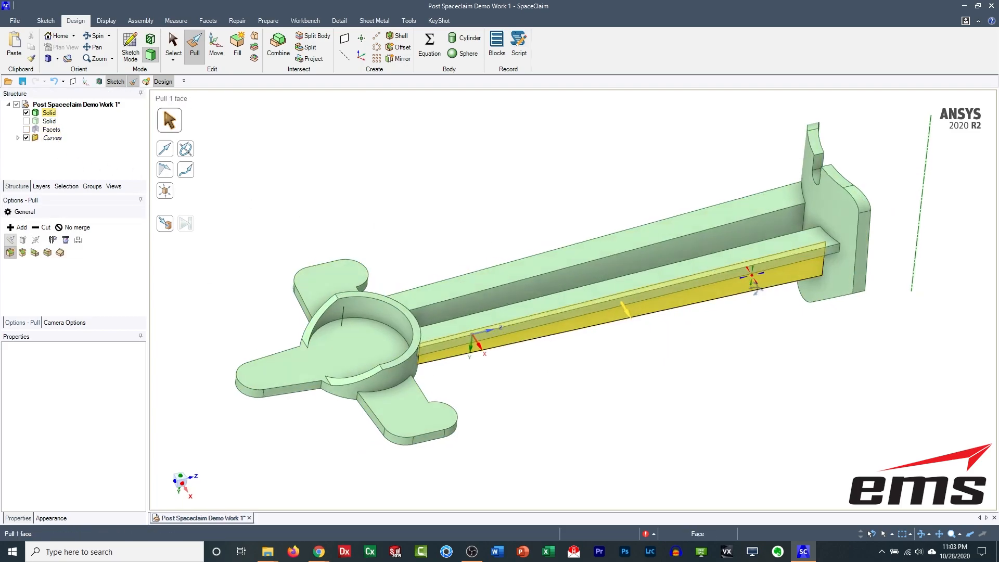
click(26, 129)
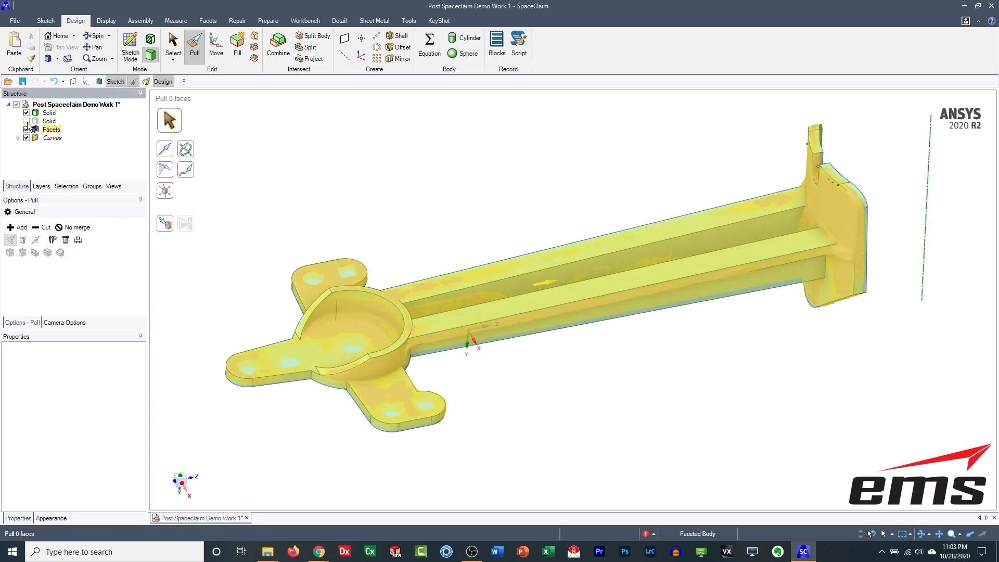
click(26, 112)
middle_drag(788, 251, 790, 305)
click(713, 355)
scroll(713, 354, up, 2)
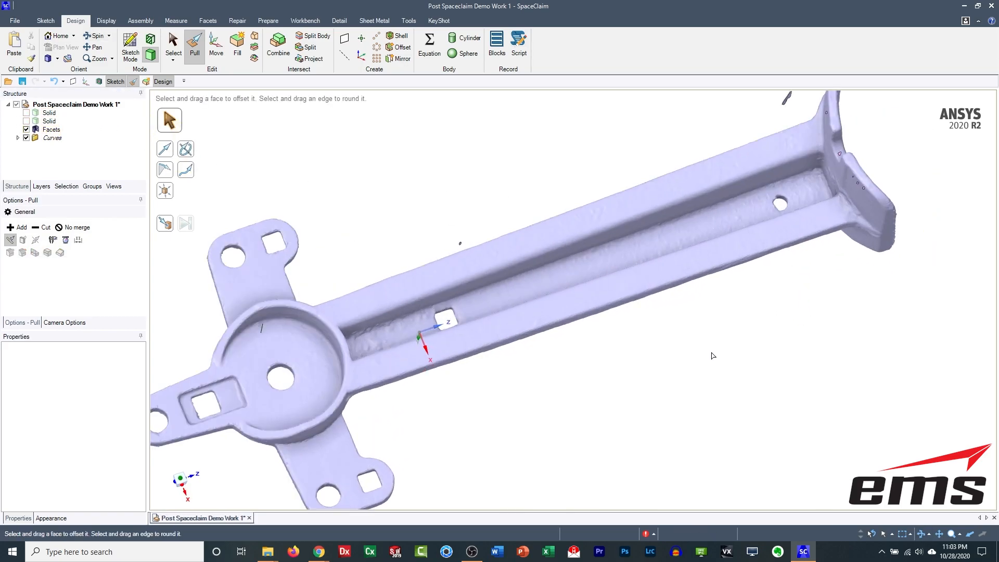
scroll(687, 359, down, 4)
shift+middle_drag(660, 359, 695, 331)
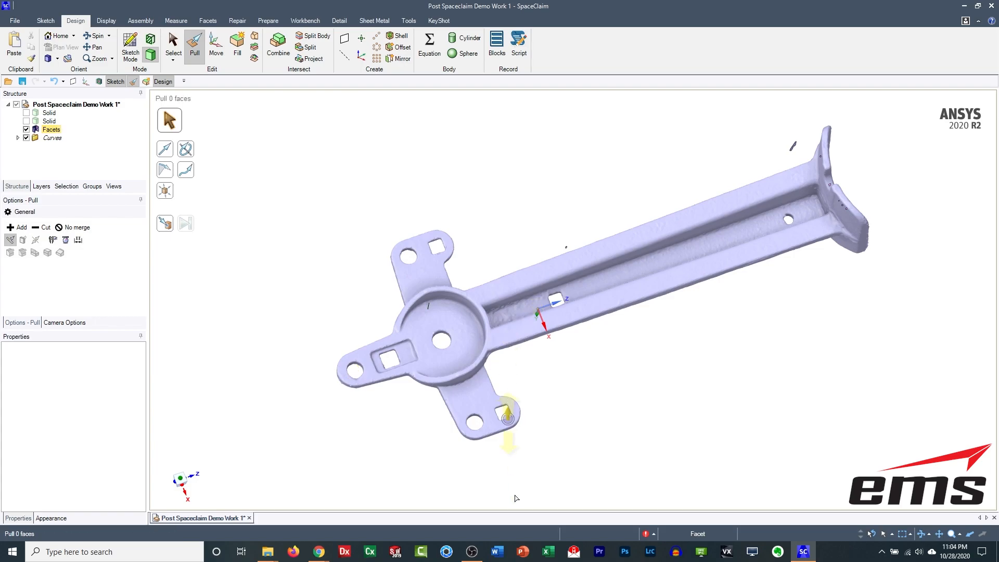
click(26, 121)
click(26, 122)
click(26, 113)
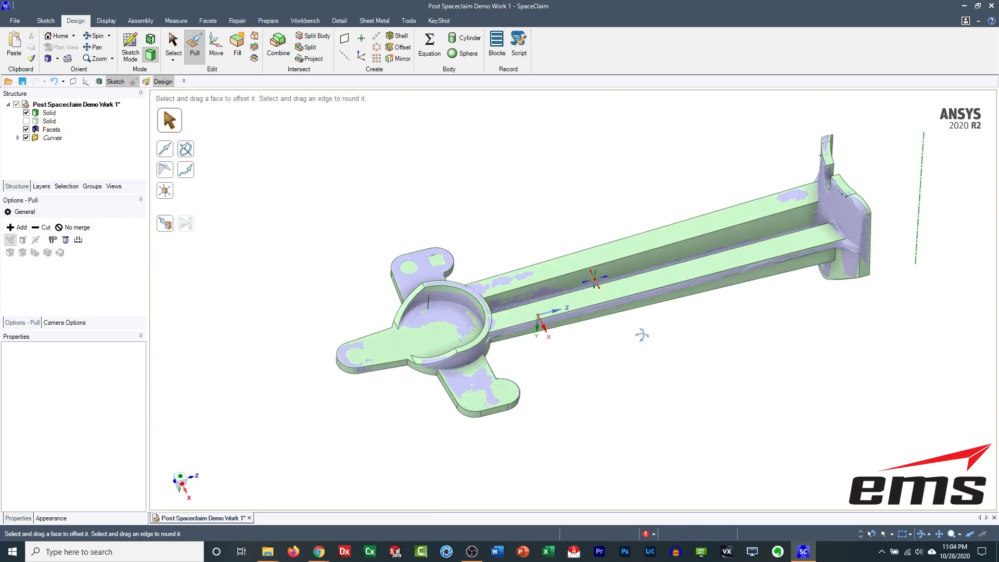
Step: Start a sketch on the hub's floor face and move its plane into the scan so the hole outlines show in plan
click(435, 342)
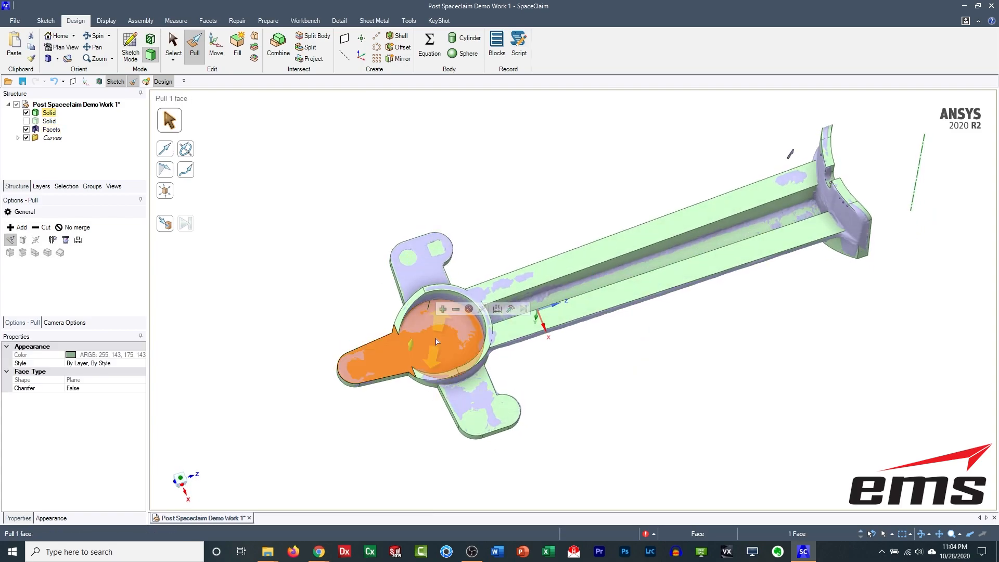
key(k)
click(582, 500)
middle_drag(494, 416, 468, 318)
drag(406, 297, 405, 290)
key(v)
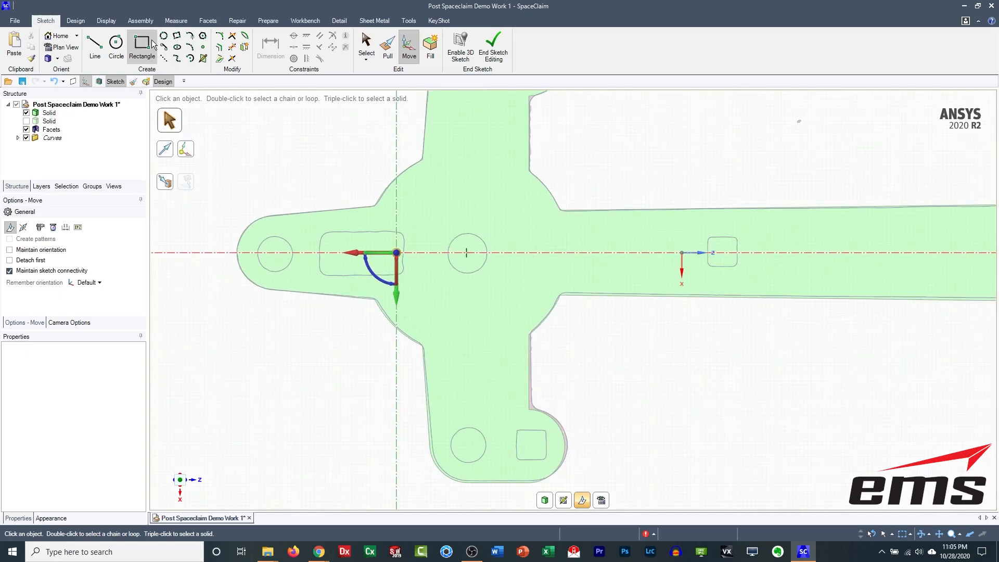
Step: Sketch circles over the hub's centre hole and over the round hole in one side arm of the bracket
click(116, 47)
click(466, 253)
click(481, 265)
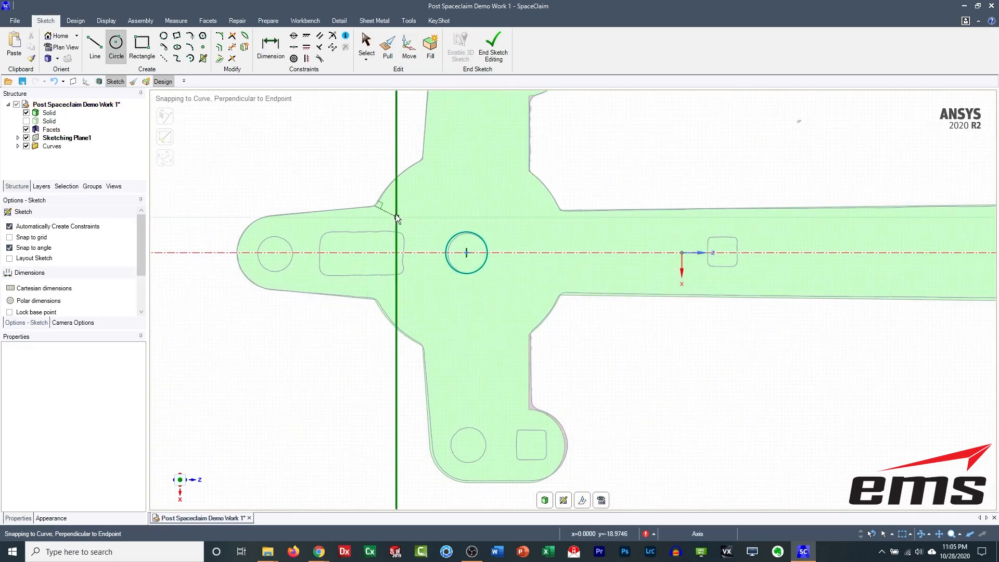
scroll(383, 209, down, 3)
scroll(502, 168, up, 3)
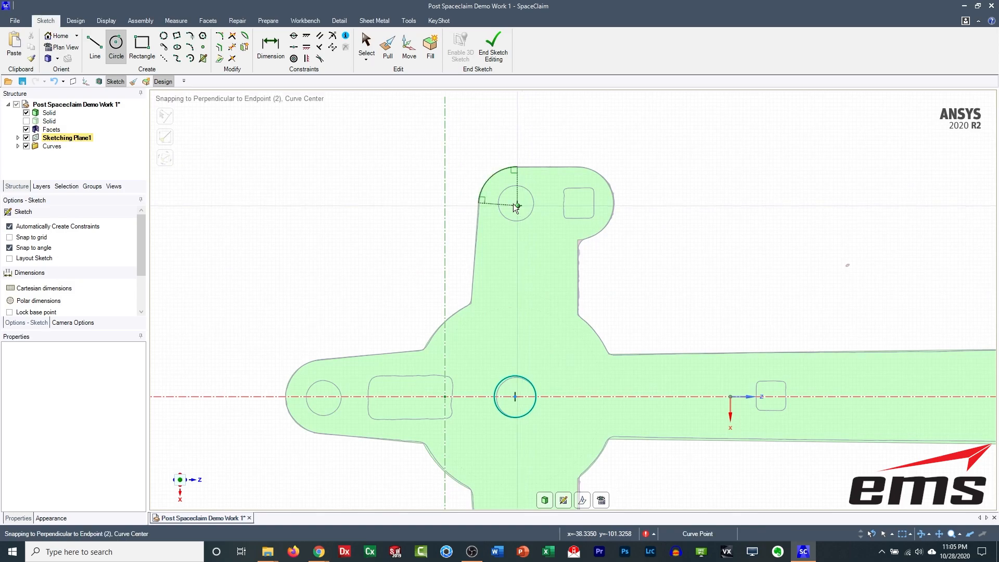
click(517, 206)
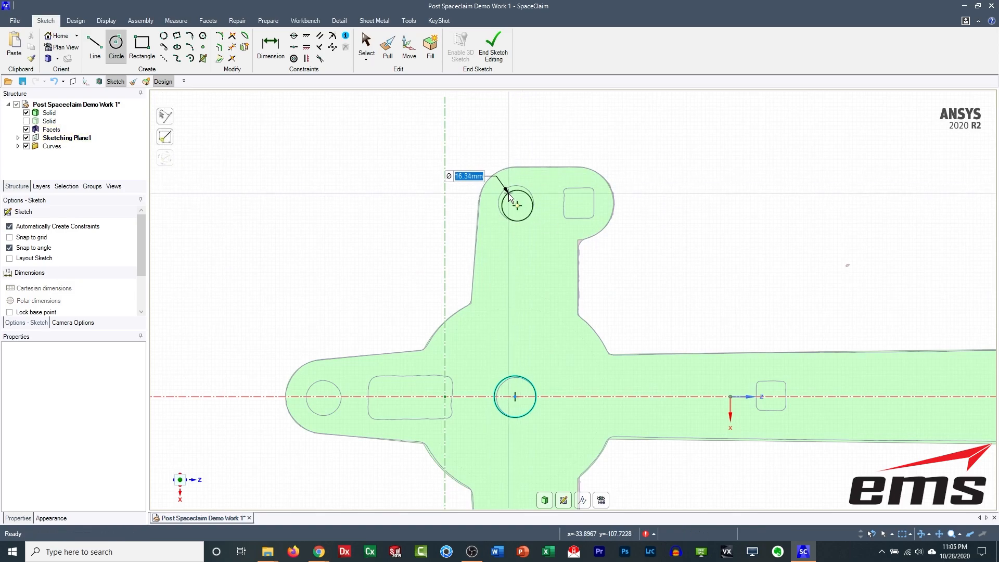
scroll(507, 193, up, 3)
click(508, 196)
scroll(550, 344, down, 3)
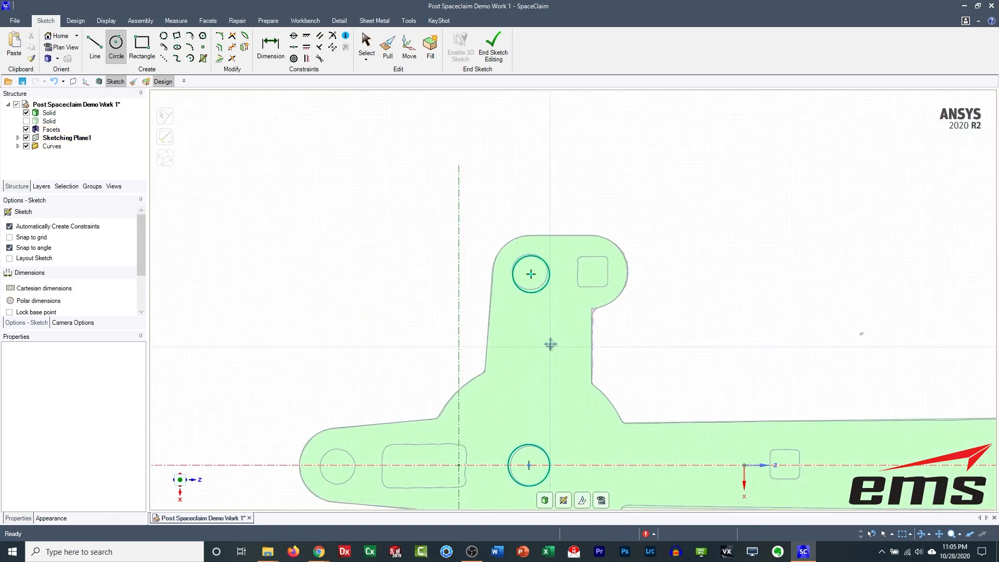
Step: Sketch a matching circle over the round hole in the opposite side arm
ctrl+middle_drag(550, 343, 545, 108)
scroll(529, 284, up, 1)
scroll(527, 284, down, 3)
click(526, 379)
click(531, 384)
Step: Dimension both side-arm circles to a diameter of 20 mm
key(d)
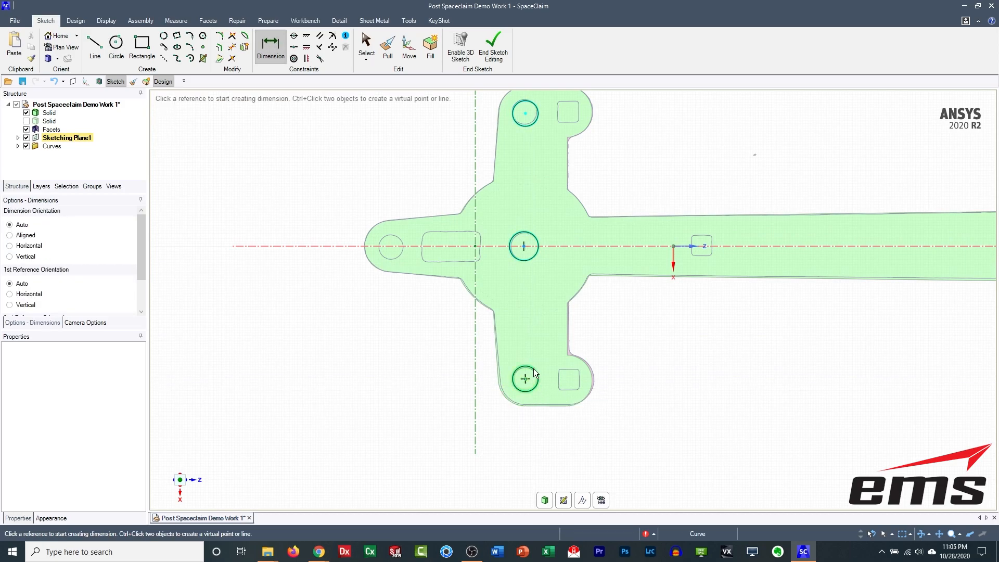
click(534, 373)
click(602, 358)
text(20)
key(Return)
click(536, 123)
click(667, 152)
text(20)
key(Return)
Step: Sketch a circle over the round hole at the tip of the nose arm and end the sketch
ctrl+middle_drag(620, 367, 726, 393)
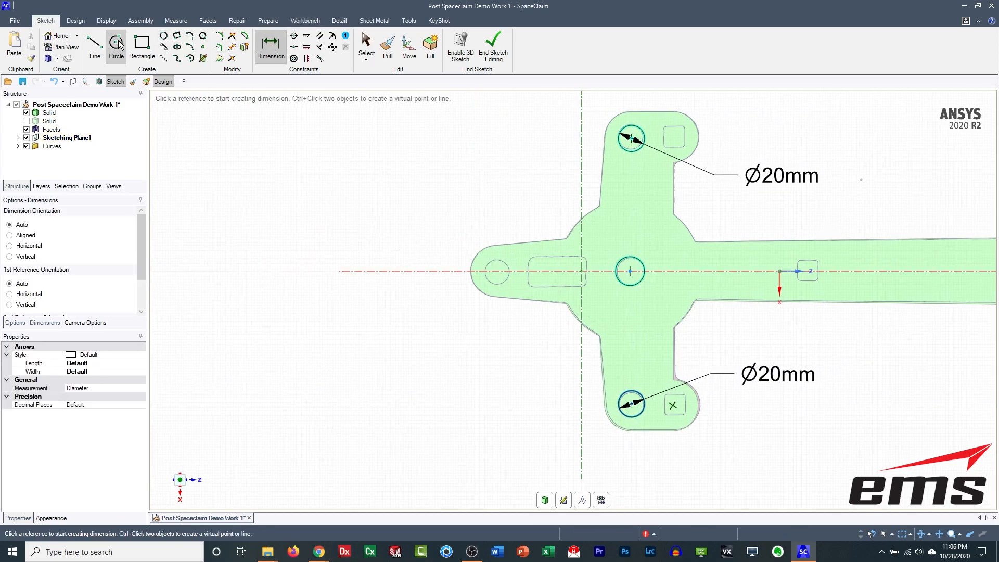
click(119, 45)
click(496, 271)
click(506, 280)
ctrl+middle_drag(704, 313, 600, 284)
scroll(600, 284, down, 2)
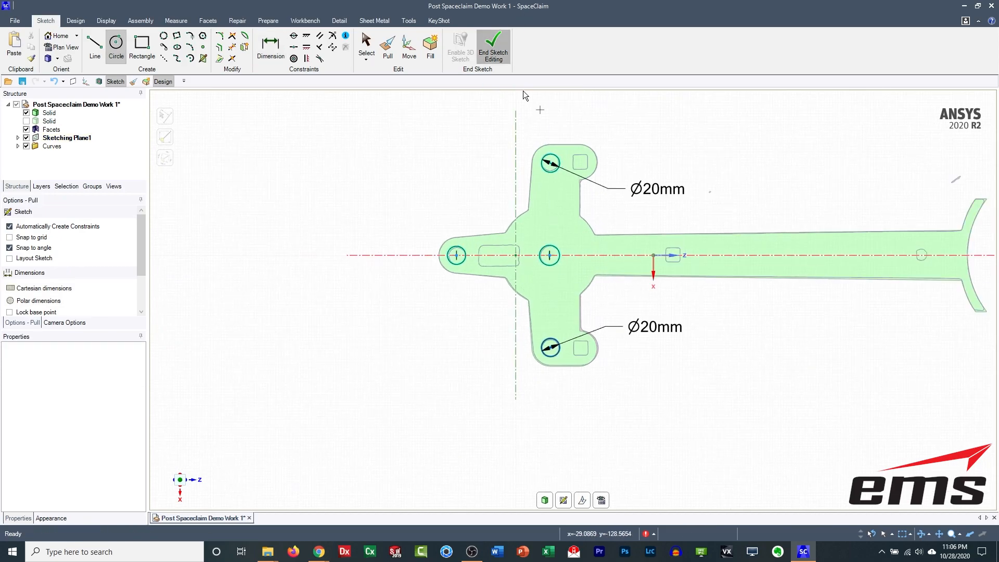
click(495, 45)
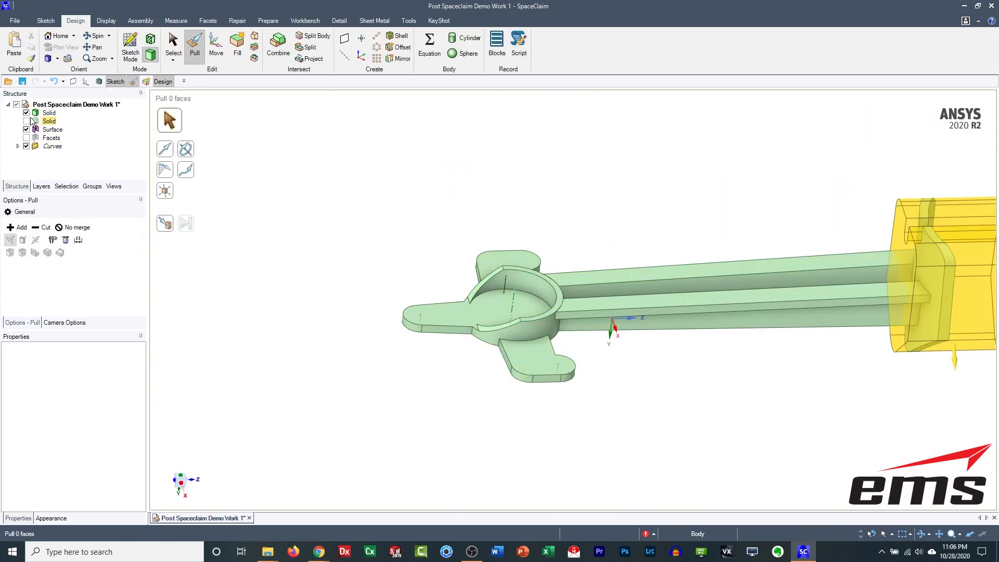
Step: Pull the circle profiles through the bracket solid to cut the four round holes
click(52, 129)
right_click(625, 376)
click(643, 389)
drag(602, 367, 596, 415)
Step: Isolate the facet mesh, start a sketch beside the nose arm's pocket, and shift its plane so it slices the pocket
mouse_move(616, 214)
middle_down()
mouse_move(618, 238)
mouse_move(619, 230)
middle_up()
click(26, 129)
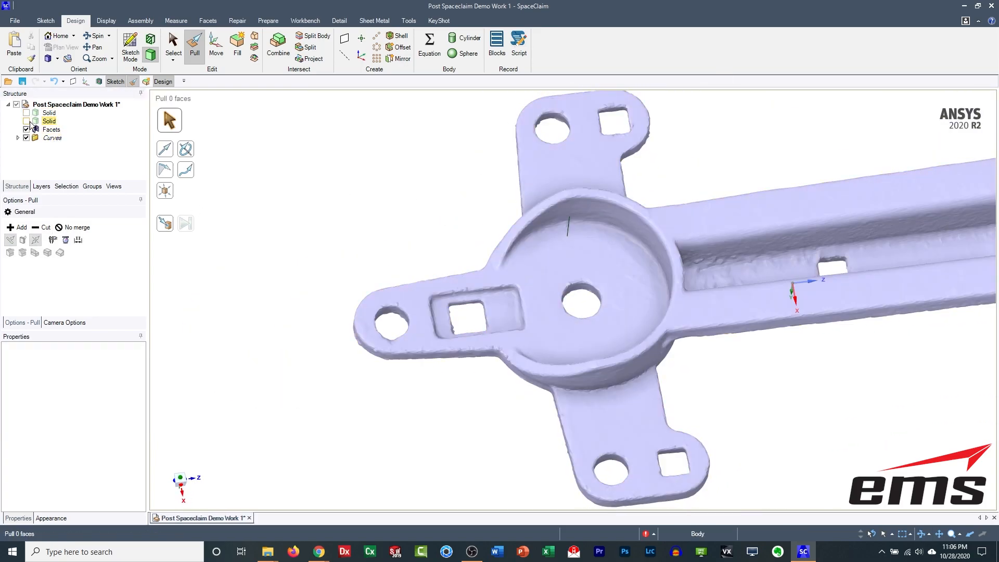
click(26, 113)
click(536, 297)
click(130, 47)
click(583, 500)
drag(515, 284, 514, 293)
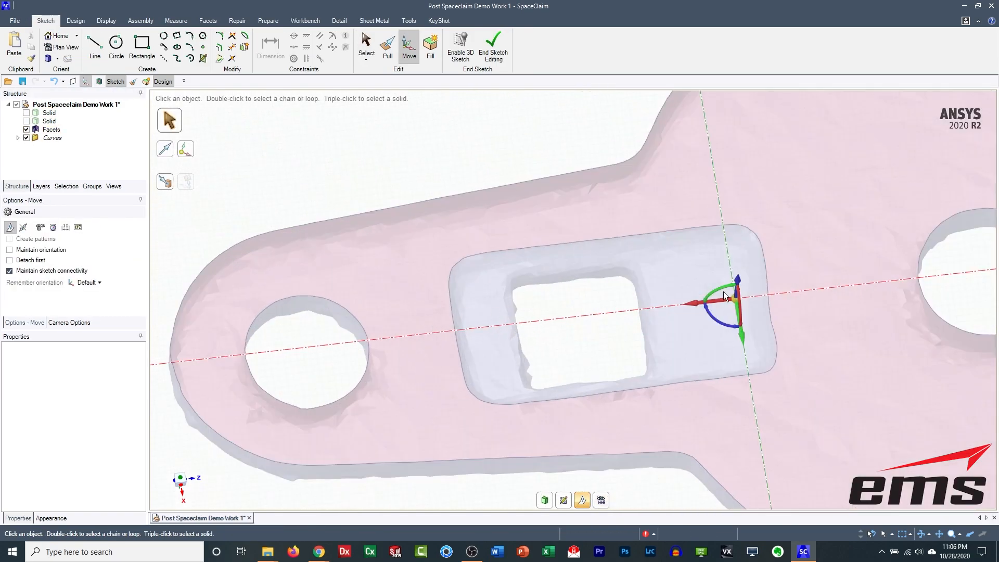
Step: Sketch a rectangle about 26 mm wide across the nose arm over the pocket outline in plan view
click(601, 500)
key(r)
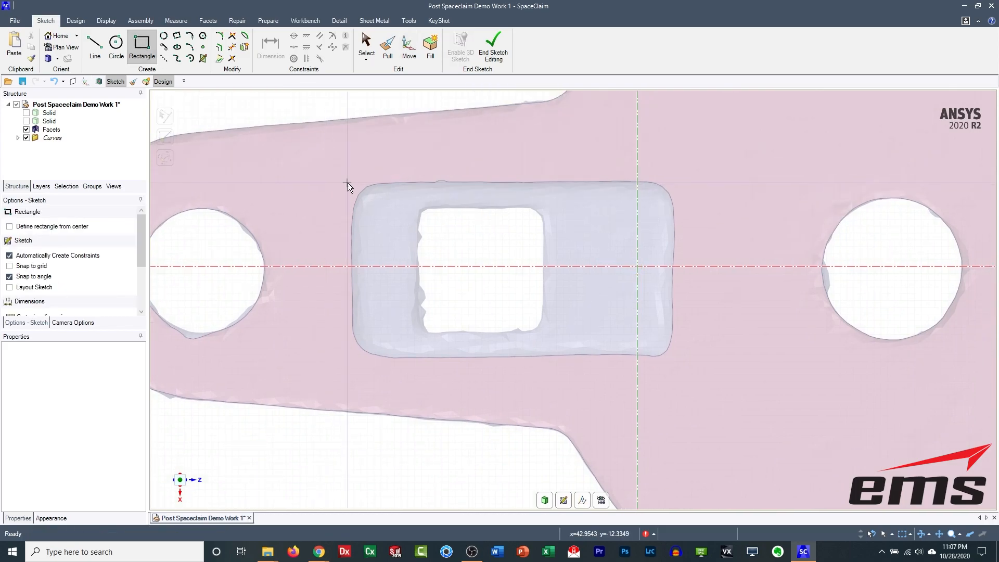
click(353, 183)
click(672, 355)
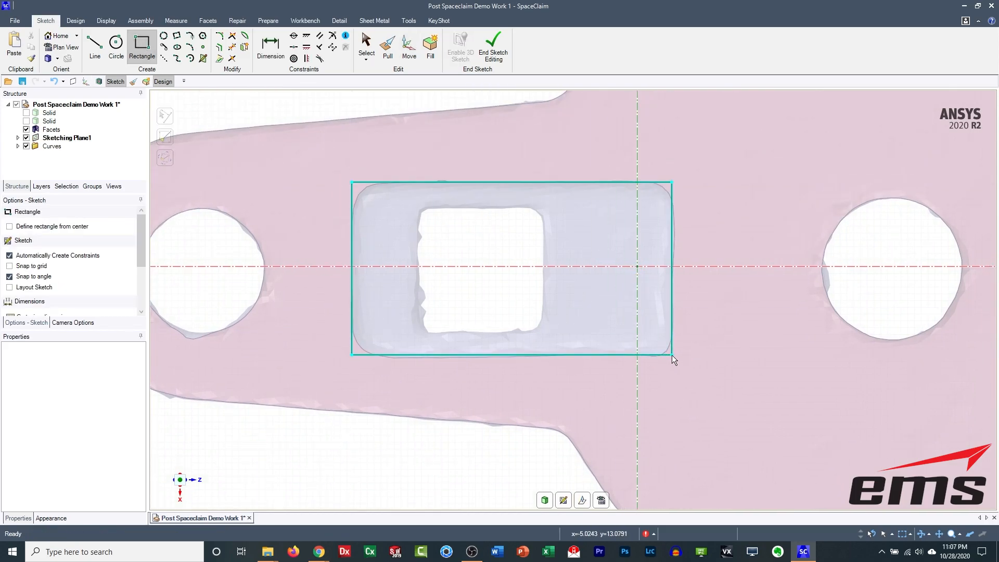
Step: Dimension the pocket rectangle 12.5 mm from the centreline to one long edge and 25 mm between its long edges
key(Escape)
key(d)
click(434, 267)
click(434, 183)
click(295, 188)
text(12.5)
key(Return)
click(672, 292)
click(720, 255)
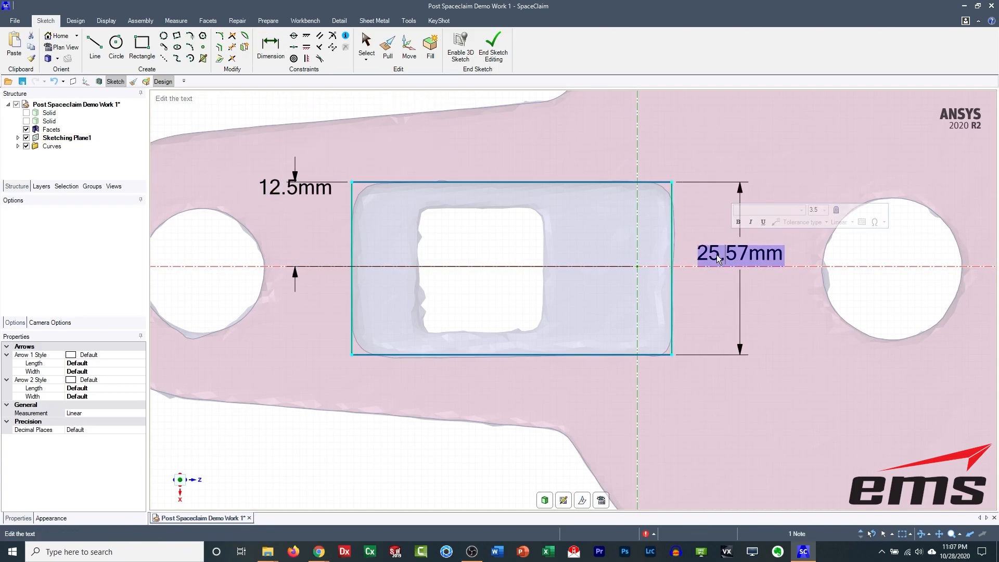
text(25)
key(Return)
Step: Pull the pocket rectangle into a separate block without merging, using the scanned mesh as the up-to reference
key(p)
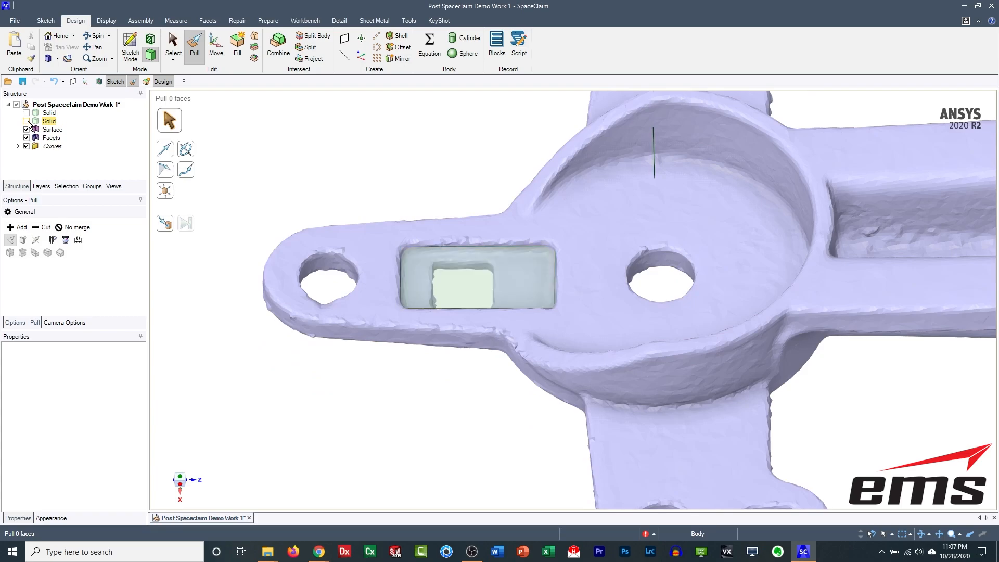
click(528, 255)
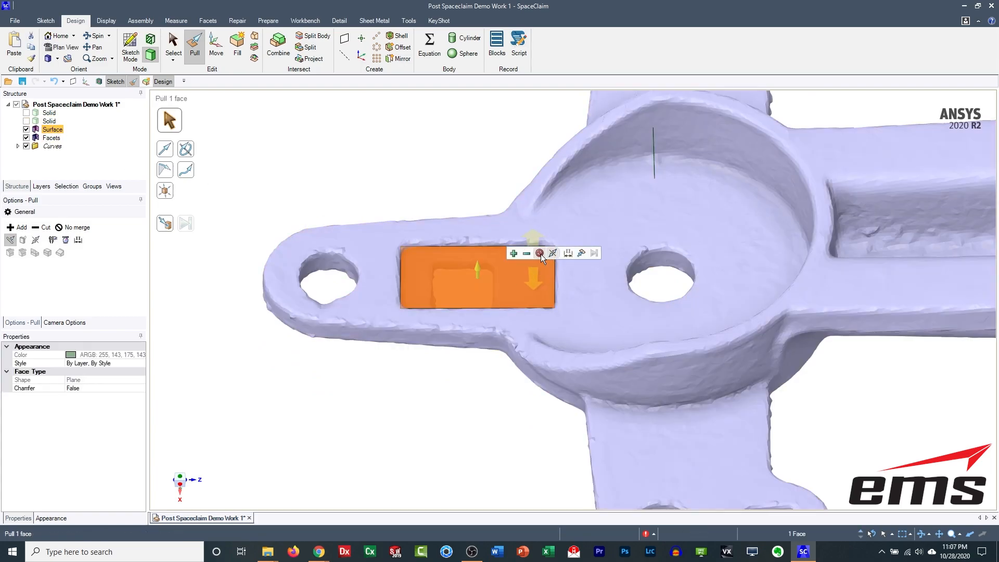
key(u)
click(419, 223)
click(418, 220)
click(451, 279)
click(471, 248)
Step: Show the bracket solid and cut the rectangular pocket into the nose arm with an up-to pull
click(26, 113)
drag(477, 275, 475, 160)
middle_drag(424, 175, 416, 201)
click(451, 277)
key(u)
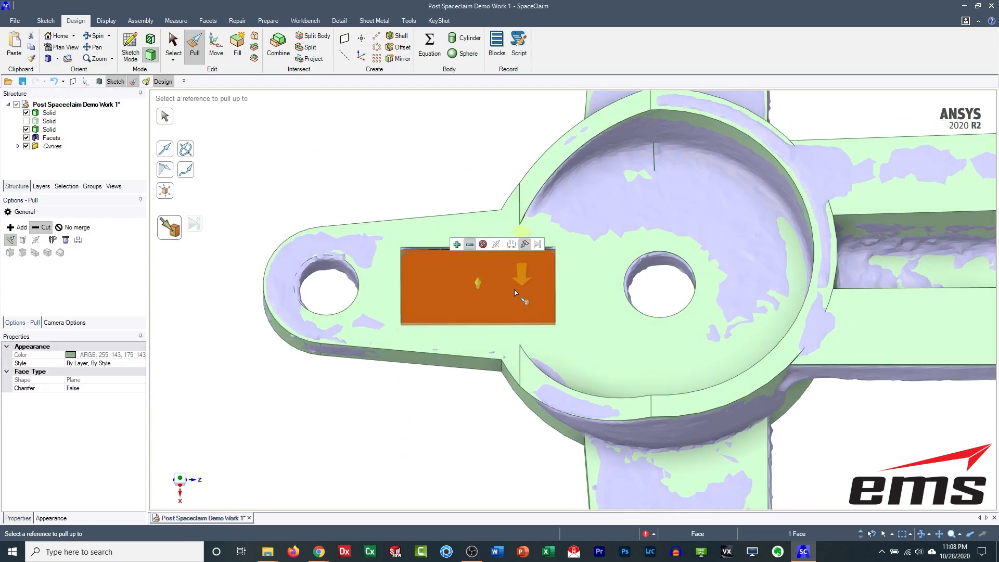
click(539, 293)
click(397, 175)
middle_drag(397, 176, 402, 226)
Step: Hide the separate pocket block and compare the bracket's pocket with the scanned mesh
click(26, 129)
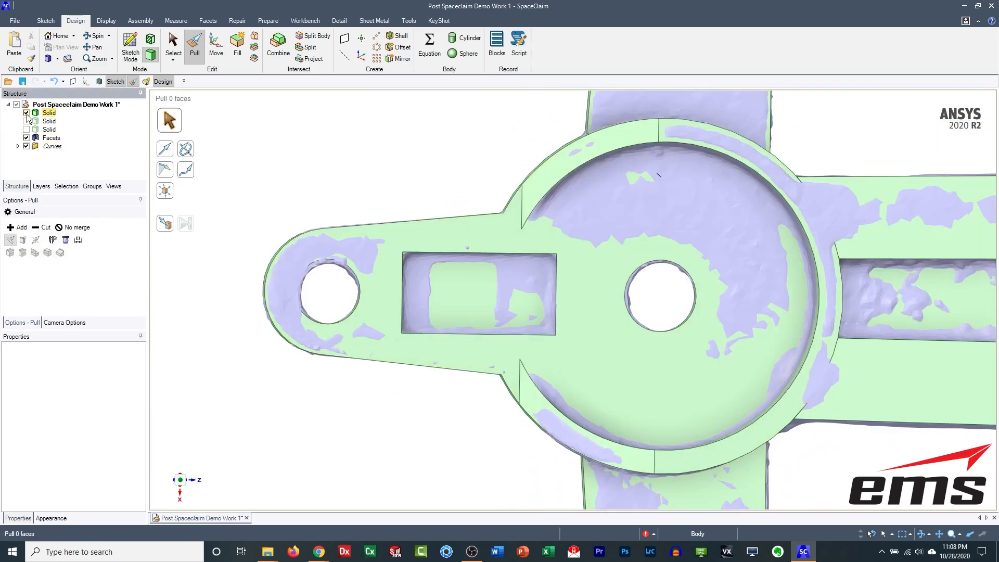
click(26, 113)
click(26, 121)
click(26, 122)
click(26, 113)
Step: Start a sketch on the nose arm around the pocket and draw a rectangle over the square hole's outline
middle_drag(641, 328, 645, 289)
click(470, 296)
key(k)
click(601, 500)
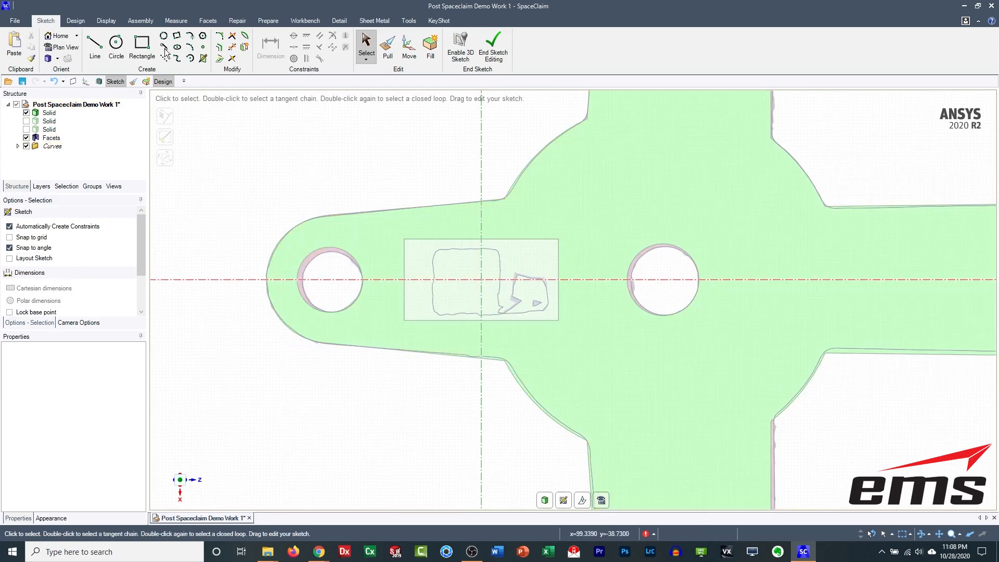
key(r)
click(437, 251)
click(502, 313)
Step: Hide the mesh, end the sketch, and cut the square hole through the pocket floor
middle_drag(613, 383, 622, 339)
click(26, 138)
click(493, 48)
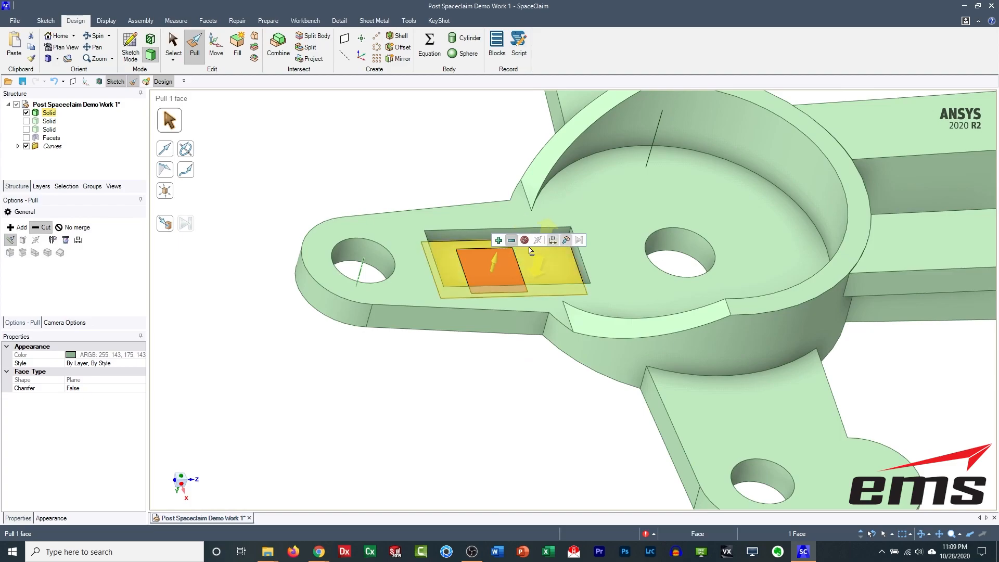
click(515, 351)
click(520, 257)
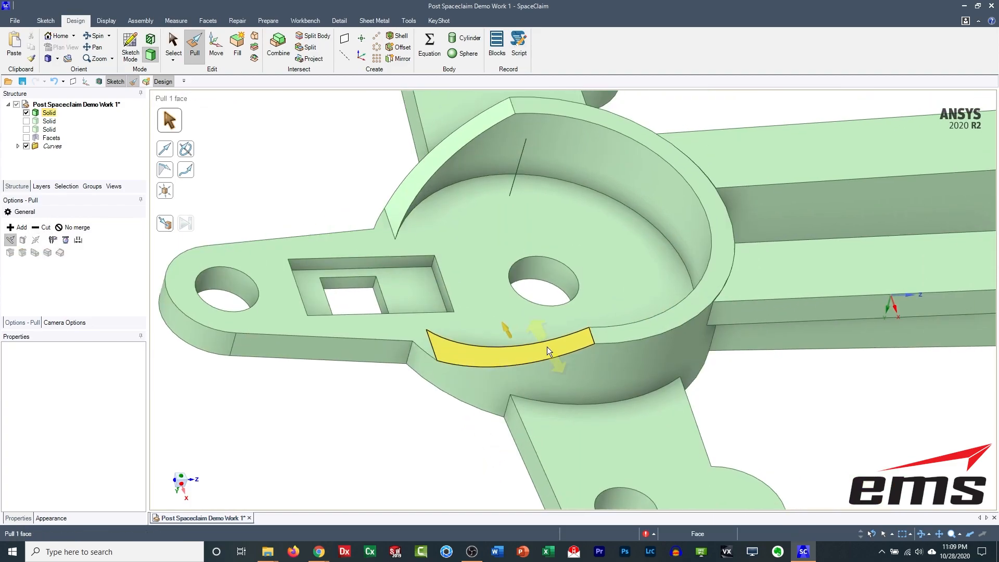
Step: Isolate the mesh and start a sketch on the beam's flat web, with the plane slicing its square and round holes
scroll(547, 352, down, 5)
shift+middle_drag(666, 327, 453, 315)
middle_drag(598, 338, 588, 397)
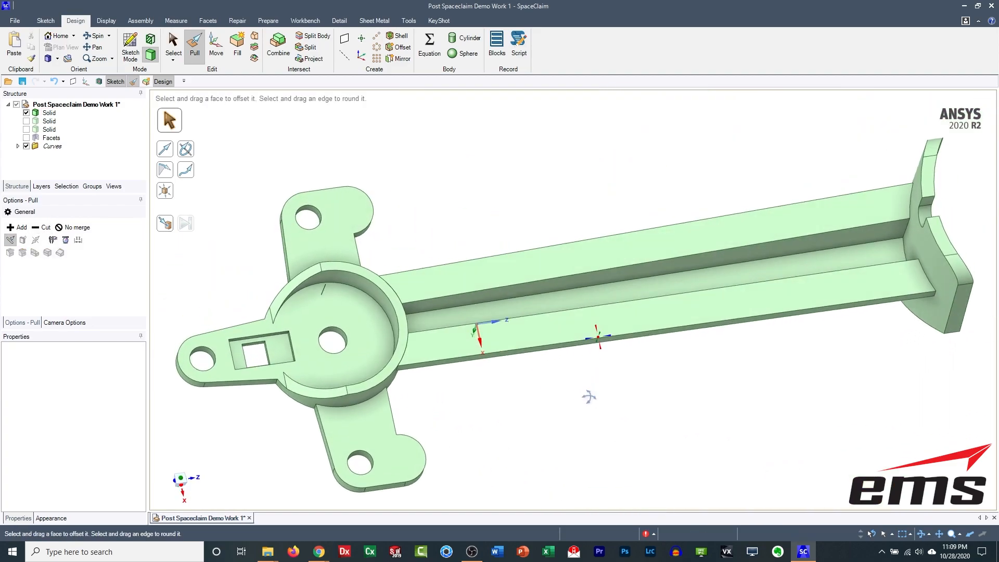
click(26, 138)
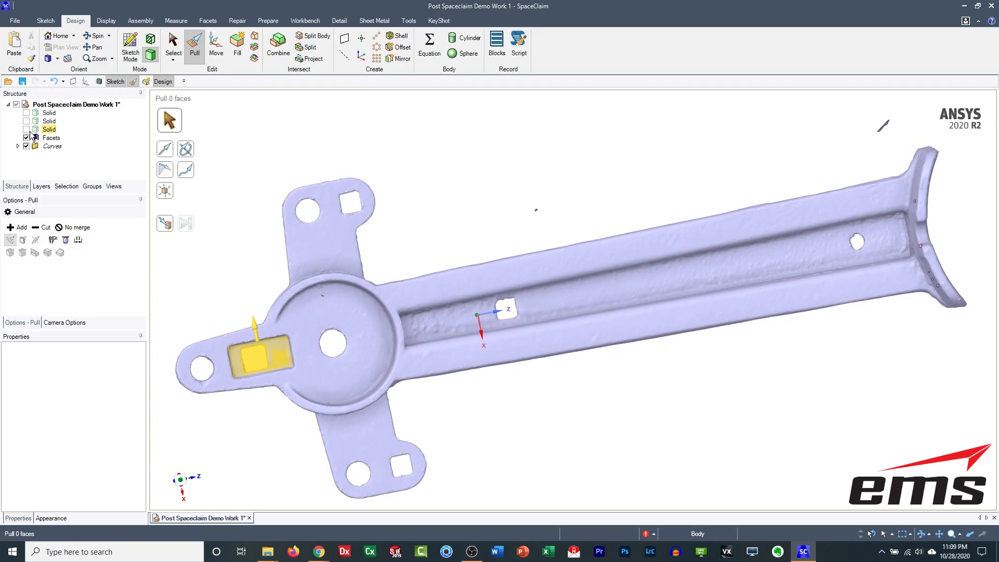
mouse_move(671, 375)
middle_down()
mouse_move(692, 172)
mouse_move(685, 354)
mouse_move(695, 169)
middle_up()
click(707, 282)
key(k)
middle_drag(533, 267, 562, 421)
click(582, 500)
click(26, 112)
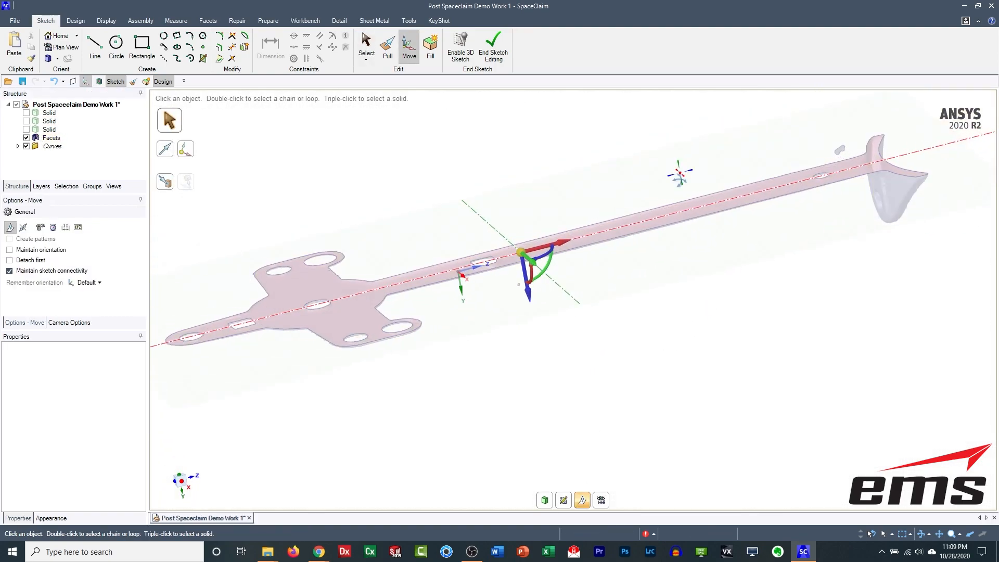
Step: Sketch a rectangle over the beam's square hole near the hub in plan view
click(601, 500)
click(141, 47)
scroll(443, 280, up, 6)
click(515, 190)
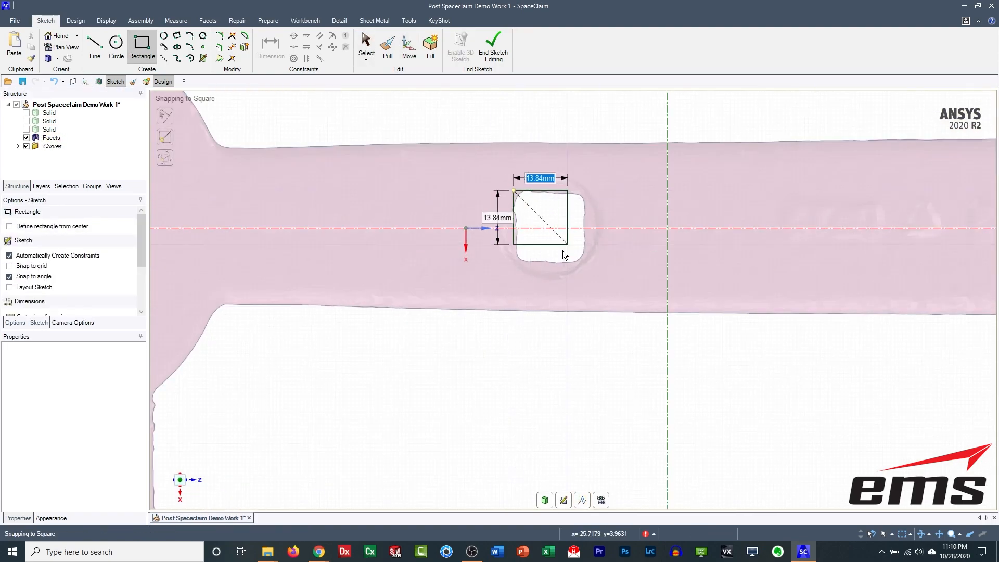
click(586, 263)
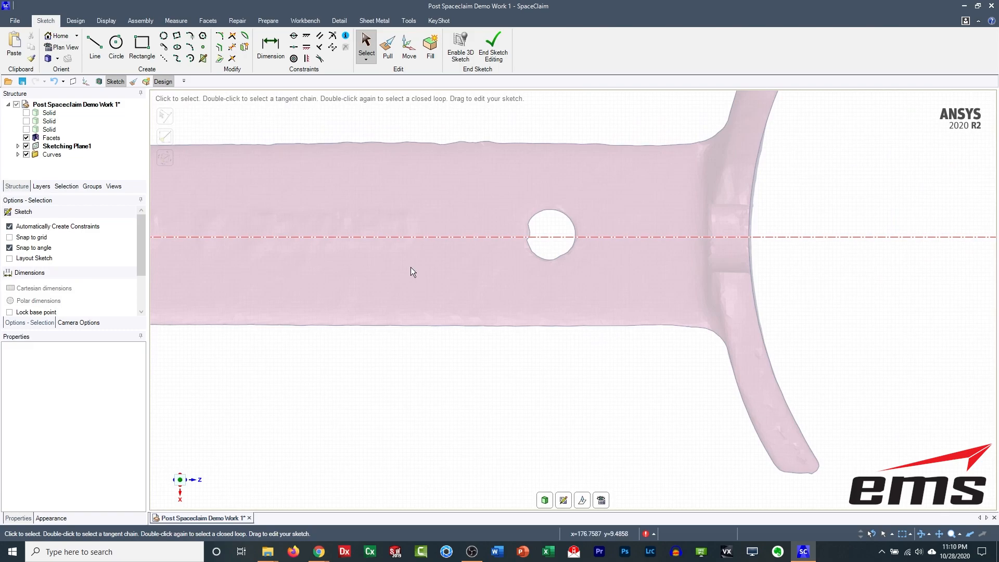
Step: Sketch a circle centred on the beam's axis over the round hole near the curved end plate
key(c)
click(550, 237)
click(570, 257)
key(s)
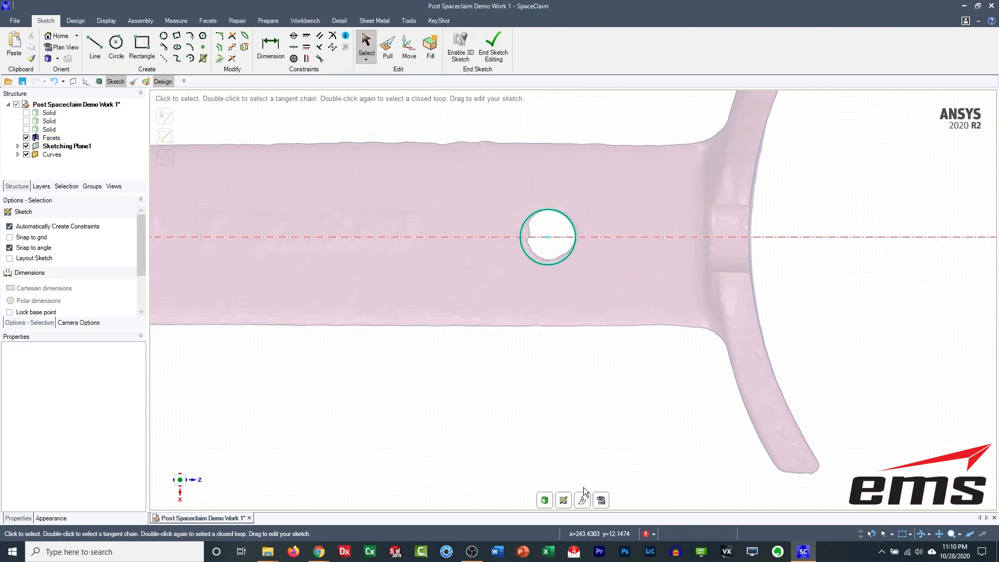
scroll(382, 358, down, 5)
Step: End the sketch, hide the mesh, and cut the square and round hole profiles through the beam's web
click(493, 52)
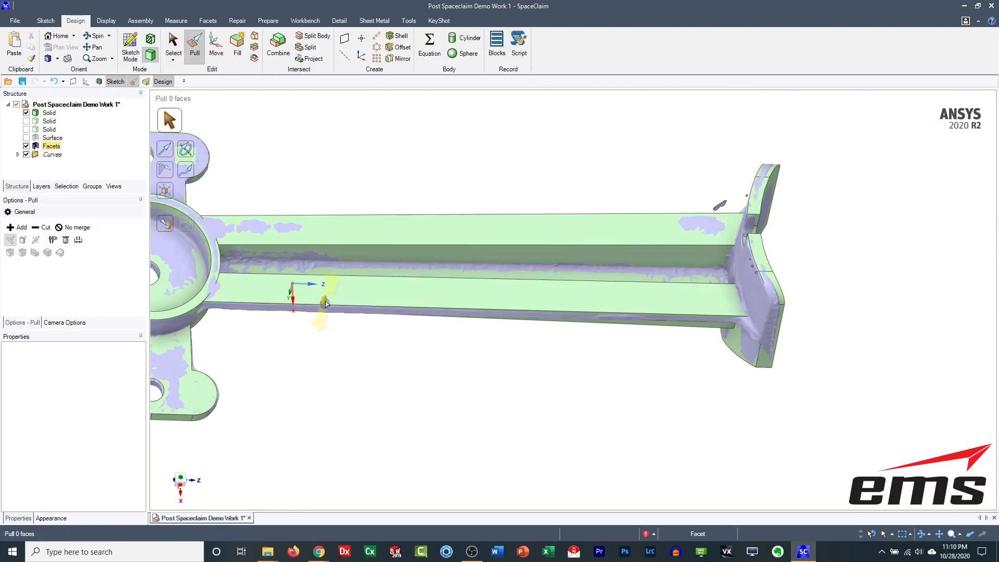
click(56, 140)
middle_drag(656, 249, 473, 352)
click(26, 138)
click(26, 146)
middle_drag(572, 354, 647, 279)
click(52, 138)
right_click(456, 176)
click(482, 447)
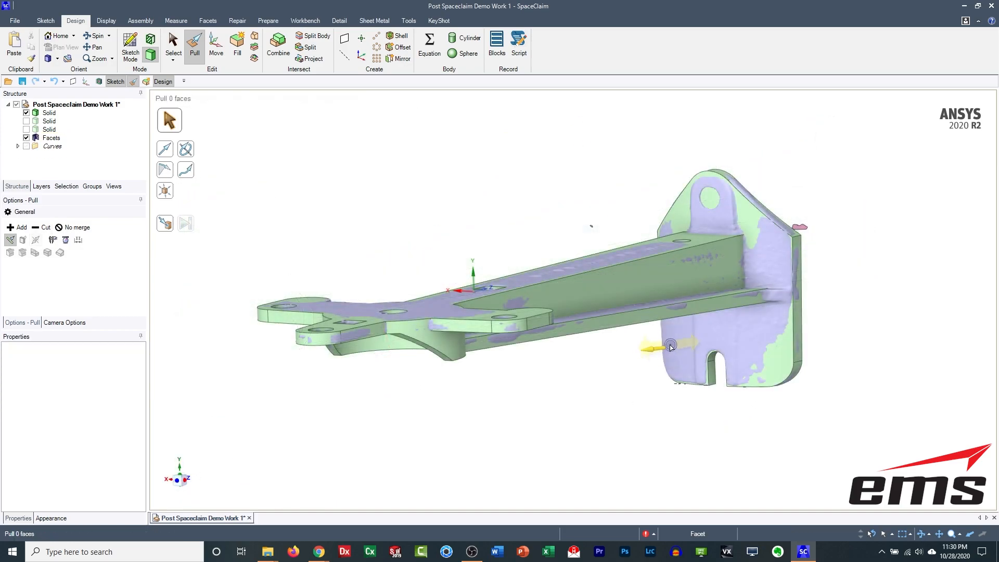
Step: Compare the bracket with the scan, then hide the solid and start a sketch on a plane crossing the beam's section
middle_drag(607, 194, 616, 195)
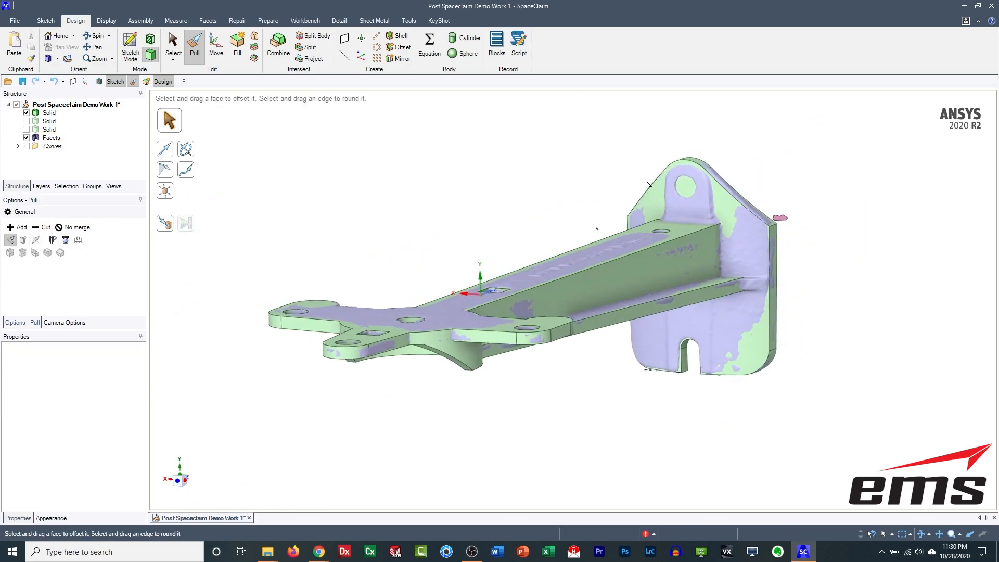
middle_drag(683, 327, 691, 387)
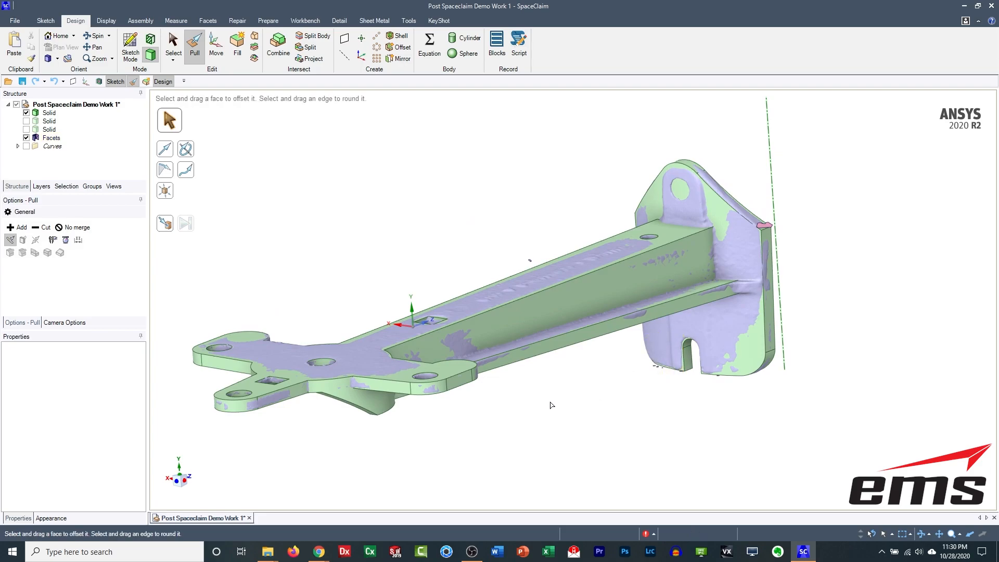
key(h)
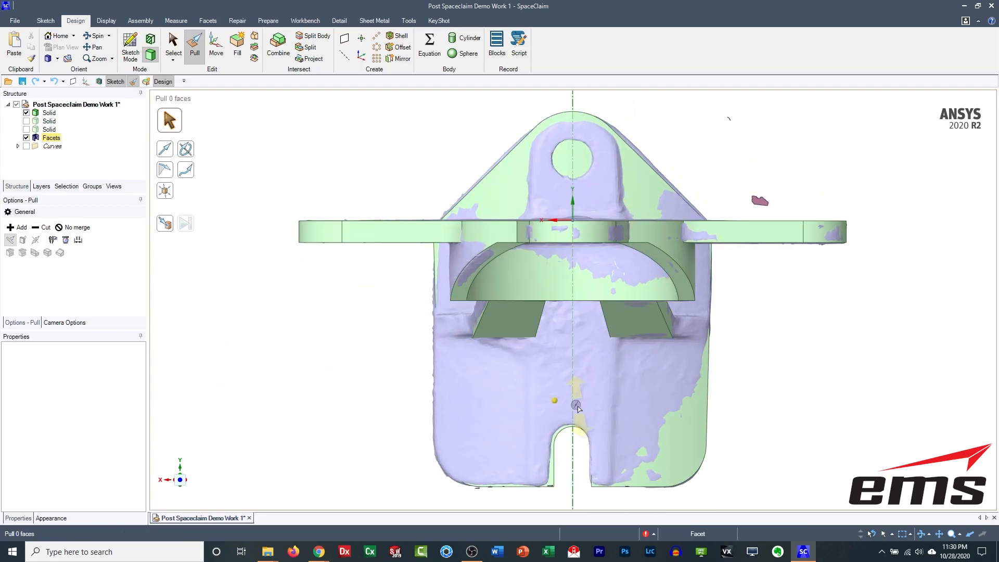
click(26, 112)
scroll(264, 315, down, 3)
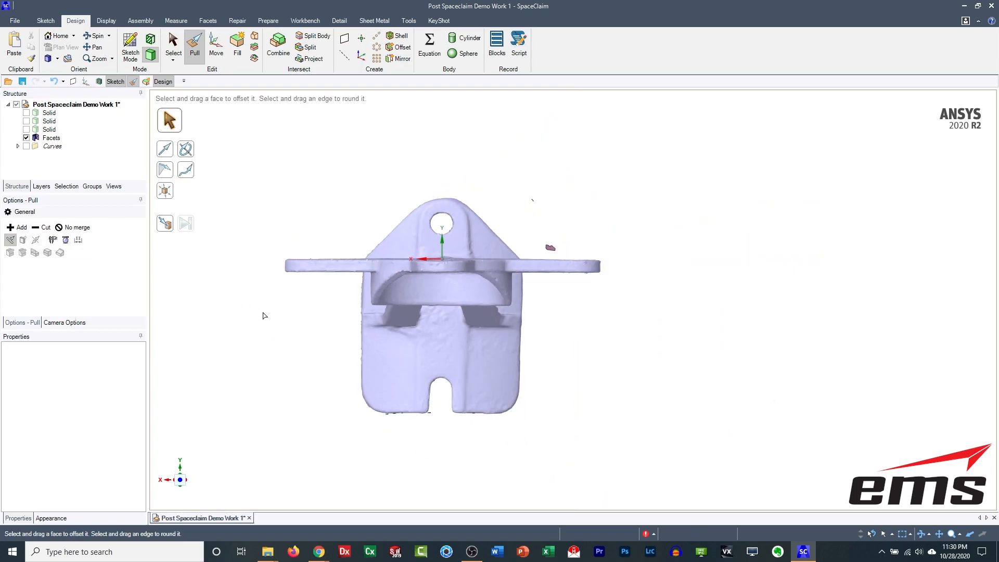
shift+middle_drag(264, 315, 431, 289)
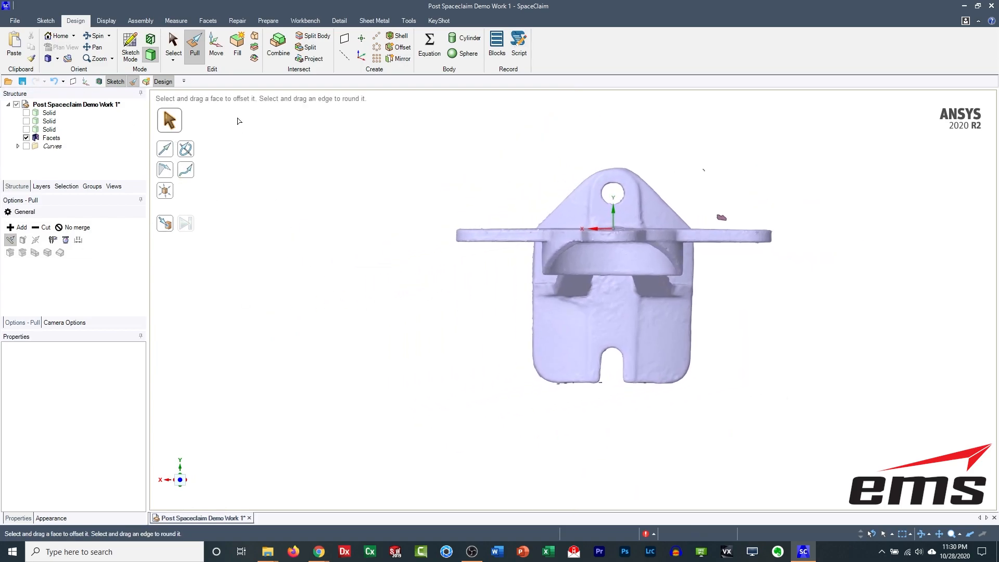
click(182, 57)
key(k)
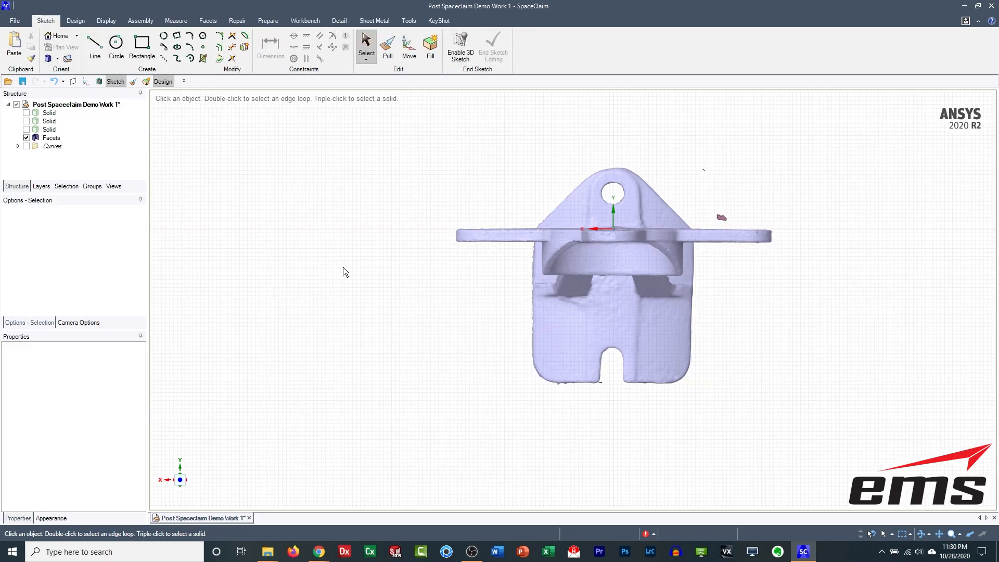
middle_drag(382, 282, 566, 371)
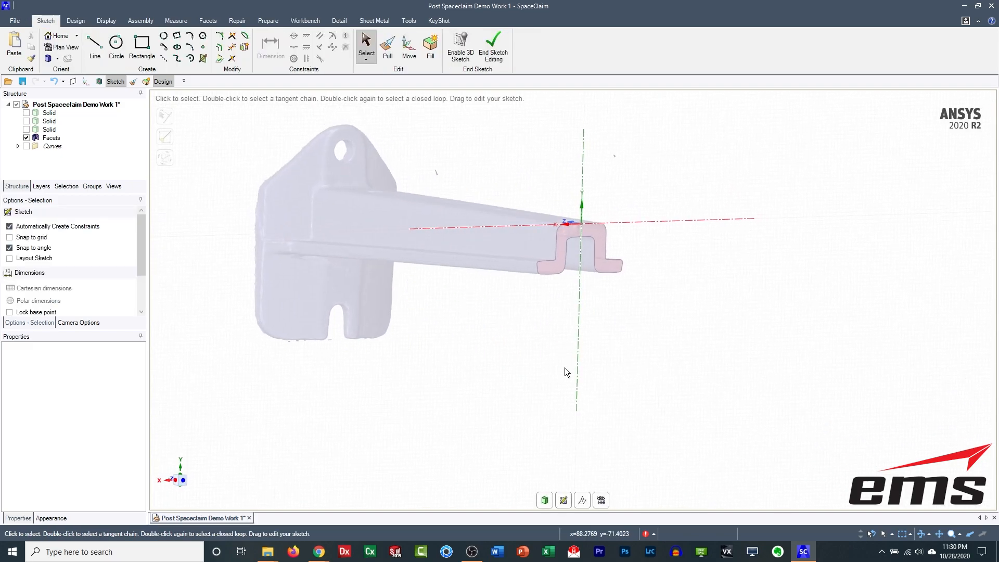
Step: Move the sketch plane along the beam's axis to the junction with the end plate and orient the view to it in plan
click(583, 500)
shift+middle_drag(498, 301, 649, 345)
middle_drag(568, 291, 607, 354)
drag(696, 244, 461, 158)
shift+middle_drag(437, 267, 579, 342)
scroll(598, 283, up, 3)
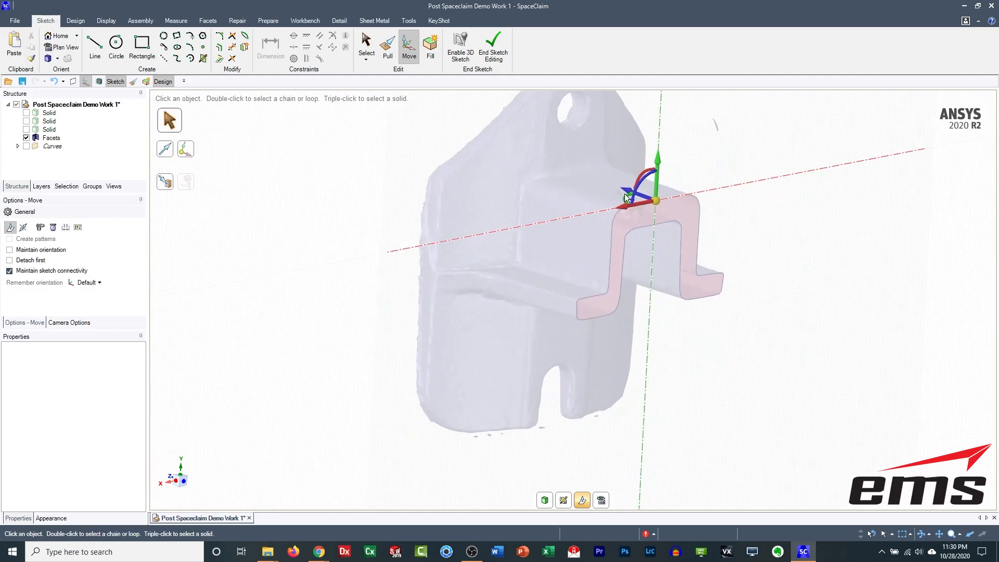
drag(627, 192, 542, 166)
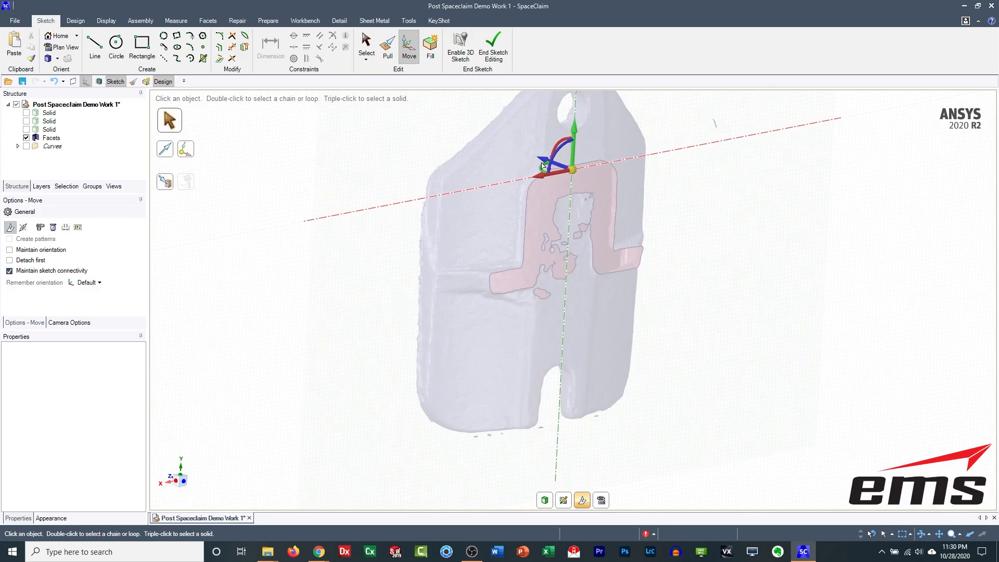
click(602, 500)
scroll(521, 281, up, 2)
scroll(523, 286, down, 3)
ctrl+middle_drag(525, 286, 568, 295)
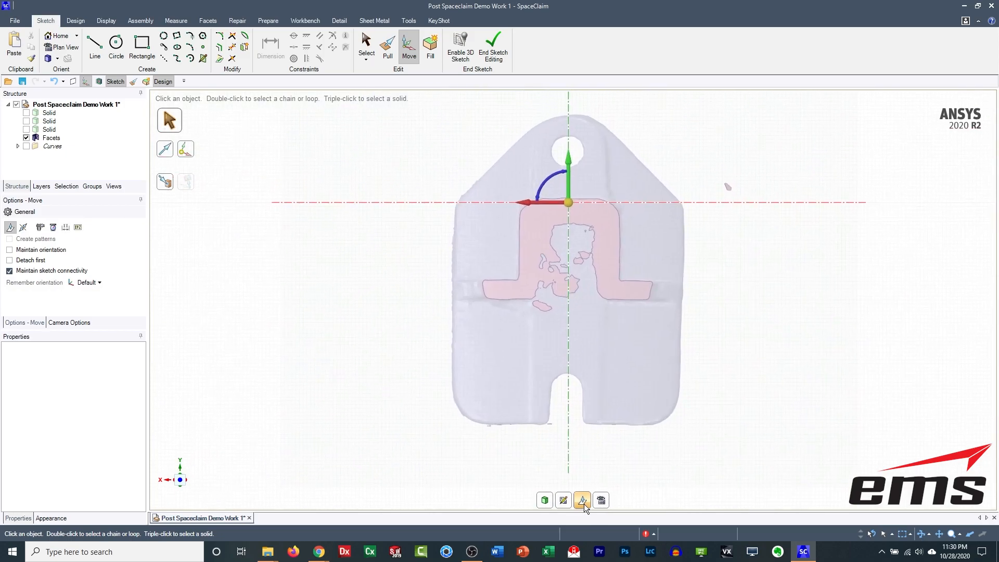
key(s)
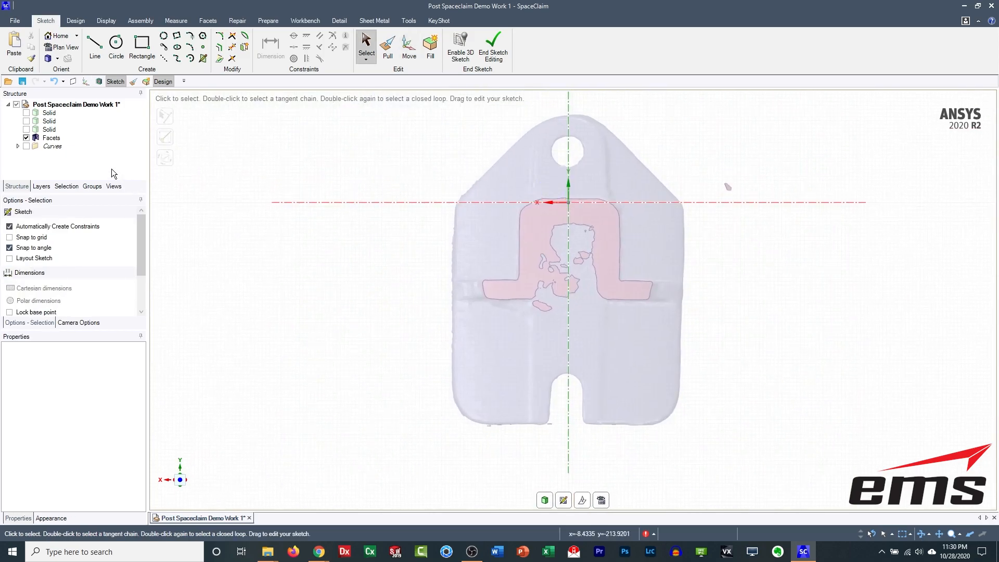
Step: Show the bracket solid and project the end plate's top arc, both sloped edges, U-slot edges and bottom edges onto the sketch
click(26, 112)
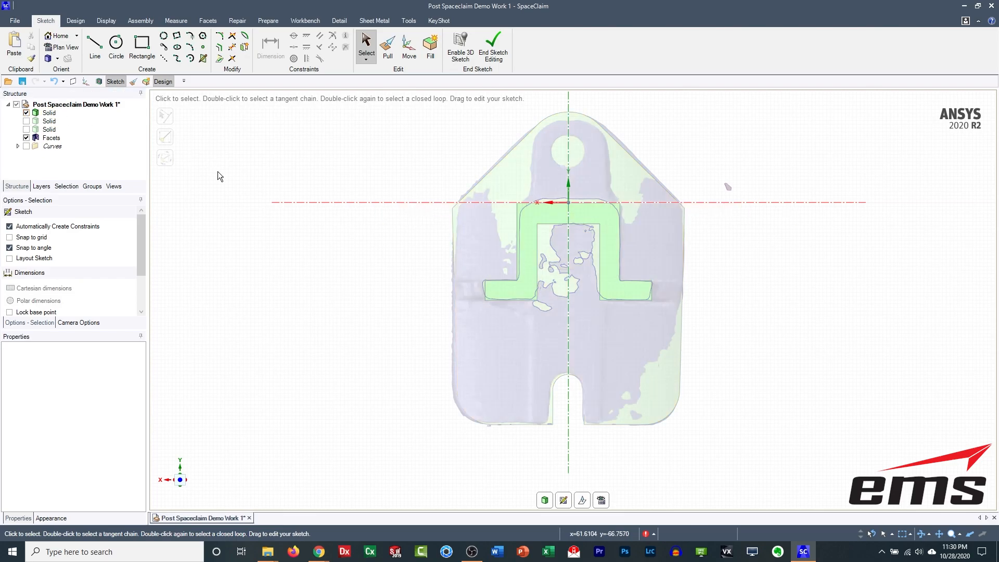
click(220, 59)
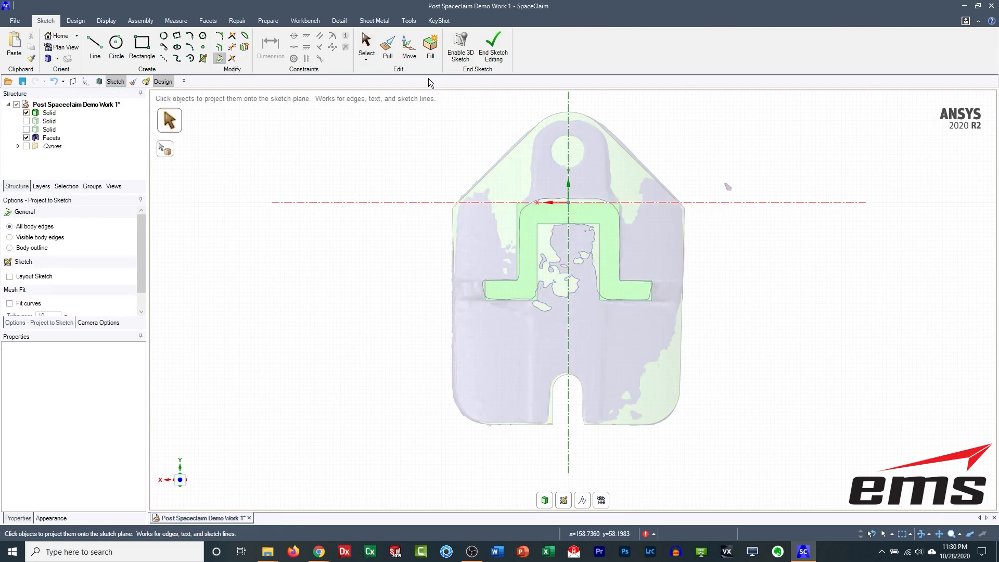
click(549, 118)
click(524, 137)
click(610, 133)
click(534, 425)
click(553, 412)
click(563, 385)
click(583, 404)
click(599, 425)
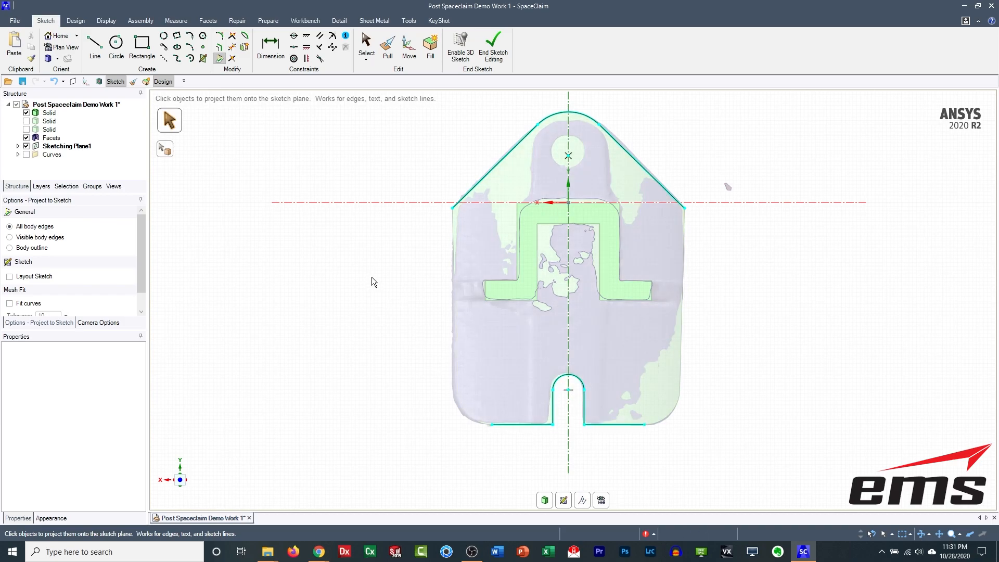
Step: Sketch a vertical line about 21 mm left of the centre axis, extending from above the end plate to below it
click(95, 47)
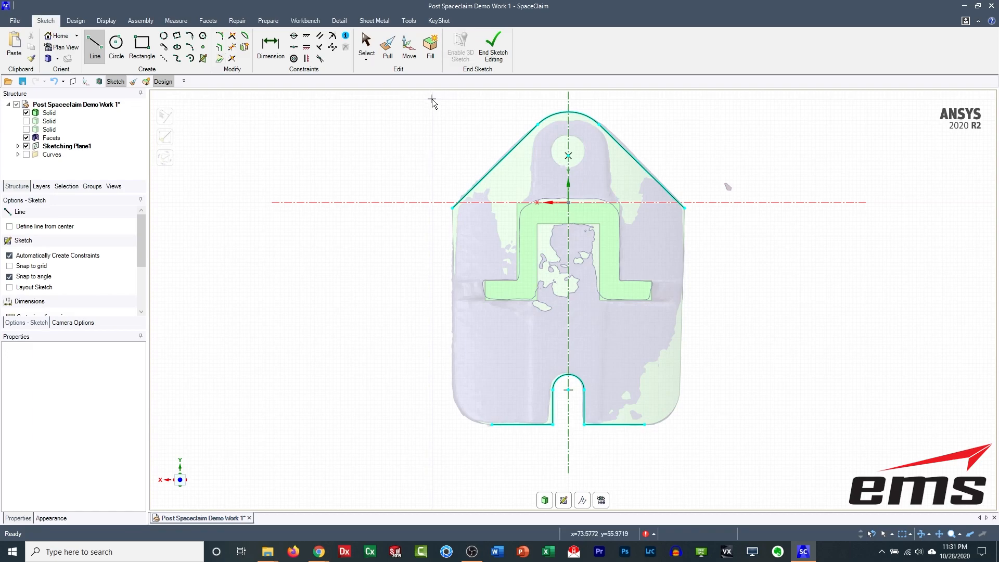
click(529, 111)
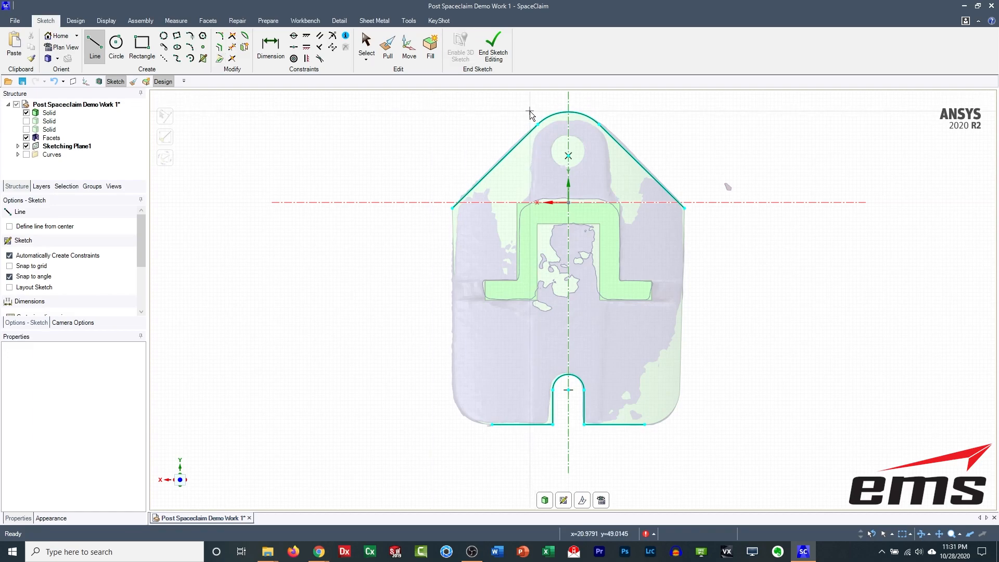
click(529, 441)
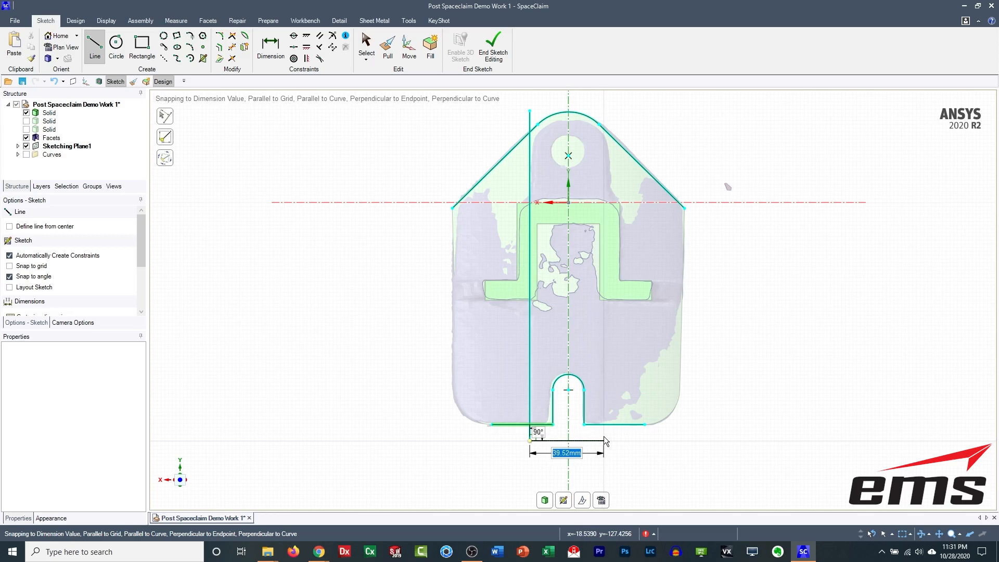
key(Escape)
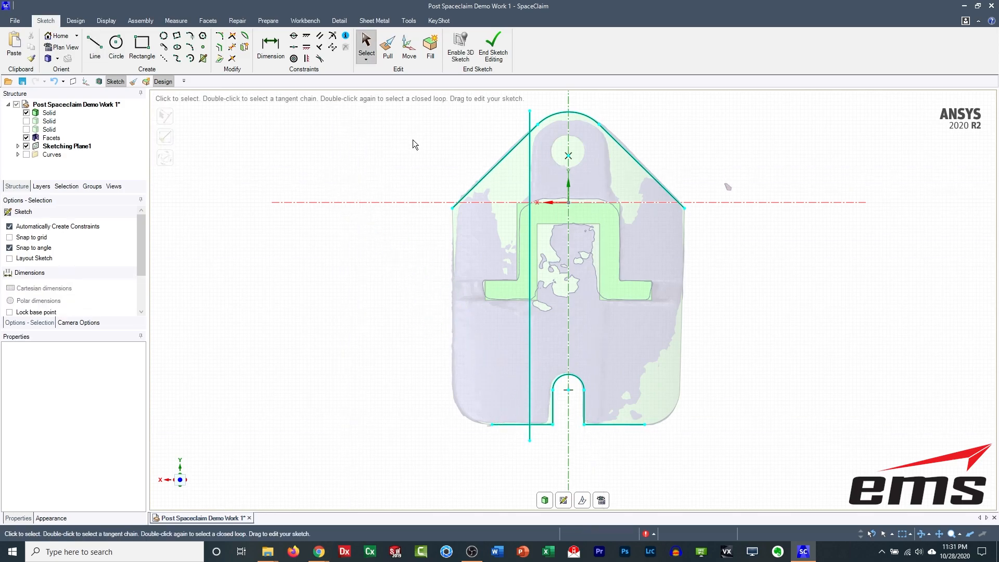
Step: Sketch a second vertical line along the centre axis, running past the end plate's outline at both ends
click(233, 48)
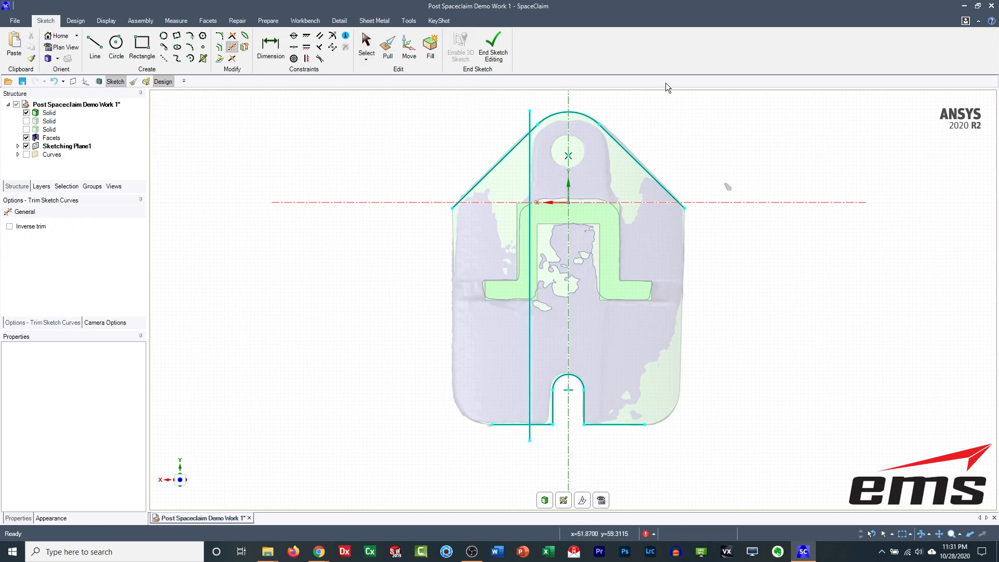
click(94, 46)
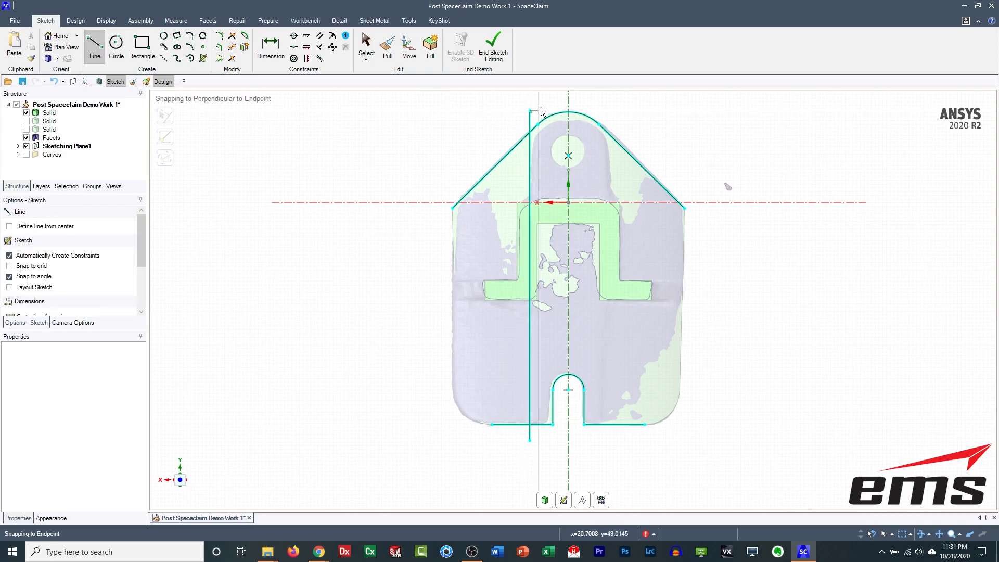
click(568, 101)
click(568, 474)
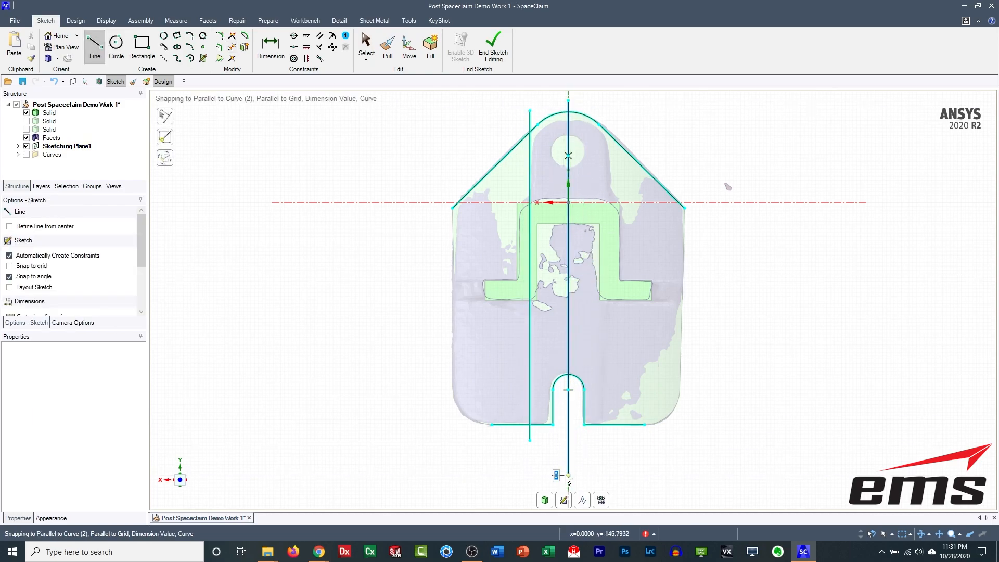
key(Escape)
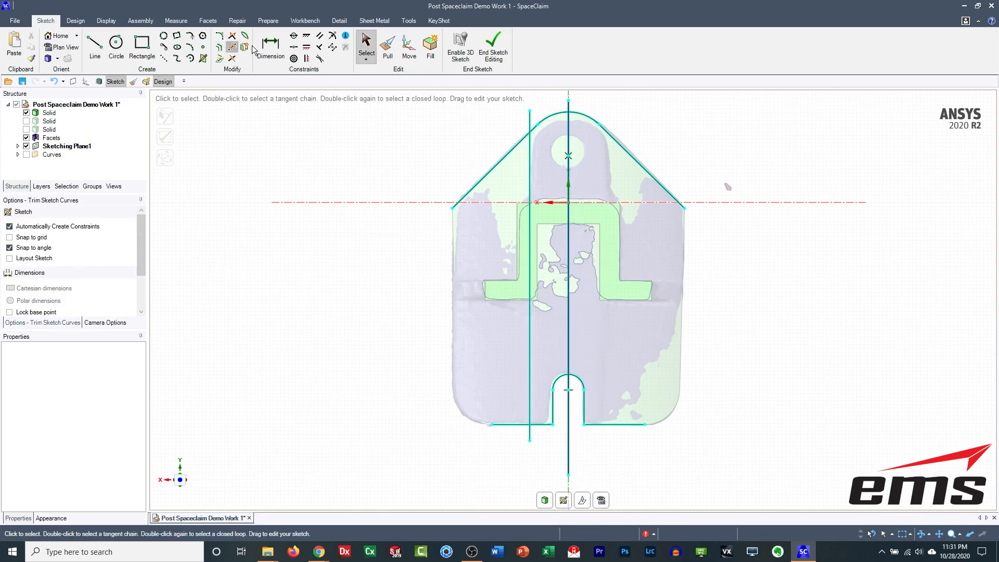
Step: Trim the curves outside the half profile bounded by the two vertical lines, including the offset line's overhanging ends
click(233, 48)
click(620, 144)
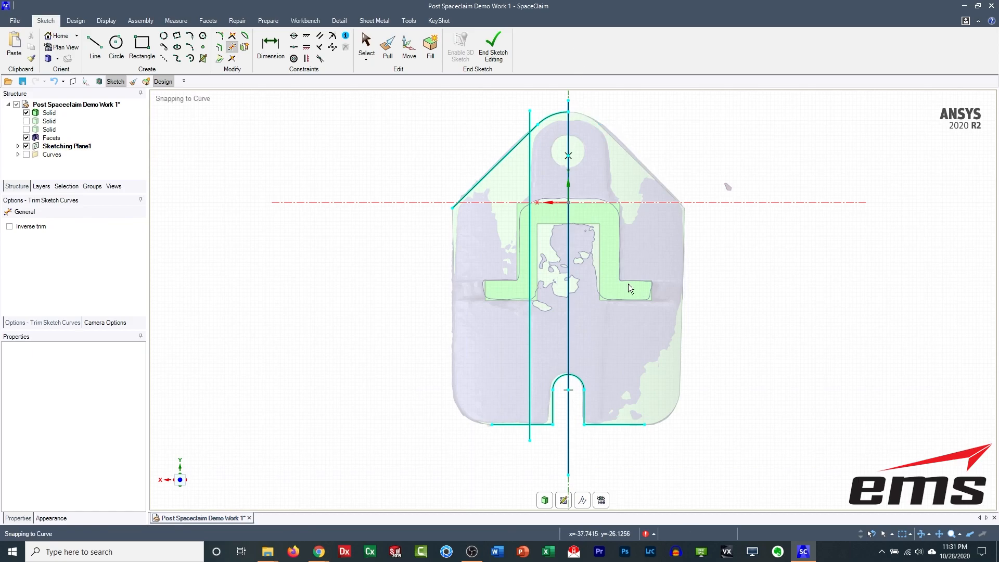
click(598, 423)
click(529, 120)
click(497, 164)
click(501, 426)
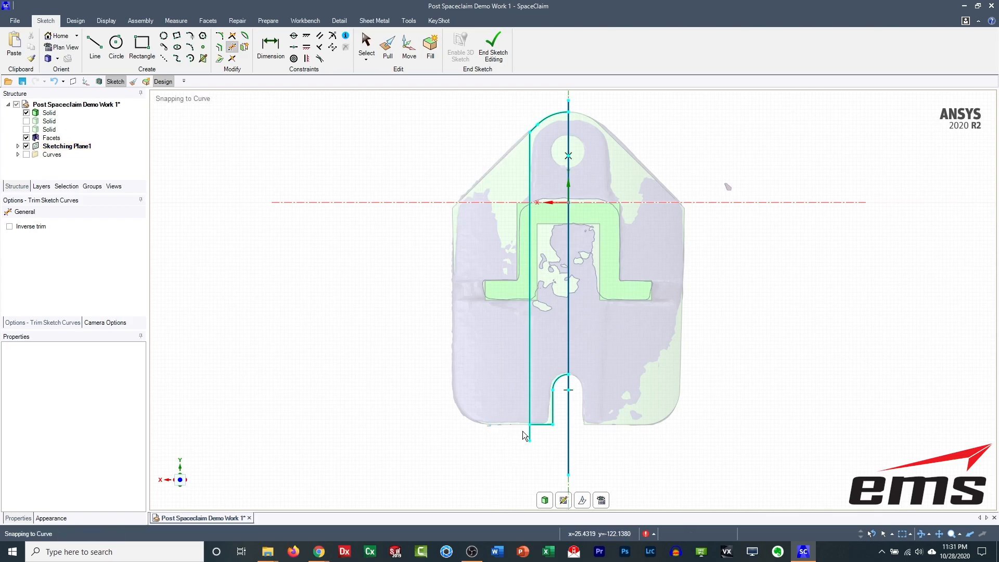
click(529, 432)
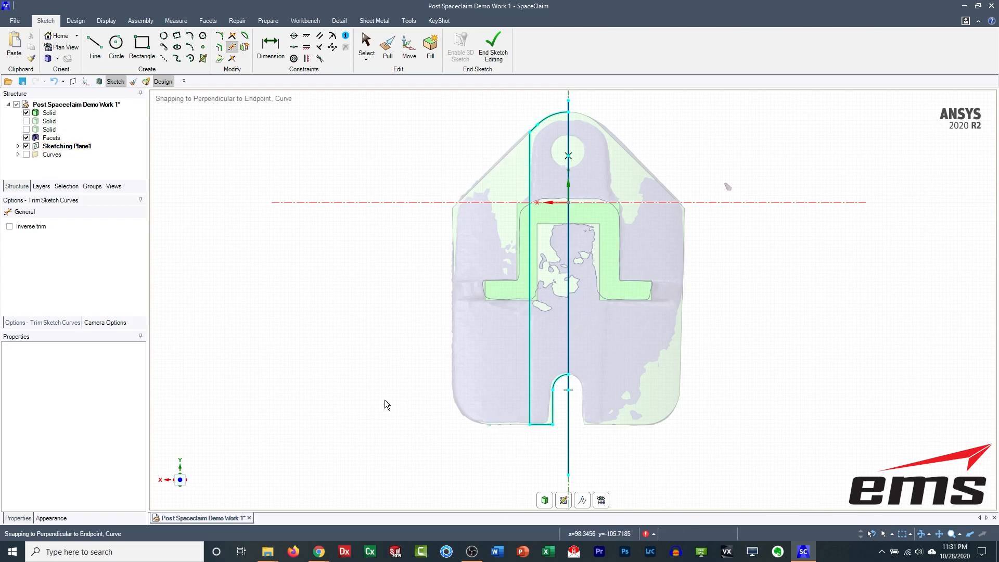
Step: Delete the centre line and mirror the remaining half profile about the vertical axis to close the strip outline
click(360, 50)
click(568, 444)
key(Delete)
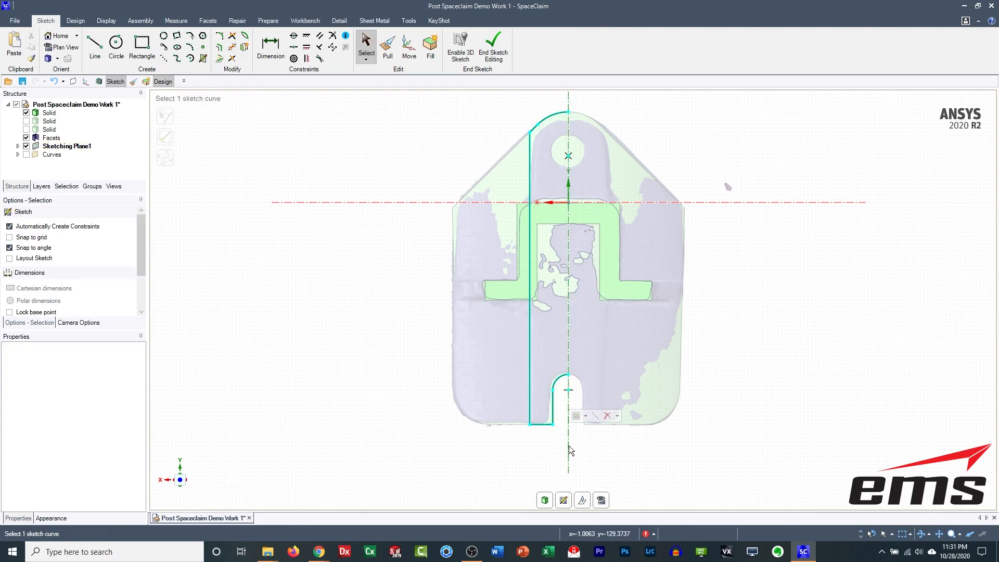
click(242, 49)
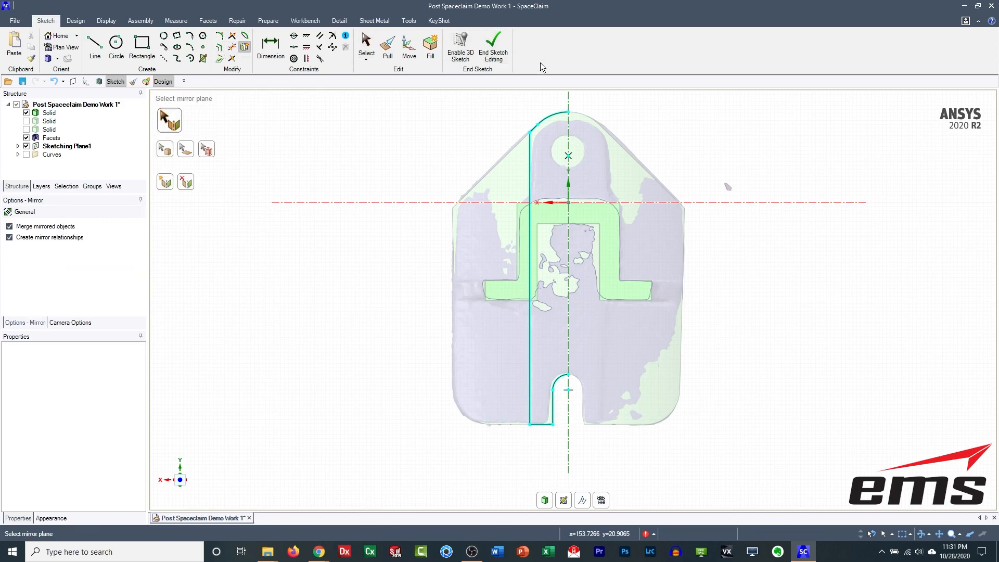
drag(463, 92, 607, 457)
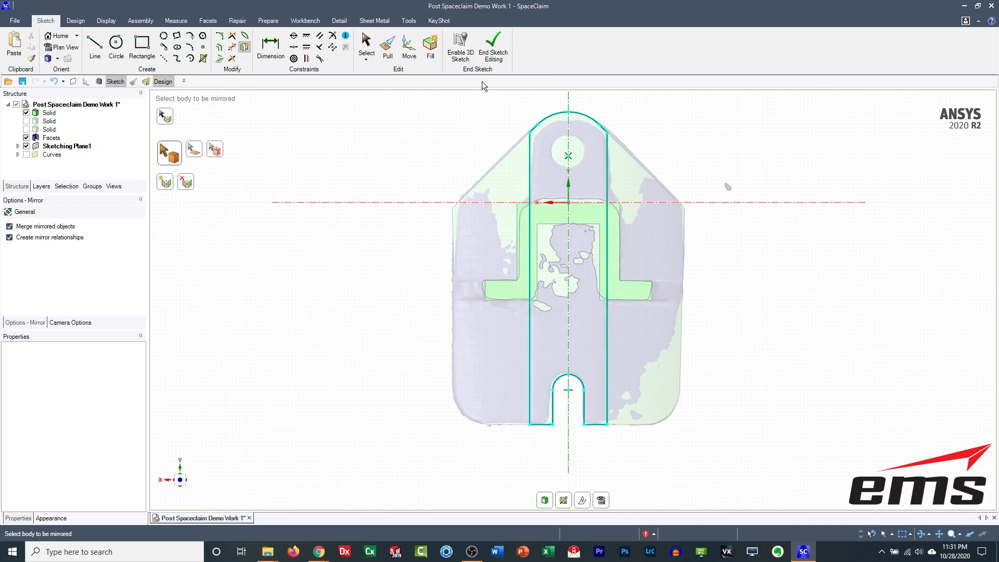
Step: End the sketch, hide the mesh, and pull the strip surface up to the end plate's front face as a raised pad
click(491, 50)
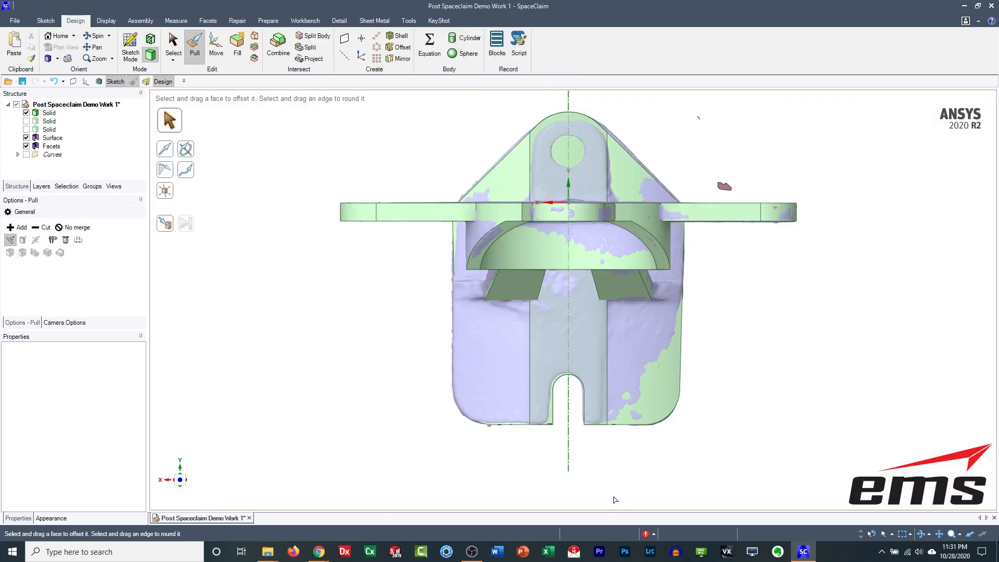
middle_drag(724, 375, 715, 388)
ctrl+middle_drag(652, 335, 185, 272)
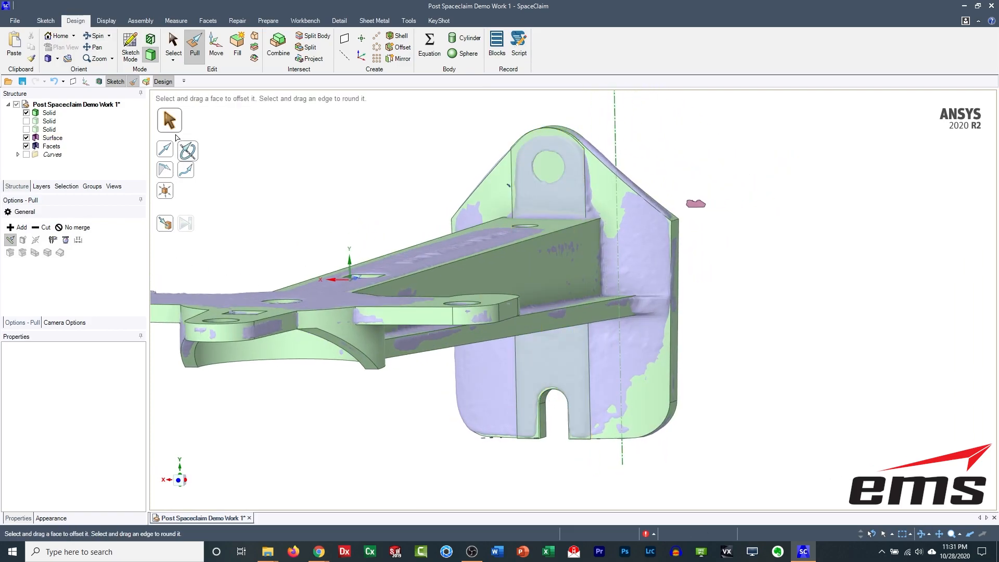
click(45, 146)
click(26, 147)
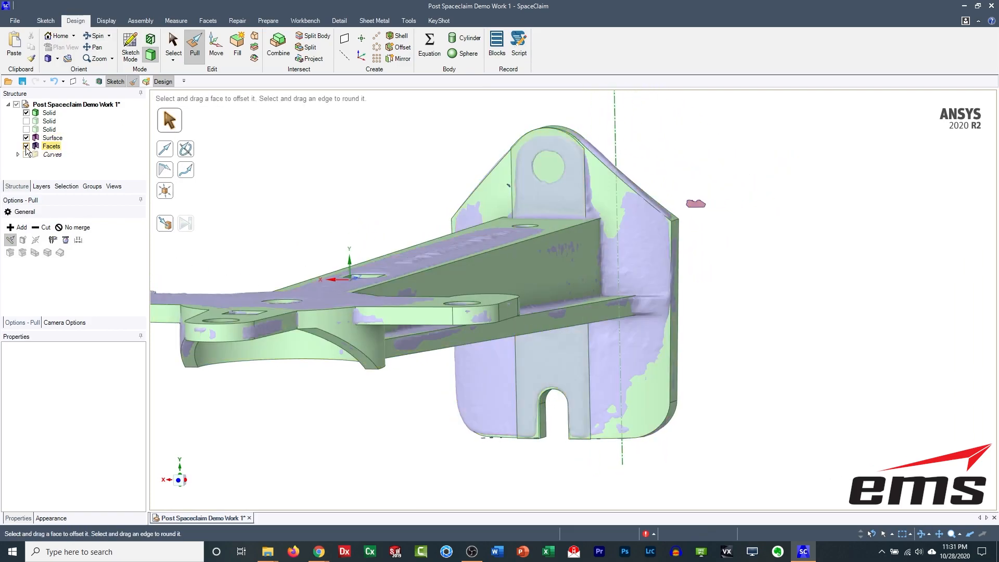
click(549, 156)
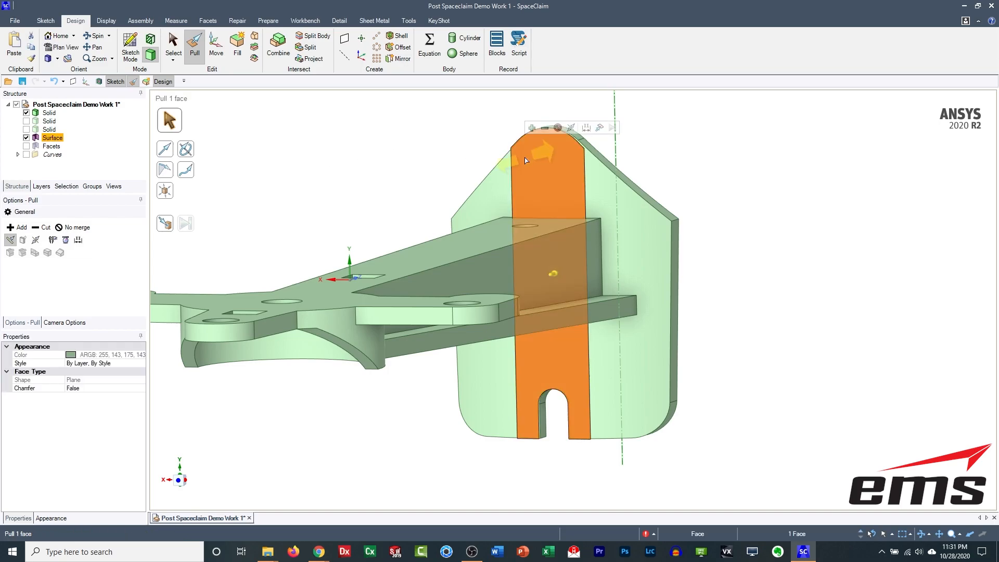
click(599, 129)
click(610, 187)
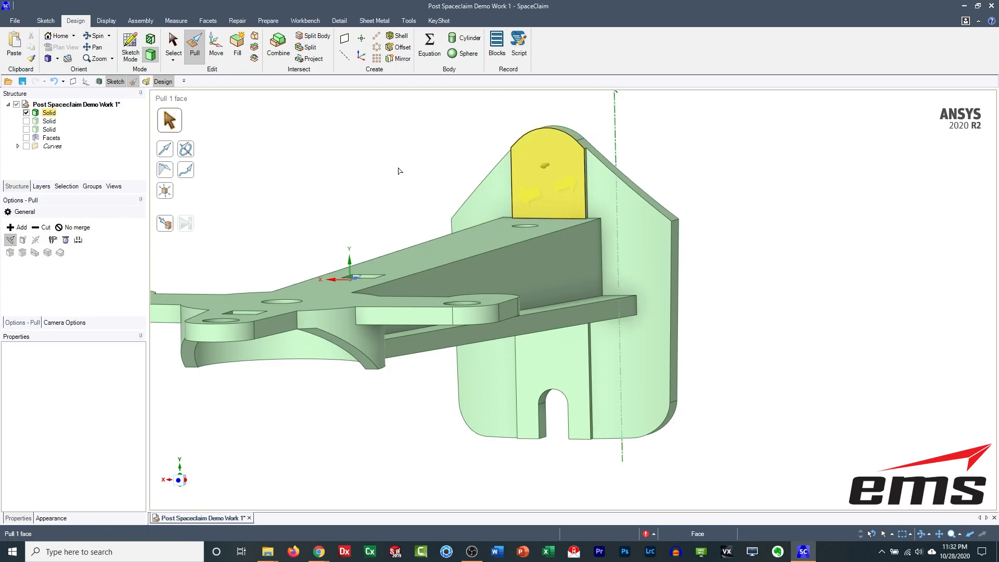
Step: Inspect the raised strip on the end plate and compare the solid with the facet mesh
mouse_move(590, 350)
middle_down()
mouse_move(546, 353)
mouse_move(589, 361)
middle_up()
shift+middle_drag(574, 190, 671, 213)
middle_drag(614, 250, 613, 261)
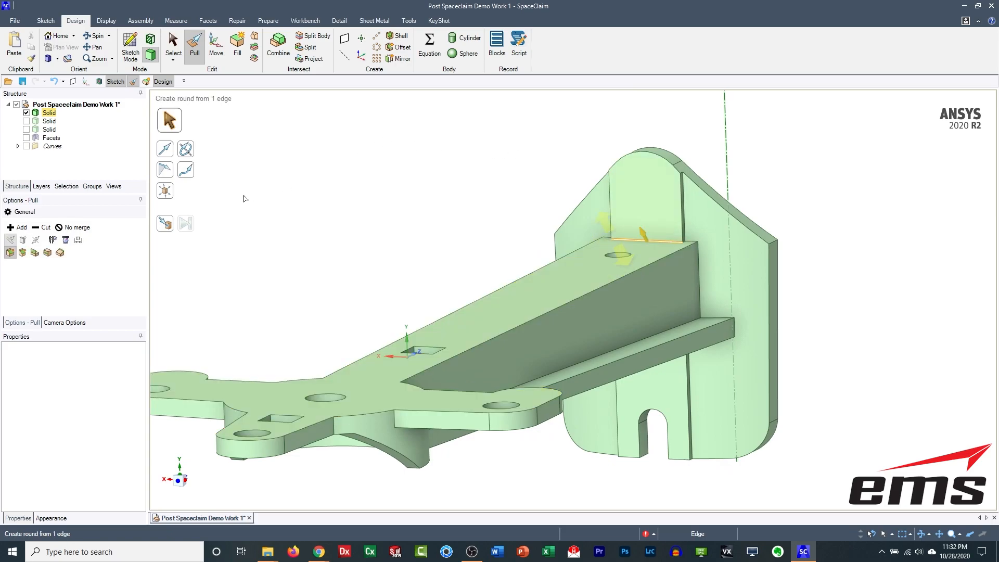
click(26, 137)
click(26, 112)
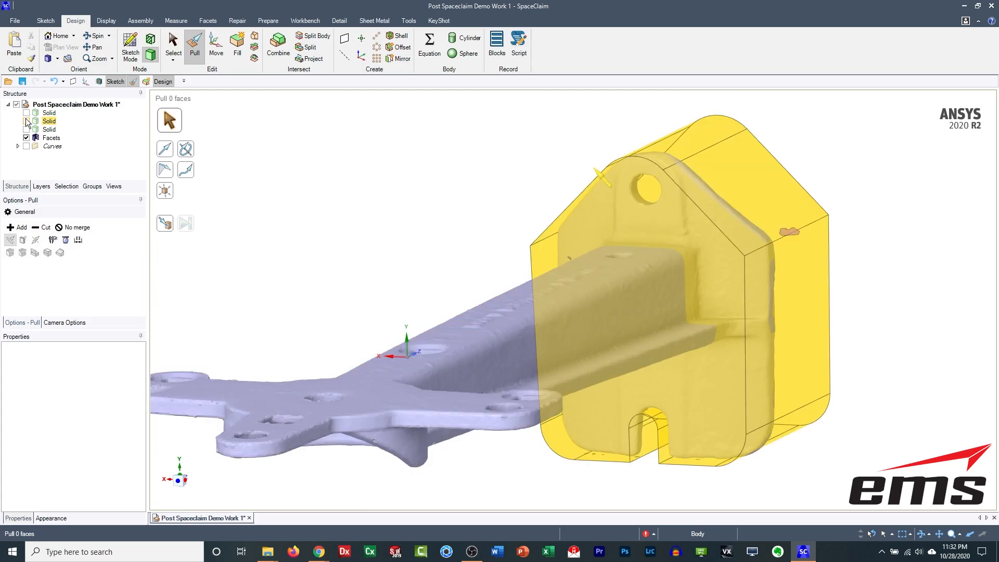
click(26, 112)
Step: Start a sketch on the raised strip's upper face, hide the solid, and shift the sketch plane into the scanned end plate
click(637, 201)
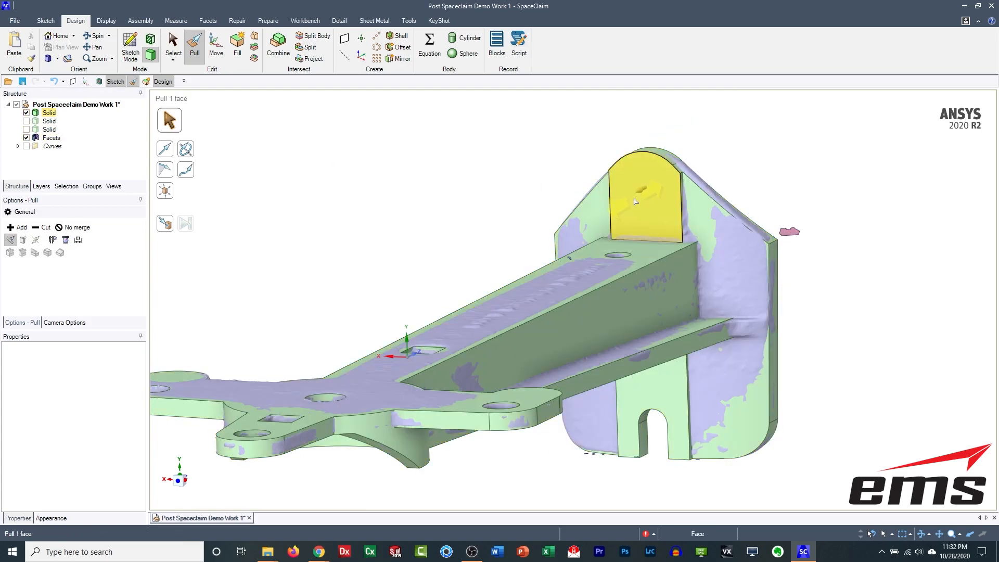
click(635, 202)
key(k)
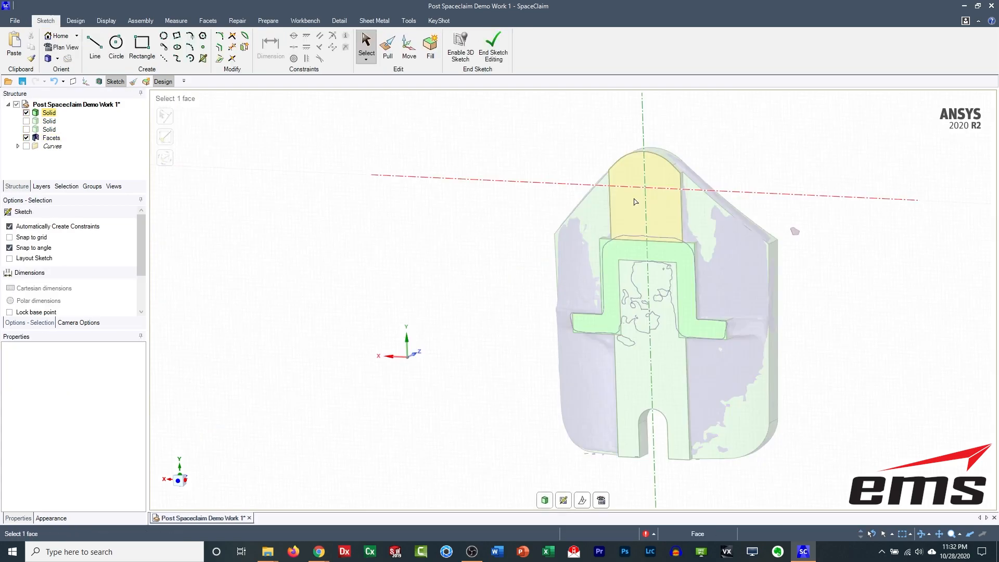
key(m)
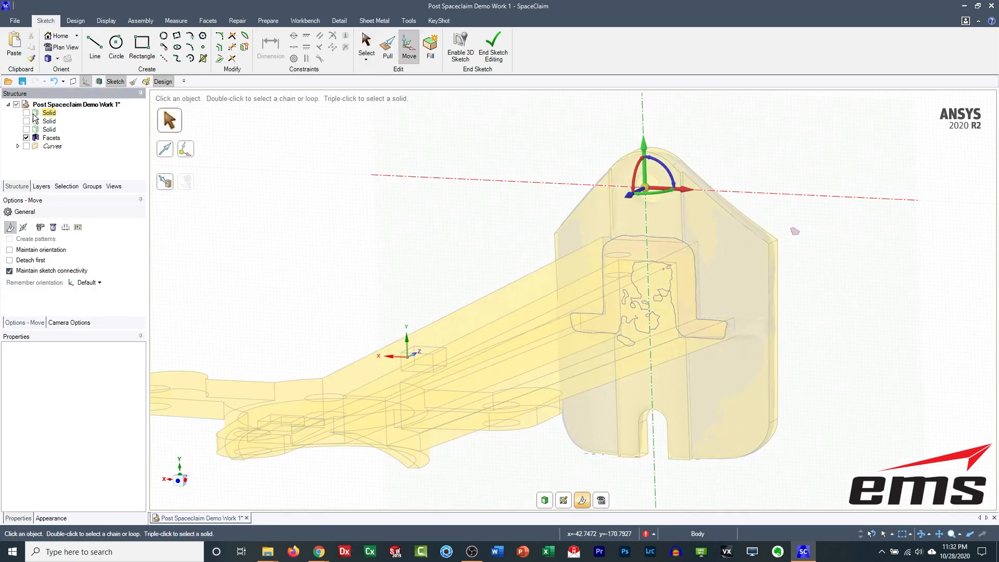
drag(631, 196, 635, 195)
click(588, 502)
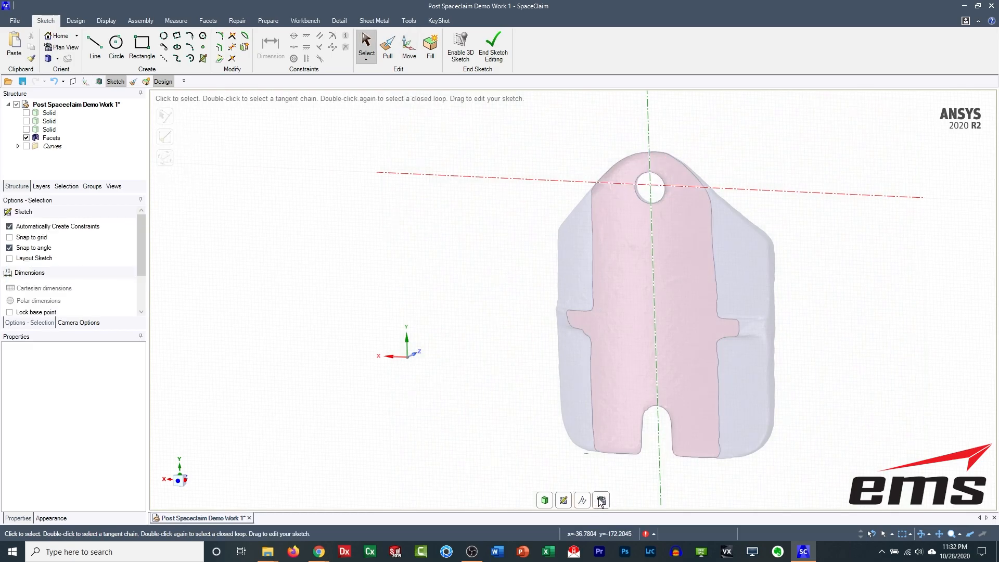
Step: In plan view, sketch a circle centred on the vertical axis over the scanned round hole near the end plate's top
click(601, 500)
ctrl+middle_drag(479, 355, 567, 313)
scroll(542, 259, up, 4)
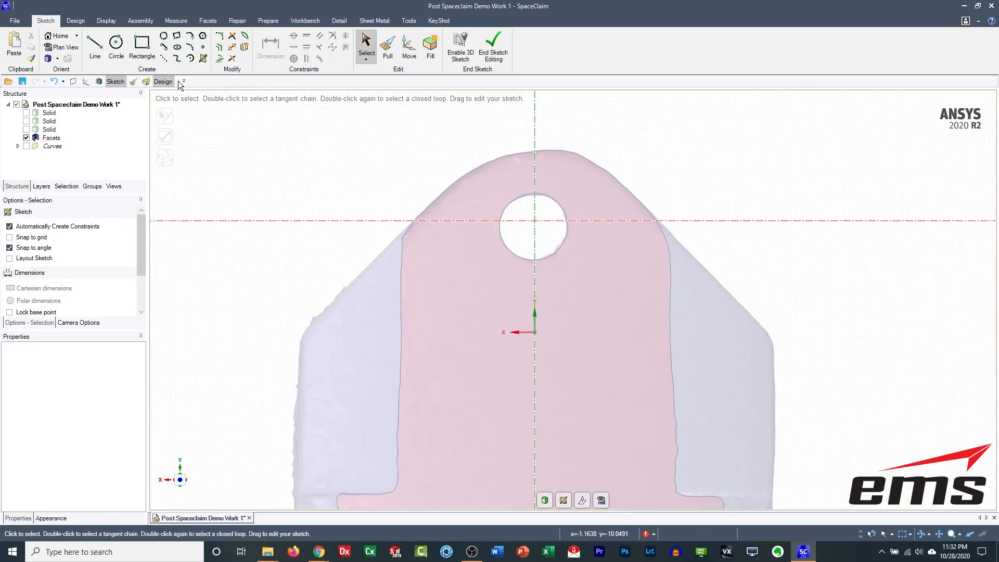
click(116, 46)
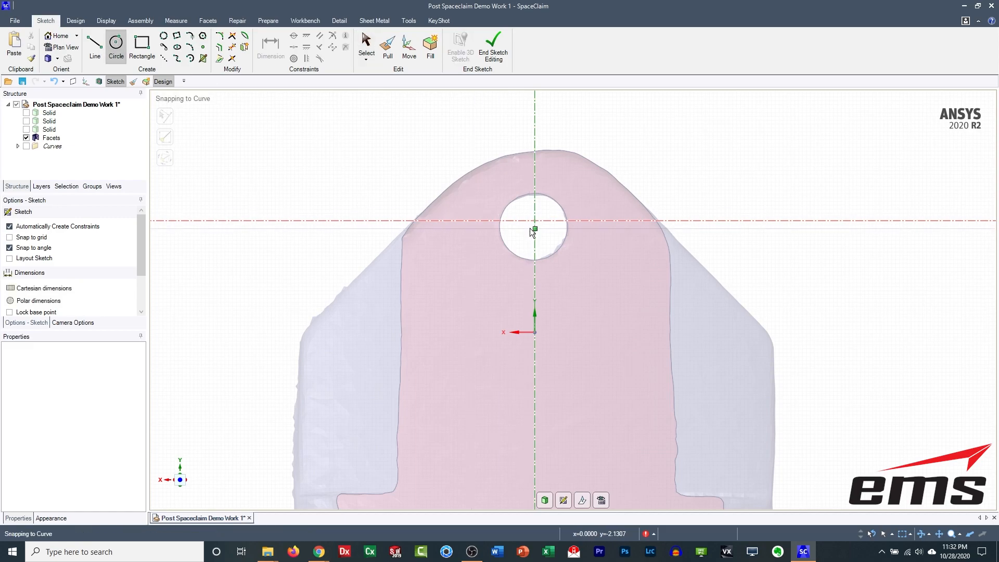
click(552, 259)
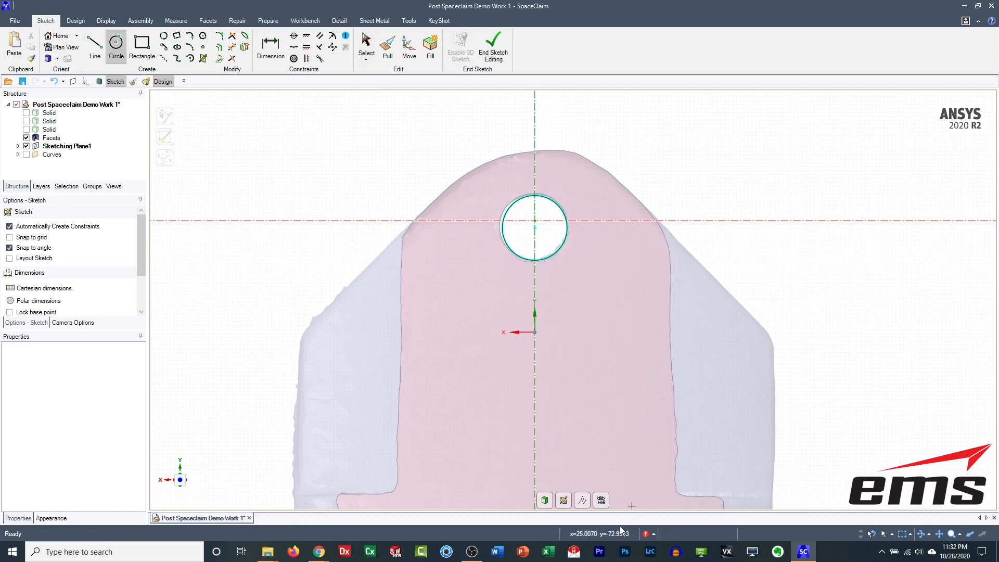
Step: End the circle sketch, hide the facet mesh, and show the solid bracket around the end plate's raised strip
click(493, 52)
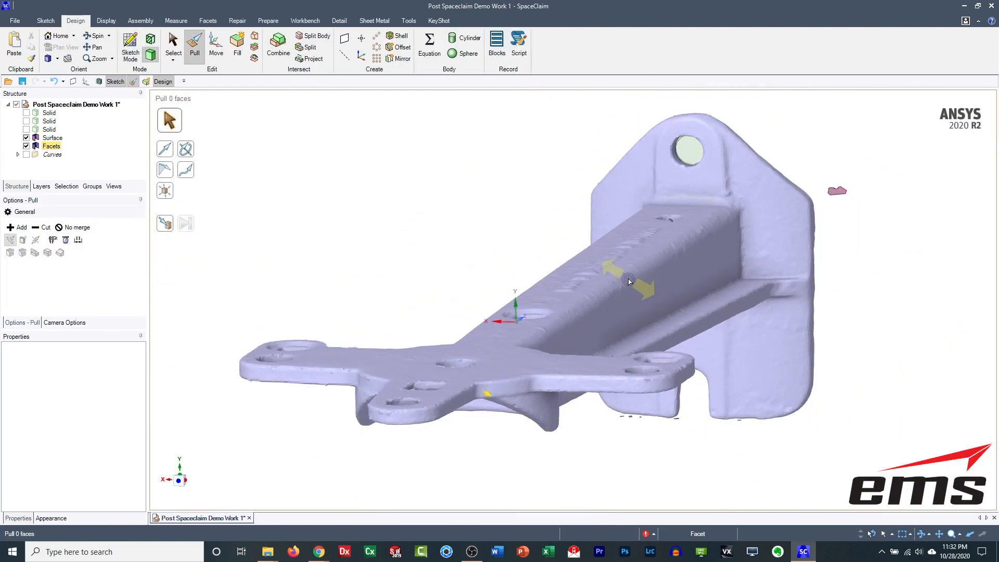
shift+middle_drag(670, 252, 553, 321)
scroll(571, 289, up, 3)
click(26, 145)
click(26, 112)
click(588, 225)
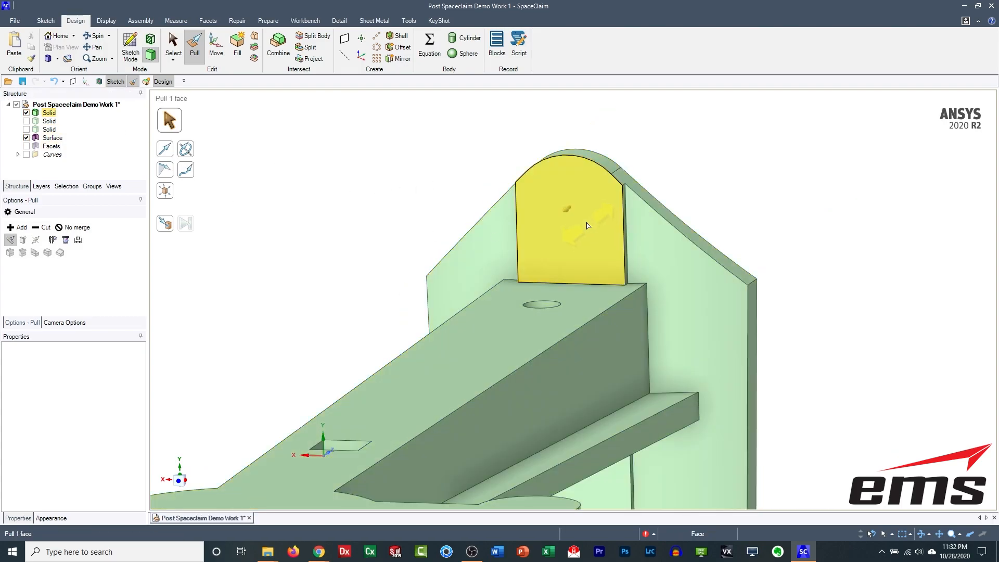
Step: Cut the circular surface through the end plate with Pull, in cut mode and on both sides, to form the round hole
click(574, 211)
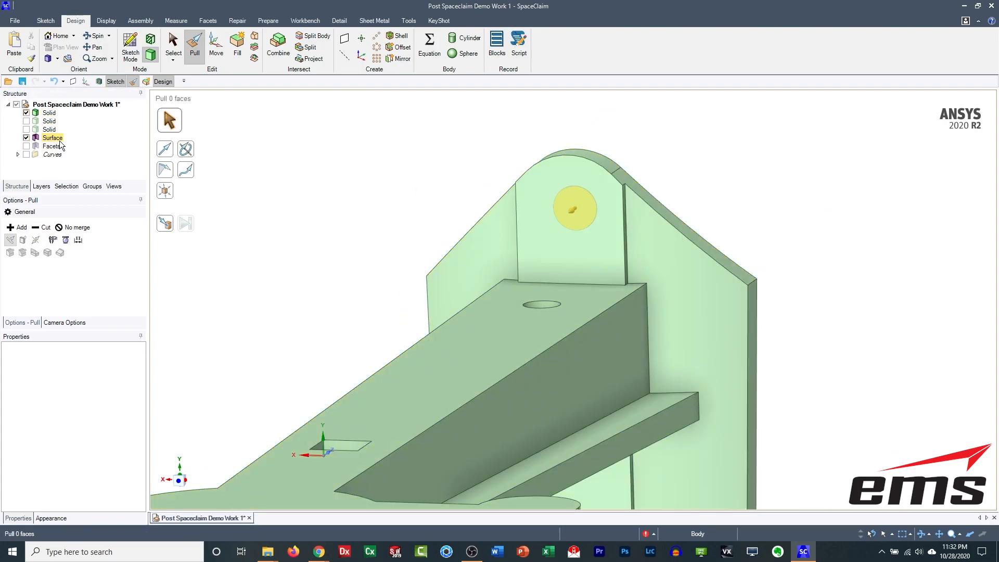
right_click(761, 163)
click(781, 147)
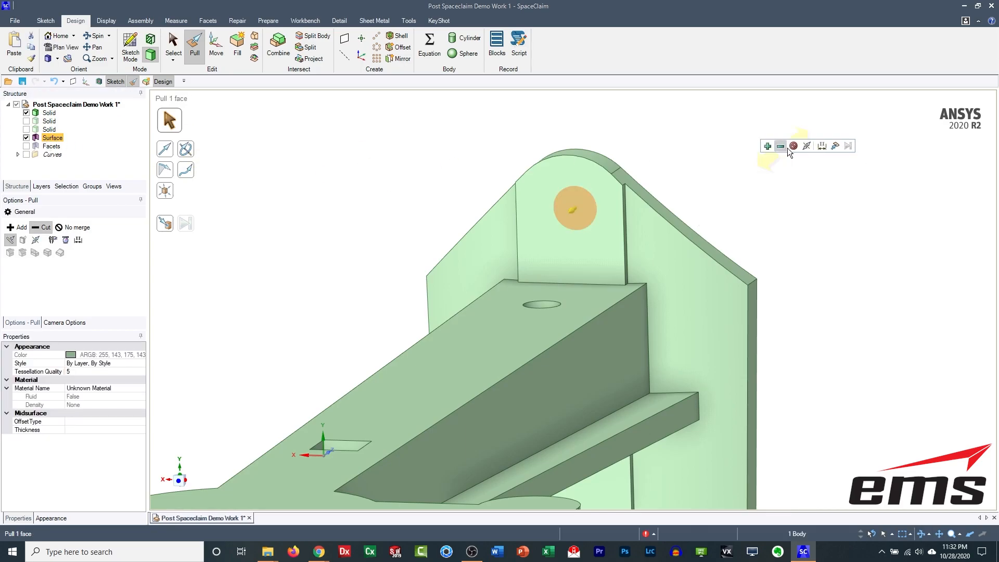
click(807, 146)
drag(835, 241, 843, 196)
ctrl+middle_drag(320, 324, 508, 207)
scroll(499, 290, down, 5)
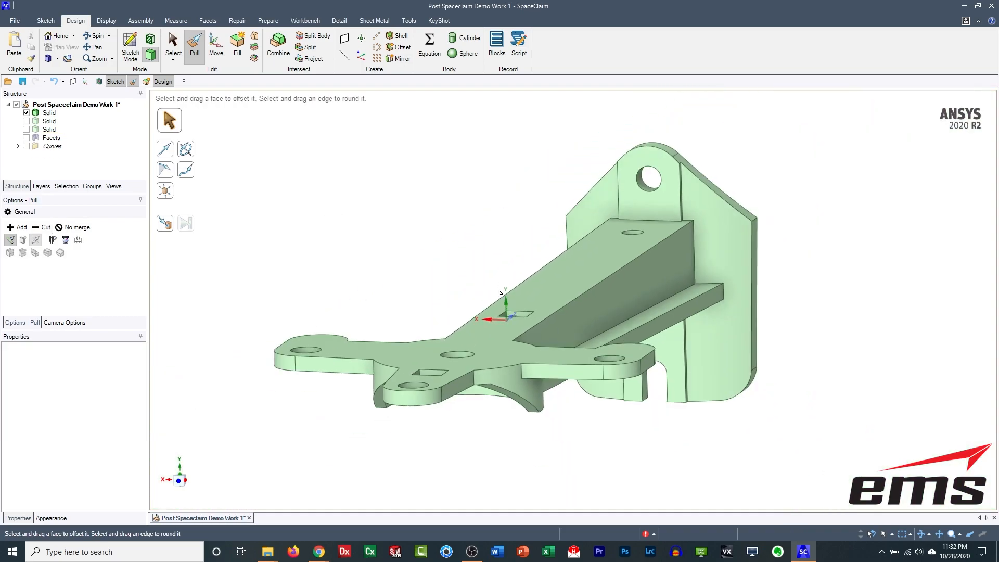
Step: Show the facet mesh alongside the finished solid and run a Deviation analysis between the two bodies
middle_drag(507, 297, 695, 243)
middle_drag(433, 213, 606, 314)
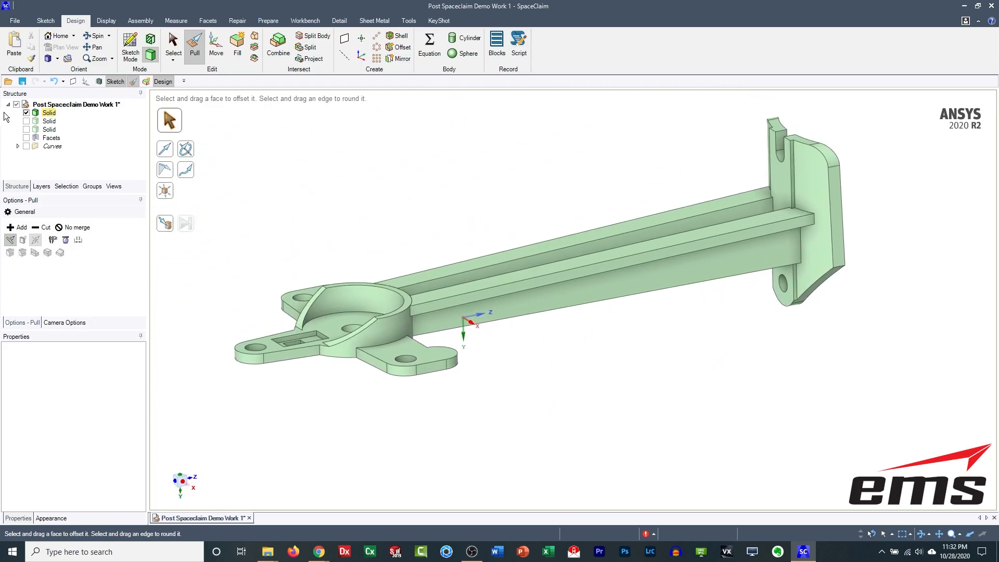
click(26, 138)
middle_drag(515, 234, 513, 279)
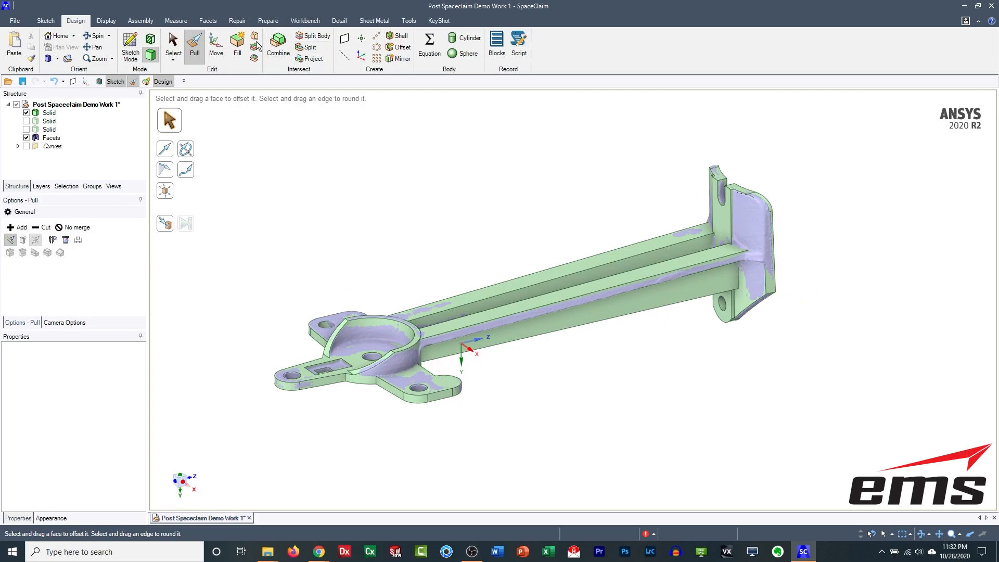
click(177, 22)
click(325, 45)
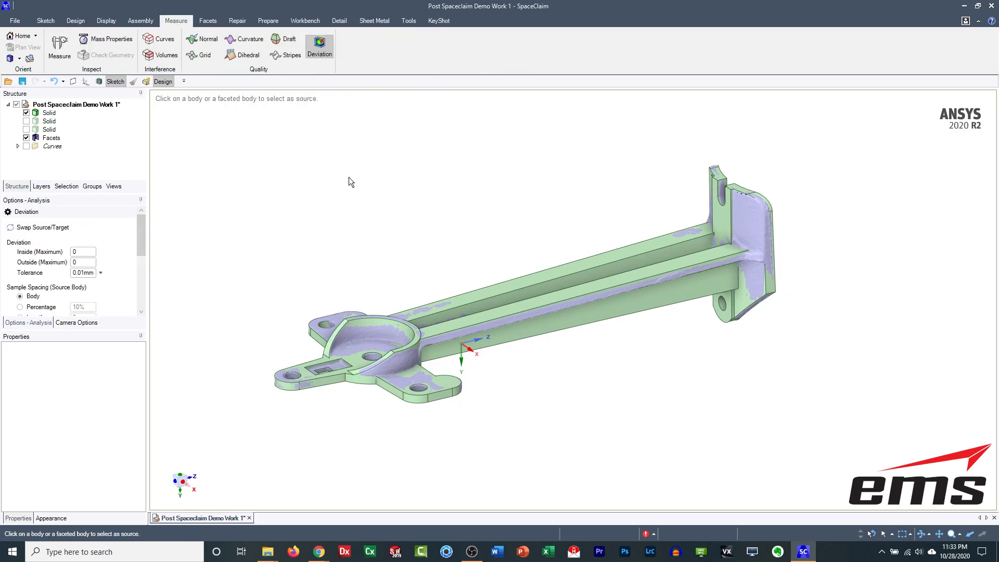
click(544, 278)
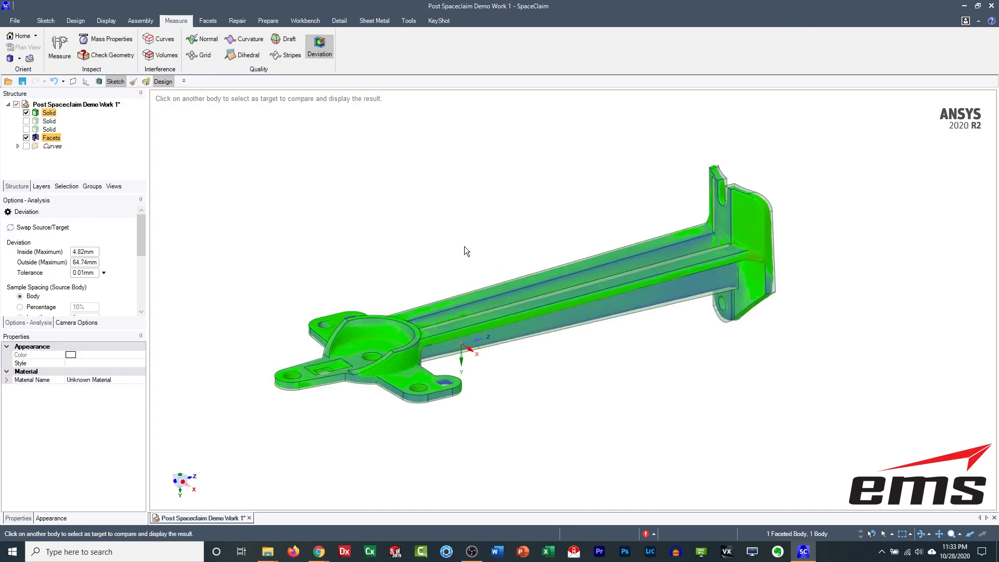
Step: Inspect the deviation map from several angles and set the analysis tolerance to 0.25 mm
mouse_move(563, 210)
middle_down()
mouse_move(576, 203)
mouse_move(619, 338)
mouse_move(624, 227)
middle_up()
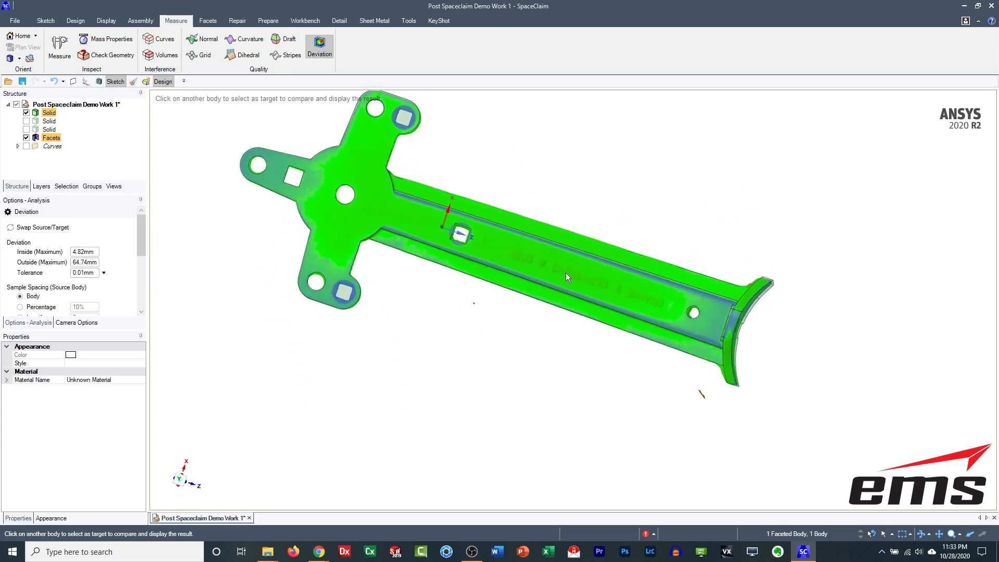
mouse_move(534, 158)
middle_down()
mouse_move(575, 302)
mouse_move(614, 214)
mouse_move(607, 208)
mouse_move(296, 232)
middle_up()
mouse_move(141, 239)
mouse_down()
mouse_move(141, 282)
mouse_move(144, 242)
mouse_up()
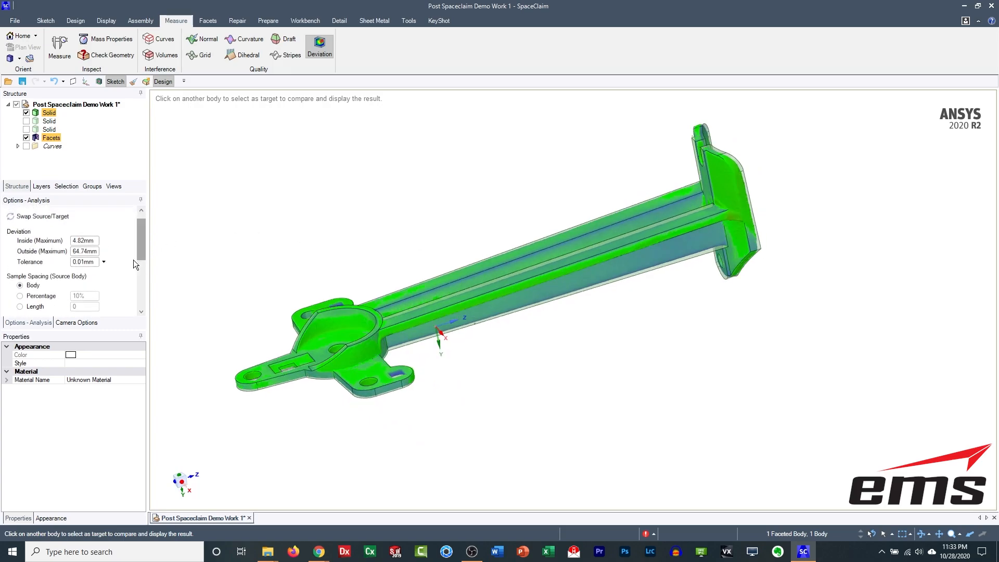
click(92, 263)
text(.25)
key(Return)
mouse_move(483, 190)
middle_down()
mouse_move(513, 196)
mouse_move(489, 177)
middle_up()
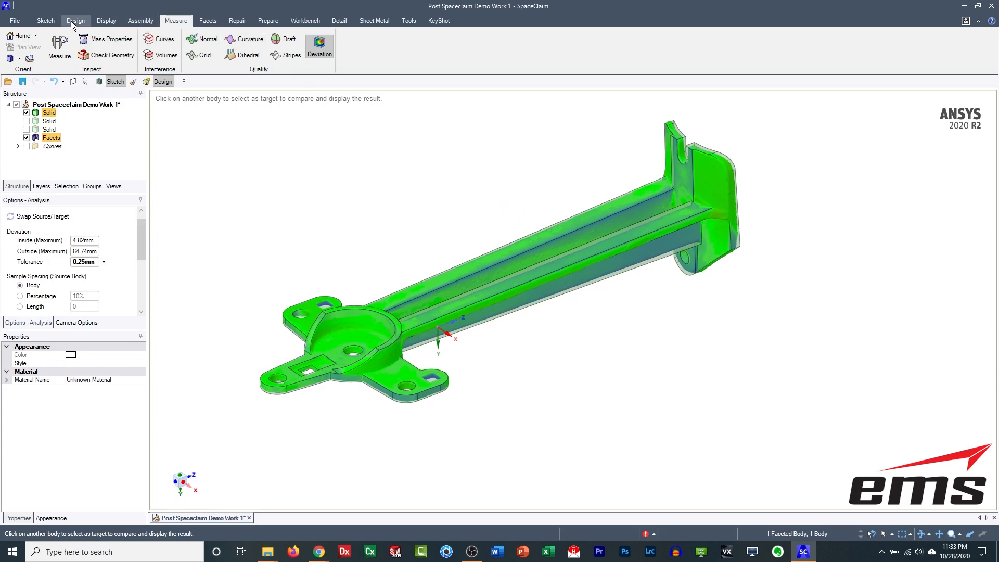
Step: Leave the deviation analysis and examine how the arm's side flanges meet the end plate compared with the facet mesh
click(45, 20)
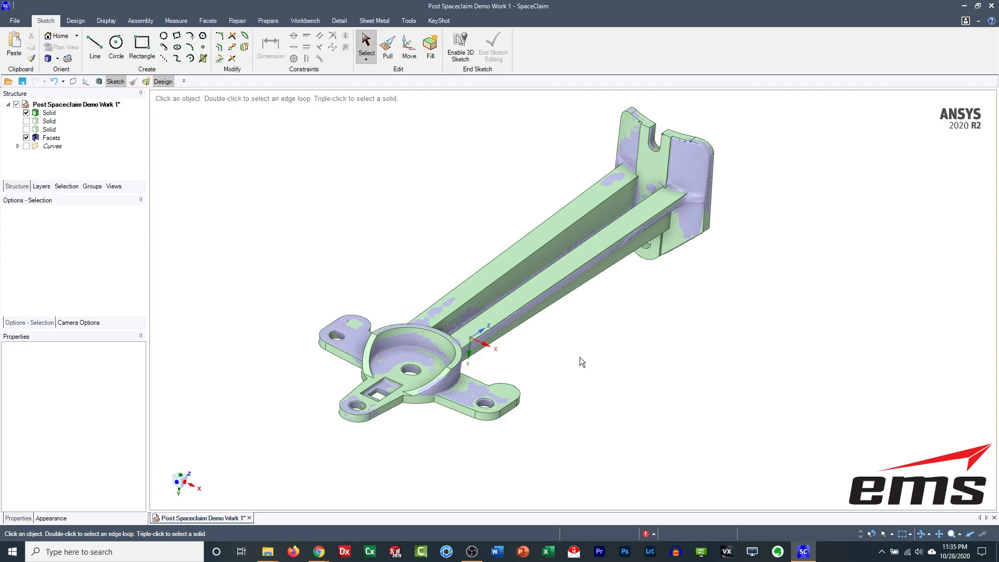
middle_drag(576, 368, 564, 357)
click(623, 275)
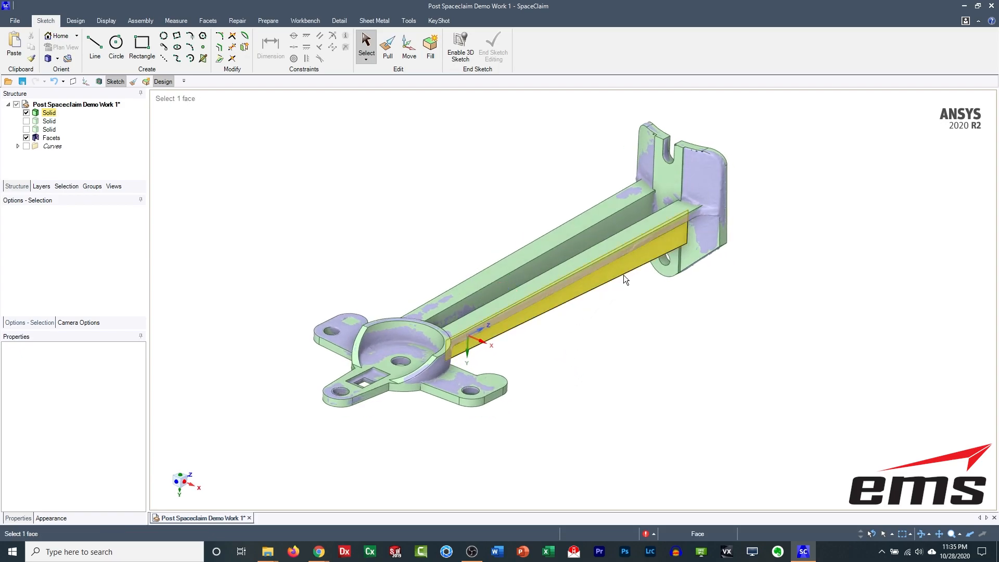
ctrl+middle_drag(623, 275, 536, 307)
scroll(547, 286, up, 4)
ctrl+middle_drag(520, 220, 569, 272)
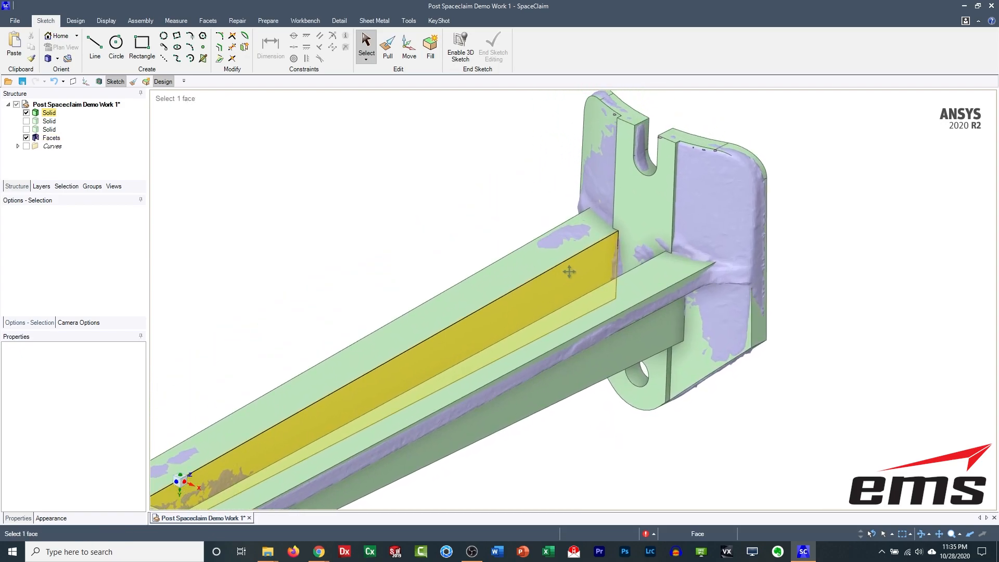
scroll(576, 269, down, 5)
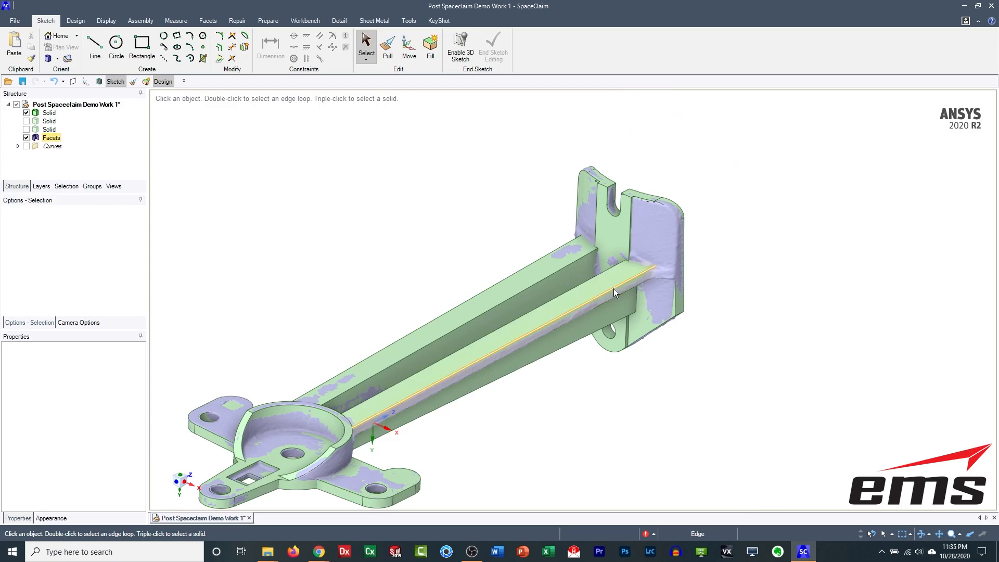
scroll(614, 288, up, 2)
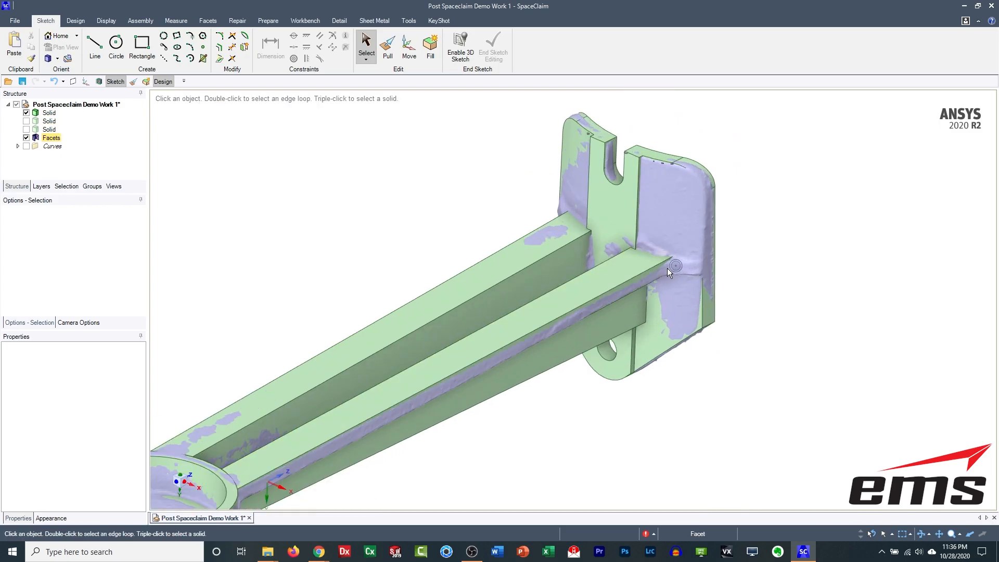
Step: Hide the facet mesh and select for Pull the two short edges where the arm's outer flanges meet the end plate
click(26, 138)
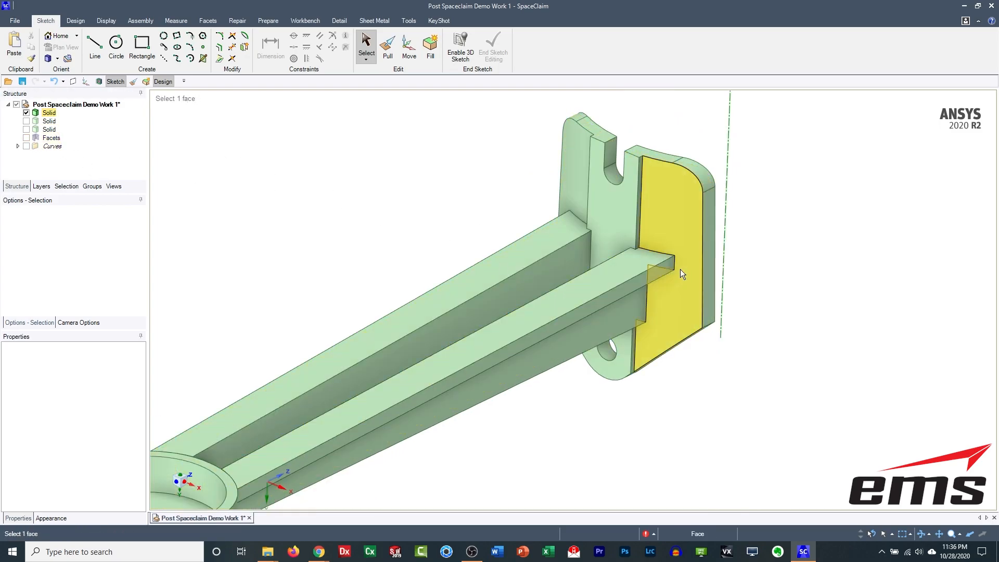
click(667, 261)
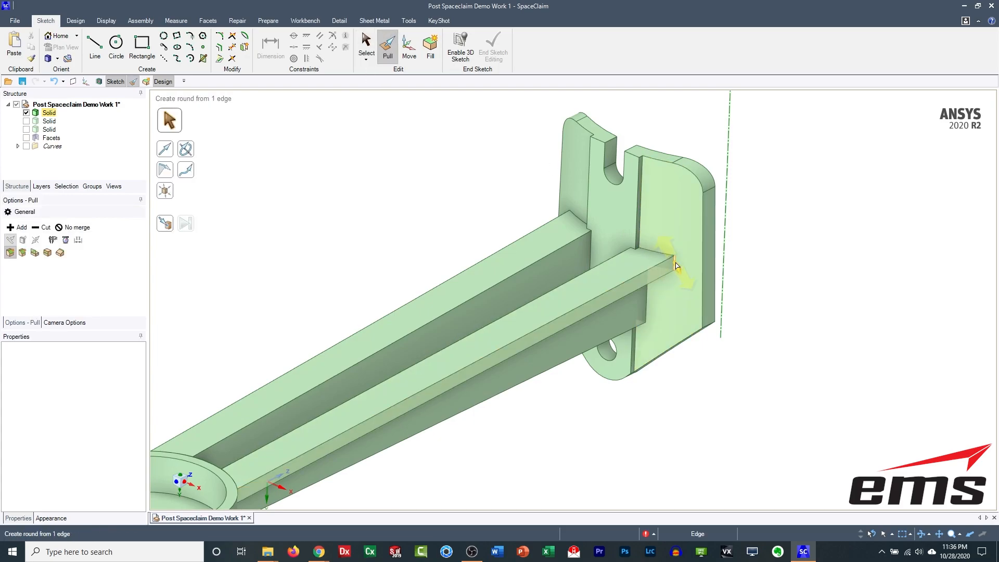
middle_drag(625, 271, 555, 285)
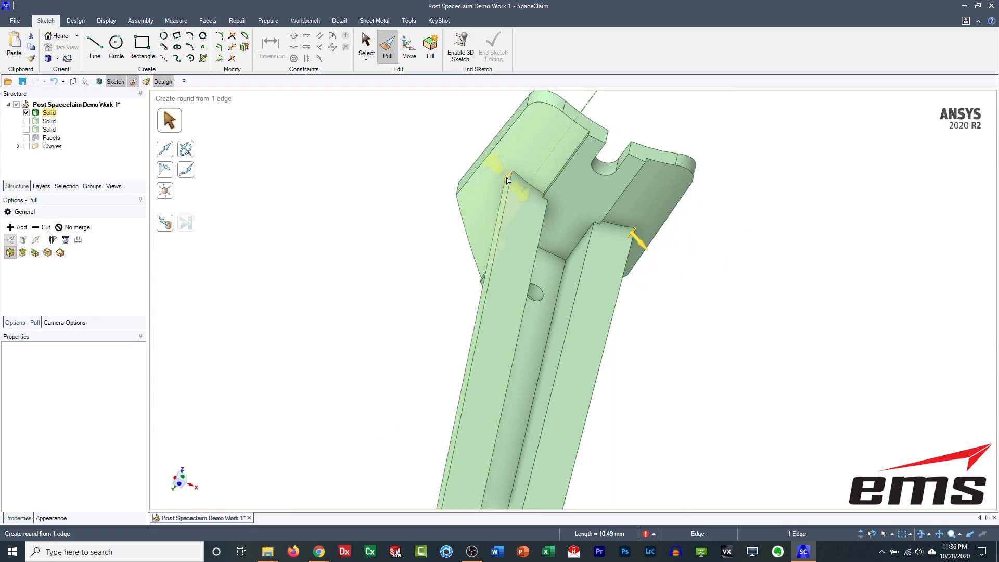
scroll(507, 180, up, 2)
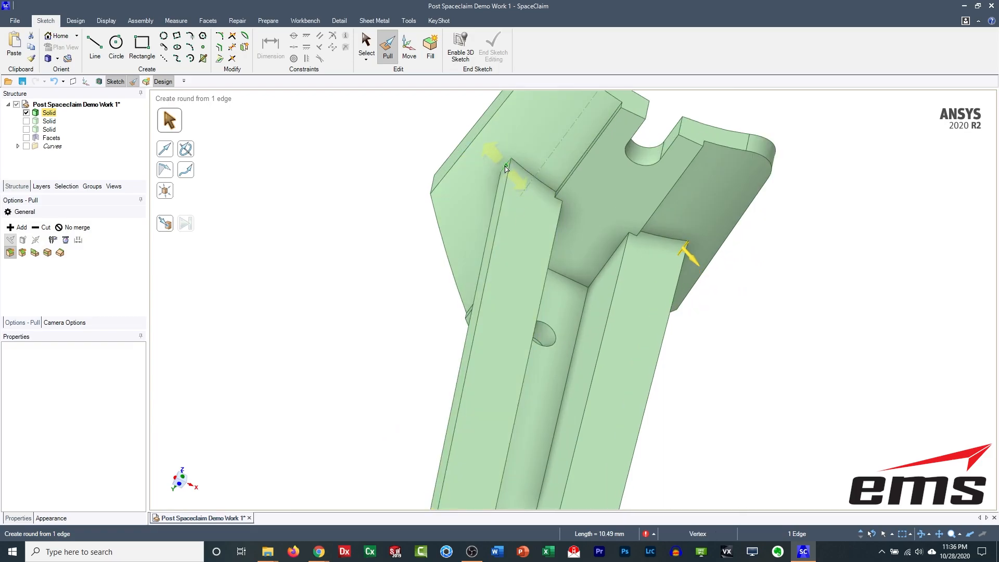
scroll(505, 174, up, 3)
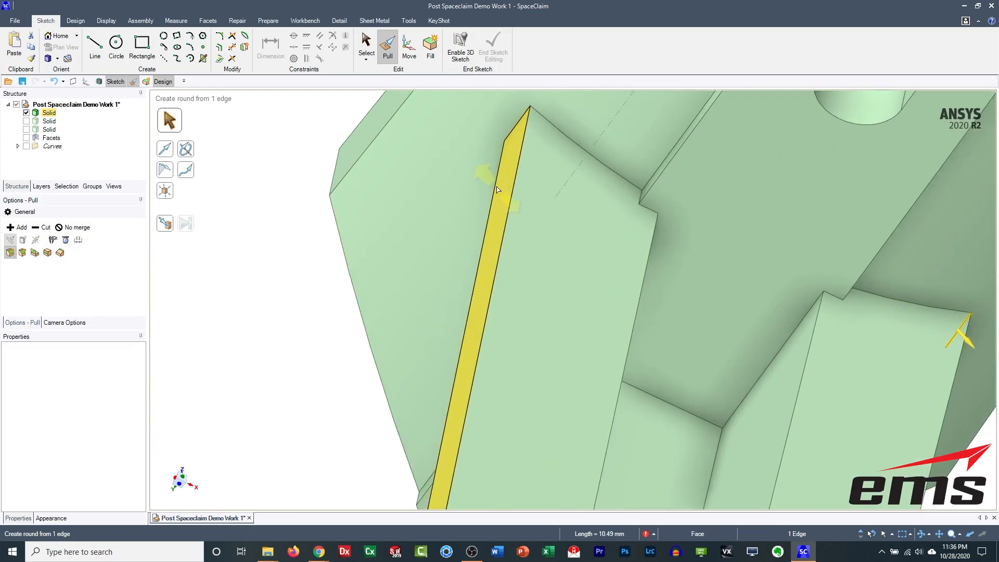
ctrl+click(517, 125)
scroll(673, 373, down, 1)
scroll(673, 373, down, 2)
shift+middle_drag(676, 378, 572, 301)
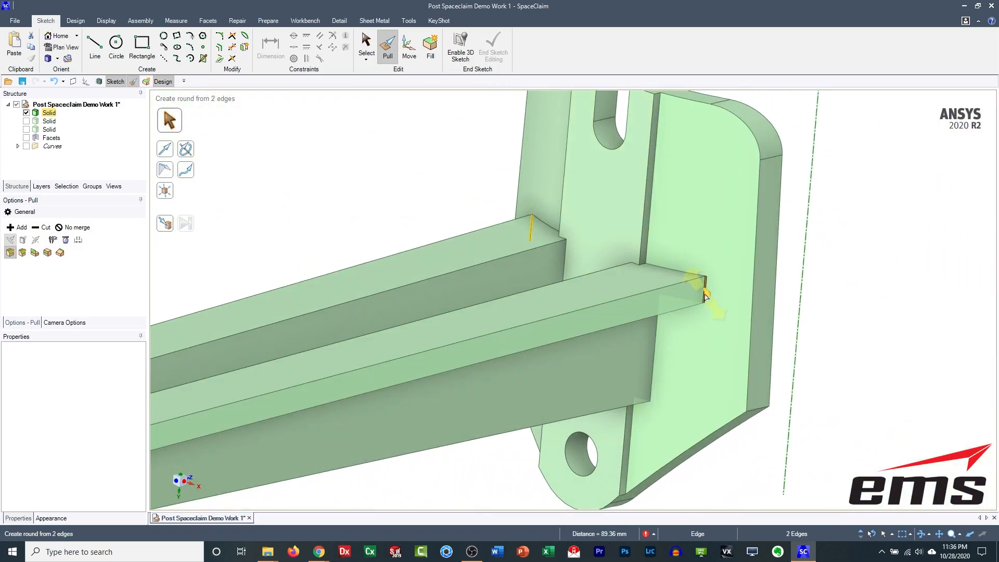
Step: Round both flange-to-plate edges, show the facet mesh for comparison, and set the radius to 30 mm after trying 33 mm
drag(707, 305, 754, 385)
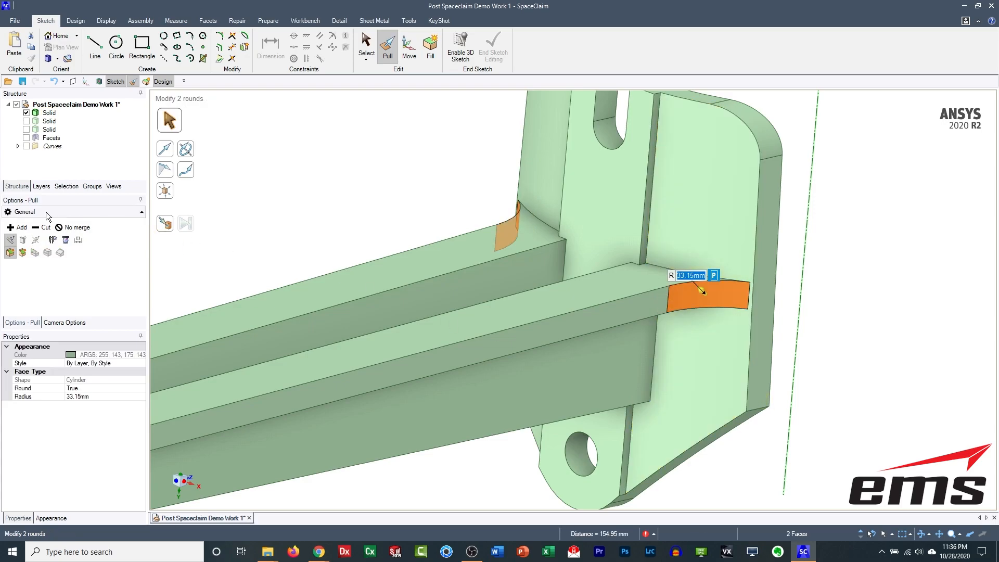
click(26, 137)
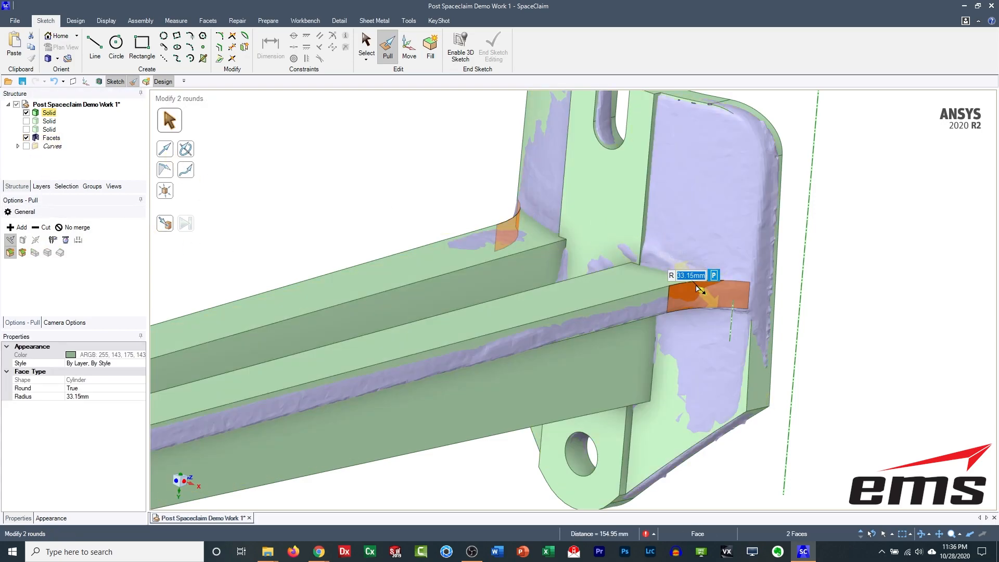
text(33)
key(Return)
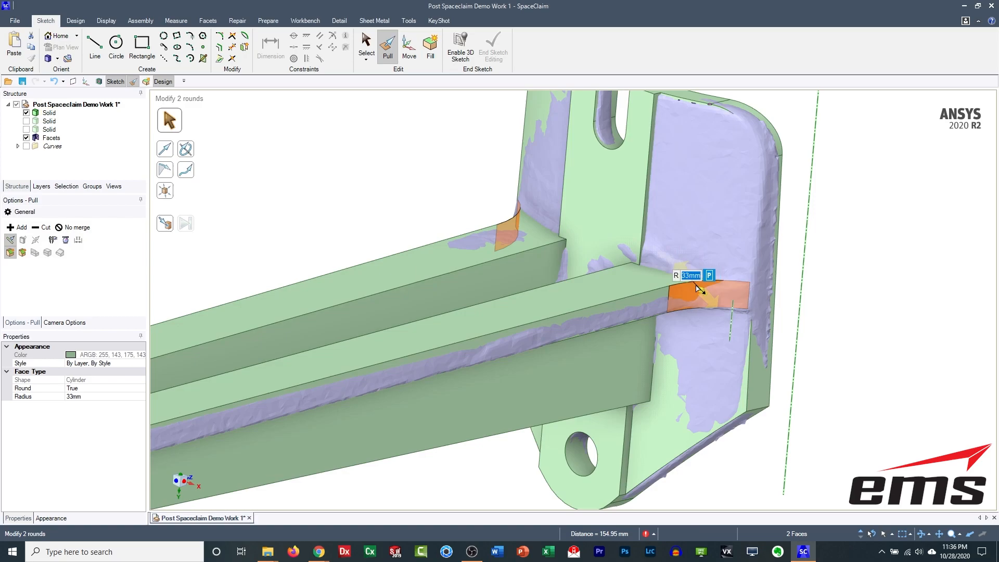
text(30)
key(Return)
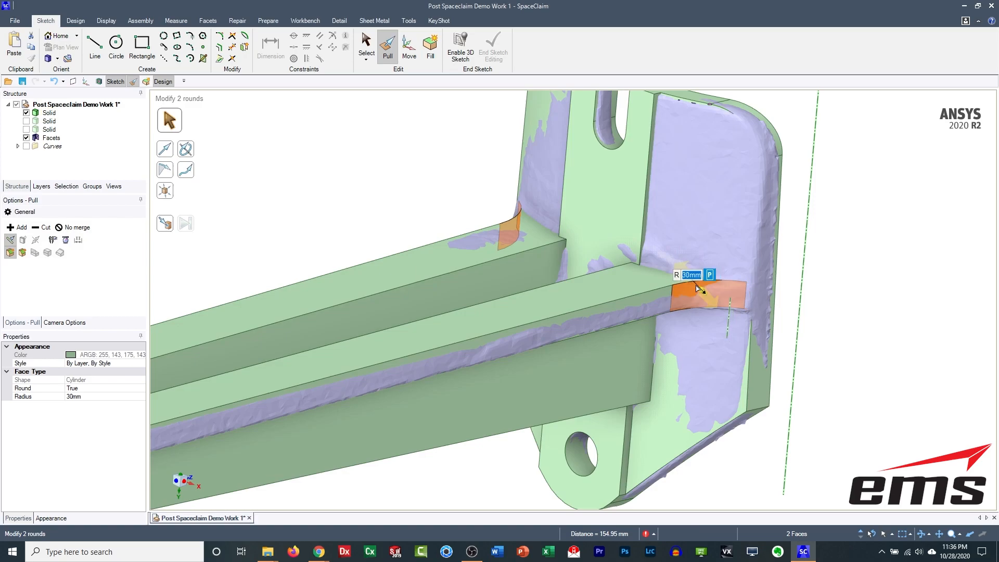
click(378, 200)
Step: Hide the facet mesh and round the outer edge loop of the end plate's back face with a 1 mm radius
shift+middle_drag(511, 335, 597, 317)
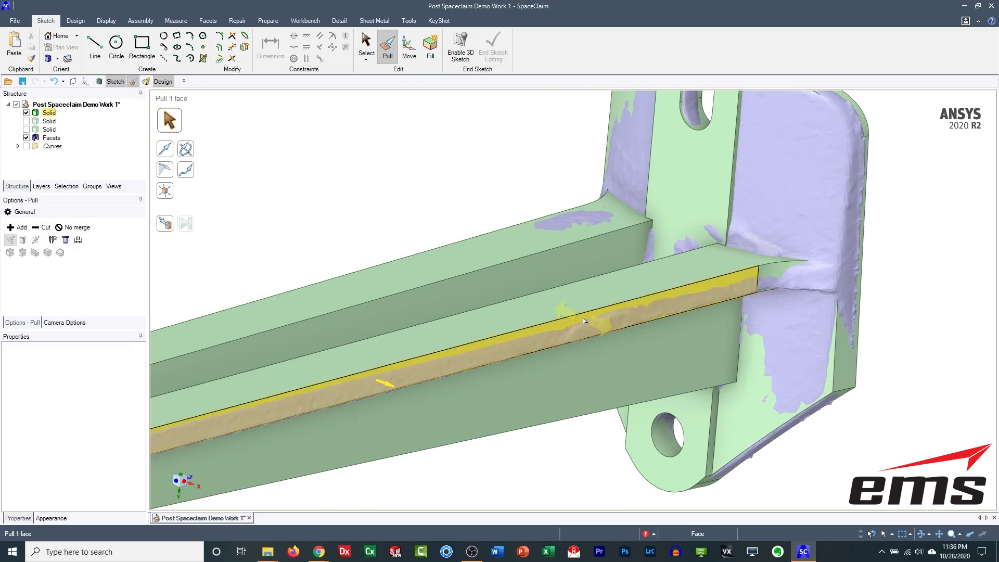
scroll(482, 349, down, 4)
shift+middle_drag(507, 302, 752, 343)
shift+middle_drag(697, 484, 599, 292)
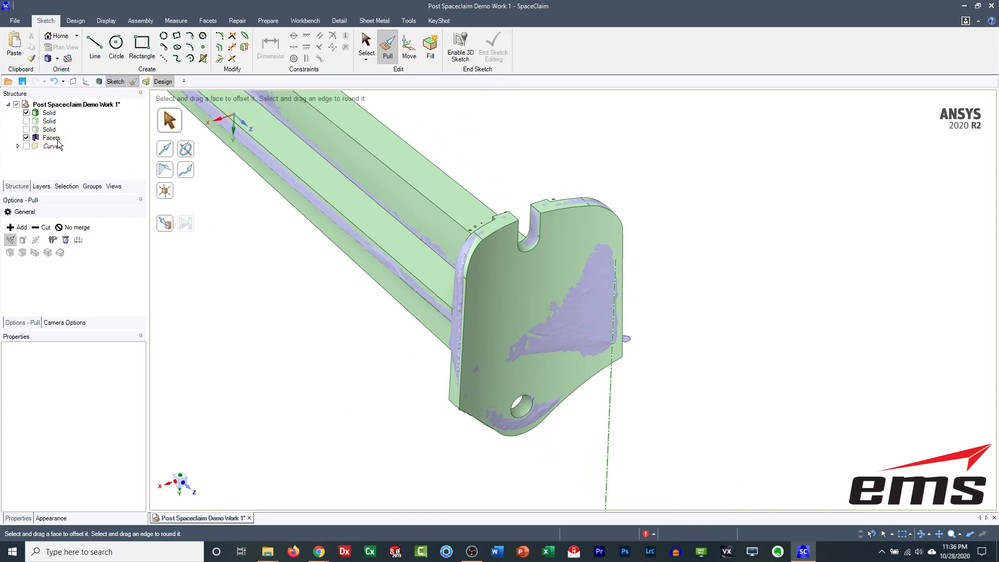
click(26, 137)
shift+middle_drag(569, 210, 580, 204)
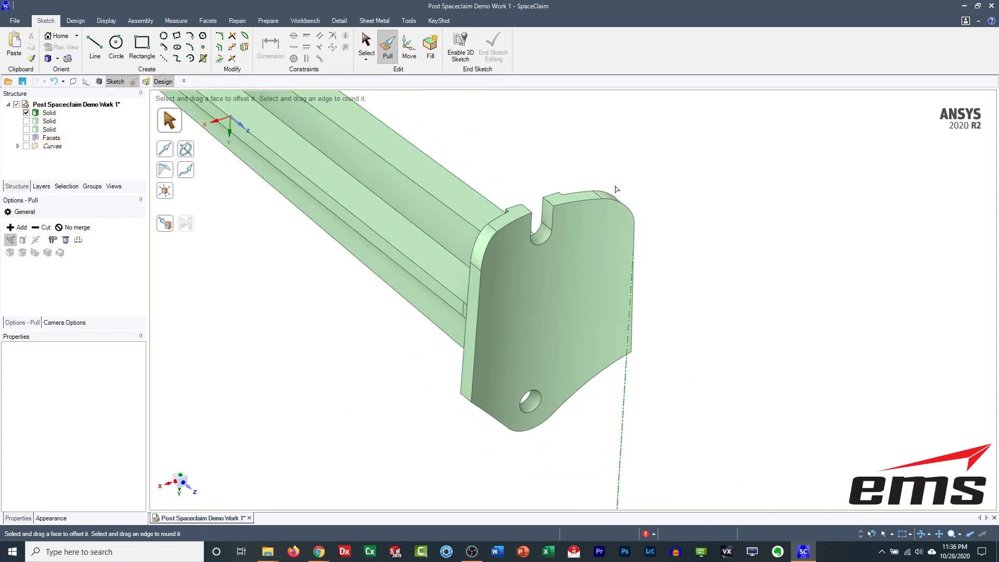
click(581, 203)
double_click(581, 204)
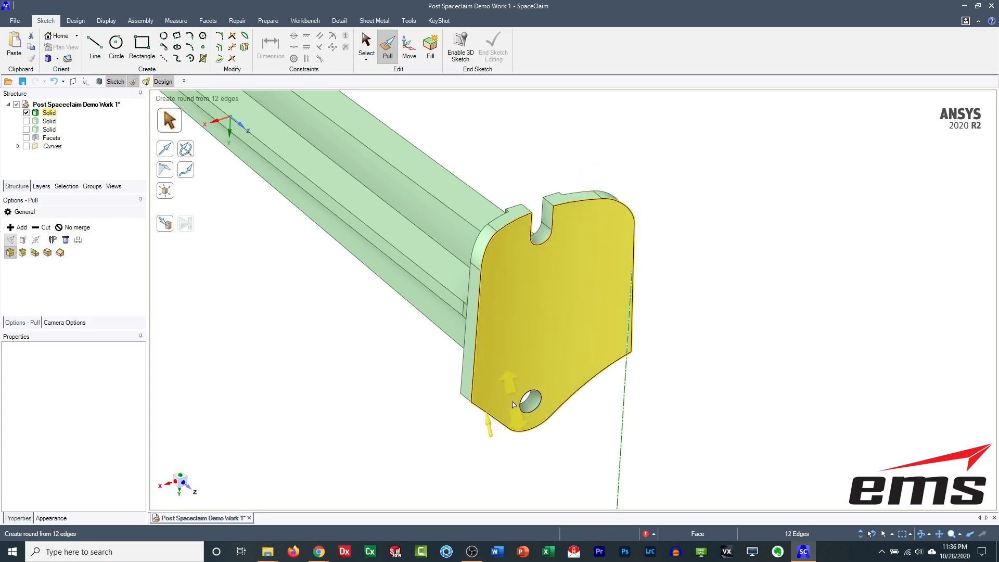
drag(490, 427, 487, 422)
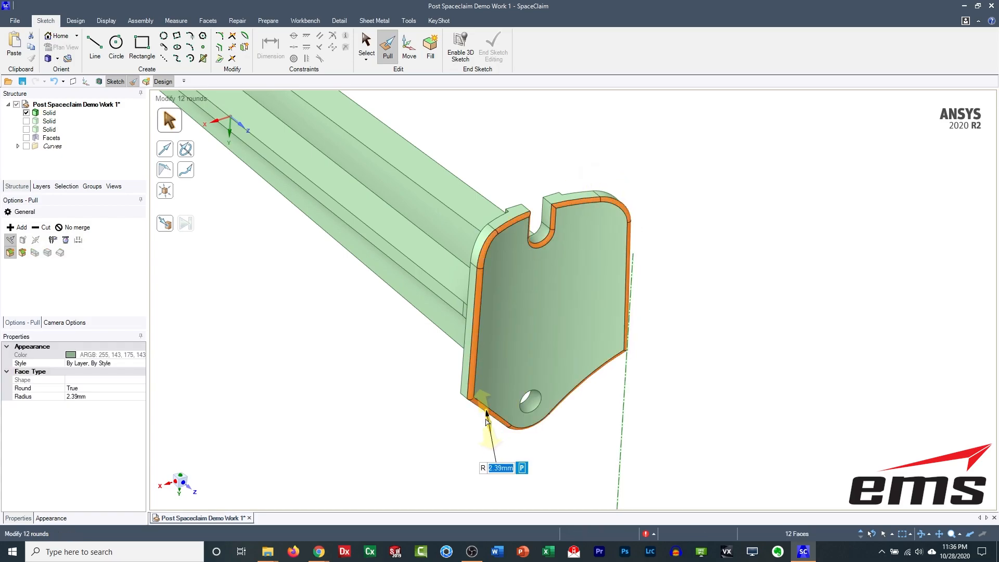
text(2)
key(Return)
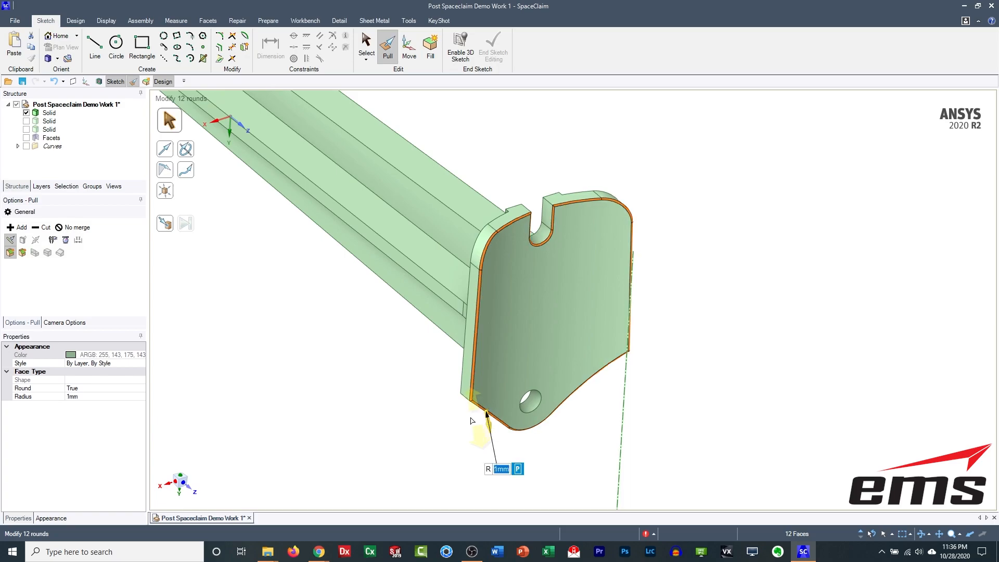
click(380, 384)
Step: Round the two lengthwise edges inside the arm's channel with a 5 mm radius, showing the facet mesh for comparison
middle_drag(380, 384, 497, 379)
shift+middle_drag(365, 314, 493, 354)
click(464, 245)
middle_drag(465, 244, 697, 285)
click(479, 292)
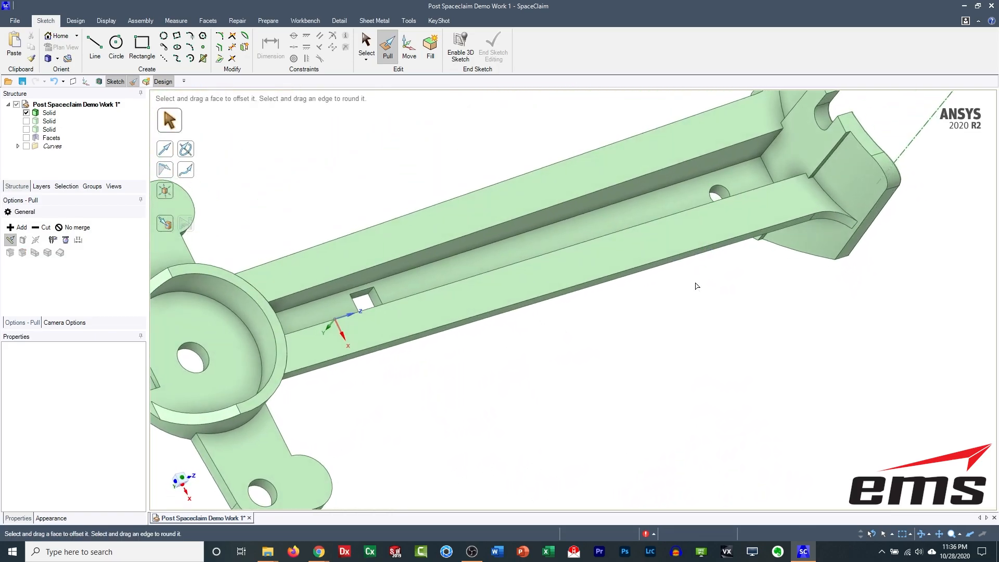
click(622, 200)
middle_drag(622, 200, 528, 224)
ctrl+click(628, 253)
click(26, 137)
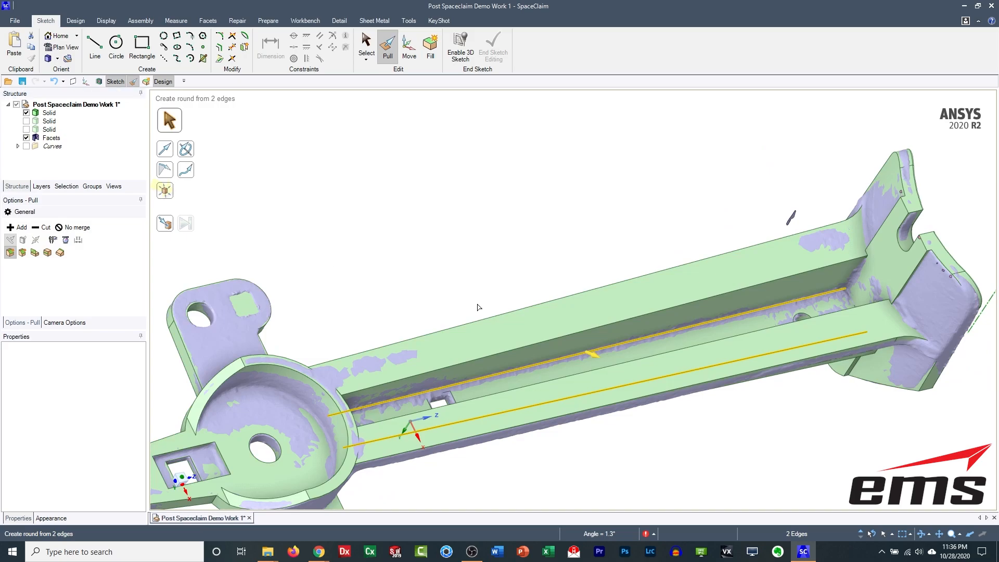
drag(601, 363, 598, 375)
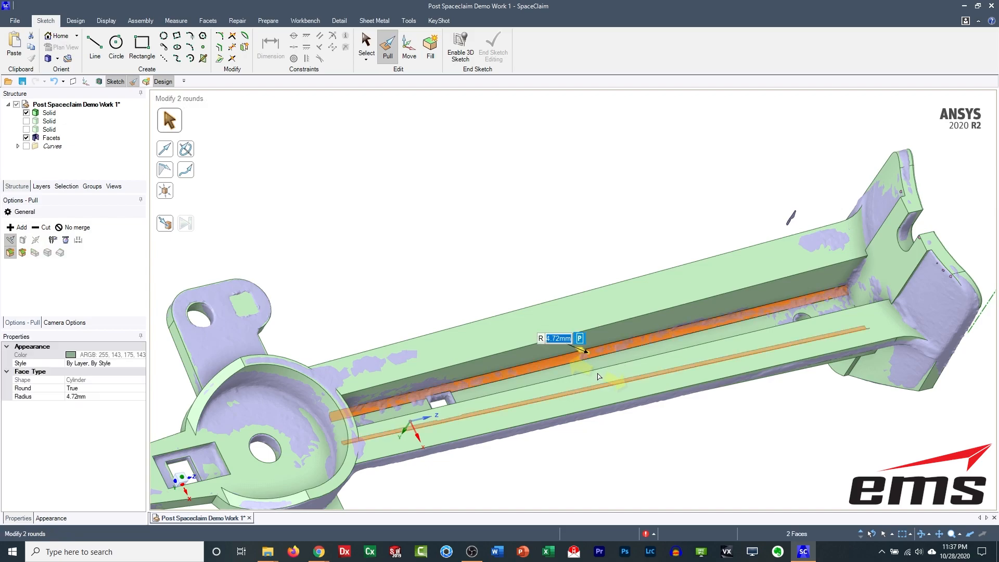
text(5)
key(Return)
ctrl+middle_drag(666, 433, 547, 212)
click(630, 334)
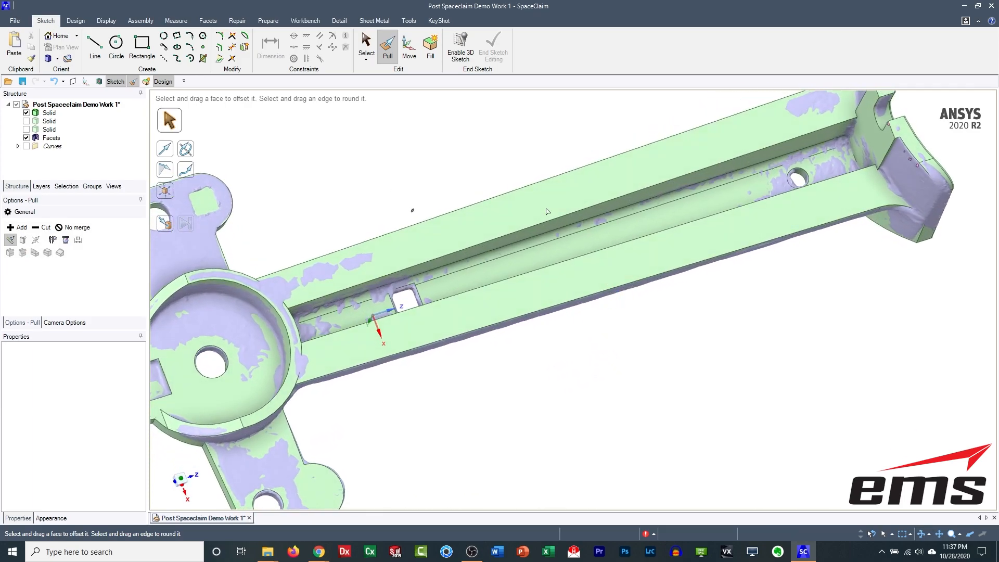
Step: Hide the facet mesh and start a sketch plane on the end plate, perpendicular to the arm's length
middle_drag(553, 328, 502, 297)
ctrl+middle_drag(557, 350, 452, 344)
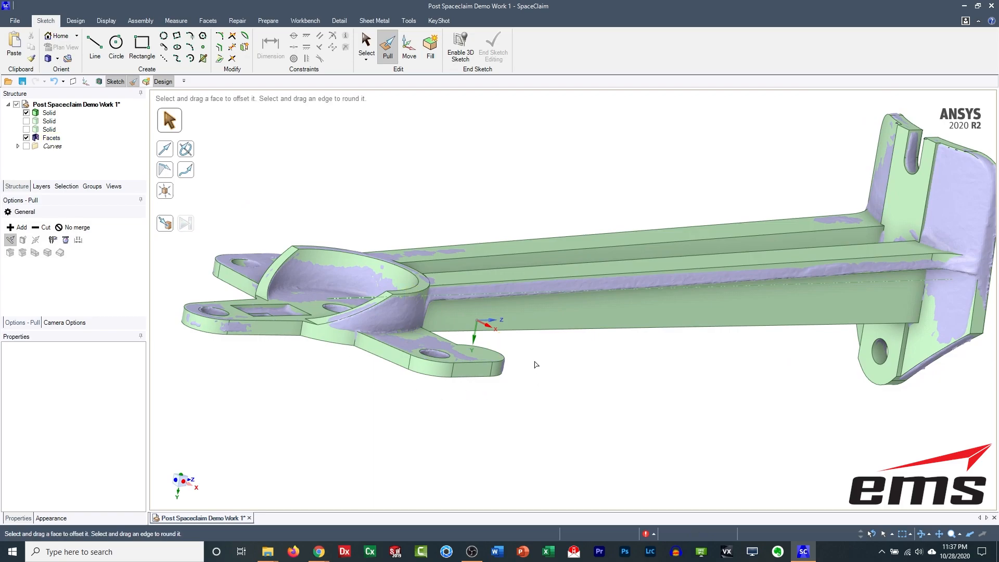
key(h)
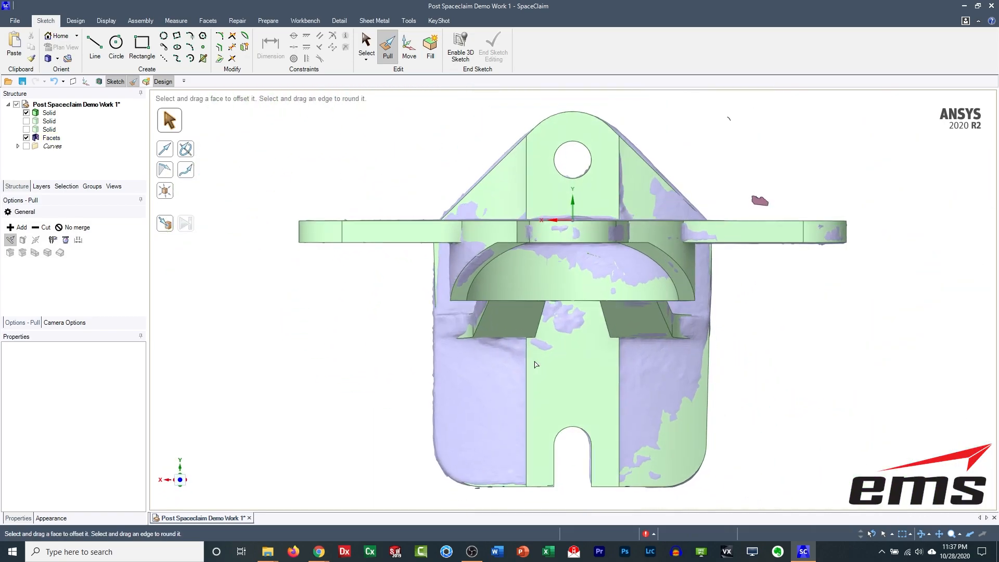
click(26, 138)
scroll(307, 385, down, 2)
shift+middle_drag(315, 381, 430, 318)
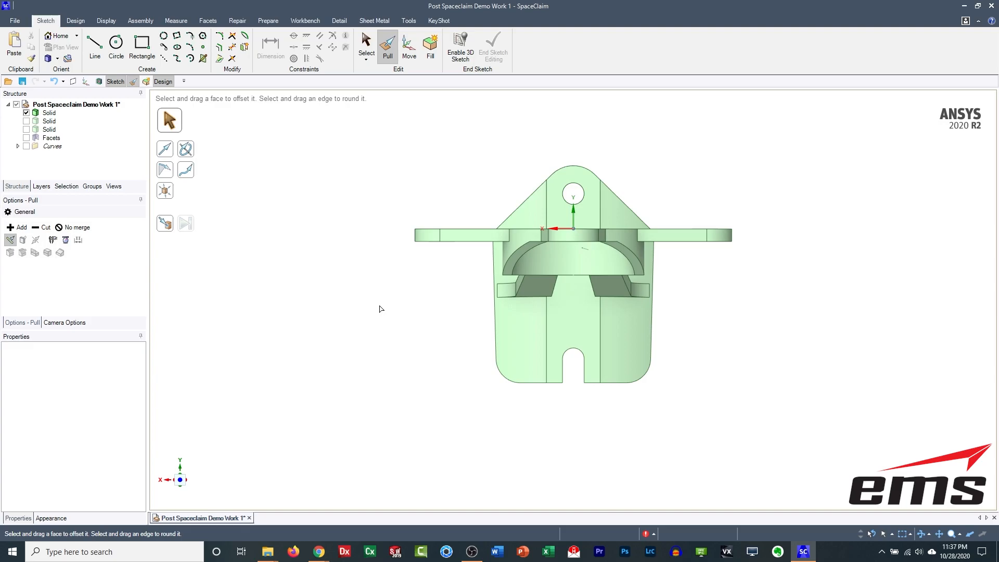
key(k)
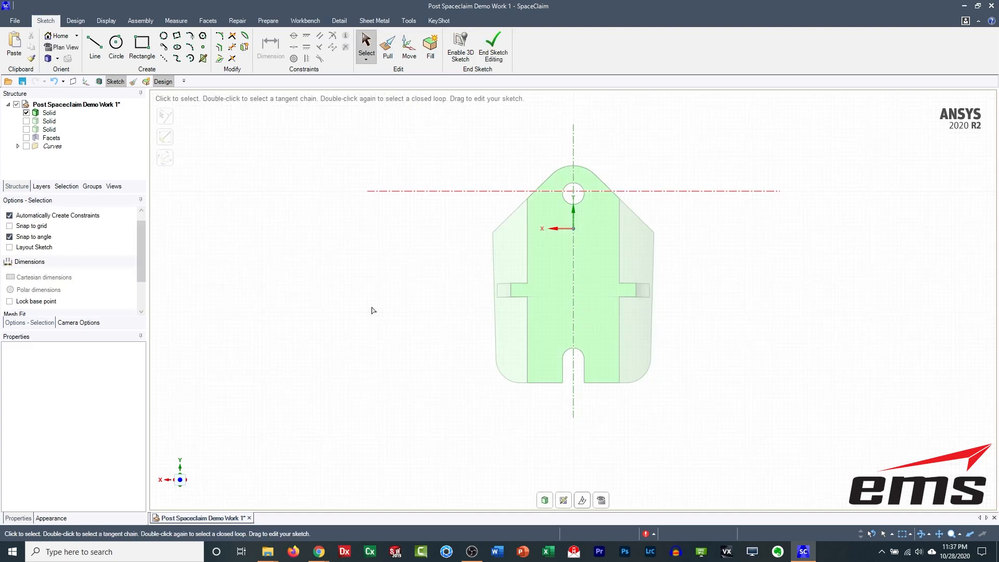
Step: Move the sketch plane off the end plate along the arm so it cuts the channel profile, and view it head-on
mouse_move(371, 311)
middle_down()
mouse_move(473, 329)
mouse_move(478, 341)
middle_up()
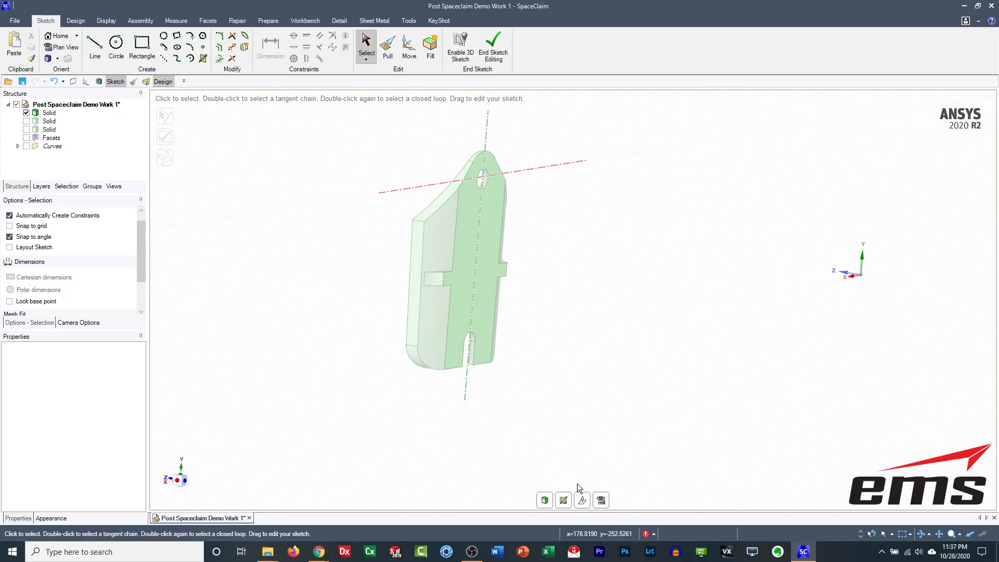
click(584, 500)
drag(519, 187, 691, 210)
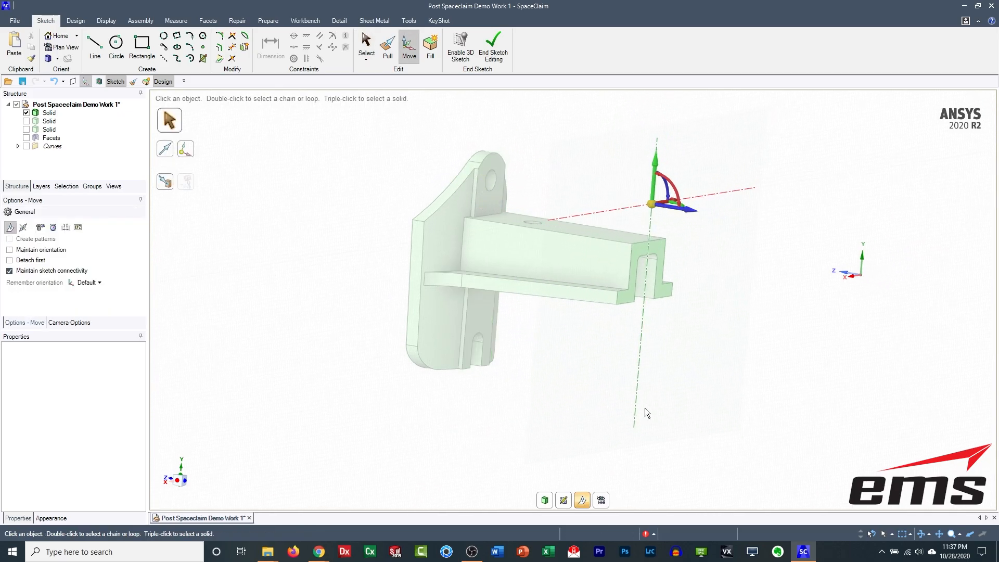
click(601, 502)
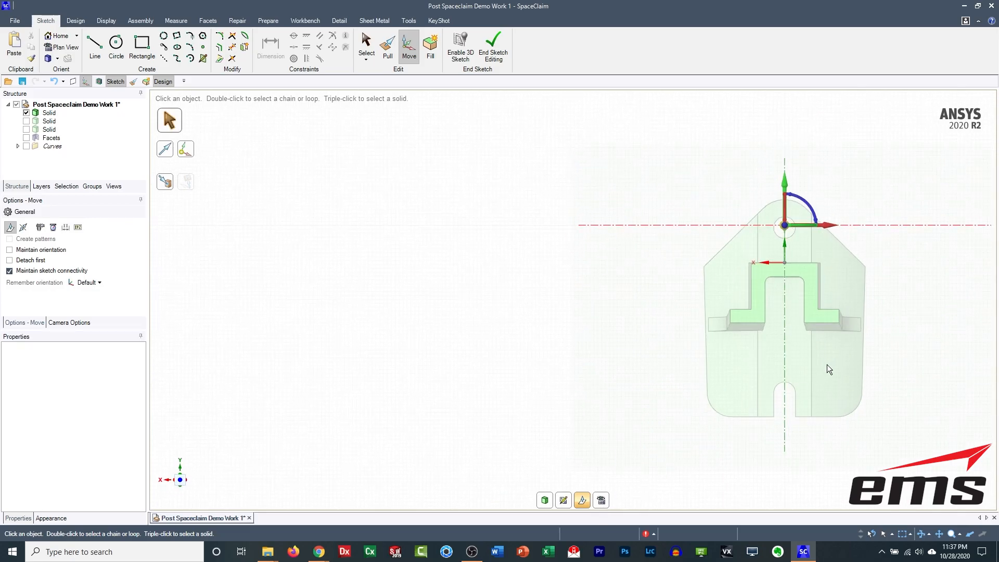
shift+middle_drag(829, 370, 609, 311)
key(Escape)
scroll(539, 276, up, 3)
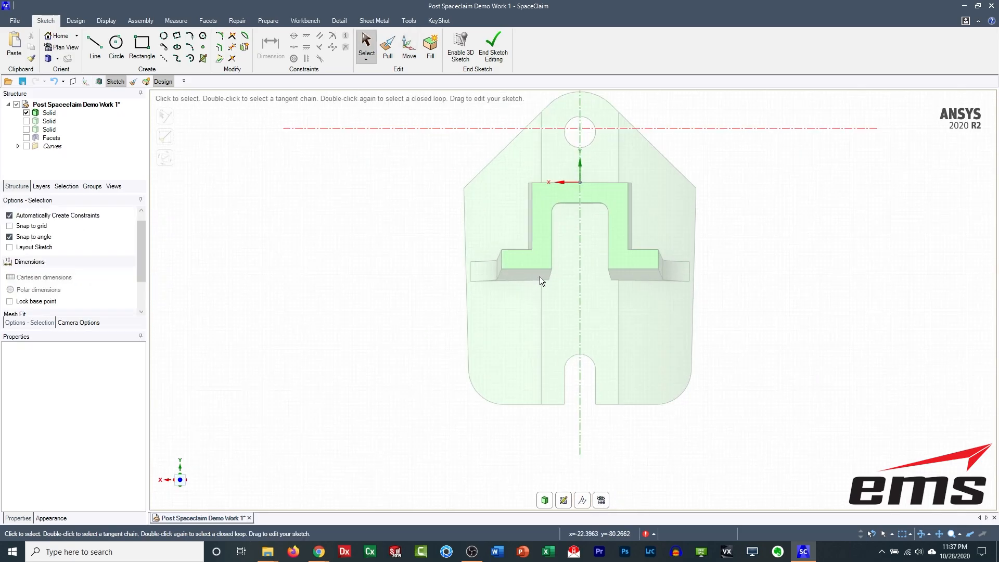
Step: Show the facet mesh and switch to section mode to compare the arm's cross-section with the scan outline
click(26, 137)
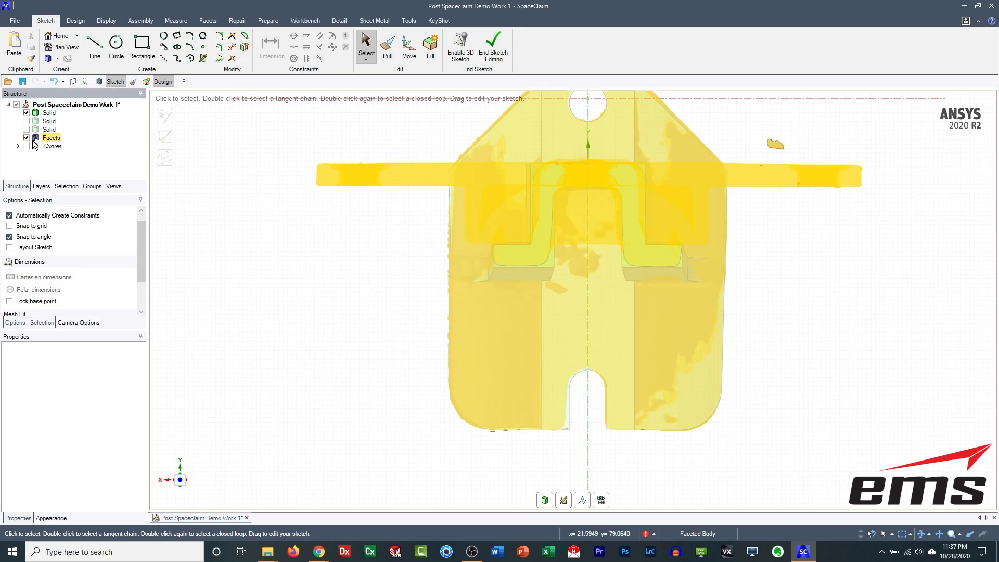
scroll(522, 273, down, 3)
scroll(523, 273, up, 5)
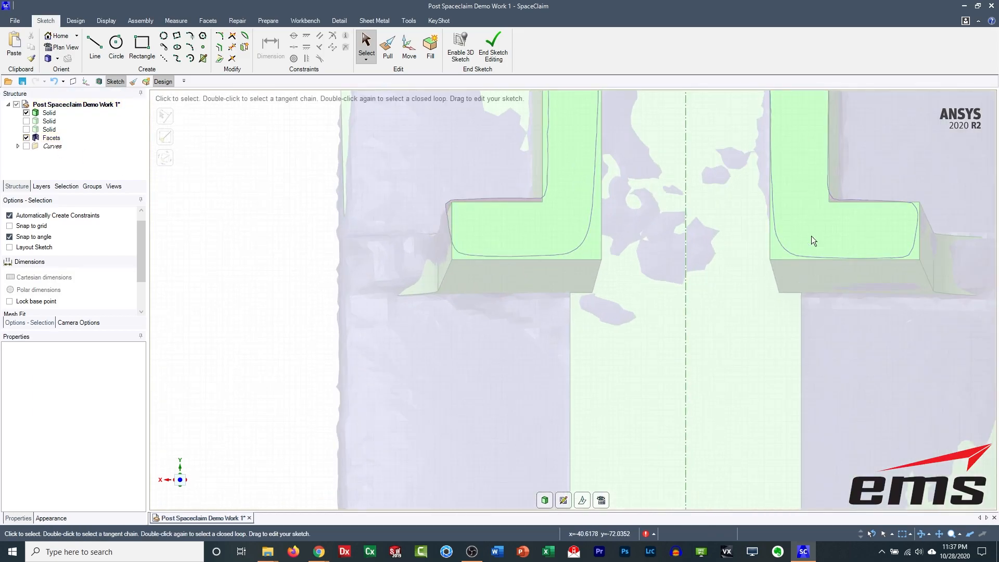
shift+middle_drag(668, 335, 540, 361)
scroll(590, 354, down, 2)
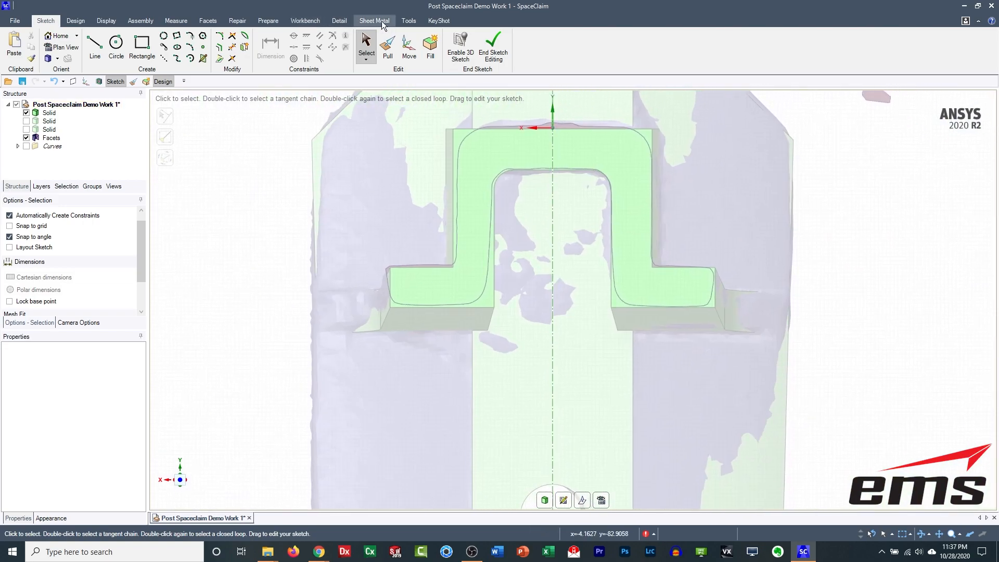
click(79, 23)
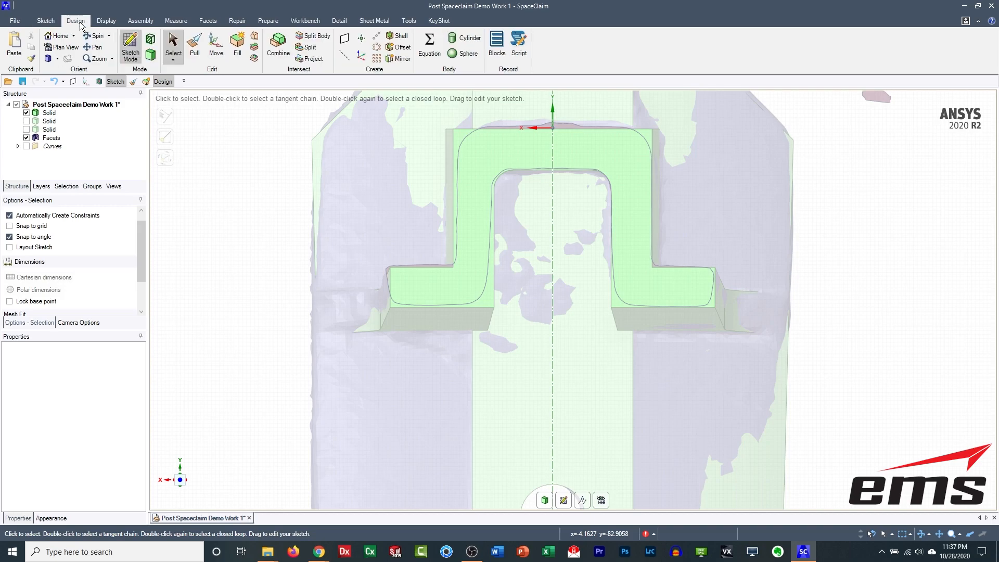
click(151, 41)
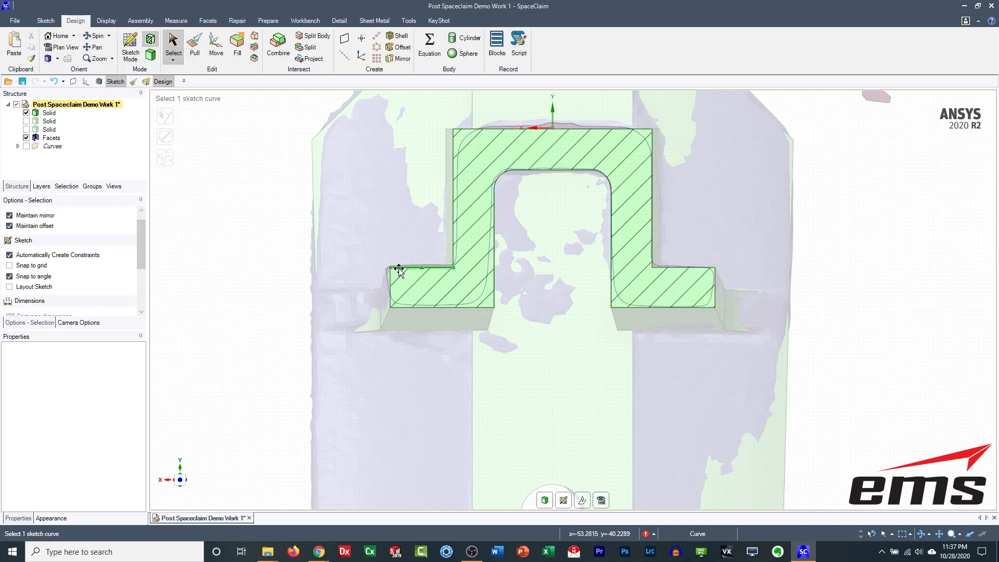
click(26, 137)
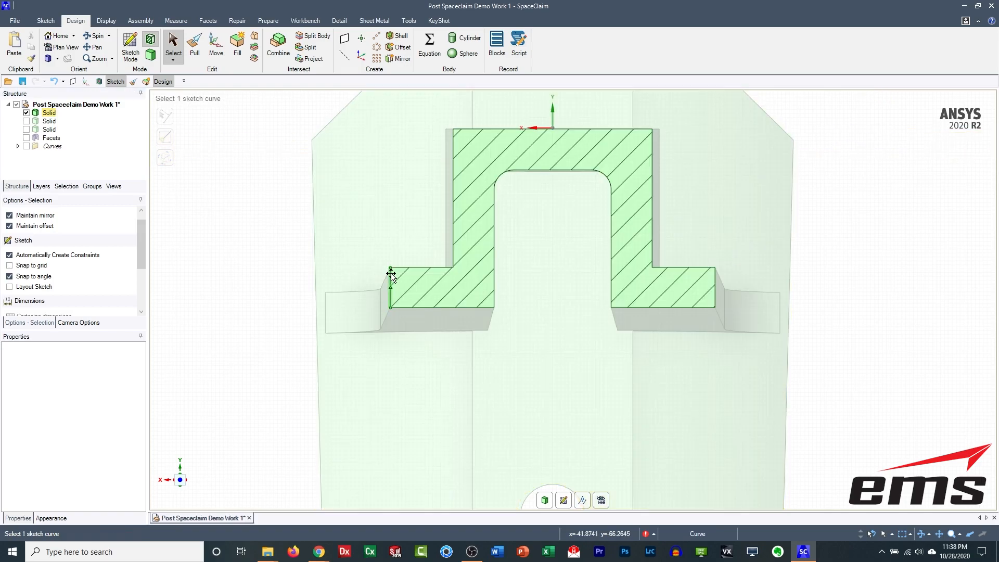
scroll(391, 274, up, 3)
scroll(392, 282, down, 2)
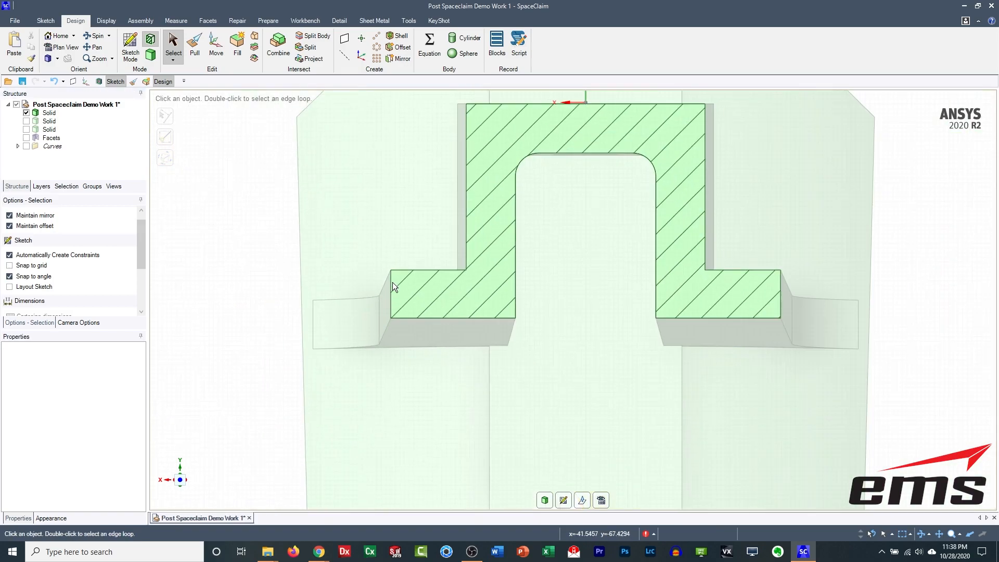
click(26, 137)
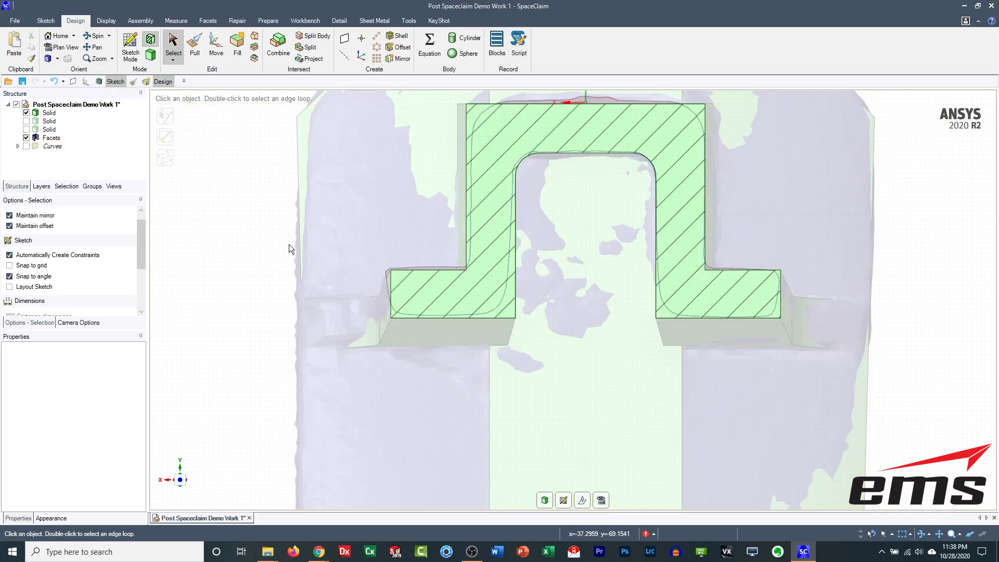
Step: Rotate the left flange's outer face about its upper edge with Pull to 351.7° to follow the scan outline
click(390, 278)
scroll(417, 299, up, 3)
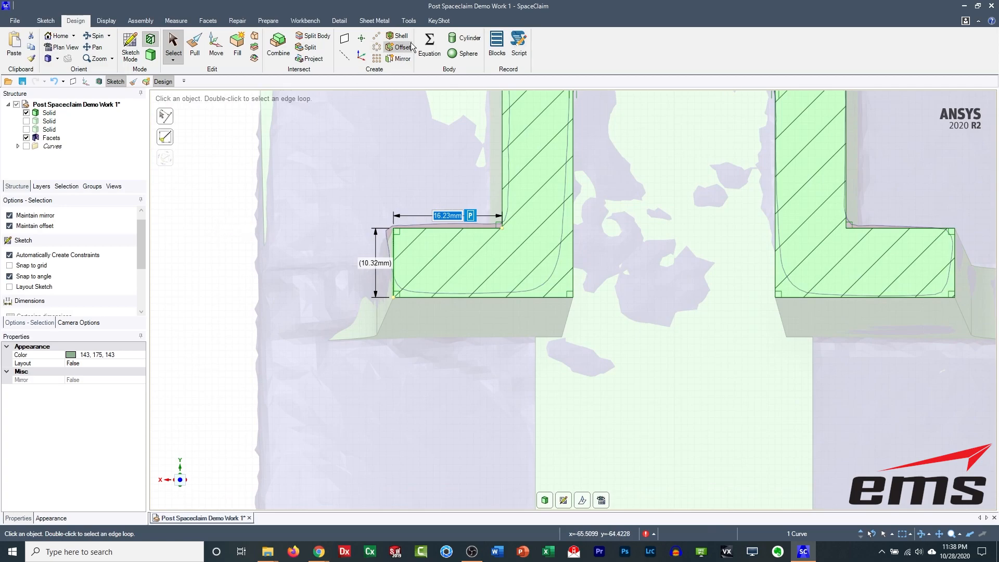
click(194, 44)
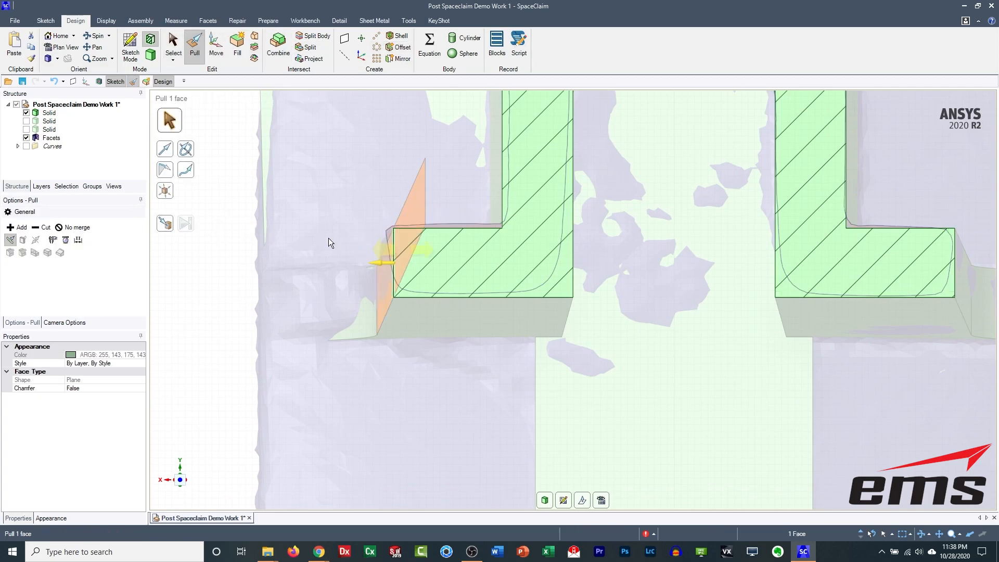
key(Escape)
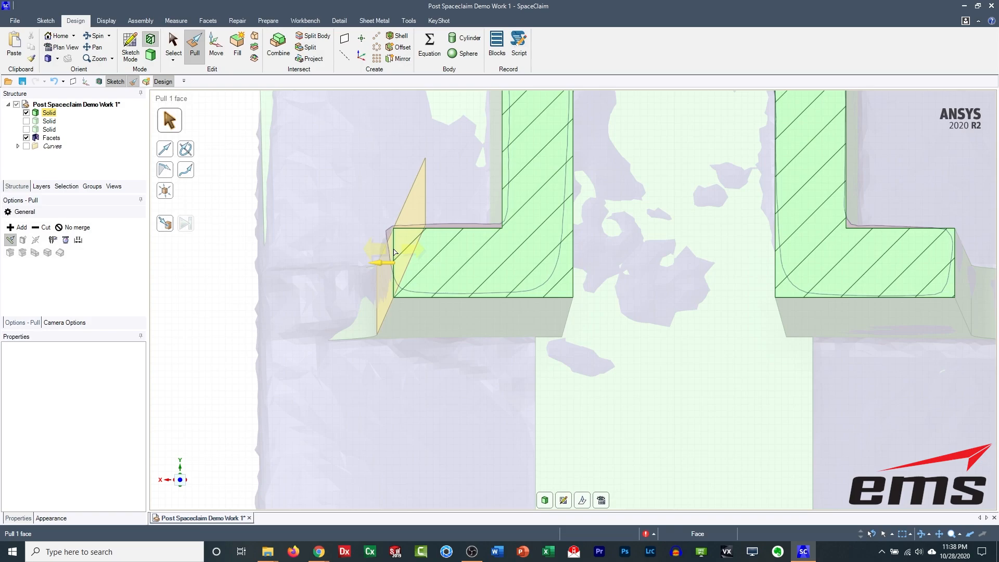
click(394, 254)
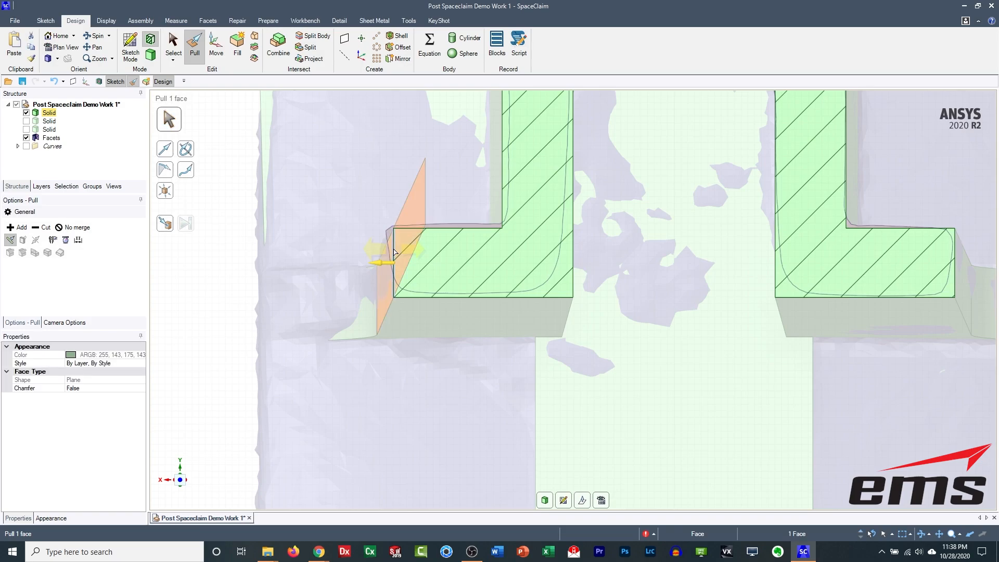
key(r)
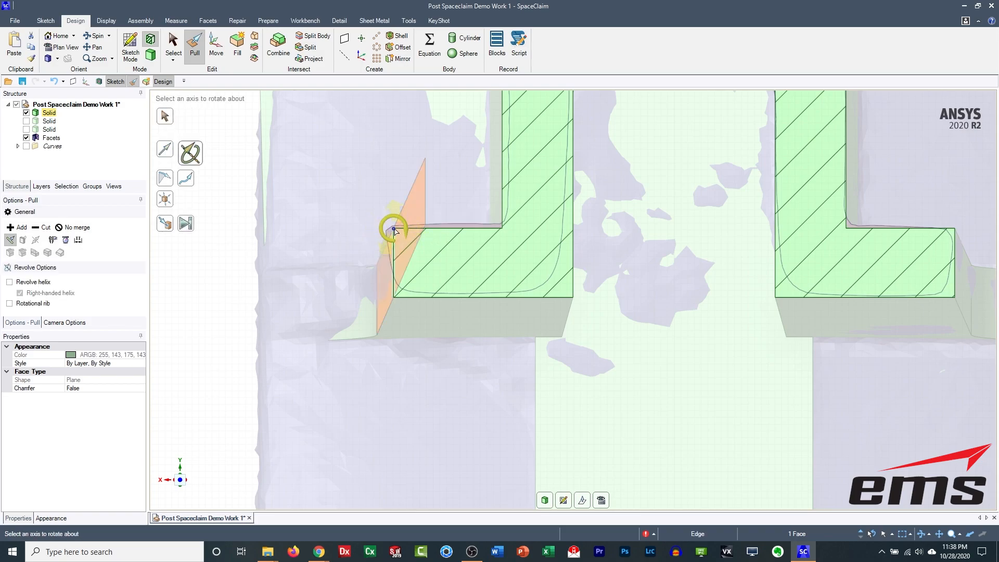
click(394, 230)
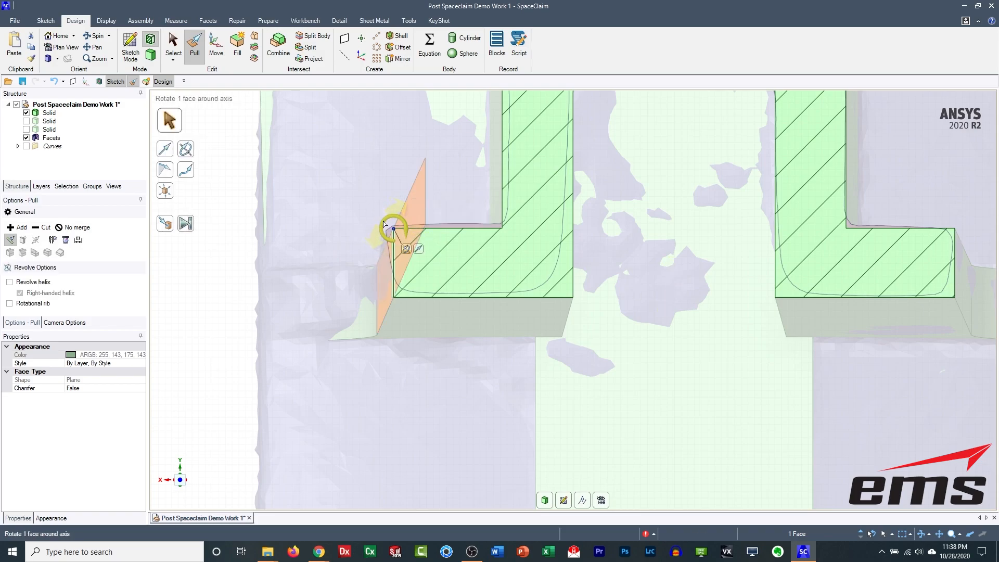
drag(383, 224, 383, 228)
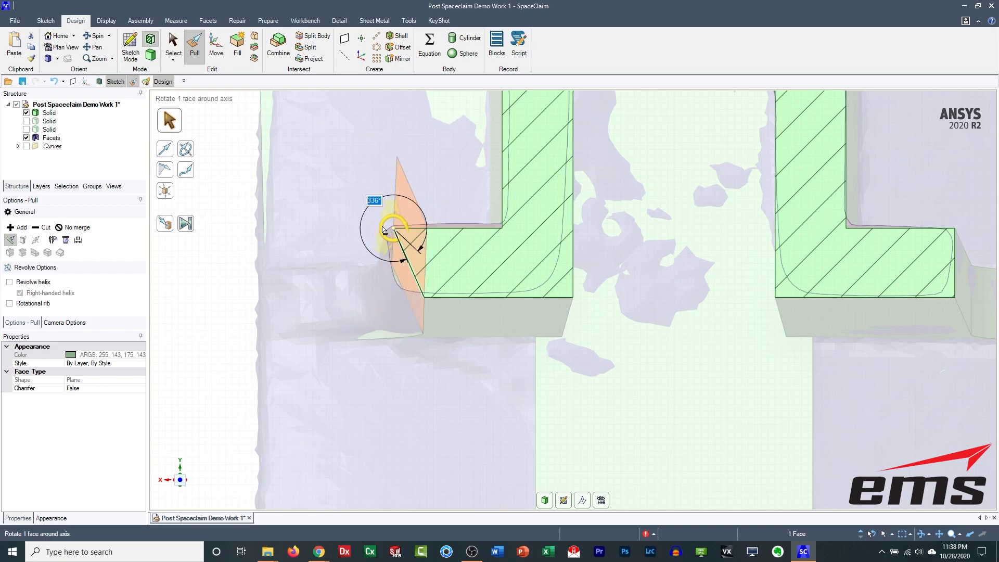
drag(383, 227, 383, 227)
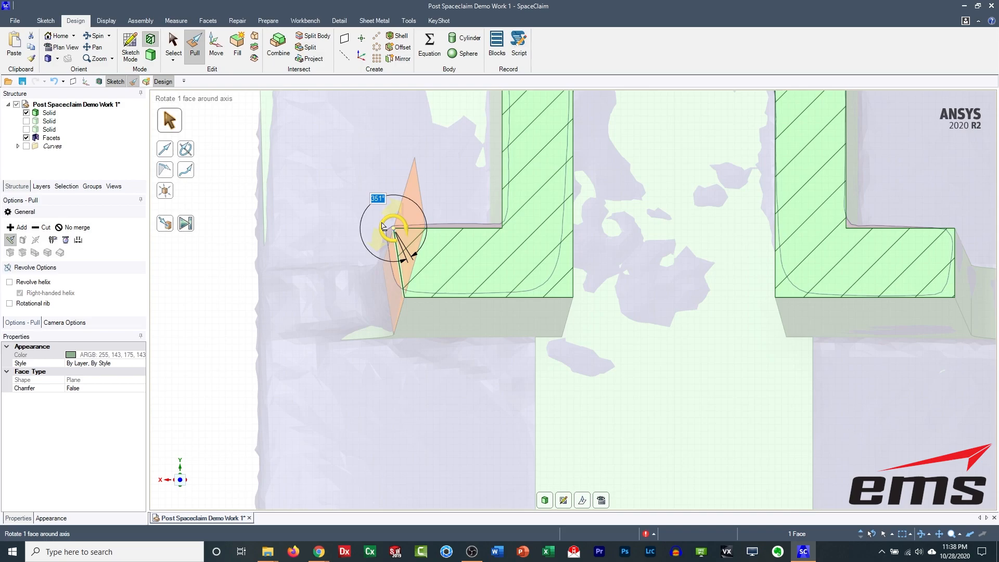
drag(383, 226, 392, 255)
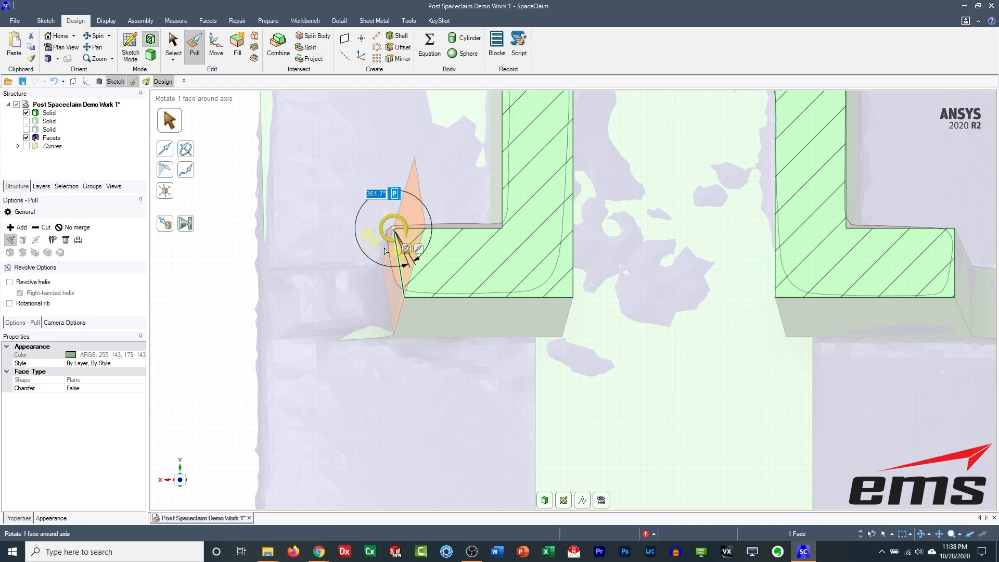
click(217, 284)
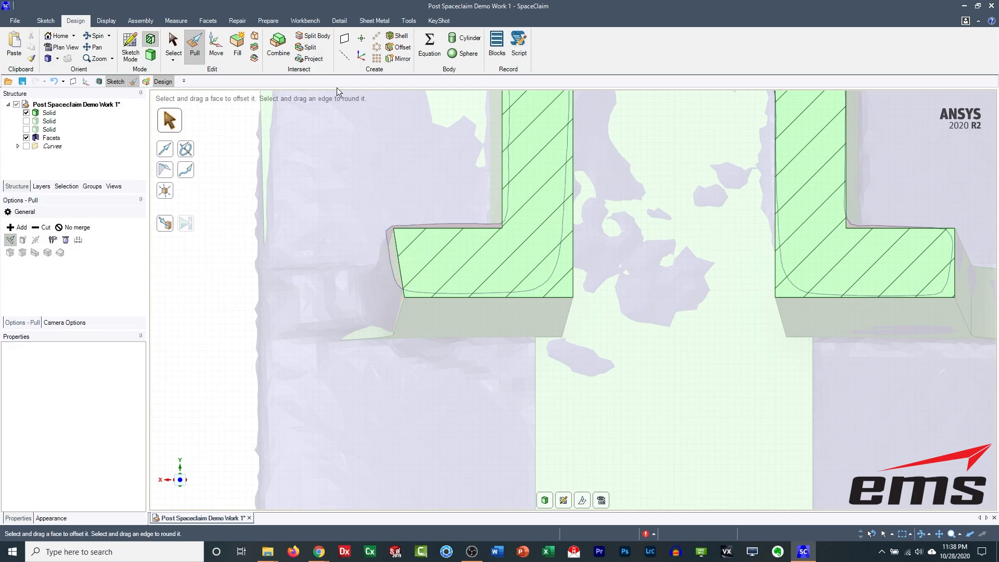
Step: Move the left flange's tilted outer face outward by about 1.45 mm to match the scan outline
click(216, 47)
click(400, 265)
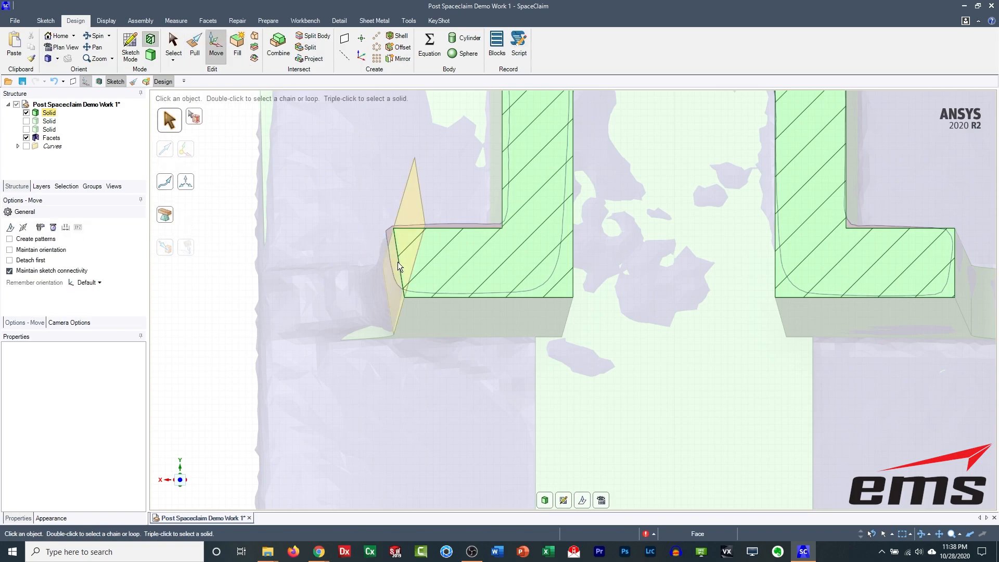
click(400, 265)
drag(377, 268, 369, 267)
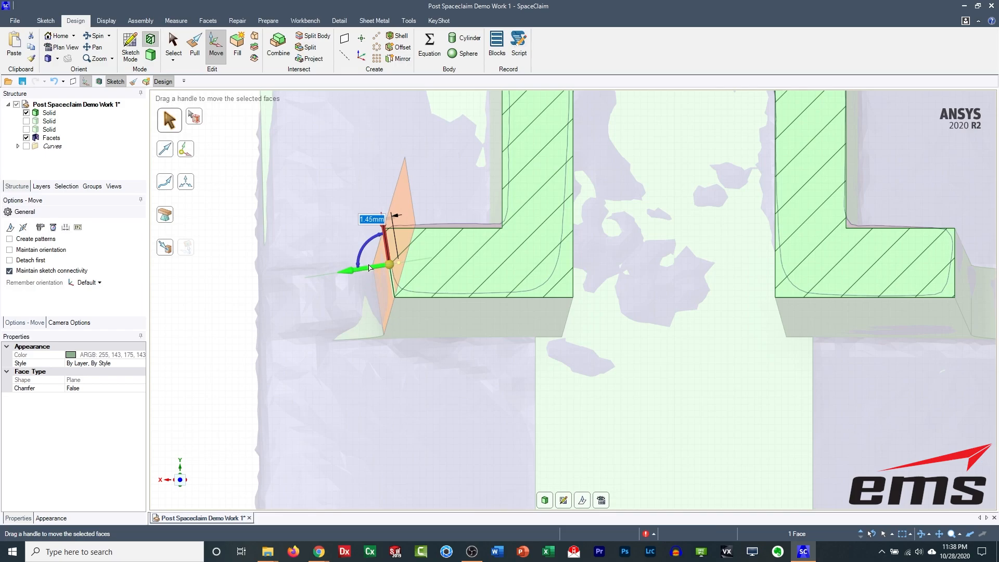
click(346, 319)
shift+middle_drag(466, 318, 375, 305)
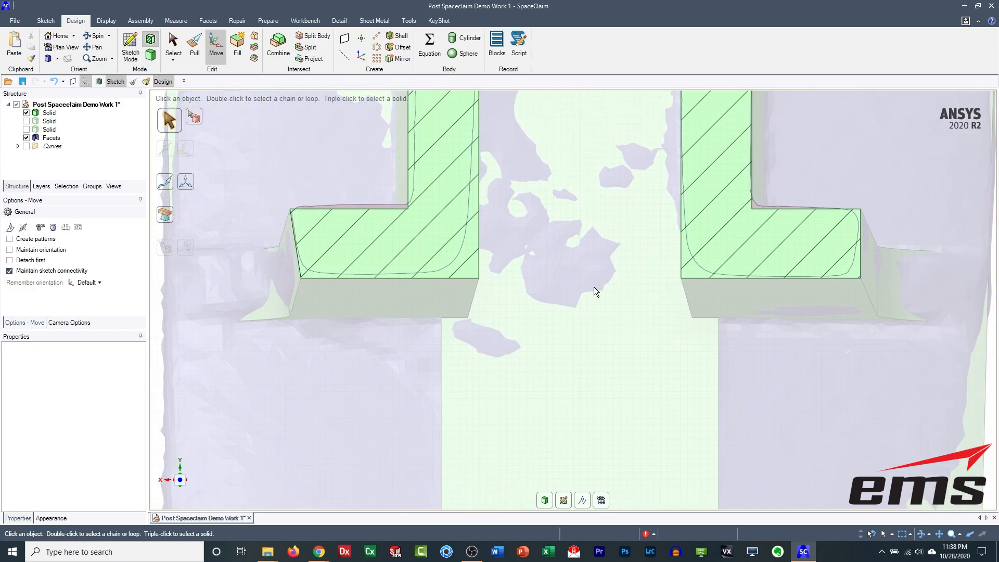
shift+middle_drag(593, 287, 578, 309)
scroll(578, 309, down, 1)
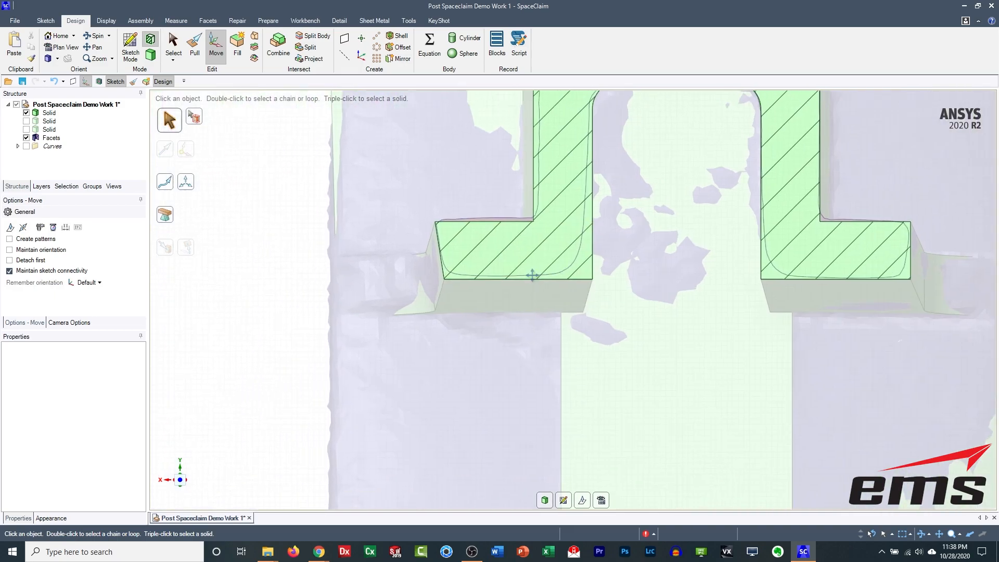
shift+middle_drag(421, 308, 444, 289)
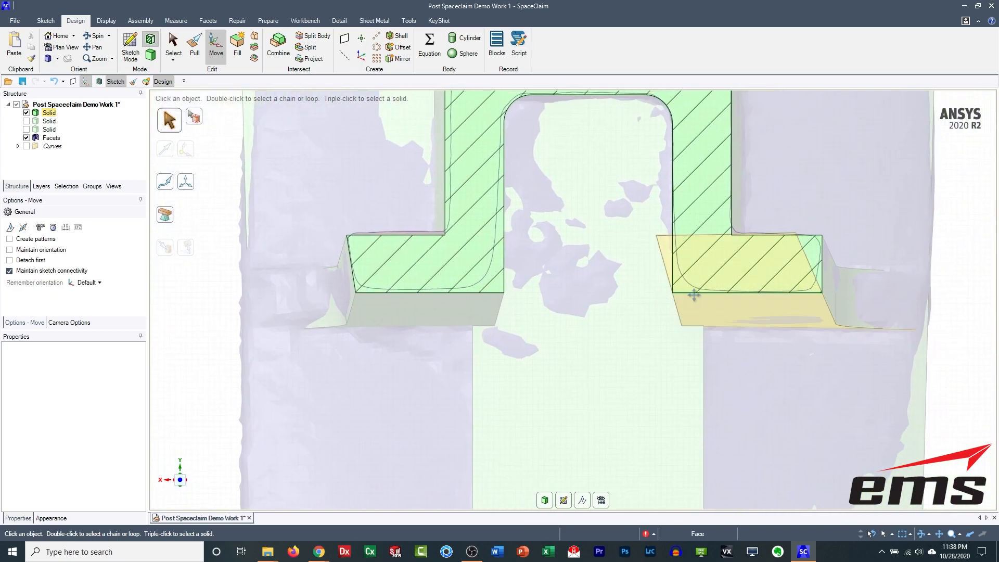
Step: Rotate the right flange's outer face about its upper edge with Pull to 350° to follow the scan outline
shift+middle_drag(691, 290, 508, 300)
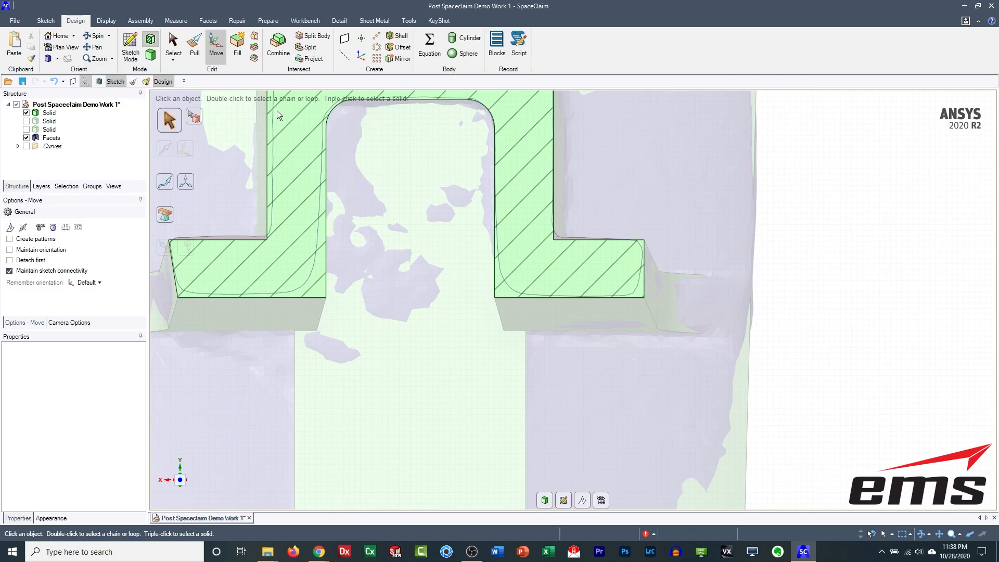
click(195, 46)
click(647, 276)
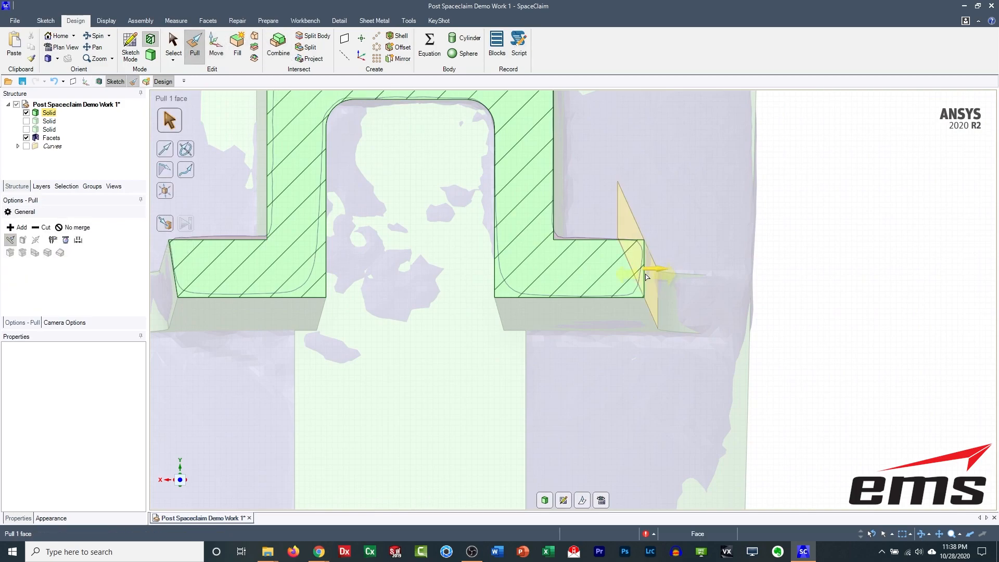
key(Escape)
shift+middle_drag(361, 272, 510, 257)
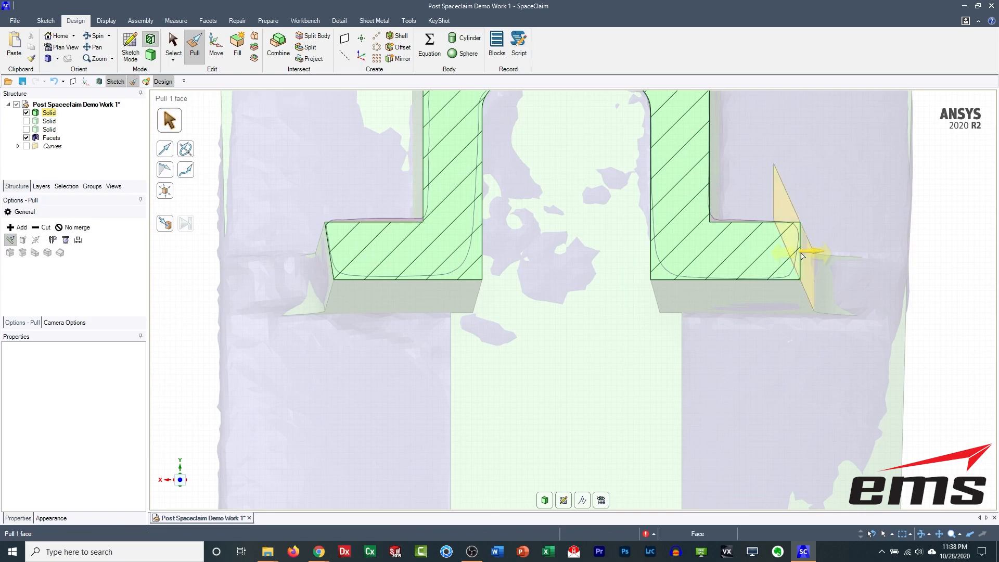
click(802, 255)
key(r)
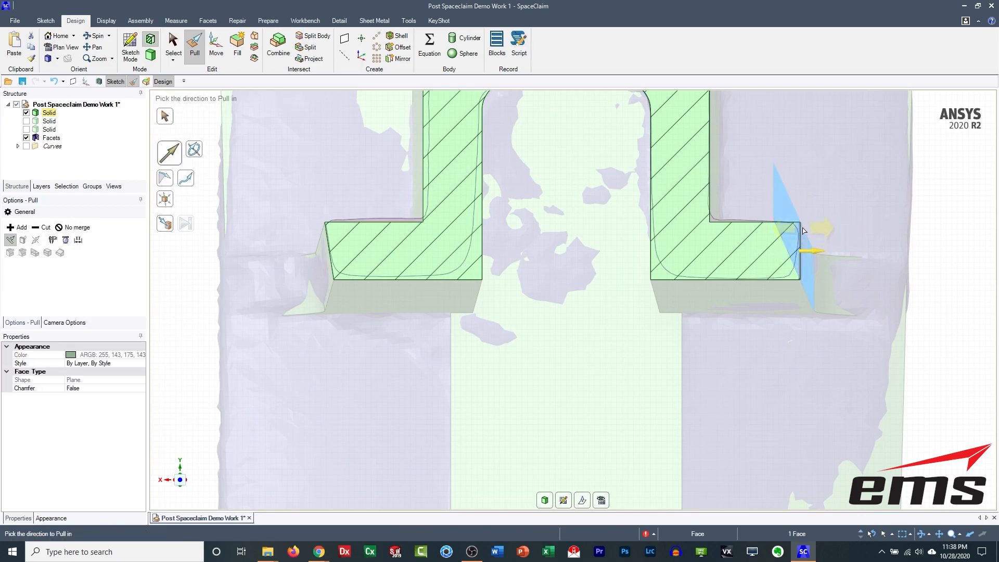
click(801, 224)
drag(802, 224, 815, 220)
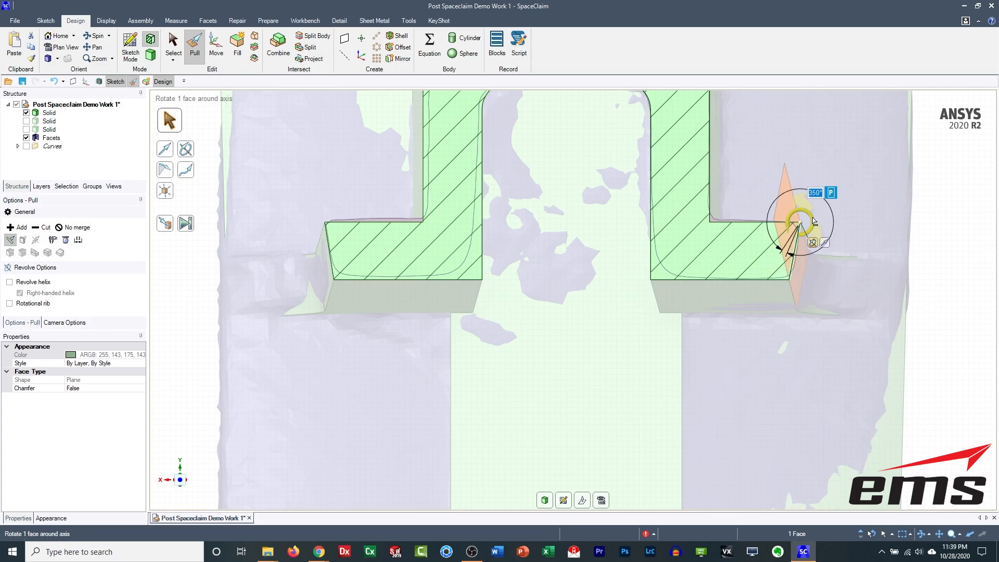
key(Escape)
Step: Move the right flange's tilted outer face slightly outward along its normal to match the scan outline
shift+middle_drag(720, 317, 555, 323)
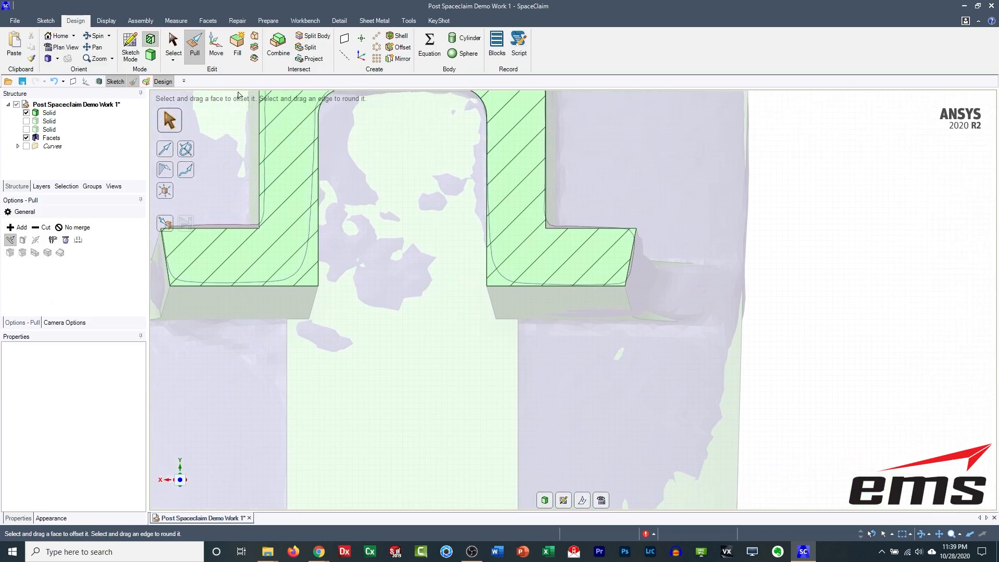
shift+middle_drag(210, 128, 402, 104)
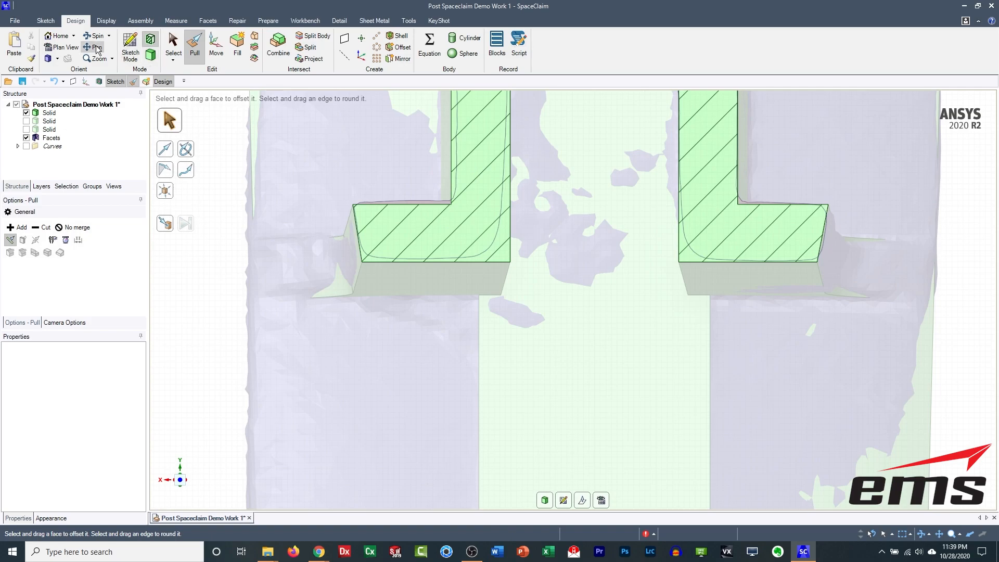
click(46, 20)
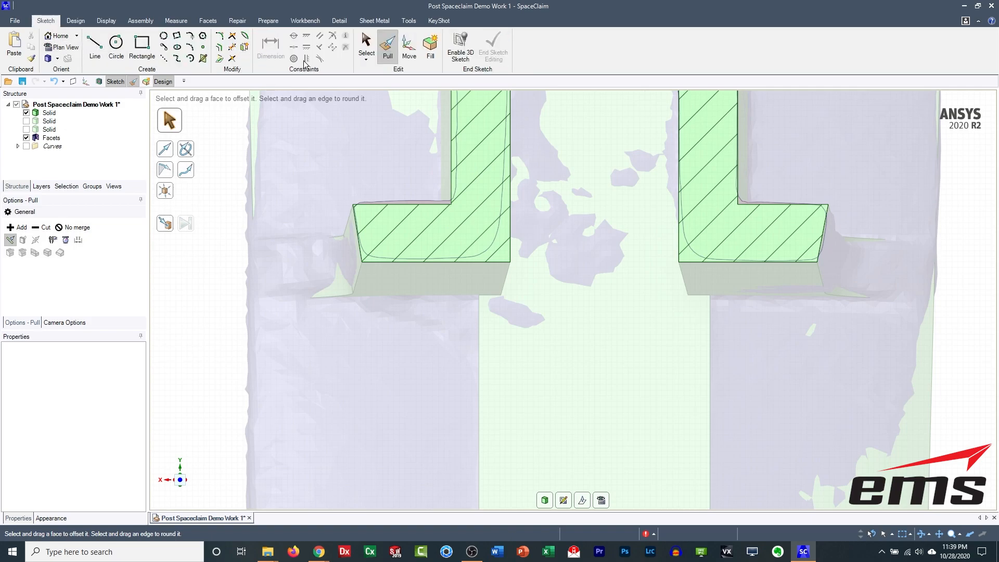
shift+middle_drag(534, 203, 441, 210)
click(409, 47)
click(731, 241)
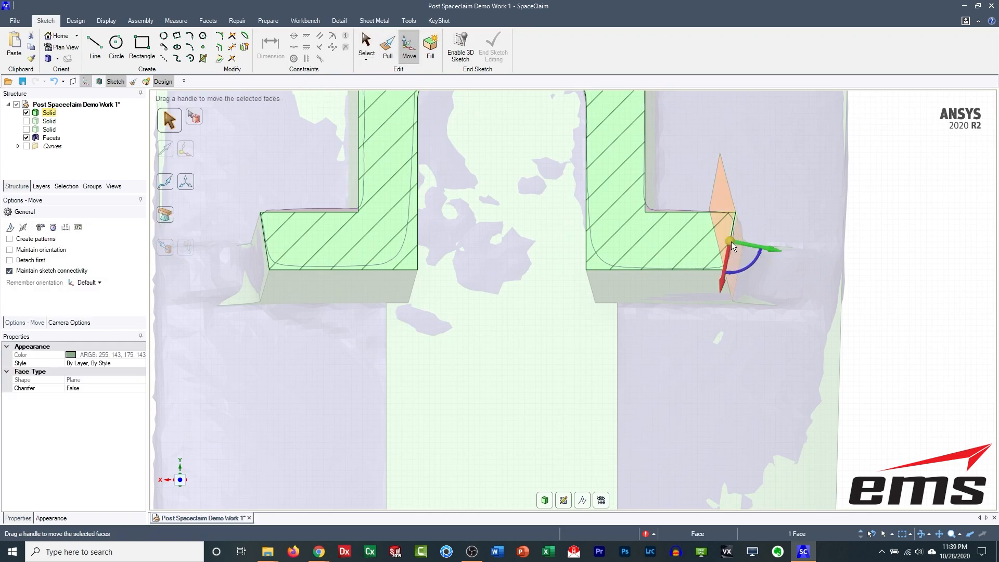
drag(756, 245, 761, 245)
click(705, 347)
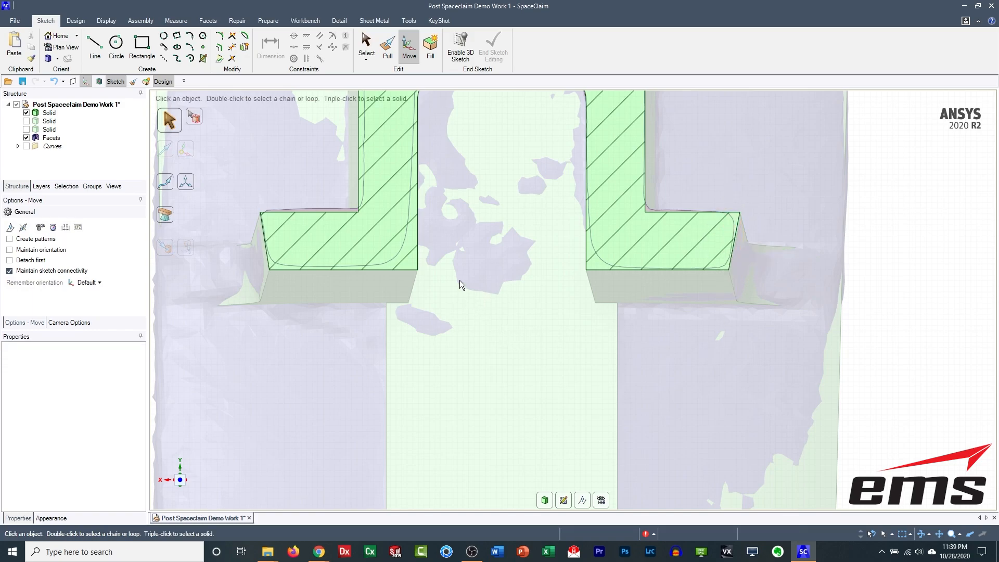
Step: Switch from section mode back to 3D mode and hide the facet mesh, leaving only the solid bracket displayed
shift+middle_drag(460, 280, 451, 239)
scroll(456, 279, down, 6)
mouse_move(457, 279)
middle_down()
mouse_move(492, 281)
mouse_move(527, 308)
mouse_move(458, 270)
mouse_move(480, 312)
middle_up()
scroll(453, 276, down, 4)
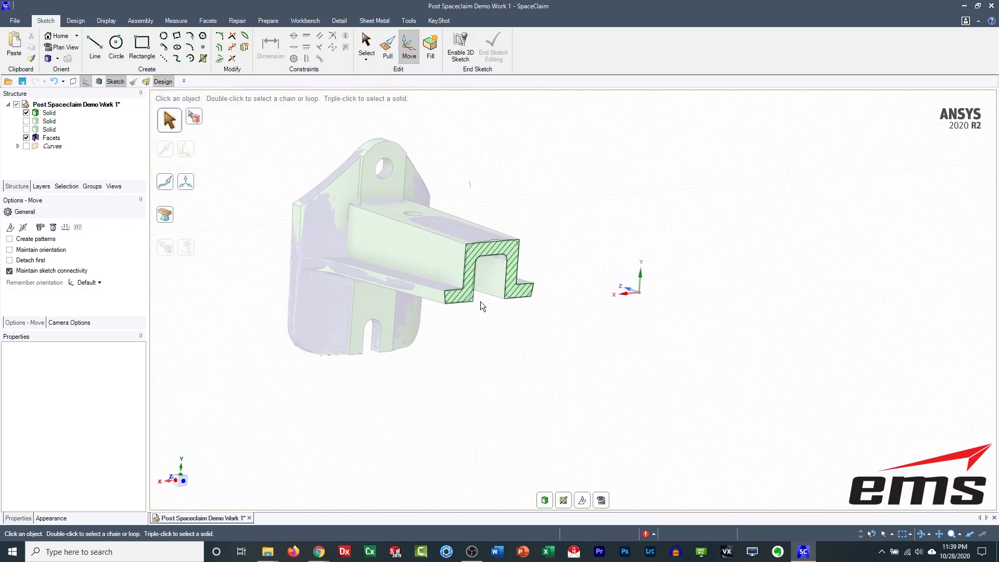
click(76, 21)
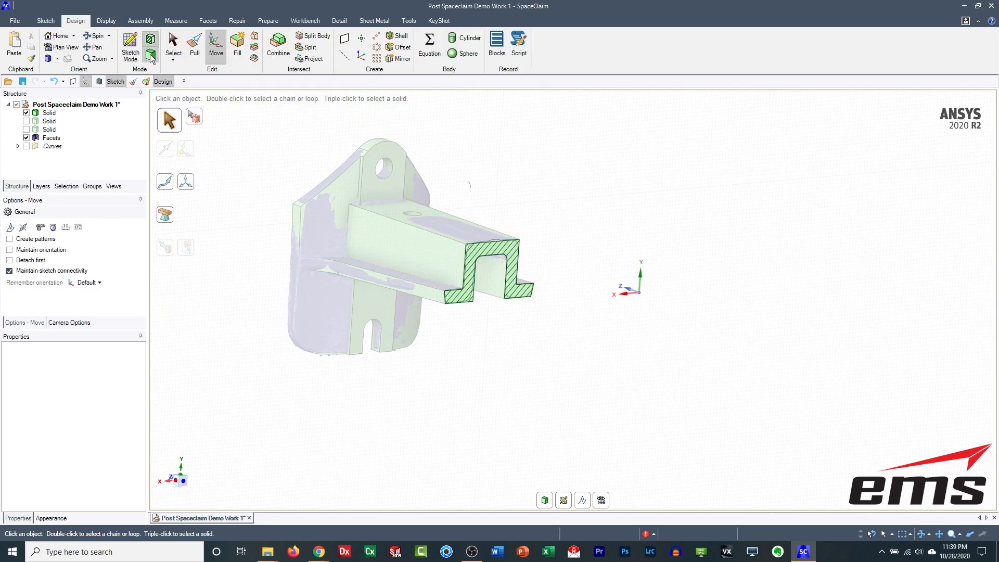
middle_drag(461, 245, 499, 286)
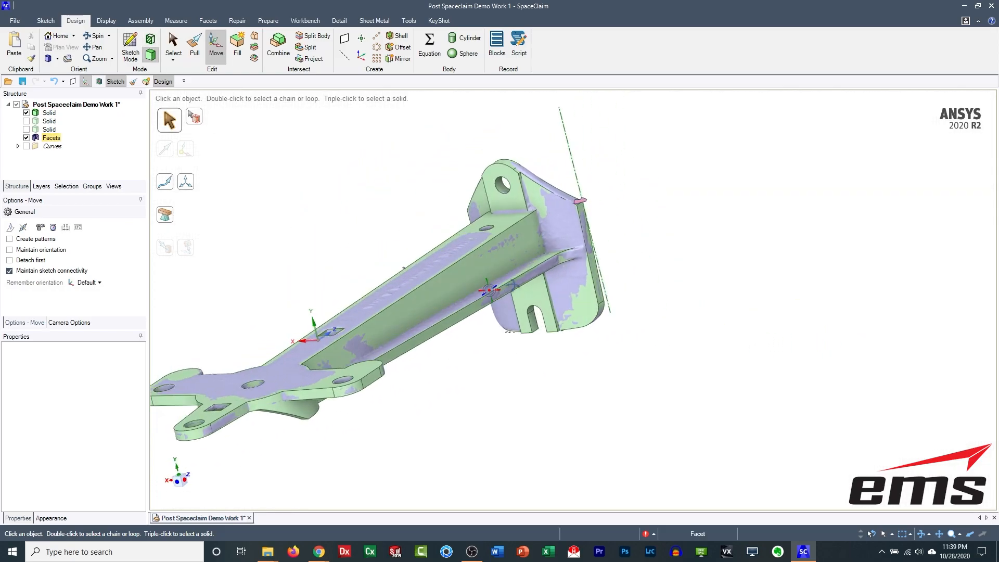
middle_drag(460, 323, 648, 305)
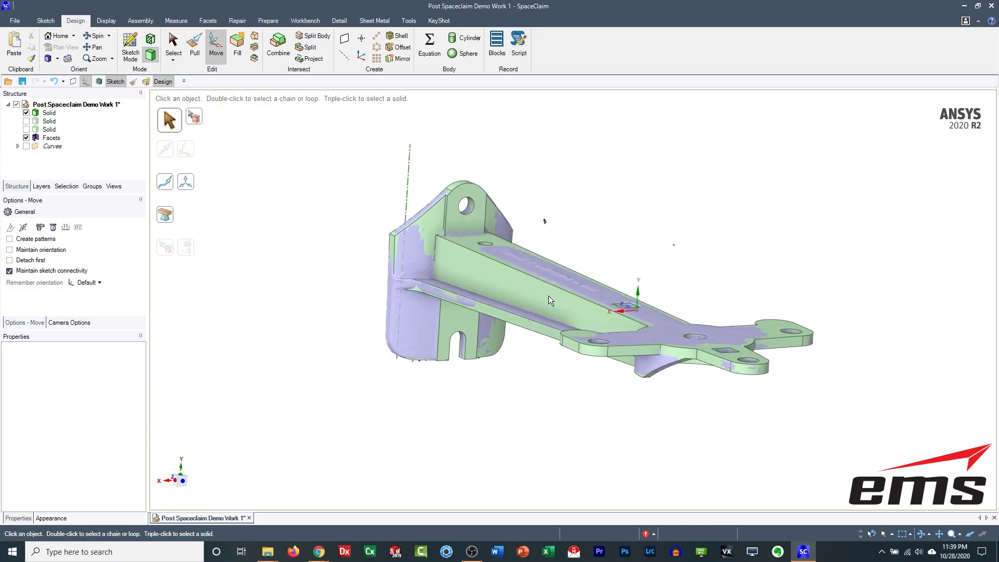
mouse_move(570, 236)
middle_down()
mouse_move(582, 236)
mouse_move(557, 230)
mouse_move(564, 240)
middle_up()
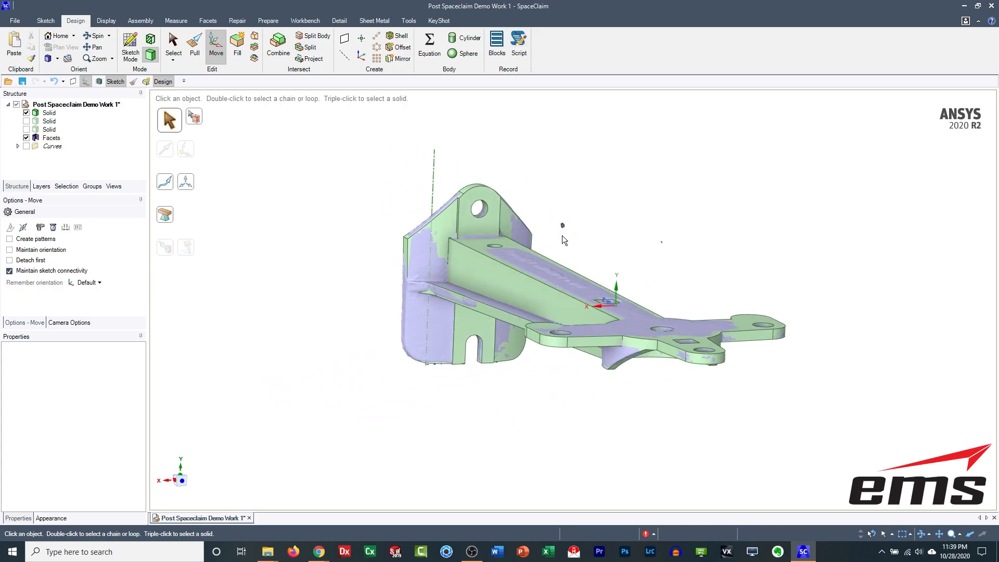
middle_drag(594, 324, 285, 177)
click(48, 112)
click(26, 138)
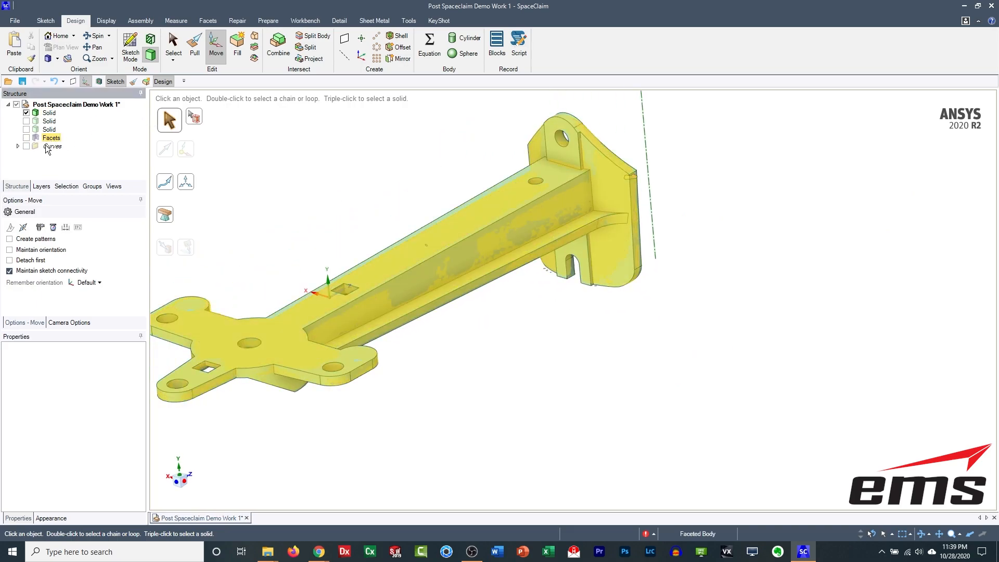
Step: Try rotating the arm flange's long outer face about its upper edge with Pull in 3D mode, and undo the rotation
scroll(409, 280, down, 3)
scroll(416, 280, up, 6)
middle_drag(423, 280, 520, 251)
click(519, 246)
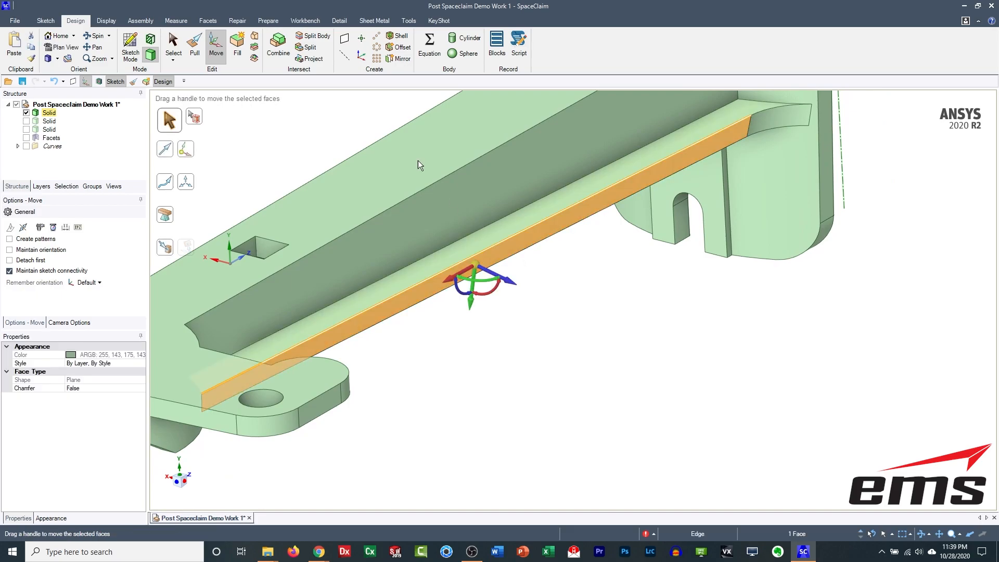
click(194, 46)
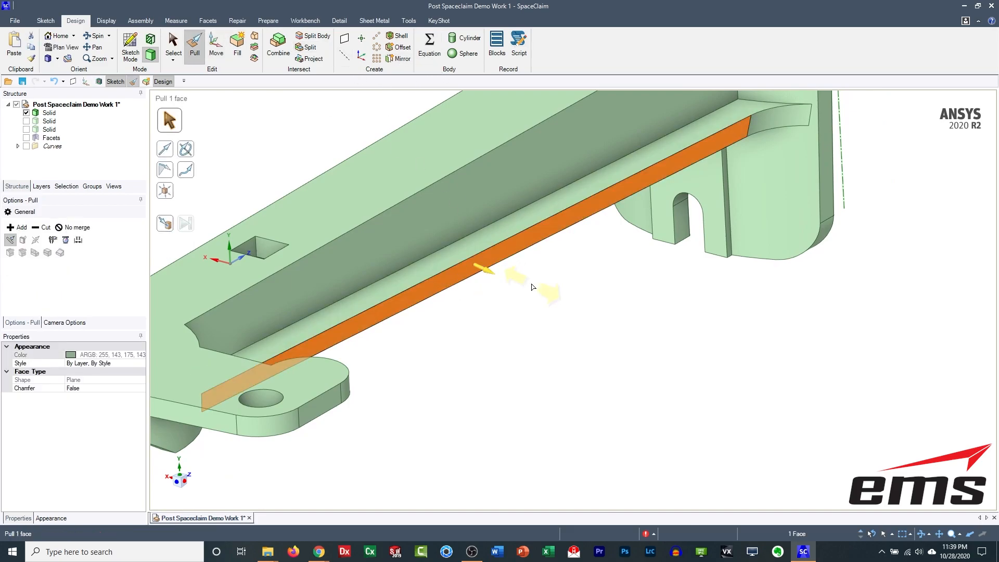
click(504, 255)
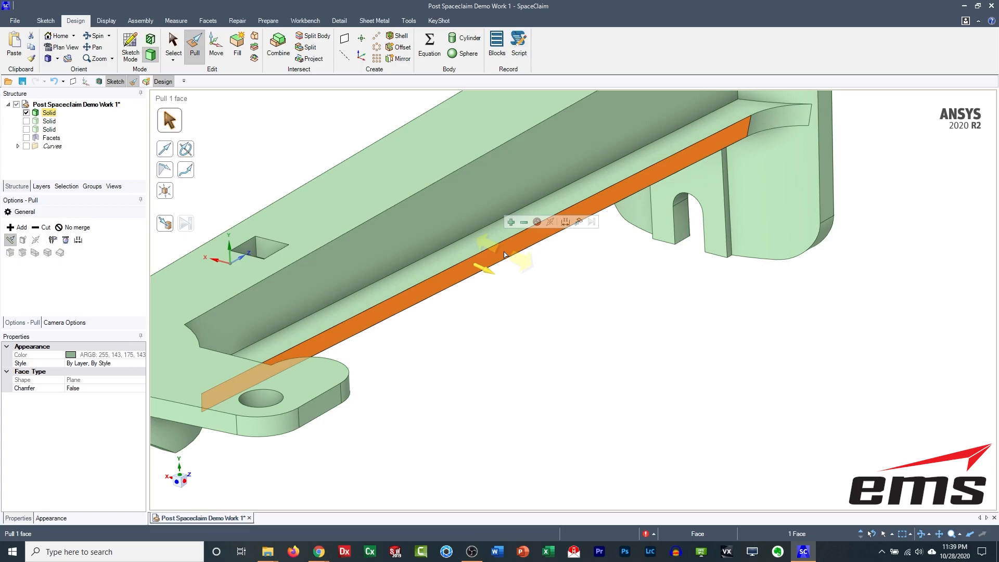
alt+click(487, 249)
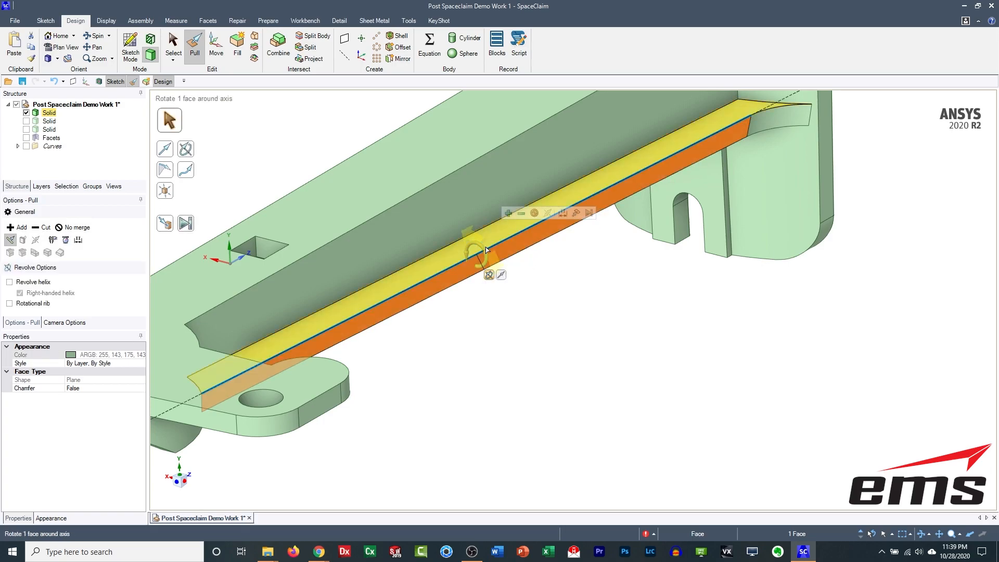
drag(484, 251, 485, 251)
click(536, 296)
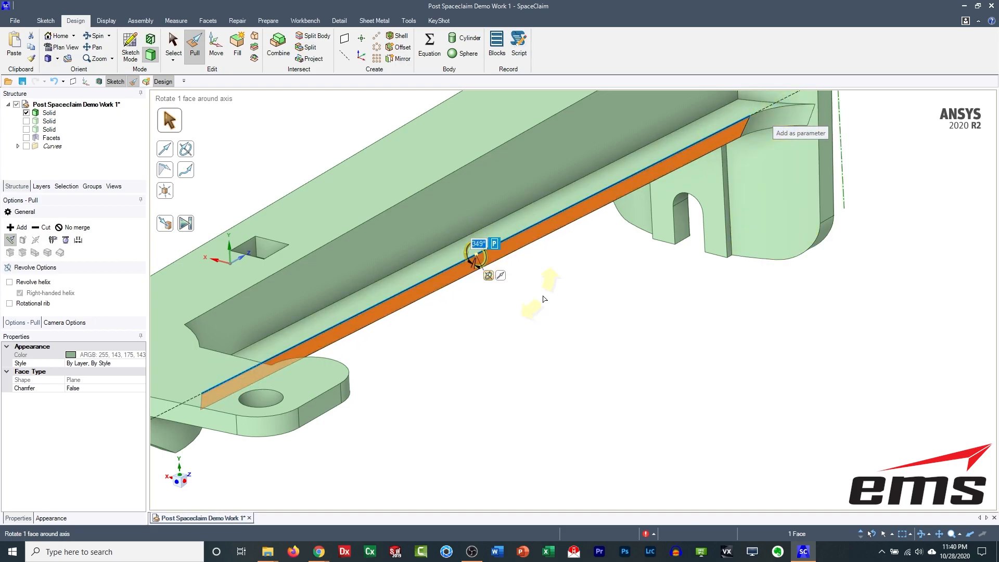
key(ctrl+z)
click(515, 319)
Step: Chamfer the two long edges of the raised pad on either side of the end plate's open slot
ctrl+middle_drag(513, 321, 632, 219)
scroll(577, 330, down, 3)
scroll(578, 330, down, 3)
middle_drag(610, 358, 604, 330)
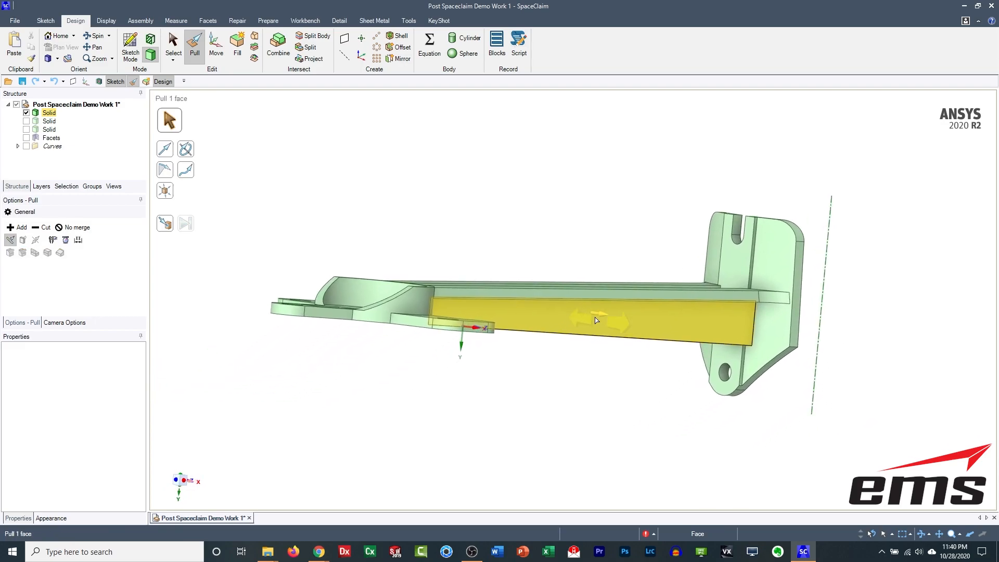
middle_drag(501, 286, 505, 353)
scroll(589, 298, down, 3)
ctrl+middle_drag(602, 247, 698, 259)
ctrl+middle_drag(713, 217, 641, 310)
scroll(647, 280, down, 3)
scroll(645, 281, up, 9)
click(597, 281)
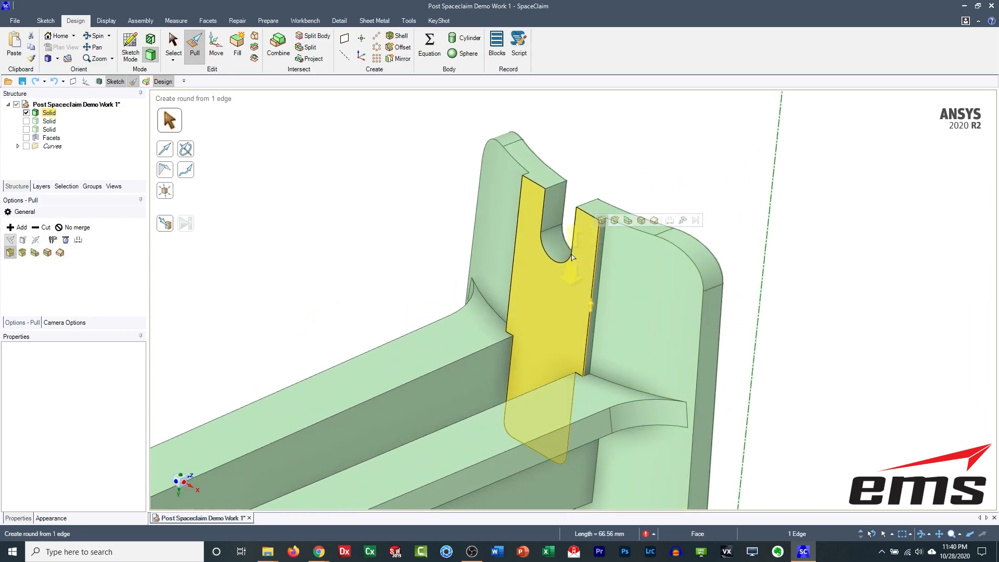
ctrl+click(517, 234)
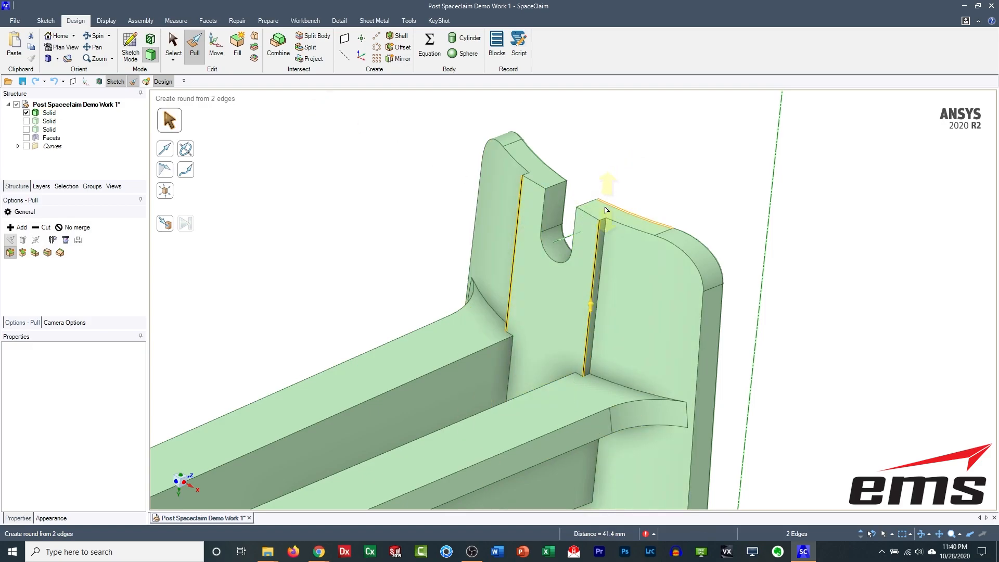
right_click(643, 148)
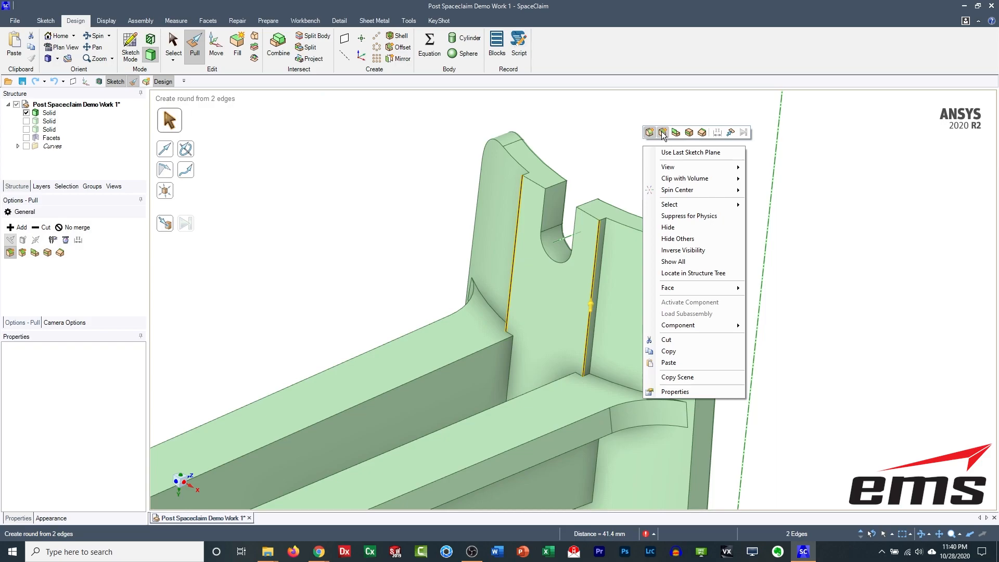
click(662, 132)
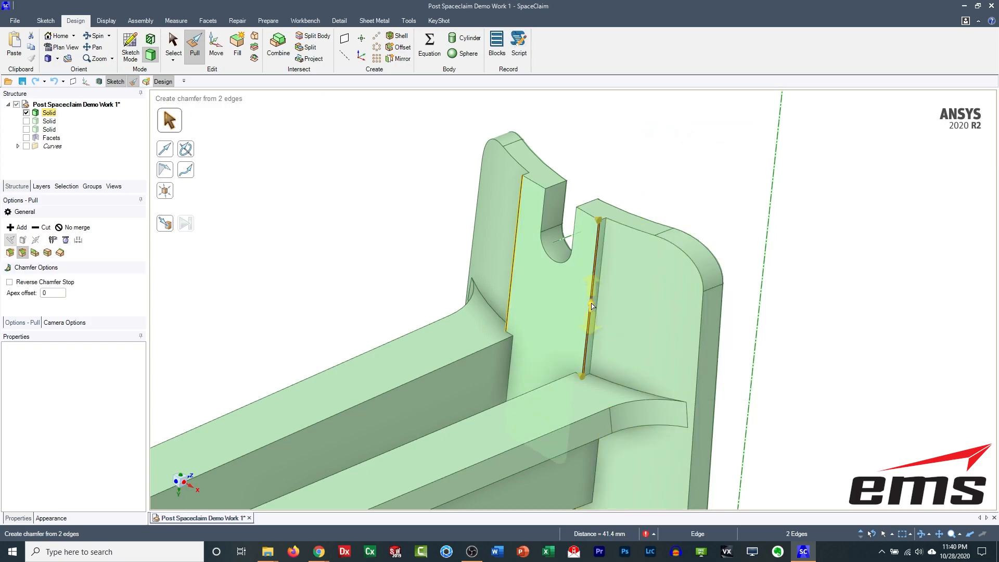
drag(592, 305, 591, 298)
Step: Try moving the rounded end face of the end plate's open slot to deepen the slot, and undo the move
middle_drag(357, 290, 555, 256)
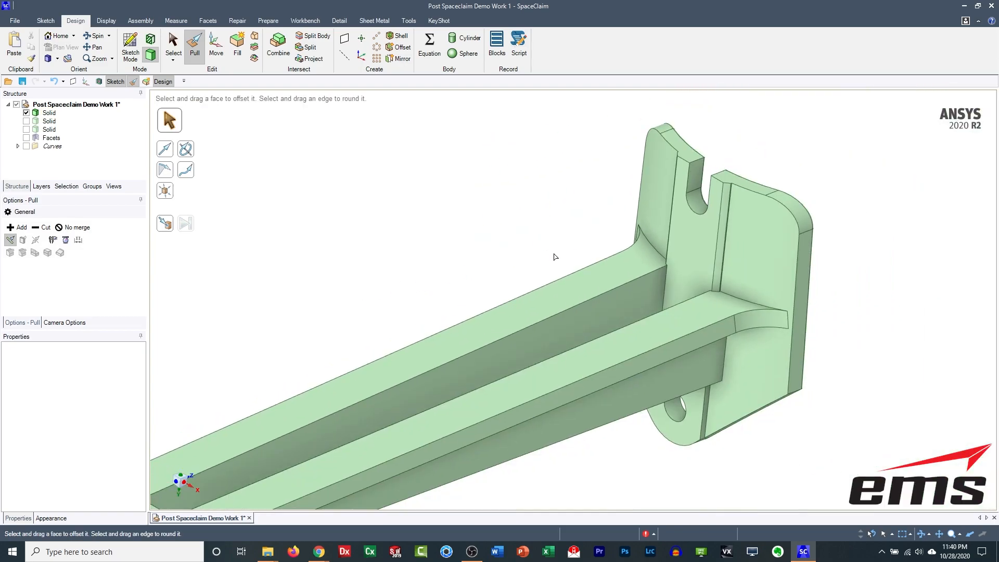
click(647, 262)
middle_drag(647, 262, 421, 266)
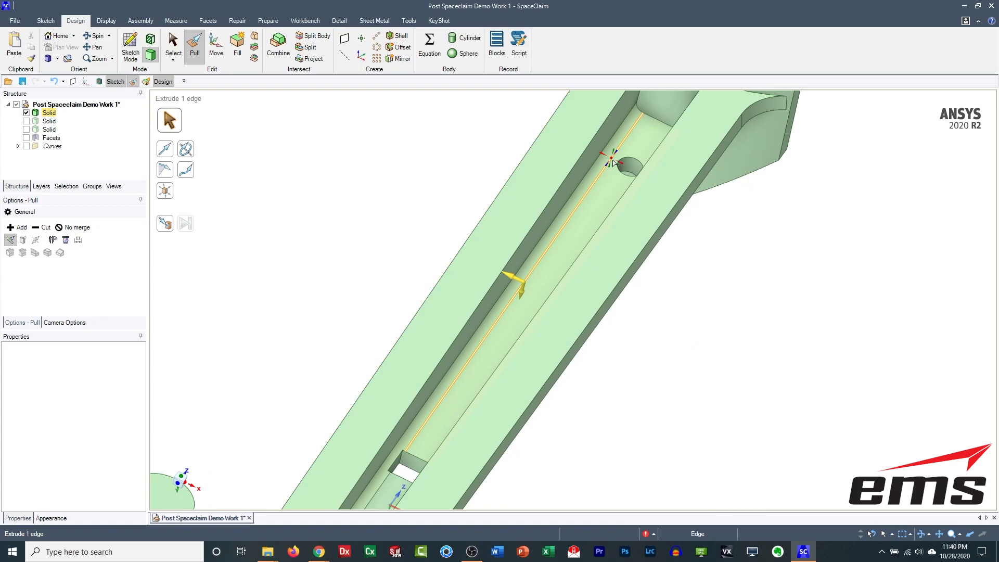
shift+middle_drag(610, 182, 558, 334)
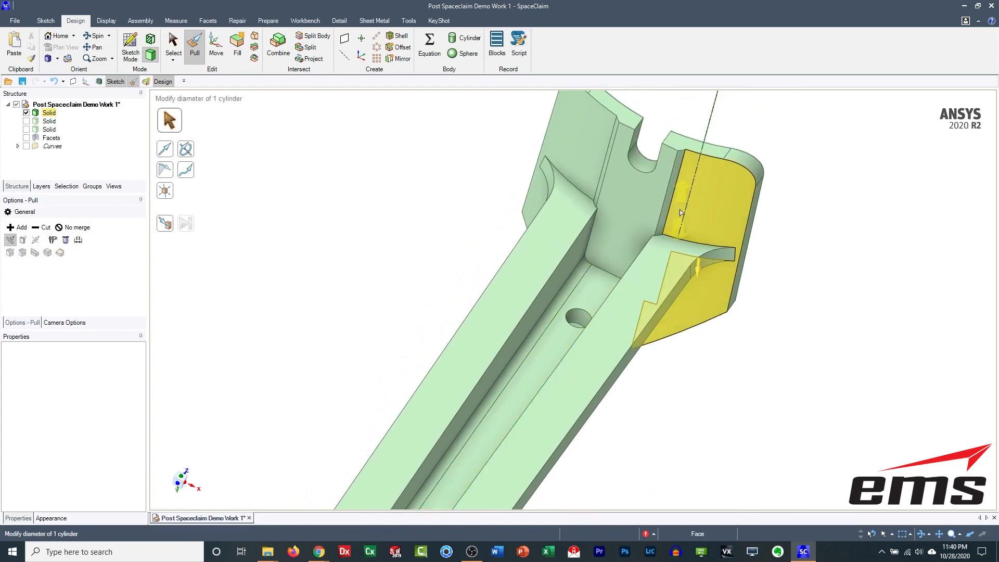
shift+middle_drag(651, 182, 561, 333)
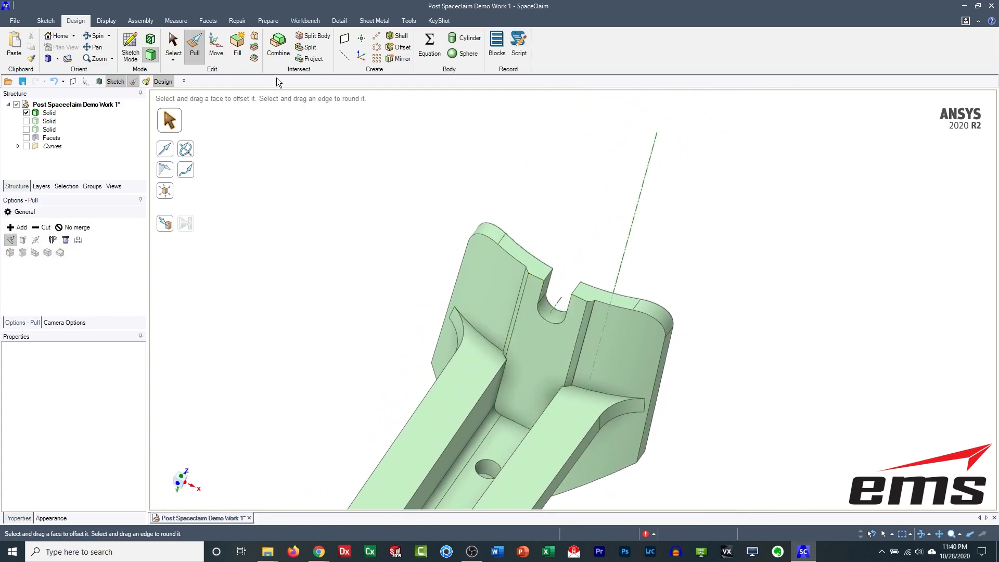
click(216, 52)
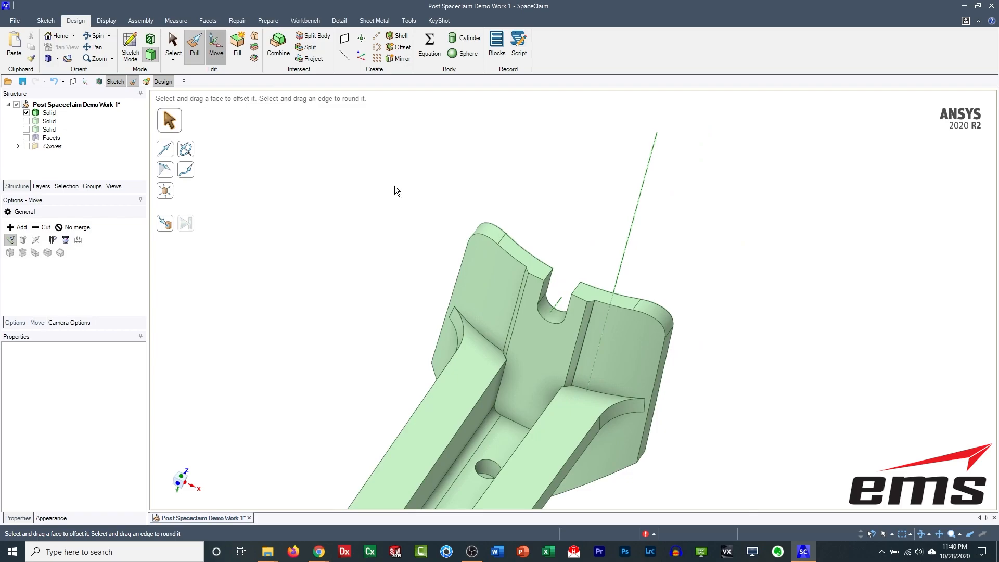
click(551, 312)
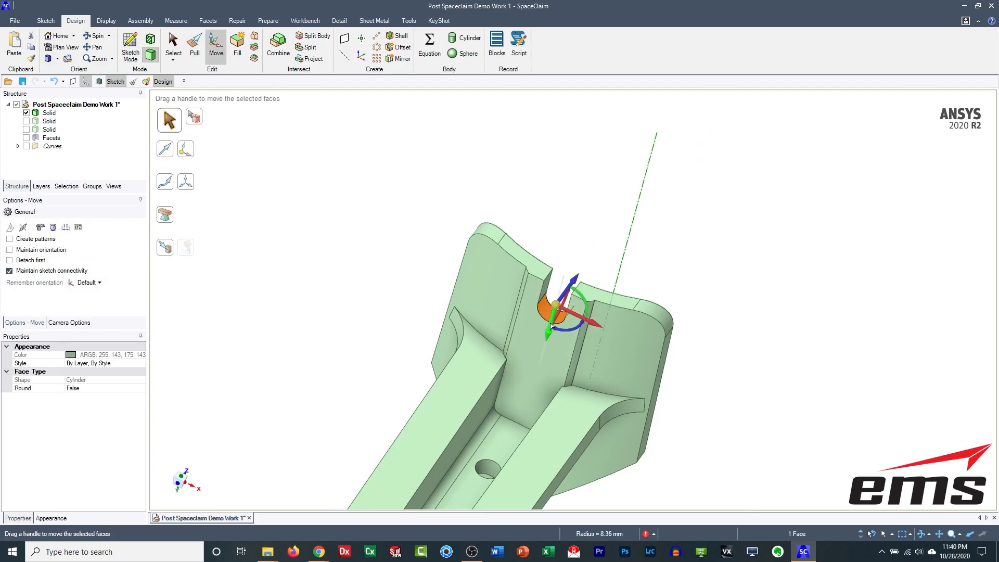
drag(551, 334, 614, 369)
middle_drag(614, 366, 609, 334)
click(365, 275)
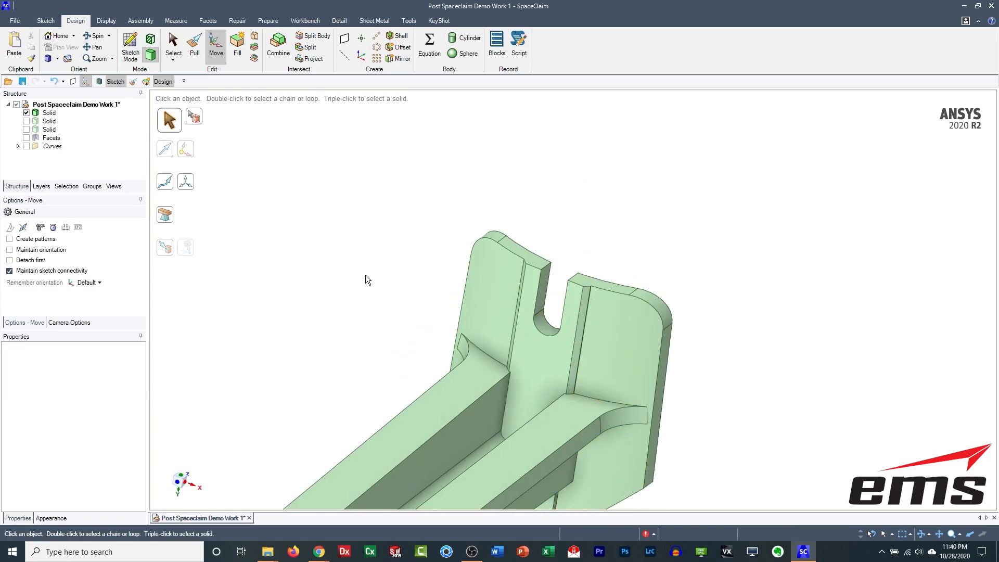
key(ctrl+z)
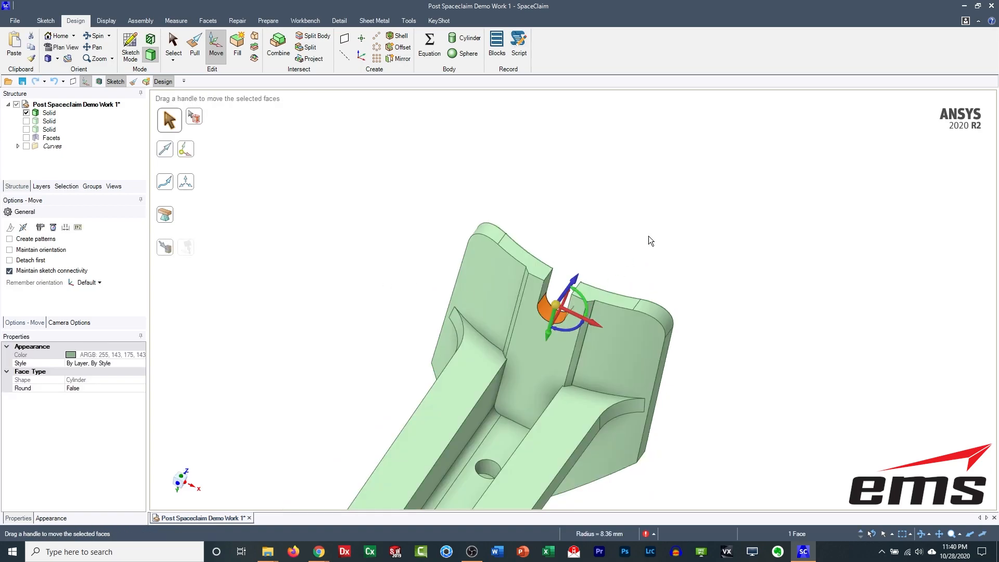
click(633, 255)
ctrl+middle_drag(644, 326, 725, 250)
scroll(596, 323, up, 2)
ctrl+middle_drag(595, 324, 613, 296)
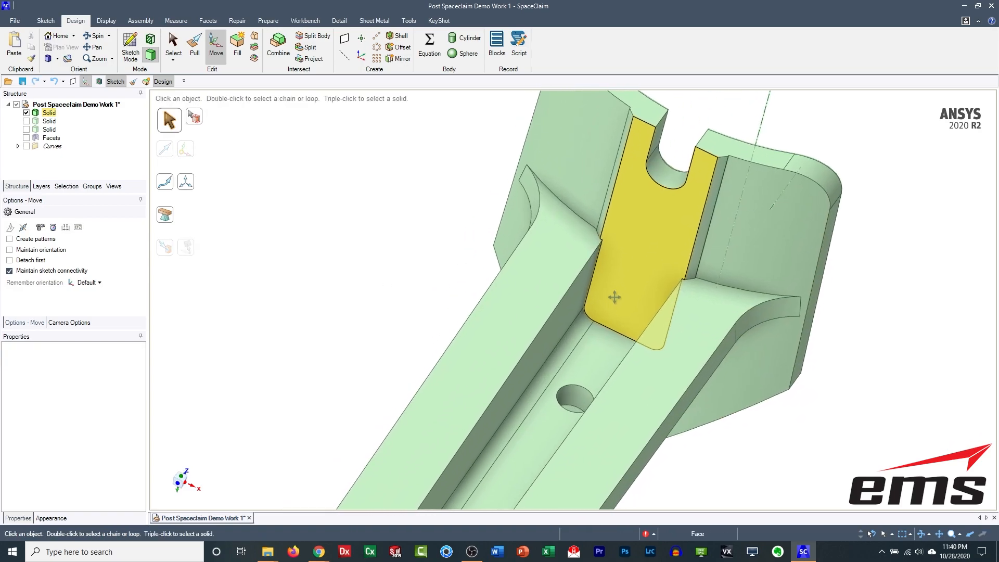
Step: Examine the finished solid bracket from several angles, including the arm, the slotted end plate and the round mounting end
scroll(595, 331, down, 4)
ctrl+middle_drag(595, 334, 627, 266)
middle_drag(649, 382, 619, 319)
mouse_move(588, 377)
ctrl+middle_down()
mouse_move(639, 301)
mouse_move(580, 317)
mouse_move(589, 387)
mouse_move(571, 386)
ctrl+middle_up()
scroll(572, 386, up, 1)
scroll(571, 386, down, 3)
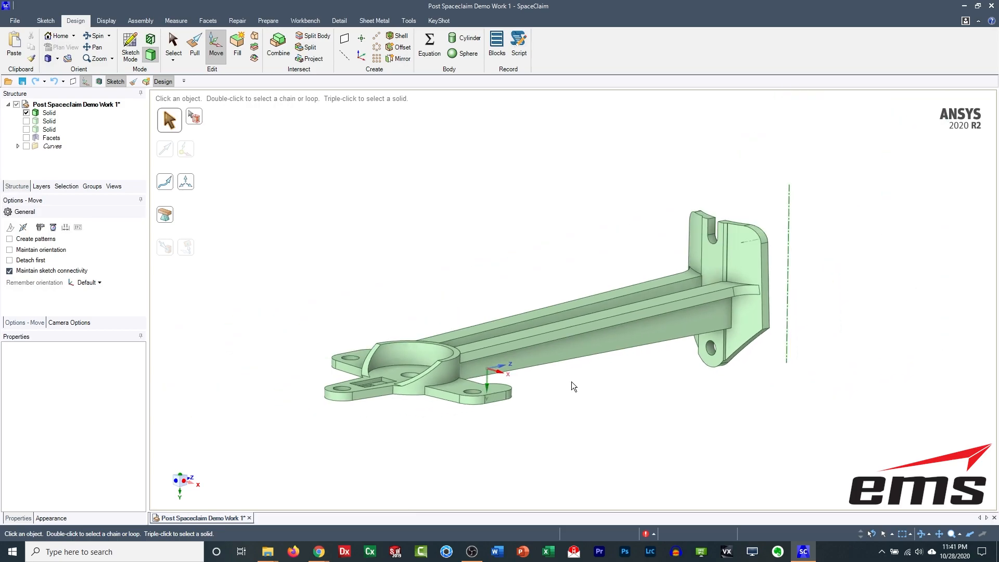
ctrl+middle_drag(549, 344, 534, 323)
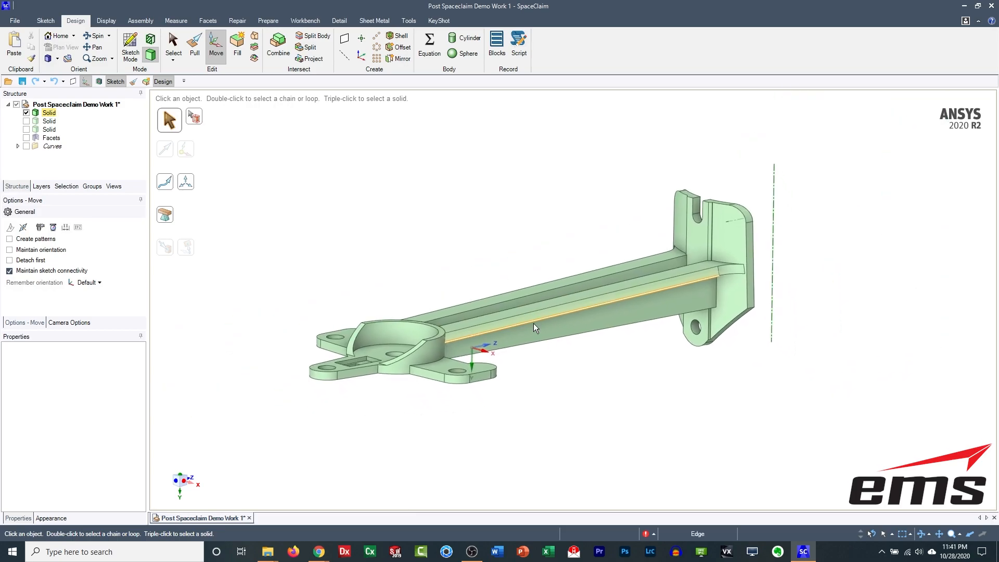
scroll(579, 344, up, 1)
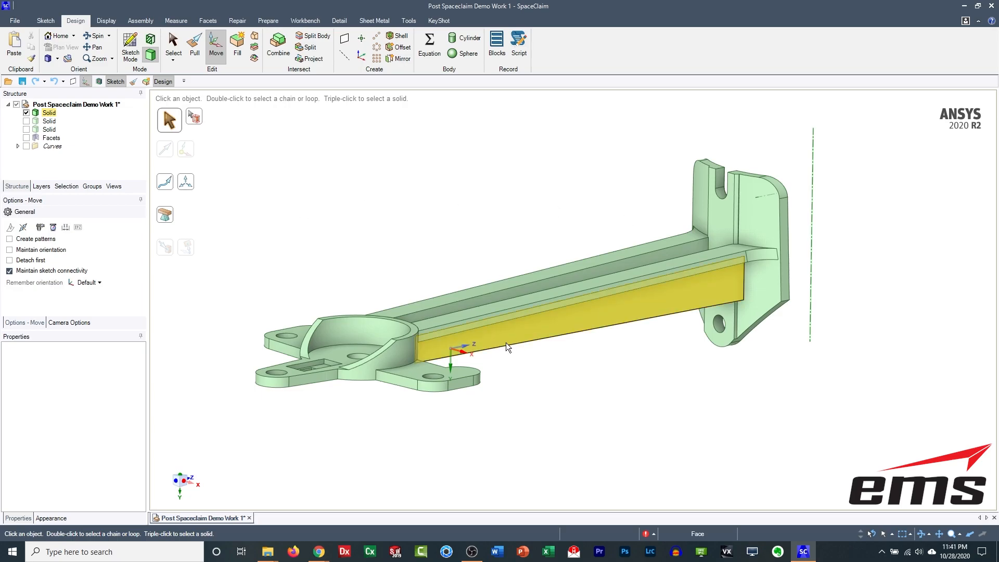
middle_drag(558, 385, 559, 370)
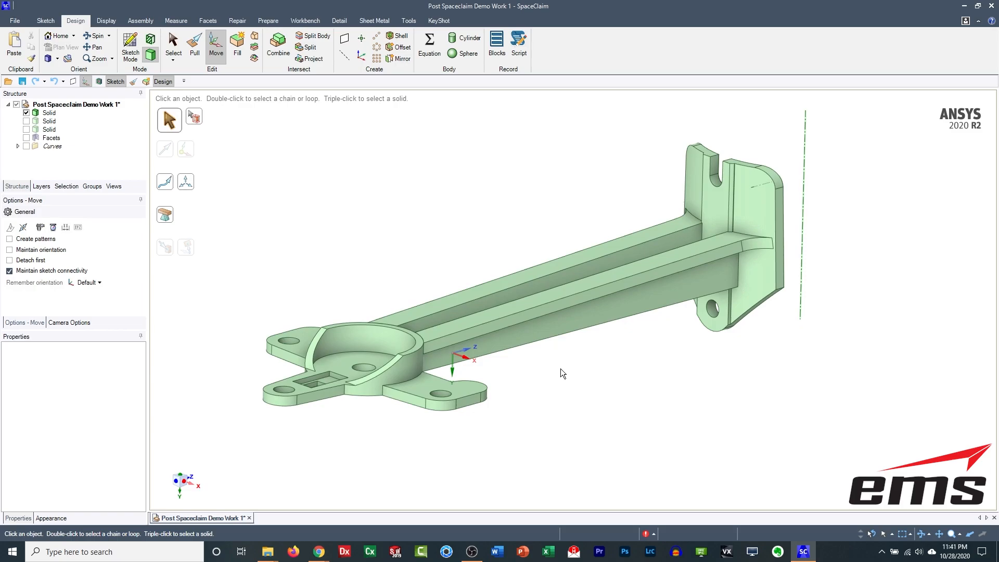
mouse_move(561, 368)
middle_down()
mouse_move(536, 414)
mouse_move(517, 245)
mouse_move(557, 429)
mouse_move(591, 258)
mouse_move(645, 302)
mouse_move(790, 263)
mouse_move(858, 99)
mouse_move(844, 200)
middle_up()
scroll(486, 361, down, 6)
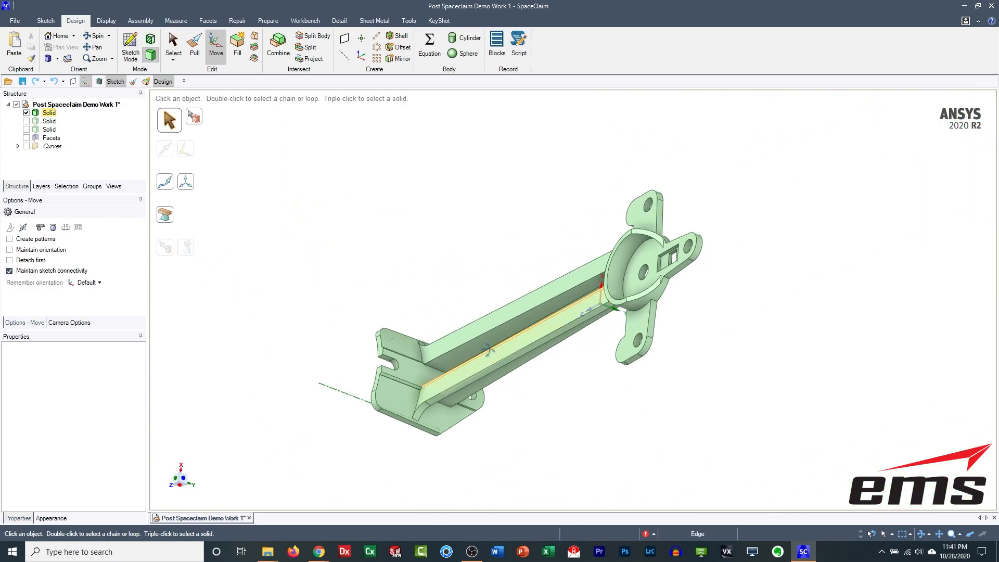
Step: Show the facet mesh together with the solid bracket to compare the rebuilt shape with the scan
click(26, 137)
middle_drag(483, 354, 516, 292)
scroll(516, 295, up, 2)
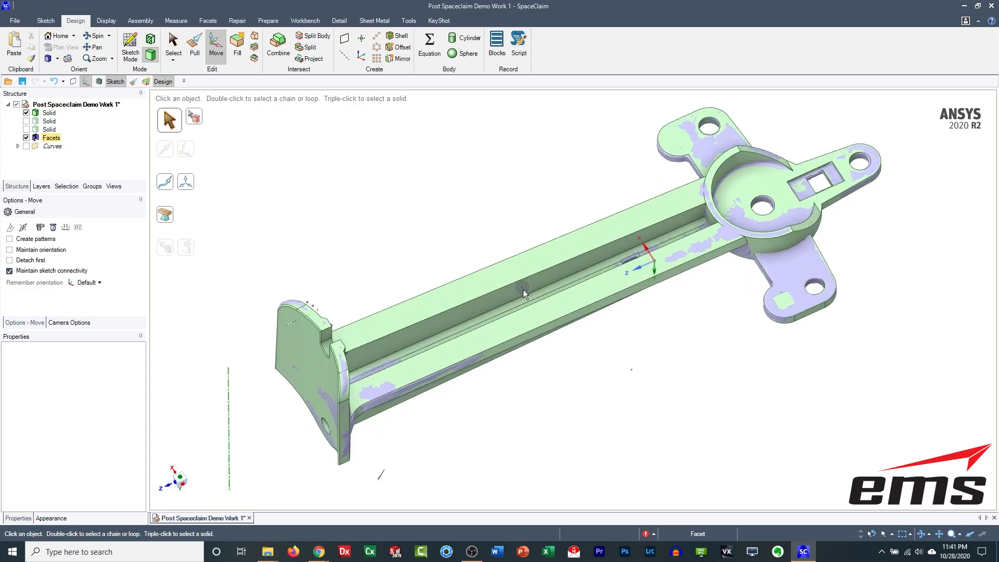